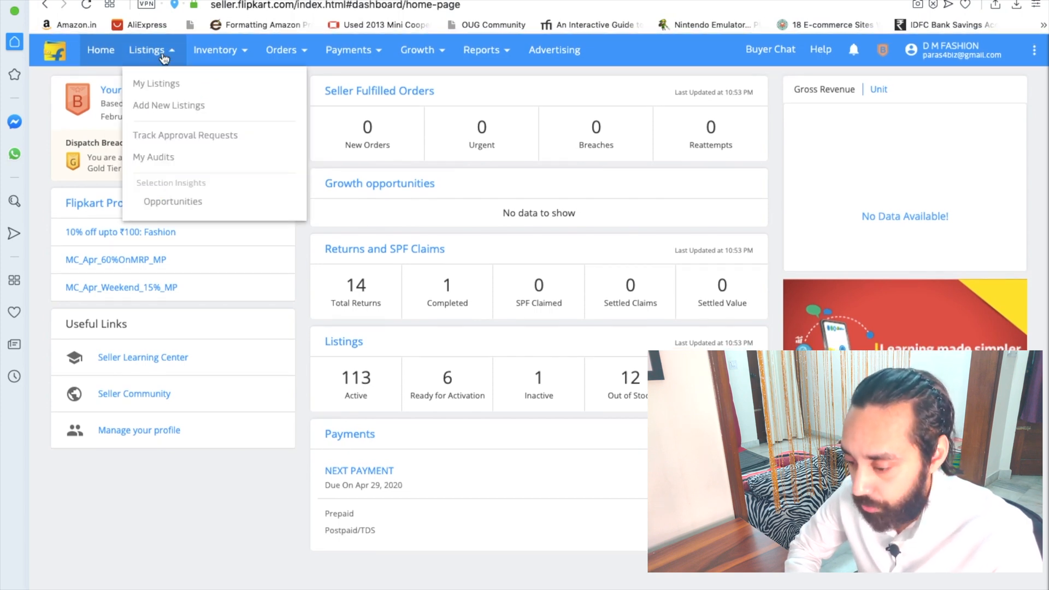
# Step: Visit My Listings, then go to Add New Listings from the Listings menu
pyautogui.moveTo(277, 54)
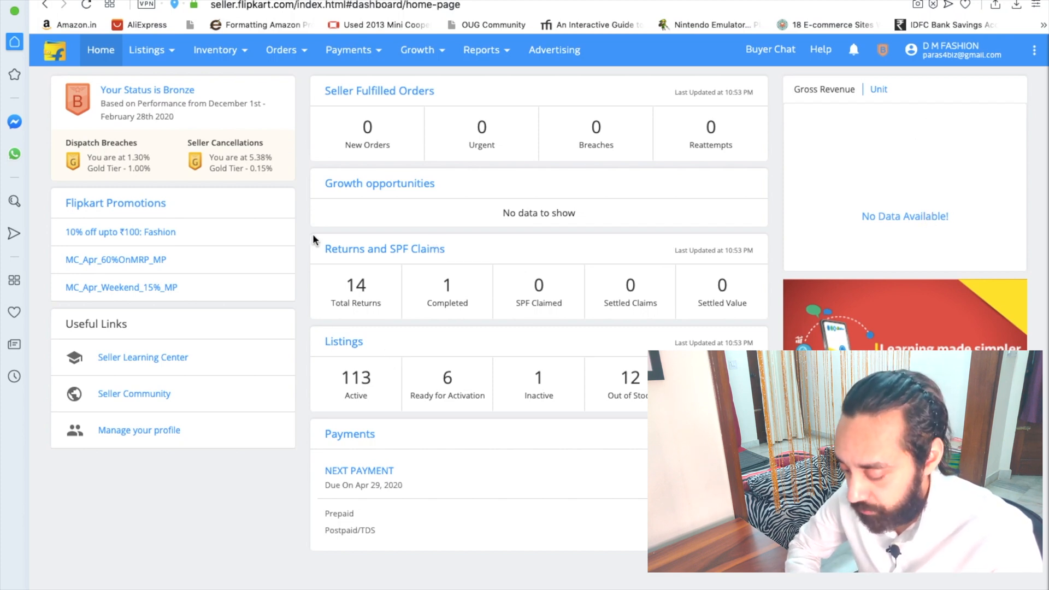
pyautogui.click(162, 65)
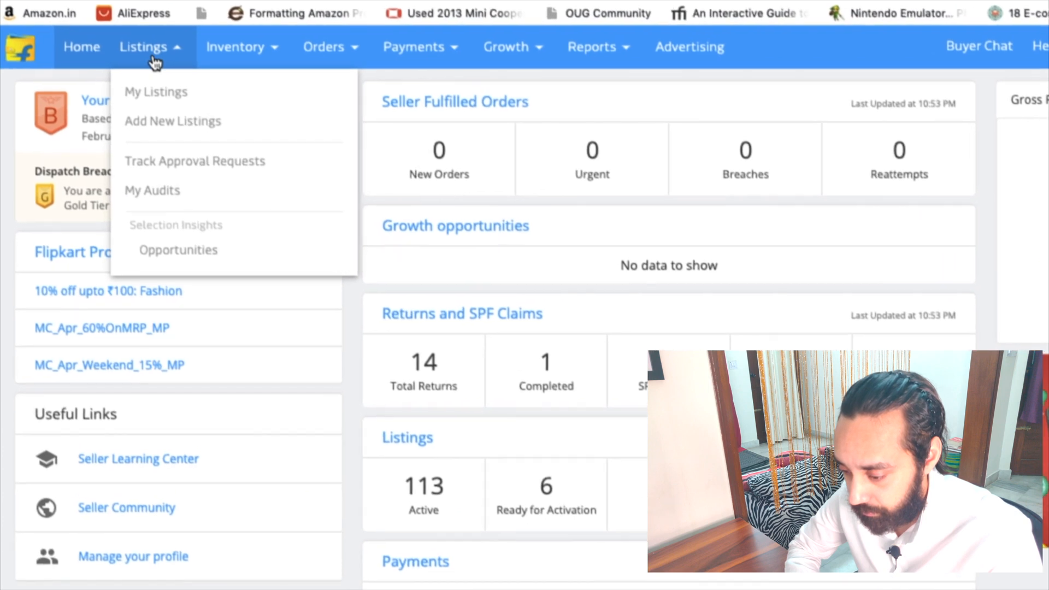
pyautogui.click(157, 96)
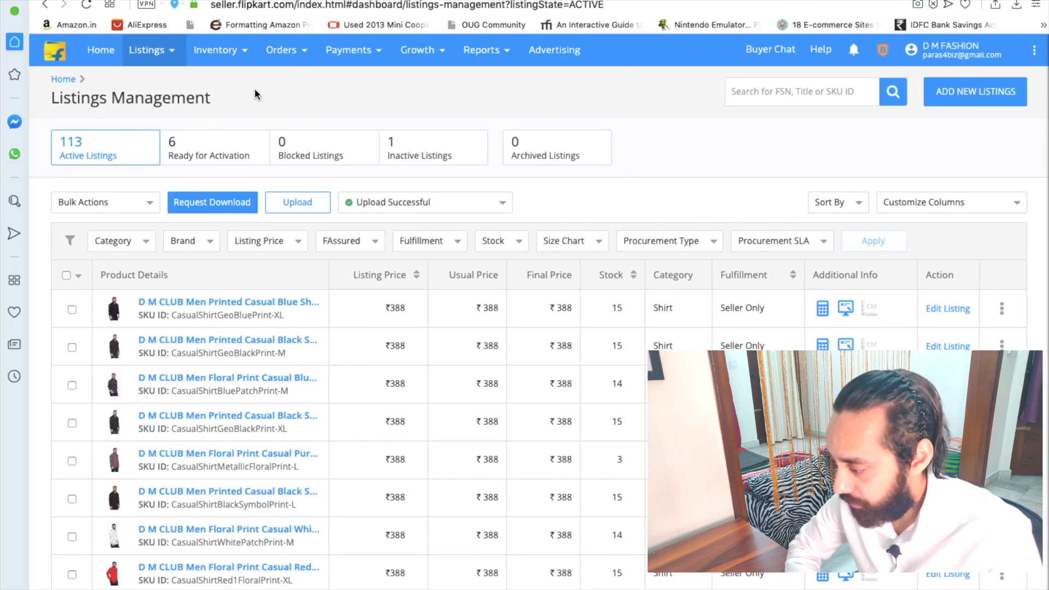
pyautogui.click(164, 55)
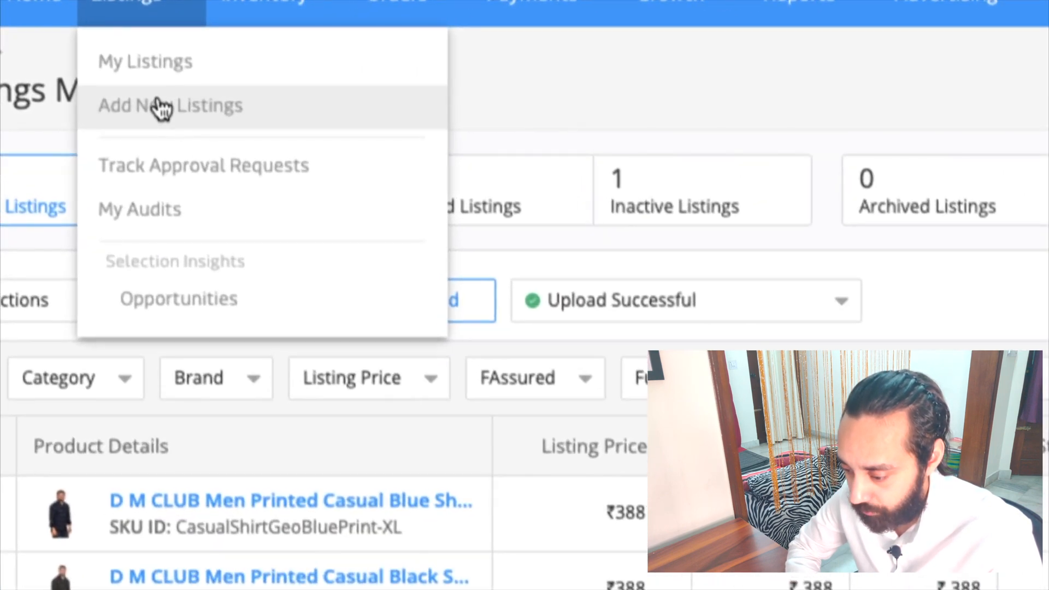
pyautogui.click(201, 111)
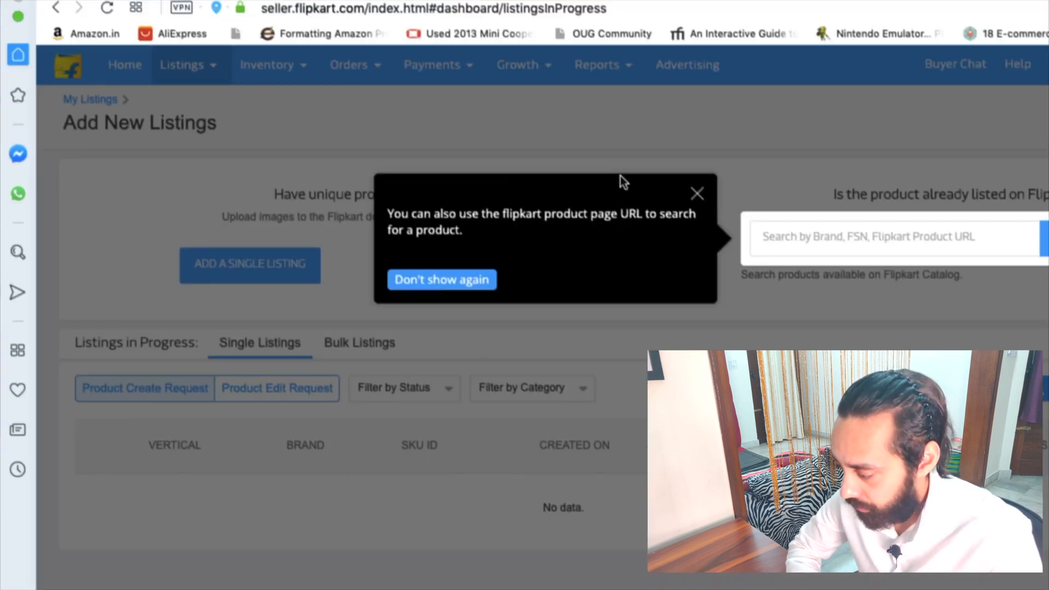
# Step: Dismiss the search tip, start Add Listings in Bulk, browse categories, and exit full-screen
pyautogui.click(561, 158)
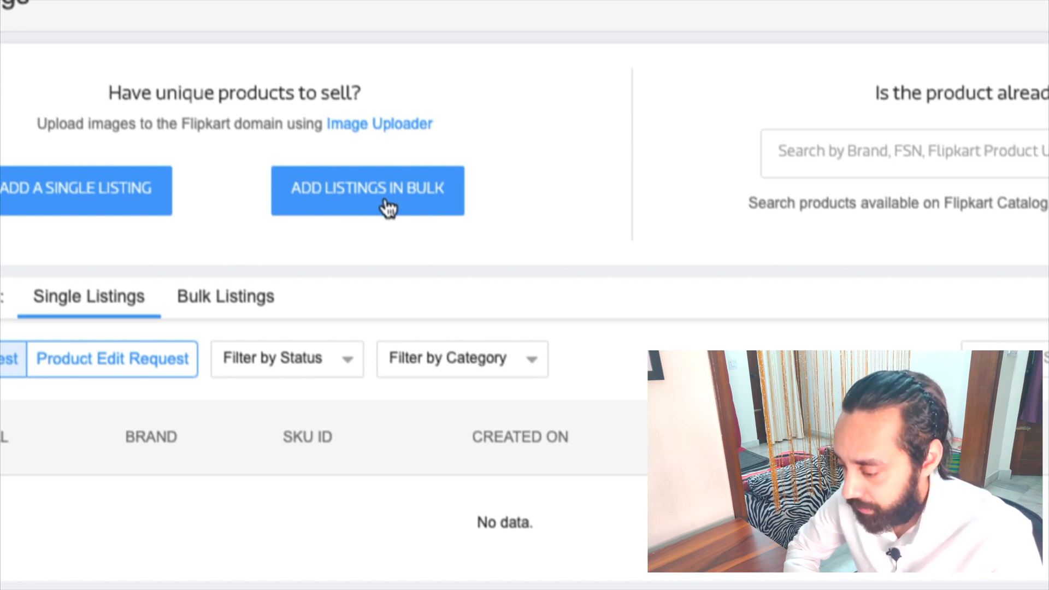
pyautogui.click(387, 203)
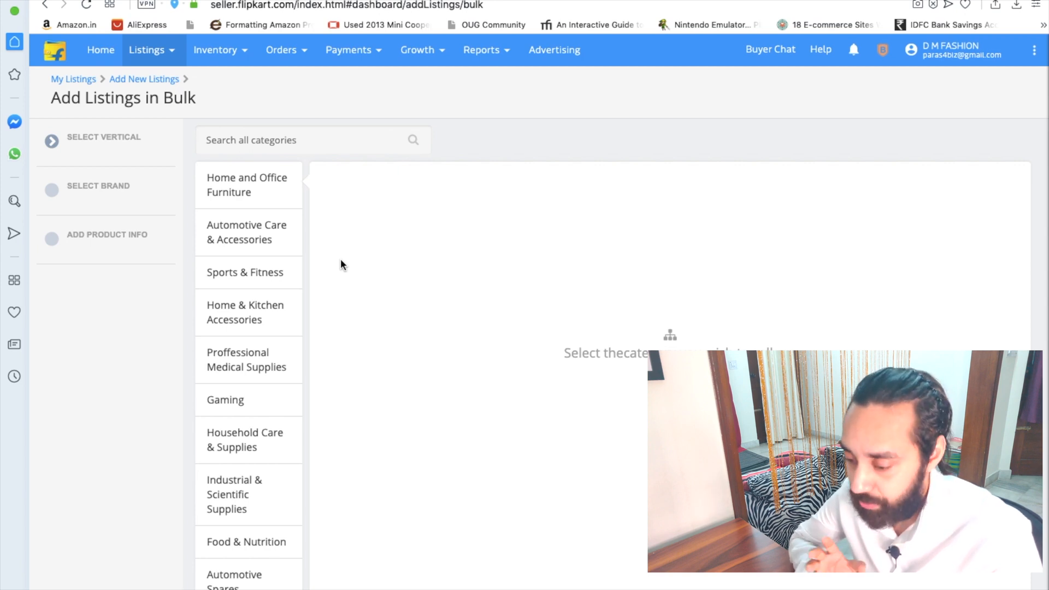
pyautogui.scroll(-5, 257, 324)
pyautogui.scroll(-12, 257, 323)
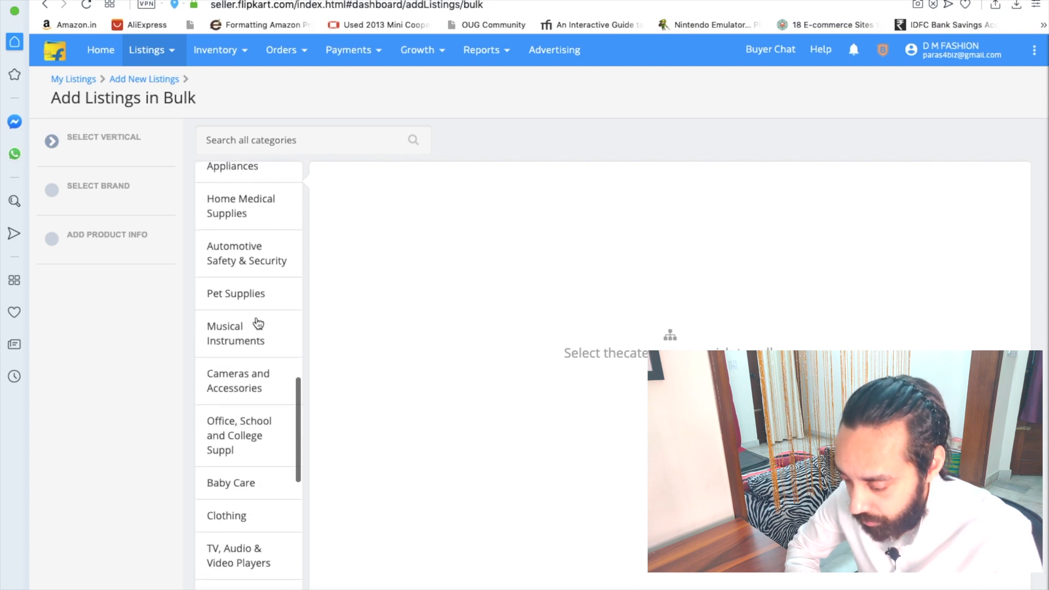
pyautogui.scroll(15, 257, 322)
pyautogui.moveTo(14, 19)
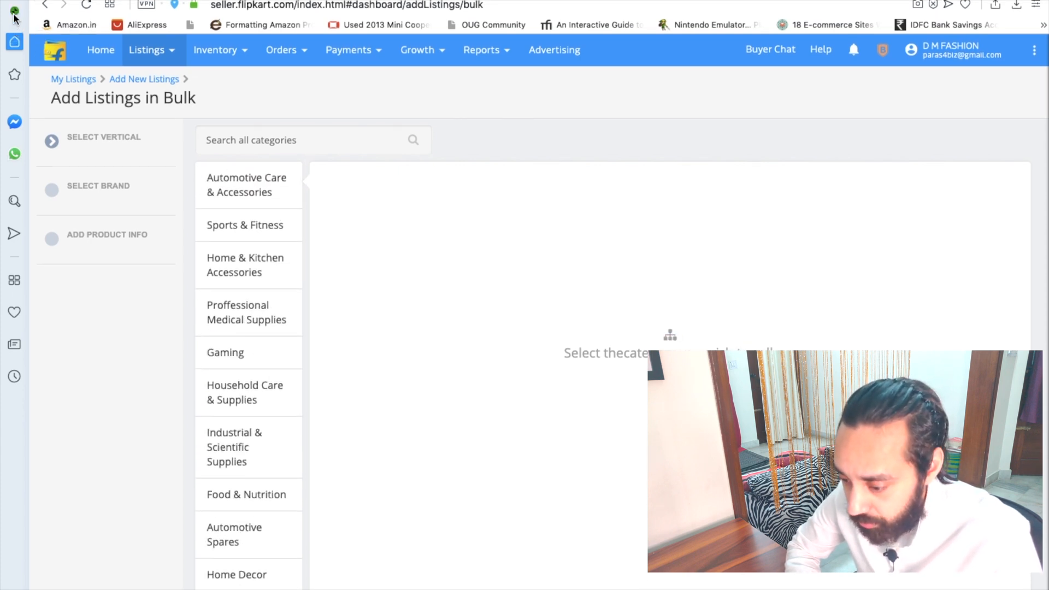
pyautogui.click(14, 11)
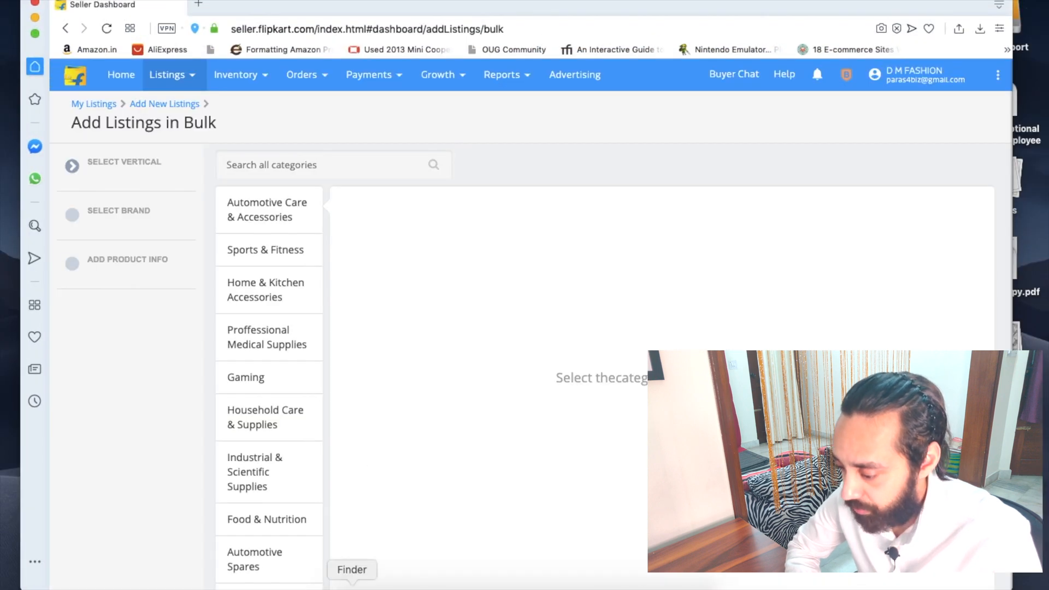
pyautogui.click(352, 586)
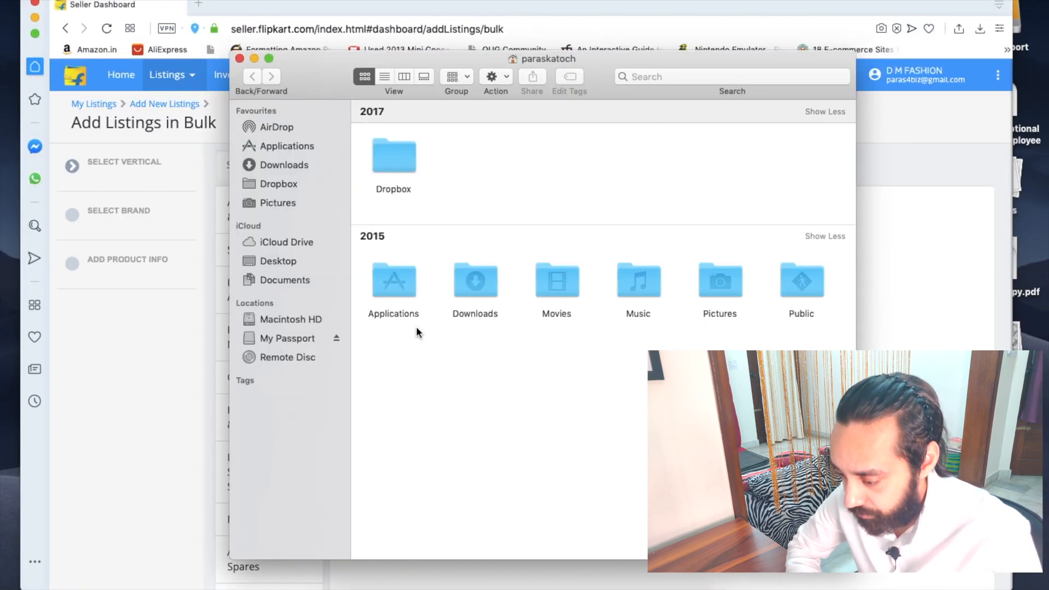
pyautogui.click(297, 165)
pyautogui.scroll(-5, 458, 336)
pyautogui.scroll(-4, 458, 336)
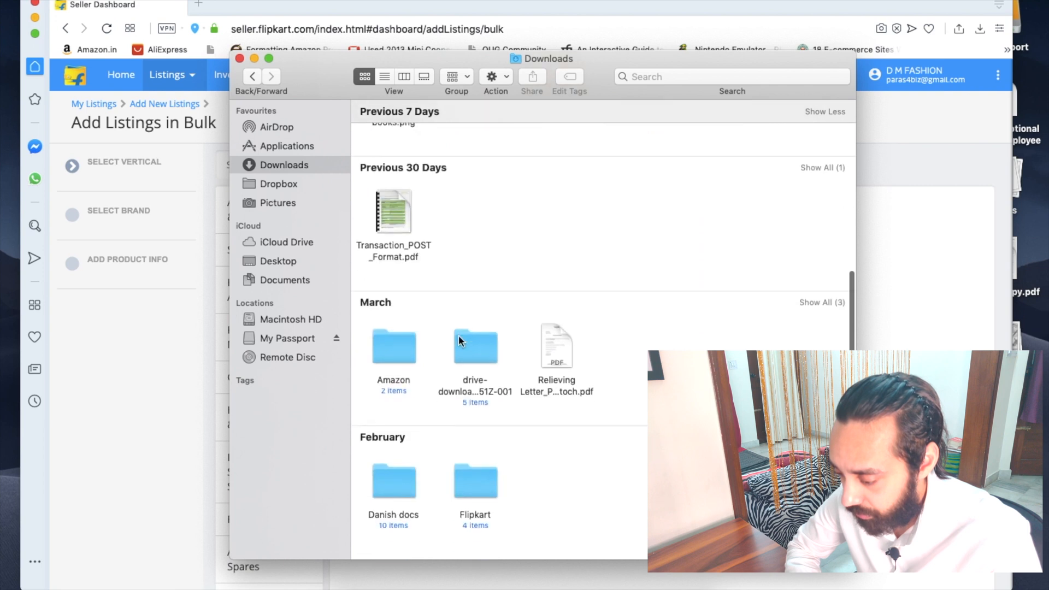
pyautogui.doubleClick(477, 288)
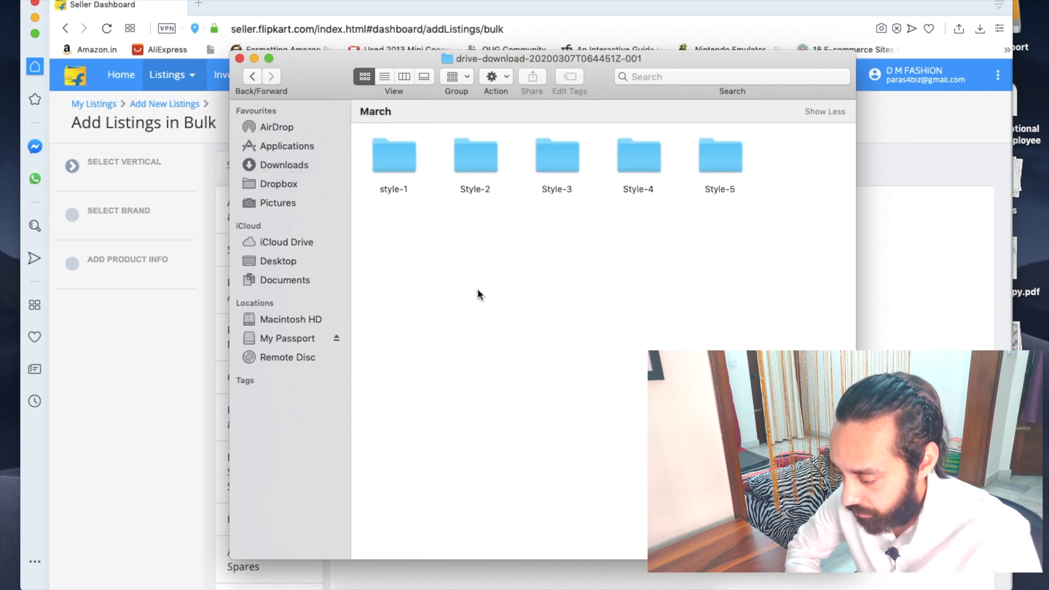
pyautogui.doubleClick(722, 167)
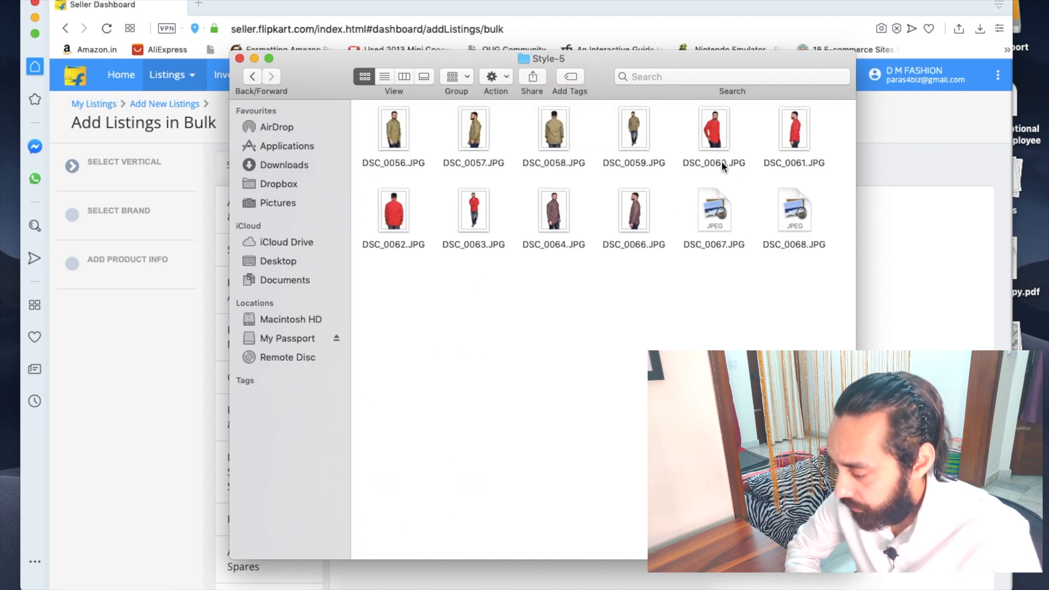
pyautogui.click(389, 137)
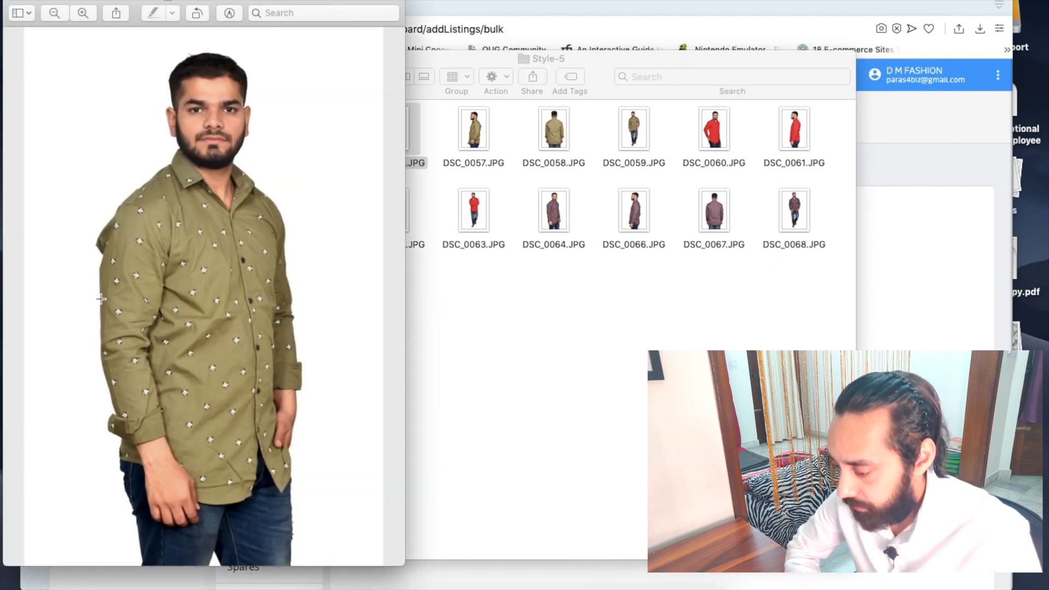
pyautogui.click(554, 129)
pyautogui.doubleClick(554, 129)
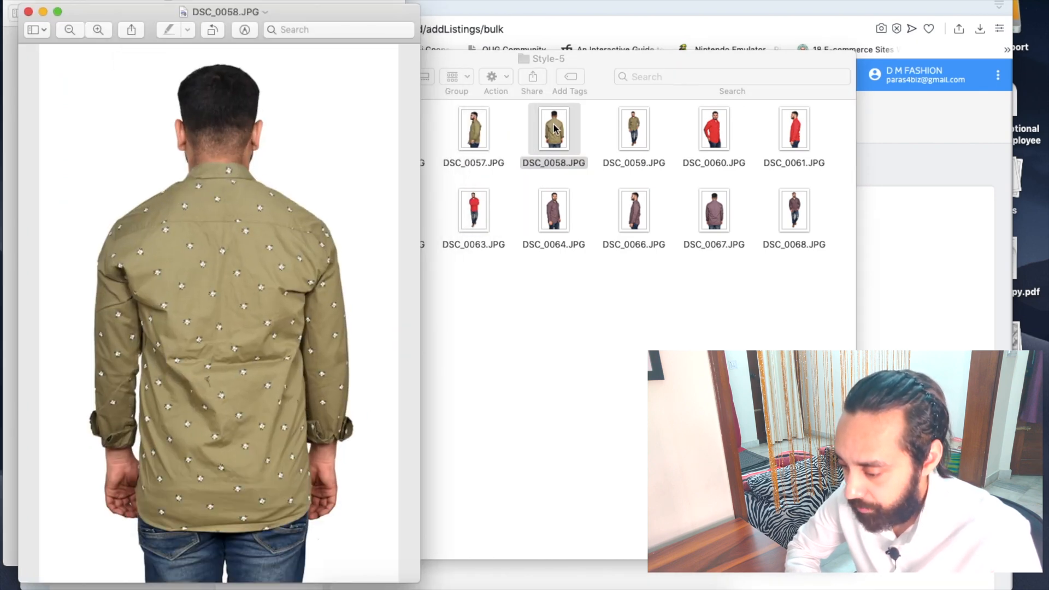
pyautogui.moveTo(96, 21); pyautogui.dragTo(503, 21)
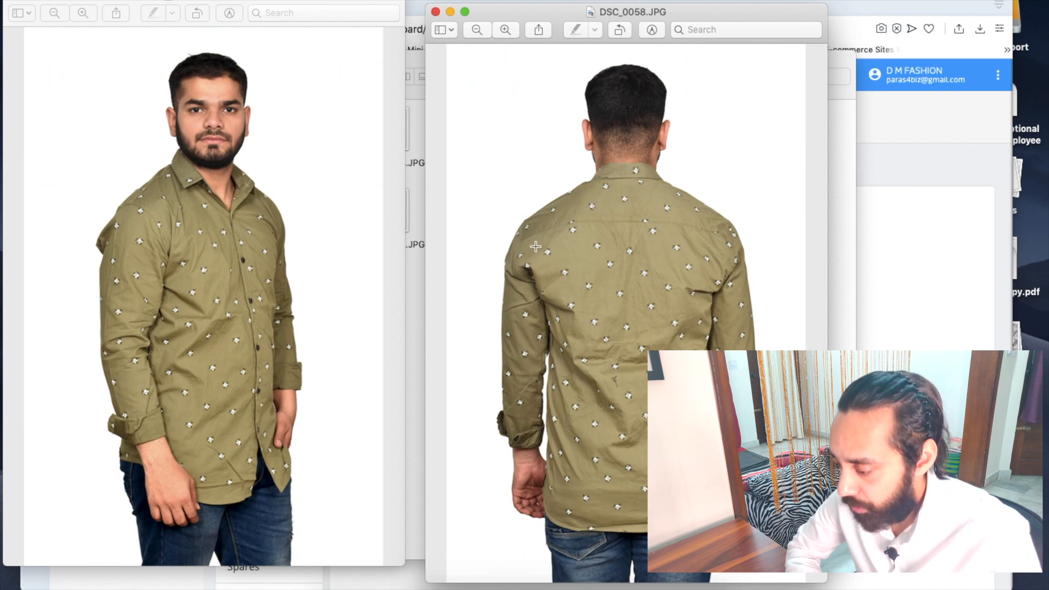
pyautogui.click(436, 12)
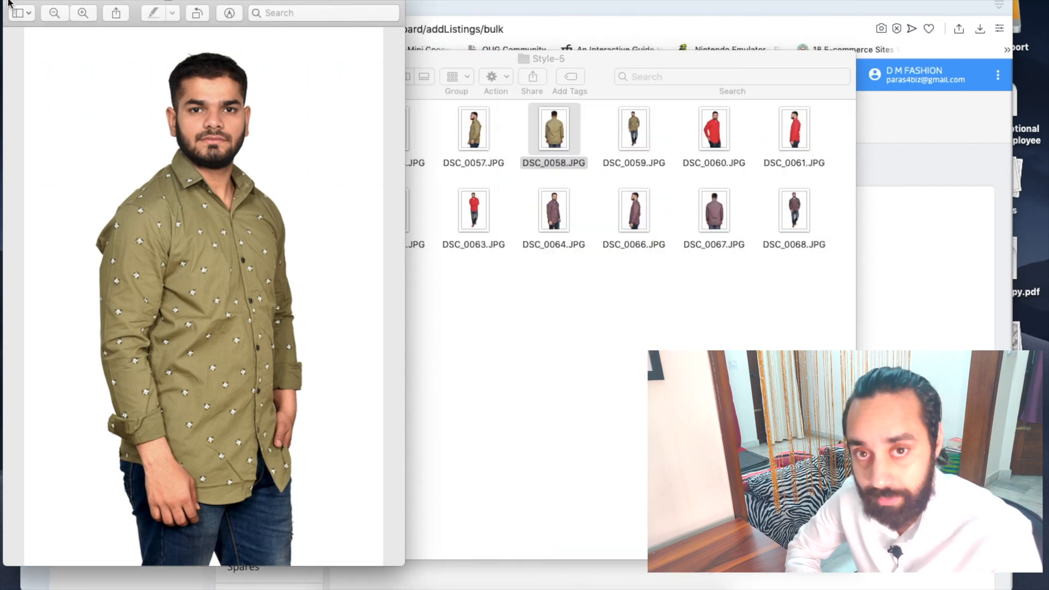
pyautogui.click(28, 2)
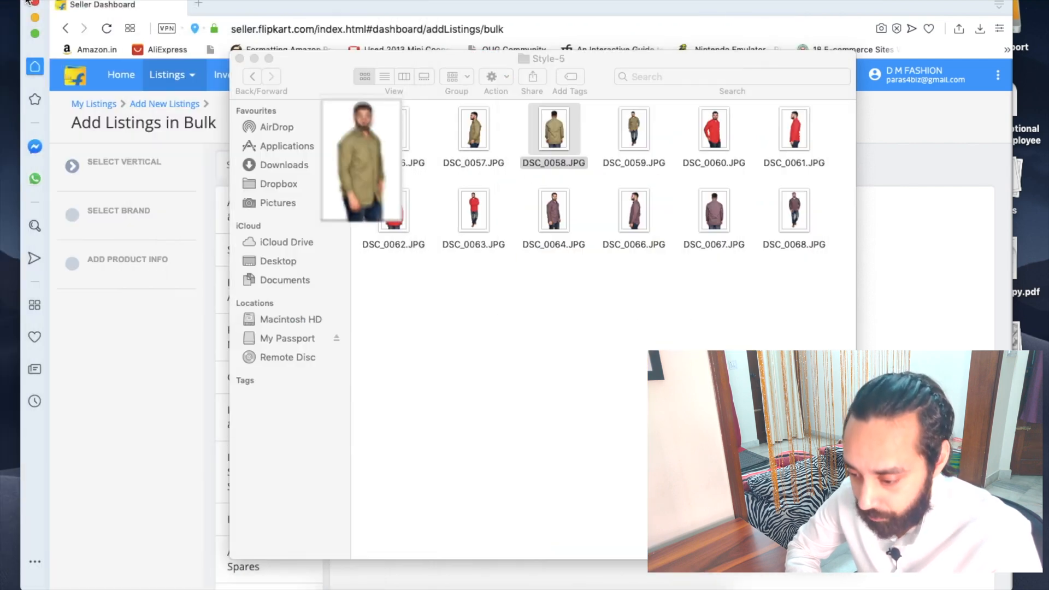
pyautogui.click(239, 59)
# Step: Choose Clothing as the category and Topwear as the sub-category
pyautogui.scroll(-10, 283, 370)
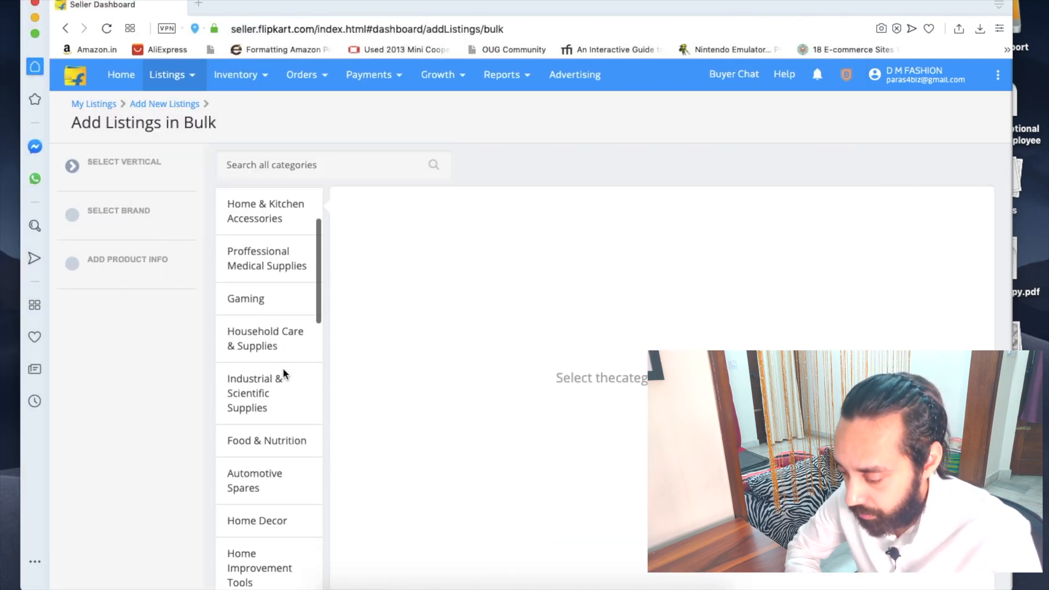
pyautogui.scroll(-10, 283, 368)
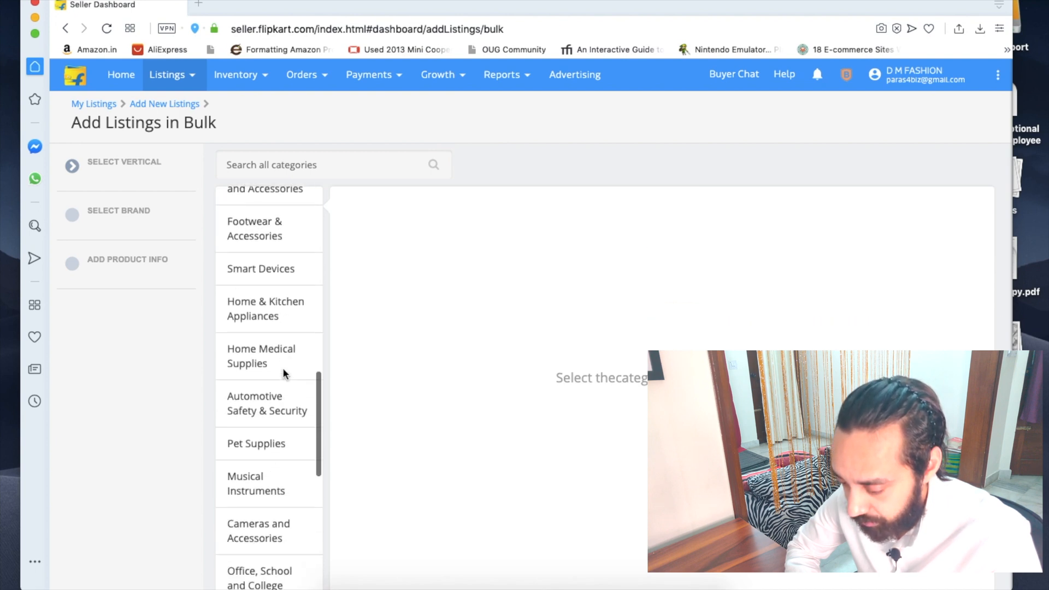
pyautogui.scroll(-3, 283, 369)
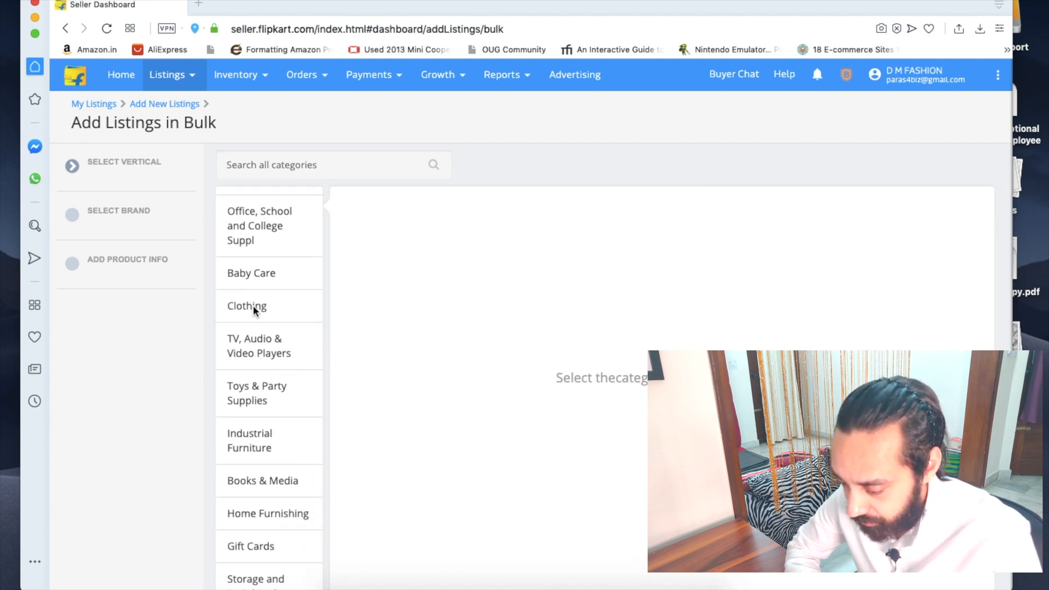
pyautogui.click(254, 306)
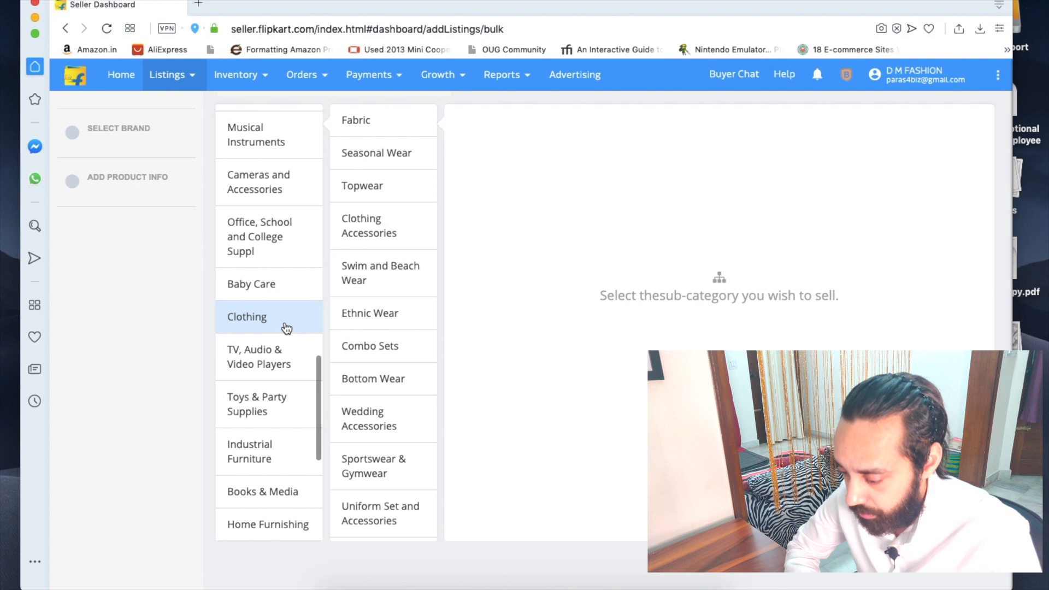
pyautogui.scroll(2, 378, 315)
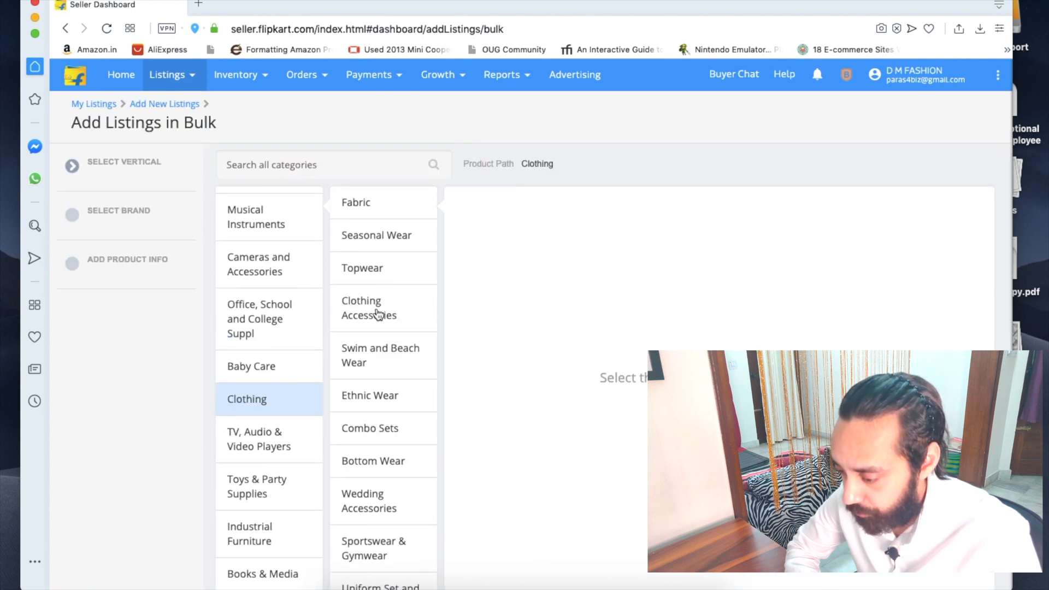
pyautogui.scroll(-2, 387, 440)
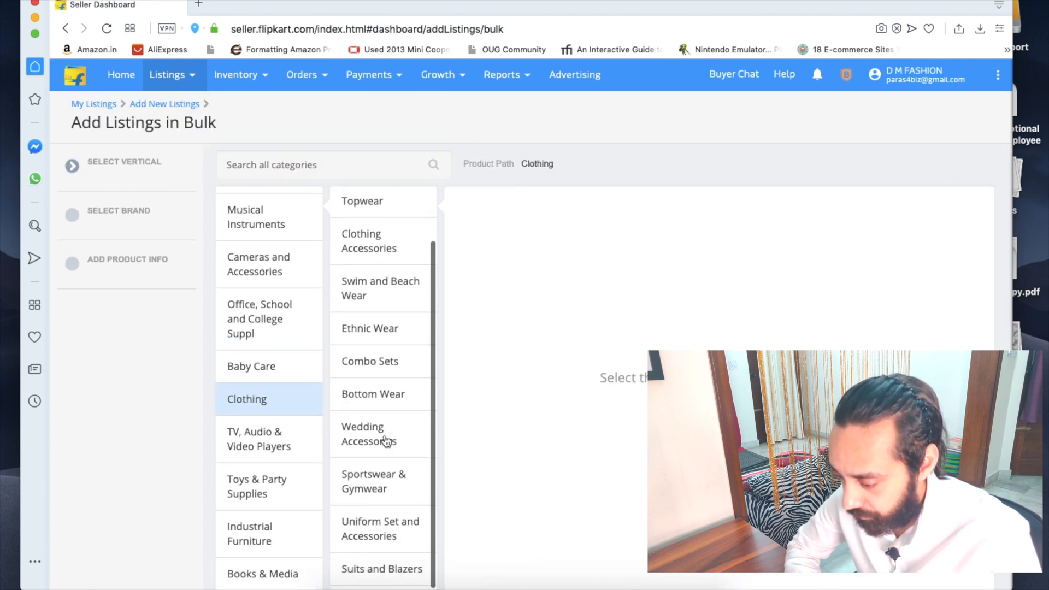
pyautogui.scroll(-2, 386, 441)
pyautogui.scroll(5, 387, 440)
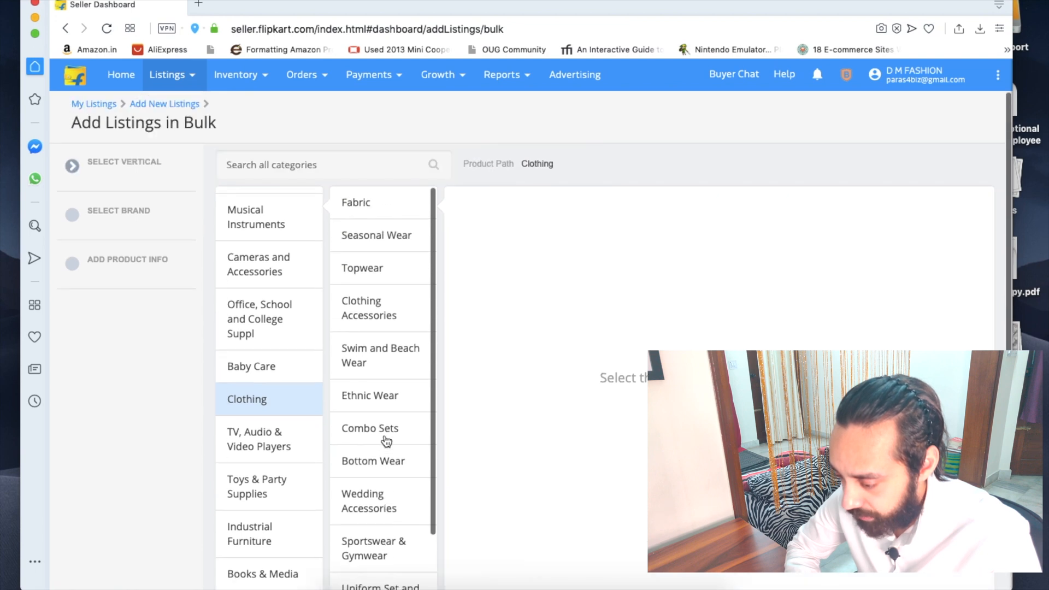
pyautogui.click(363, 271)
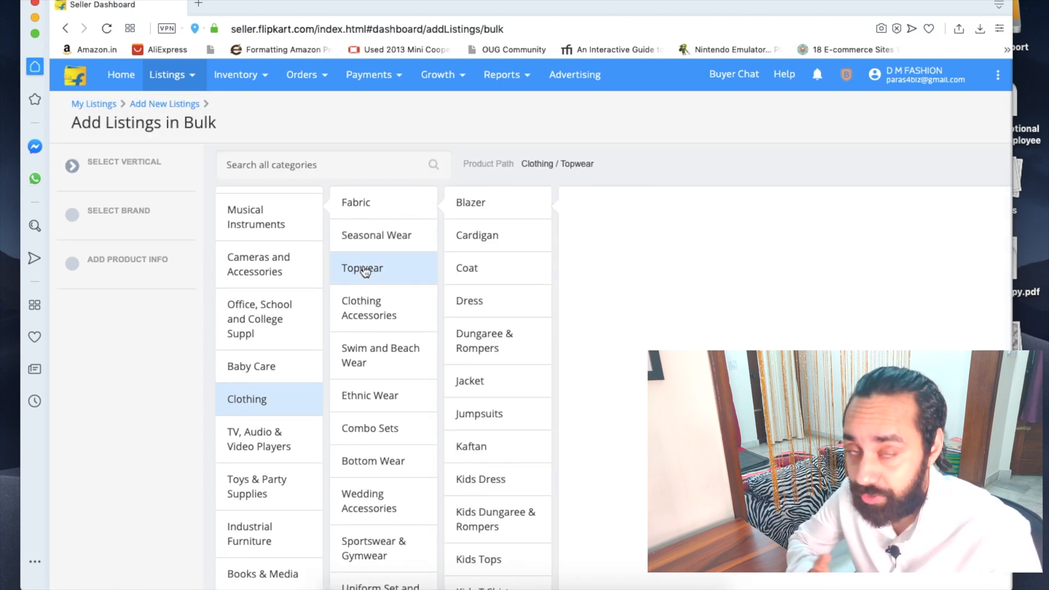
# Step: Select Shirt as the vertical and proceed to brand selection
pyautogui.scroll(-10, 505, 356)
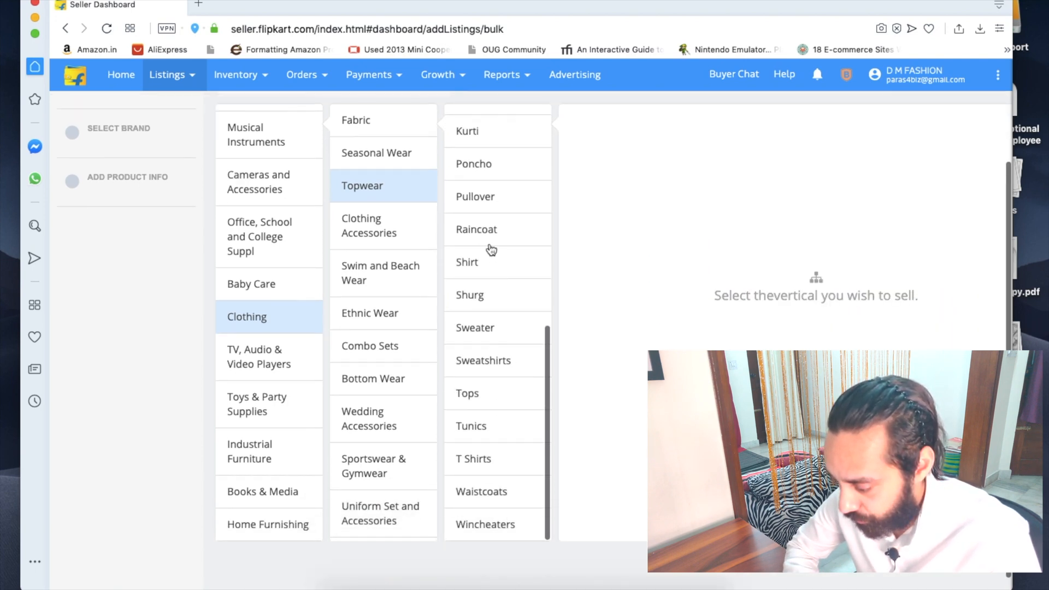
pyautogui.click(485, 264)
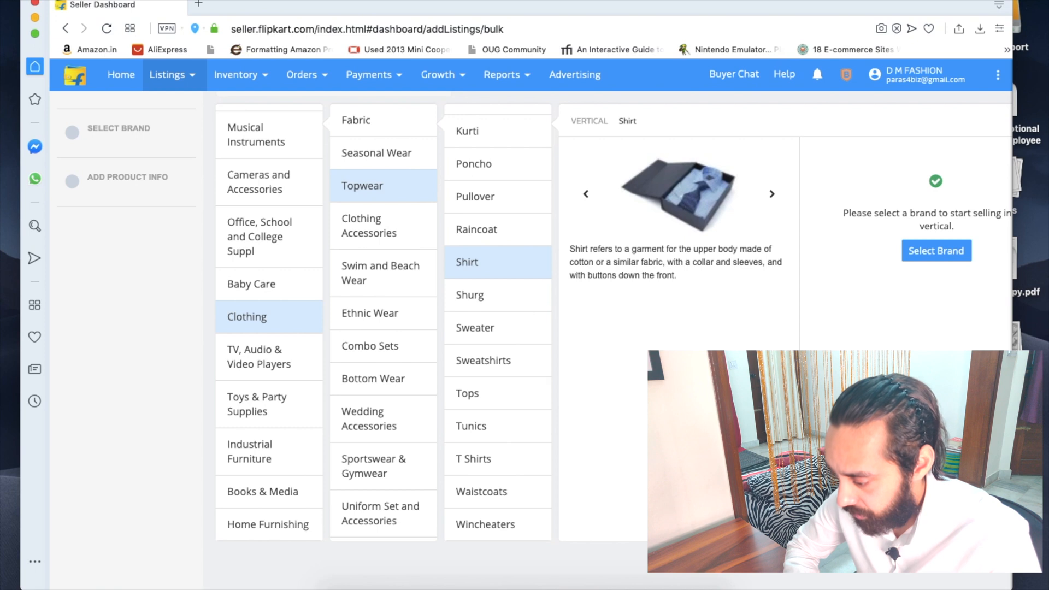
pyautogui.scroll(2, 914, 329)
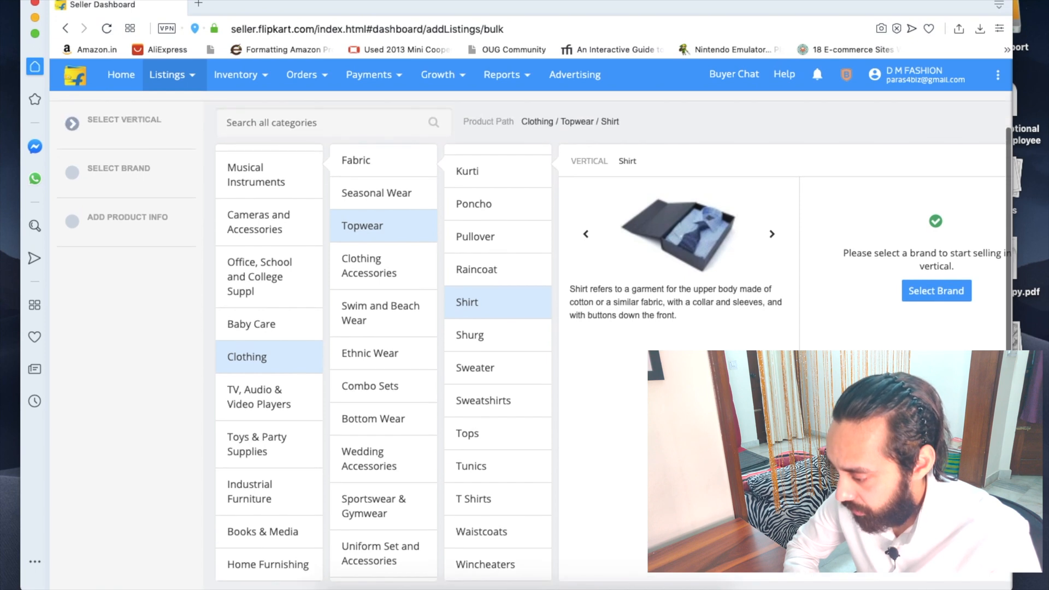
pyautogui.click(934, 298)
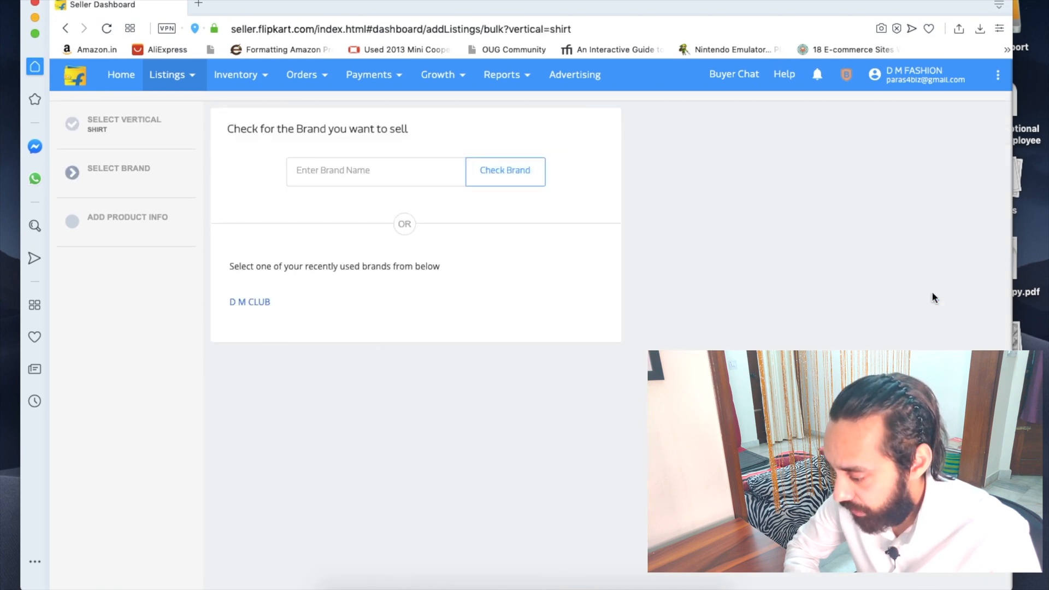
# Step: Choose D M CLUB as the brand and continue to catalog creation
pyautogui.click(250, 303)
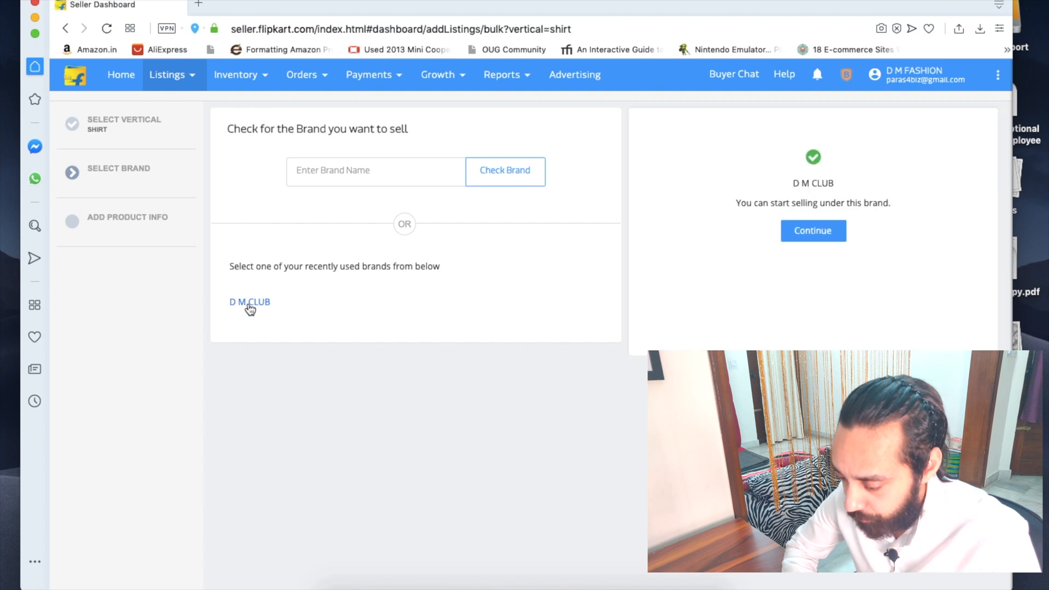
pyautogui.click(805, 239)
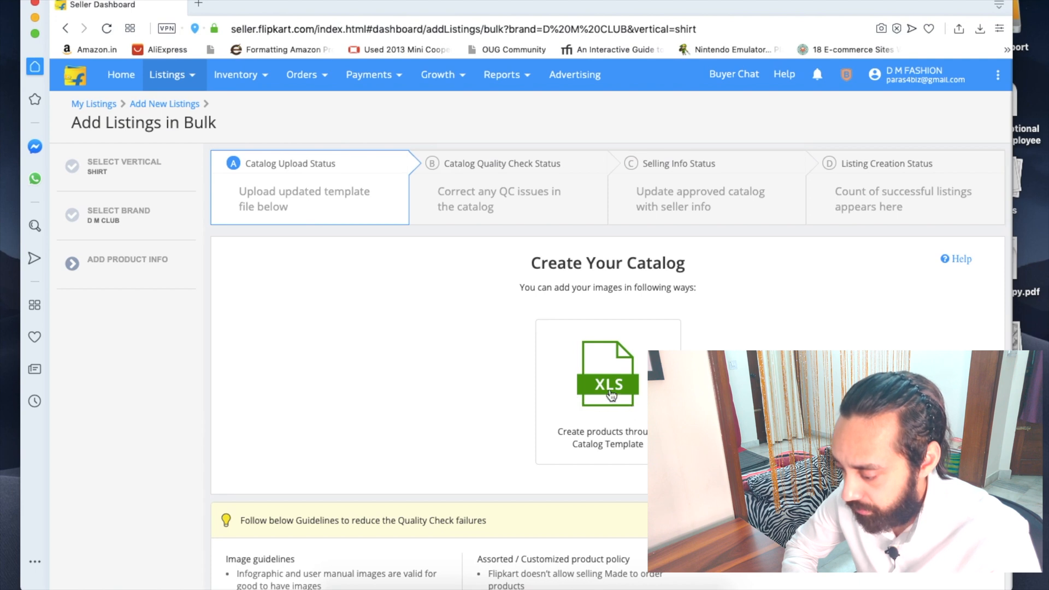
pyautogui.scroll(-2, 634, 383)
pyautogui.scroll(-1, 471, 360)
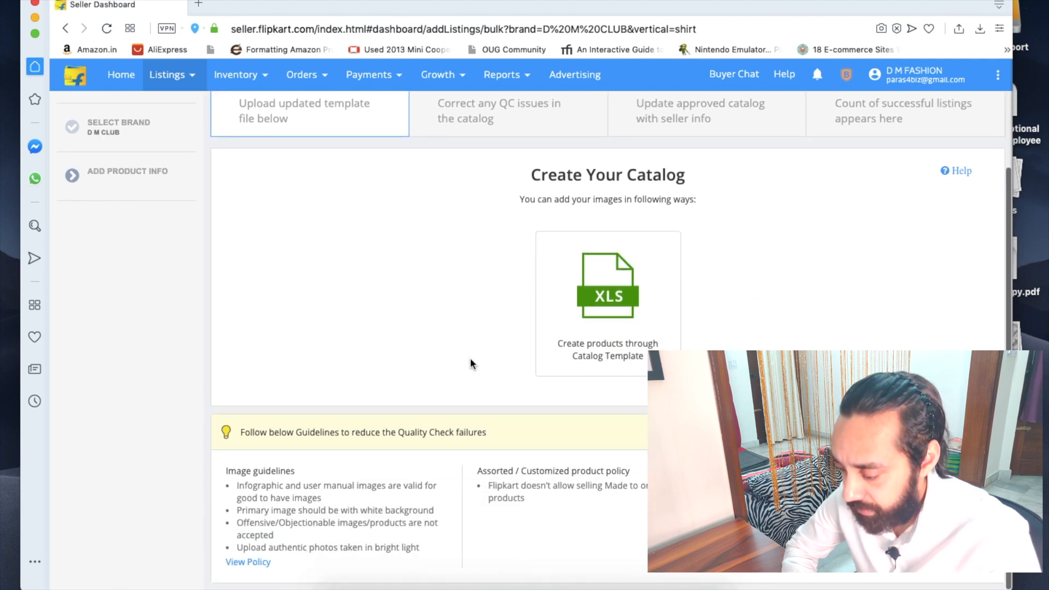
# Step: Pick the XLS Catalog Template option and download the shirt template
pyautogui.click(597, 307)
pyautogui.scroll(3, 594, 306)
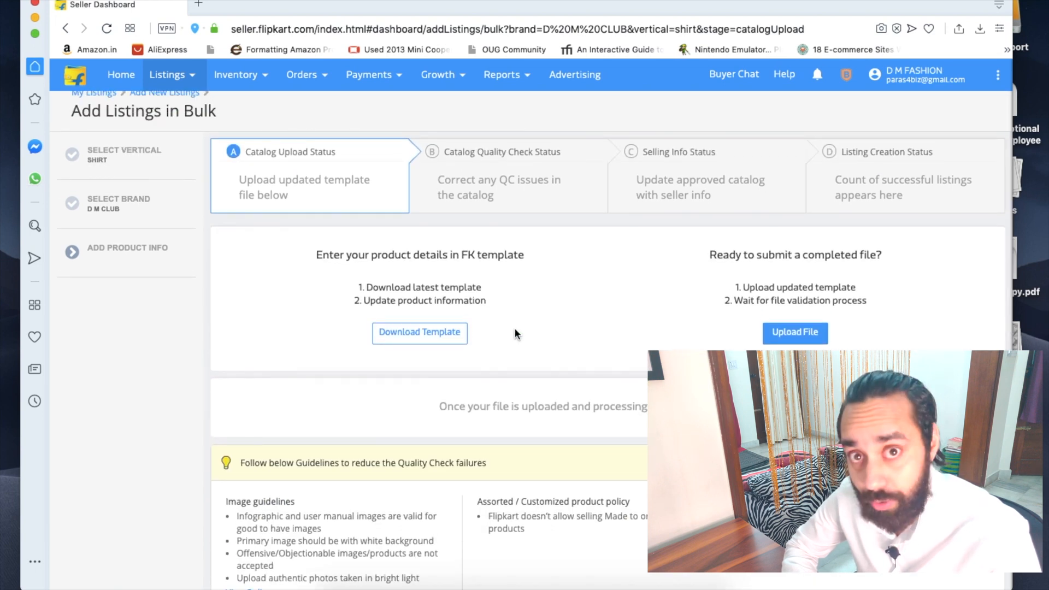
pyautogui.scroll(-2, 459, 311)
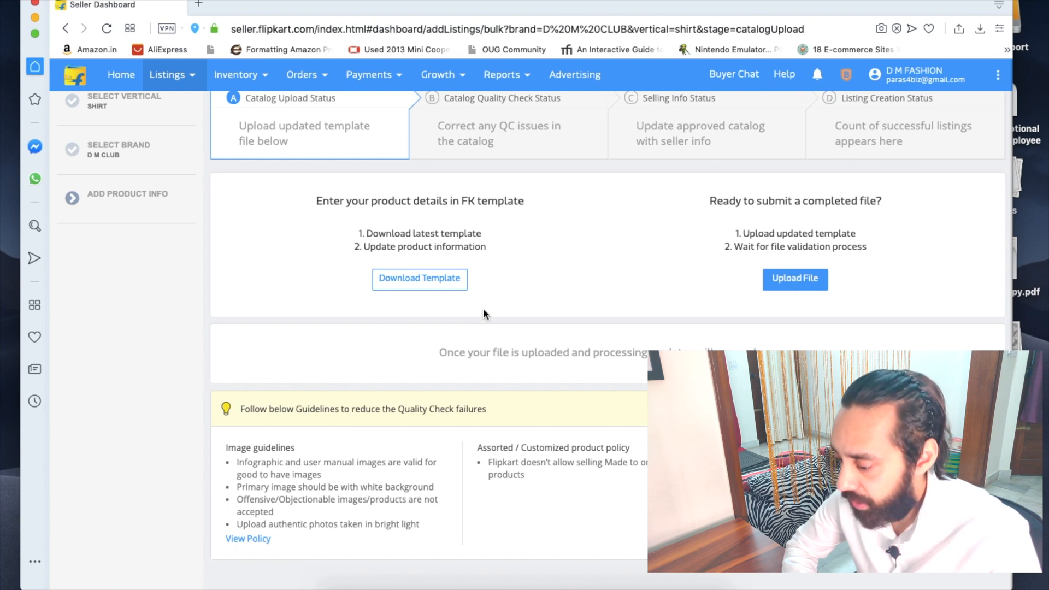
pyautogui.scroll(2, 483, 314)
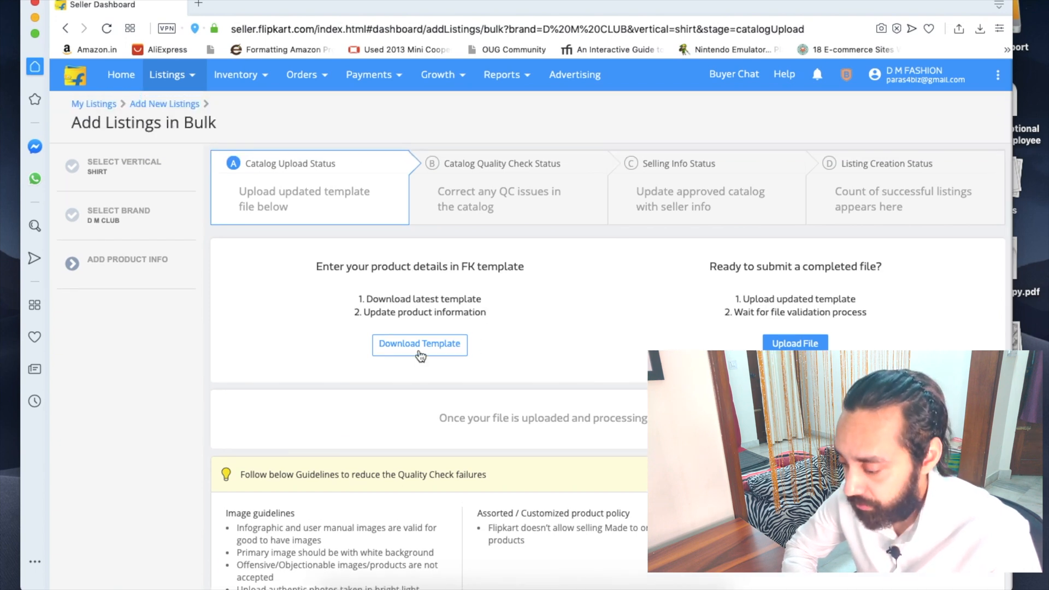
pyautogui.scroll(-3, 420, 356)
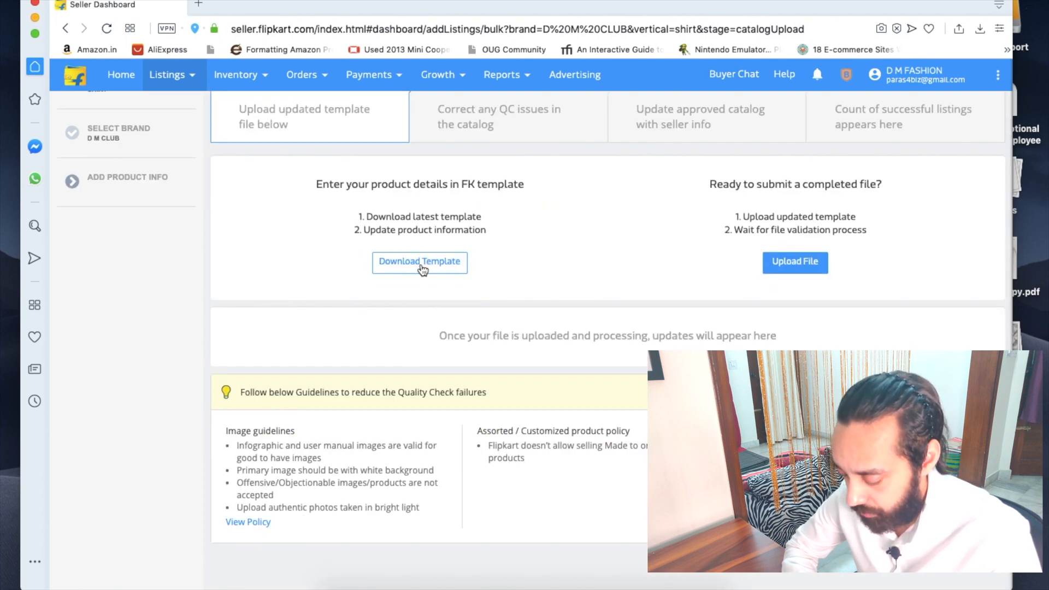
pyautogui.click(421, 264)
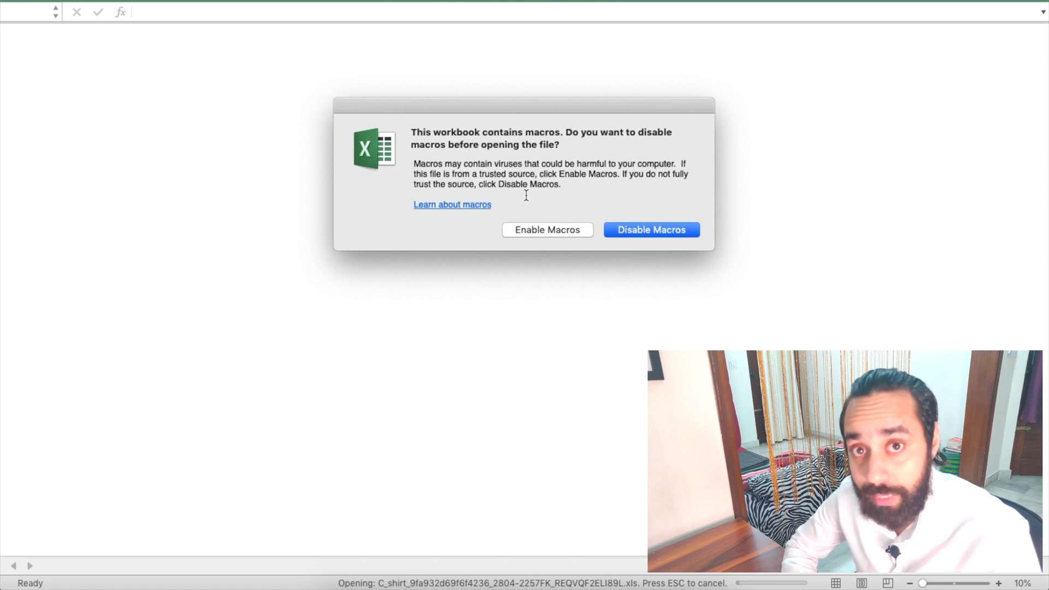
# Step: Open the template with macros enabled and review the Index sheet's Qualifier, Size and Fabric values
pyautogui.click(548, 232)
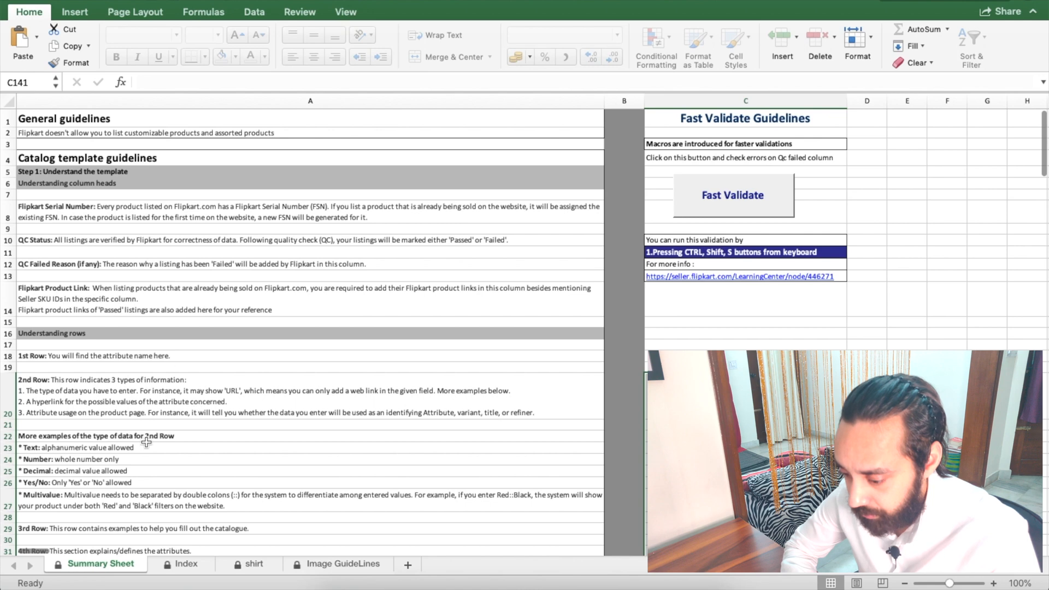
pyautogui.click(186, 564)
pyautogui.click(408, 179)
pyautogui.click(417, 247)
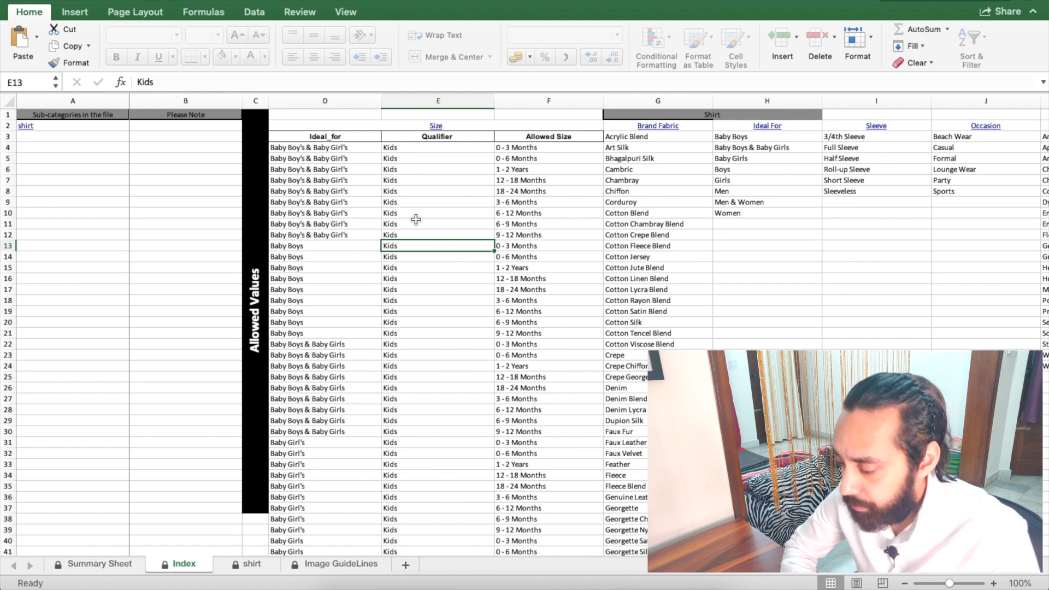
pyautogui.click(415, 219)
pyautogui.click(419, 267)
pyautogui.click(564, 249)
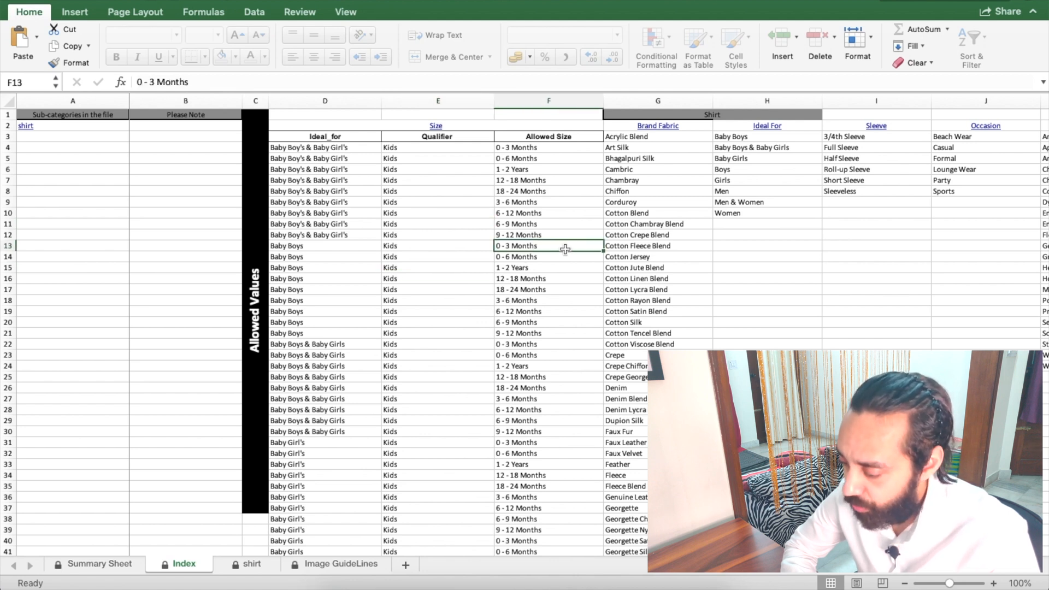
pyautogui.click(649, 246)
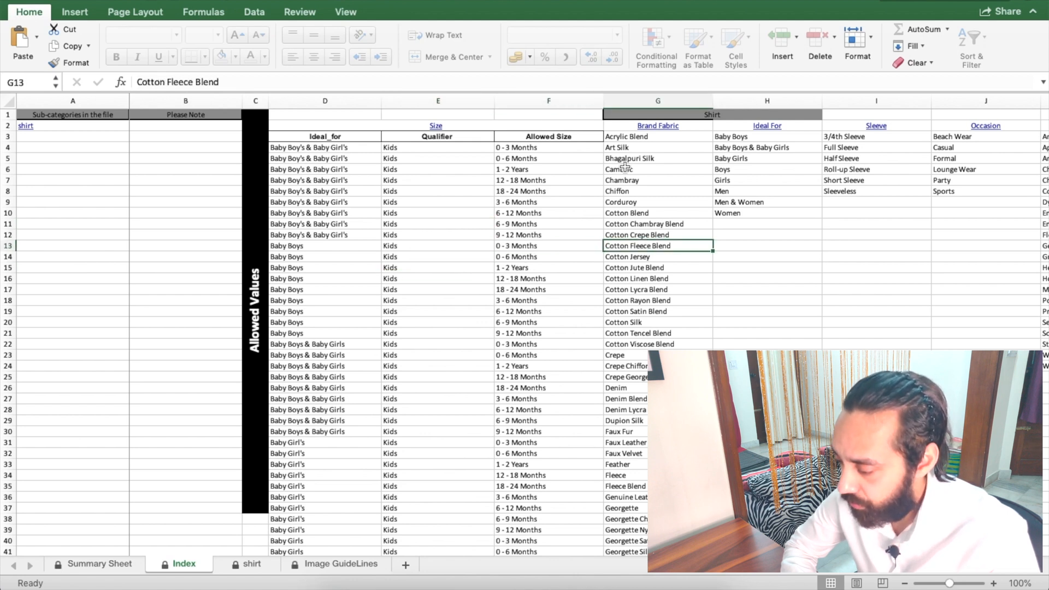
pyautogui.hscroll(3, 625, 166)
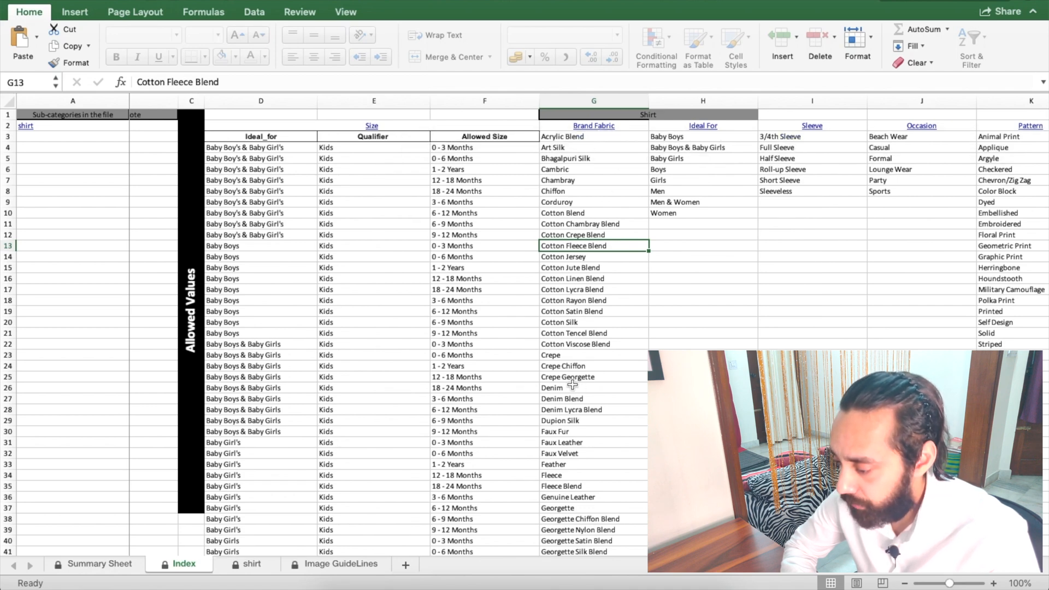
pyautogui.scroll(-10, 573, 262)
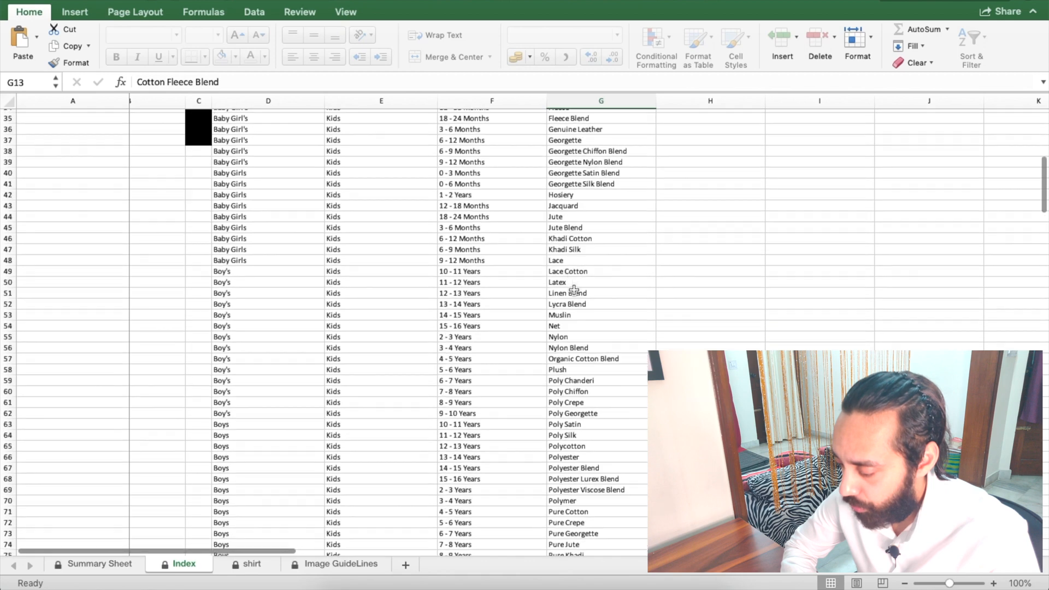
pyautogui.scroll(10, 573, 289)
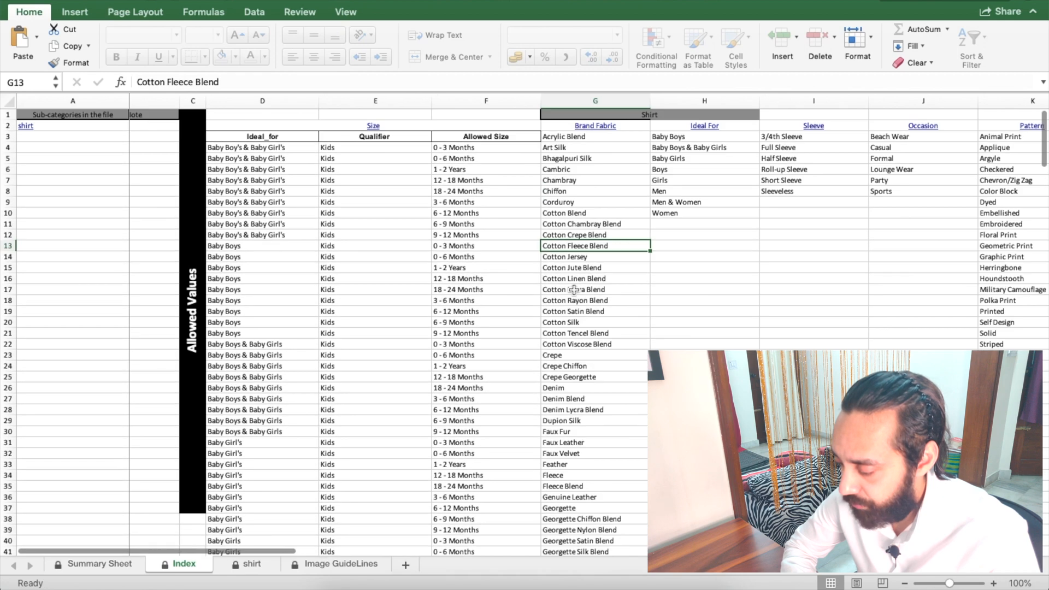
# Step: Look over the empty shirt sheet rows and the Image GuideLines minimum resolution rule
pyautogui.click(252, 564)
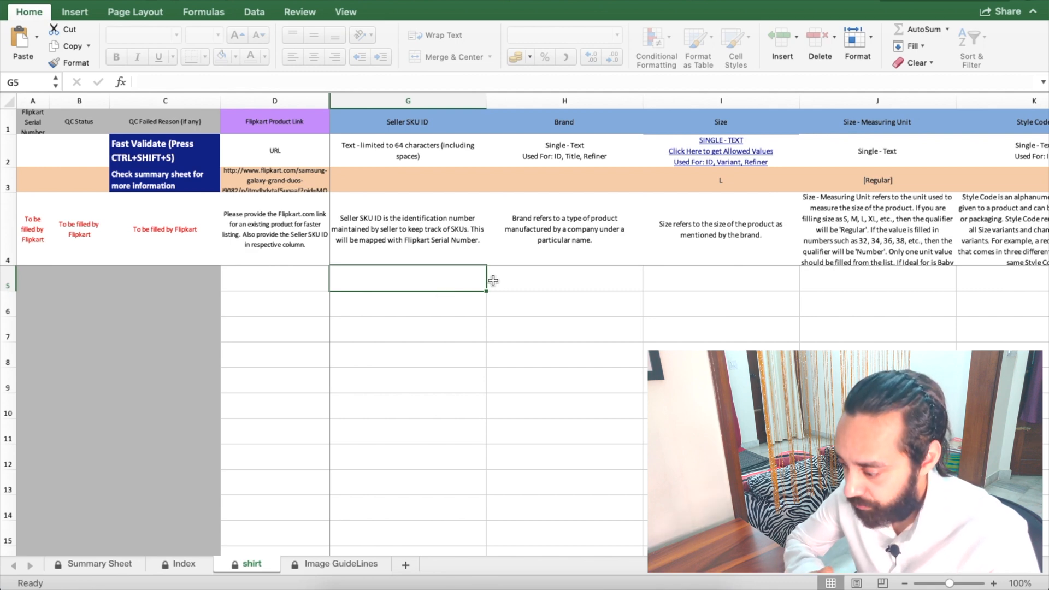
pyautogui.moveTo(461, 284); pyautogui.dragTo(876, 381)
pyautogui.click(443, 294)
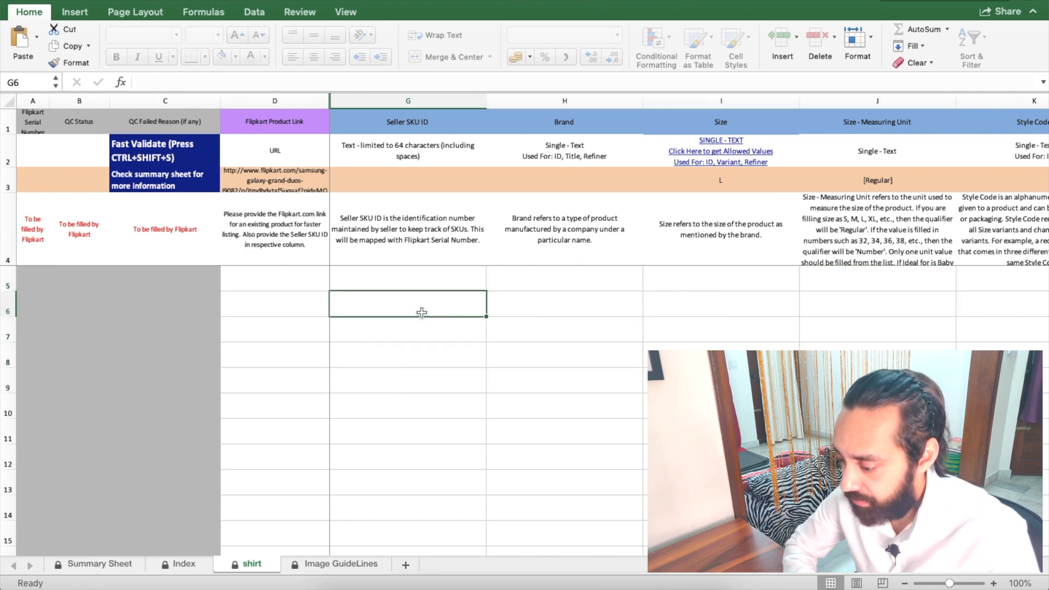
pyautogui.click(330, 562)
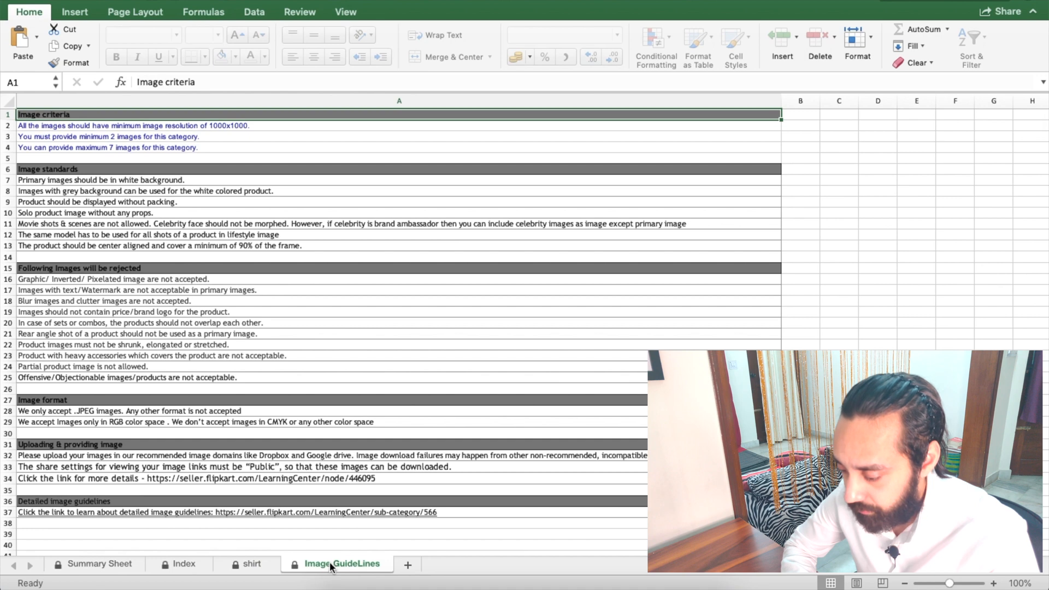
pyautogui.scroll(2, 431, 362)
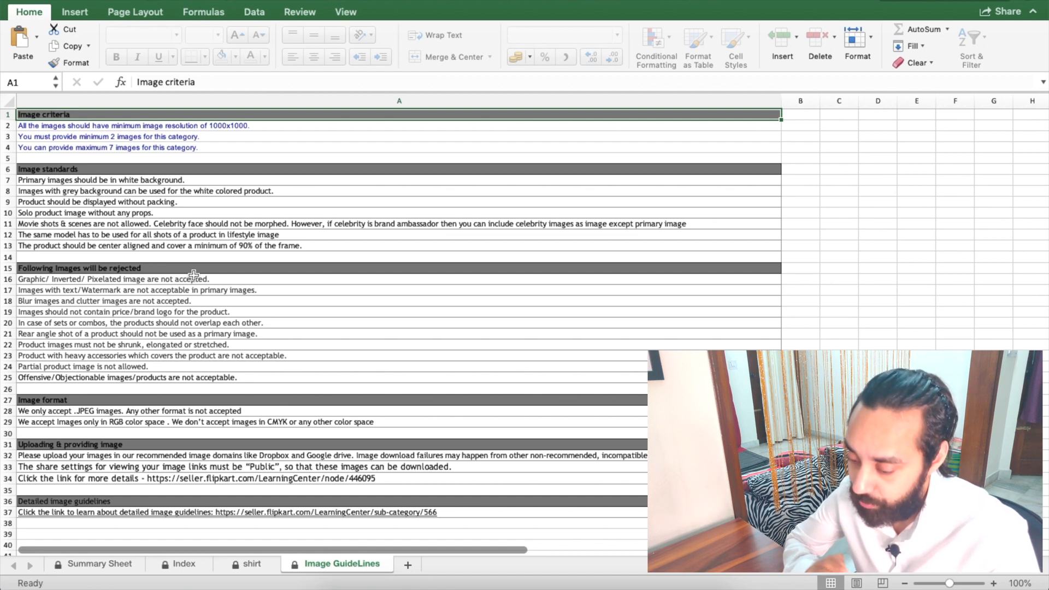
pyautogui.click(223, 125)
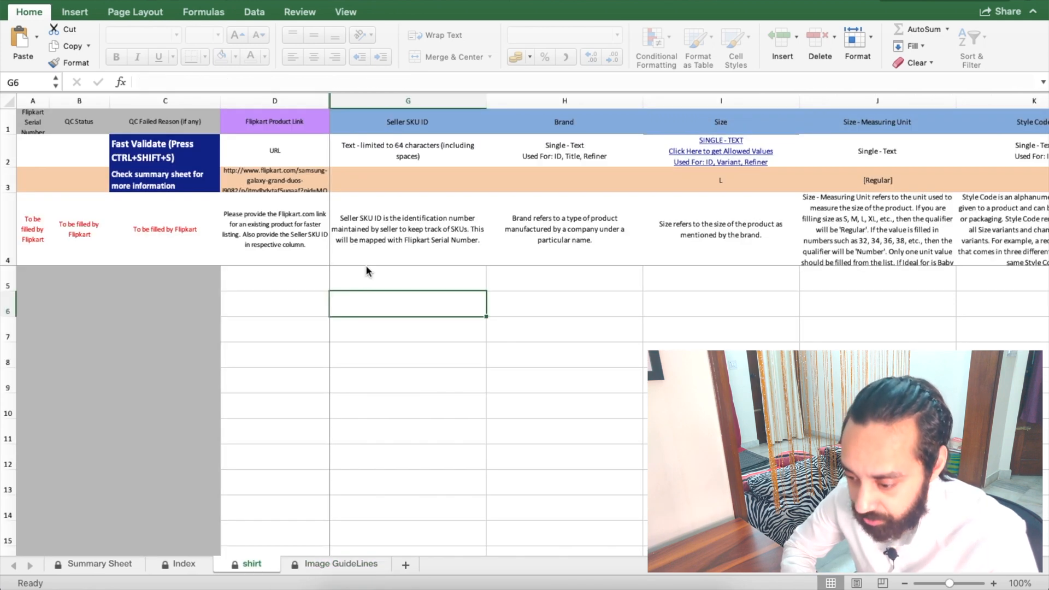
# Step: Enter CasualShirtKhakhi-M as the first Seller SKU ID in G5
pyautogui.click(395, 276)
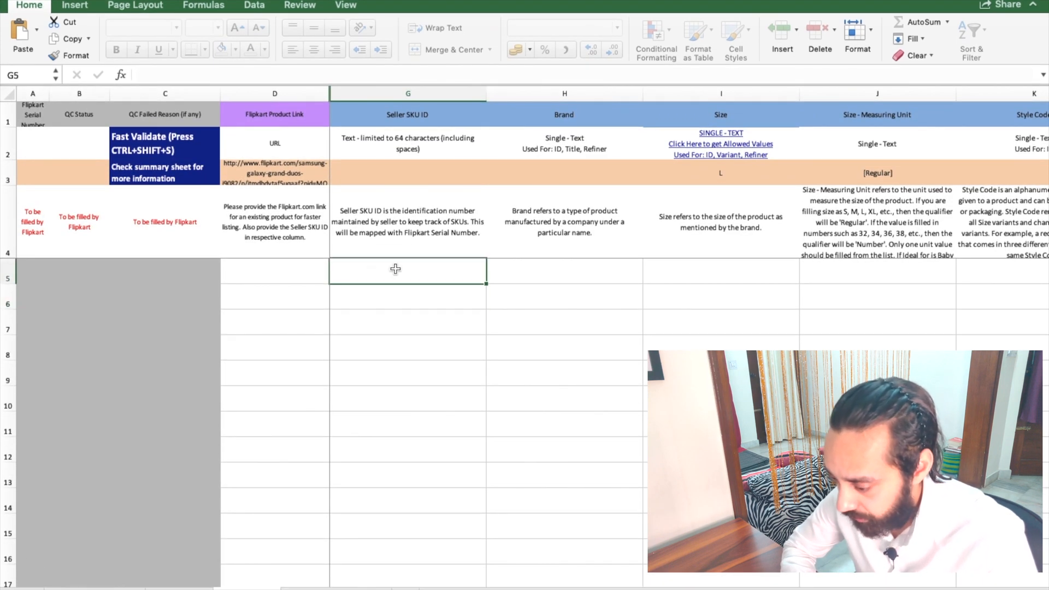
pyautogui.click(413, 124)
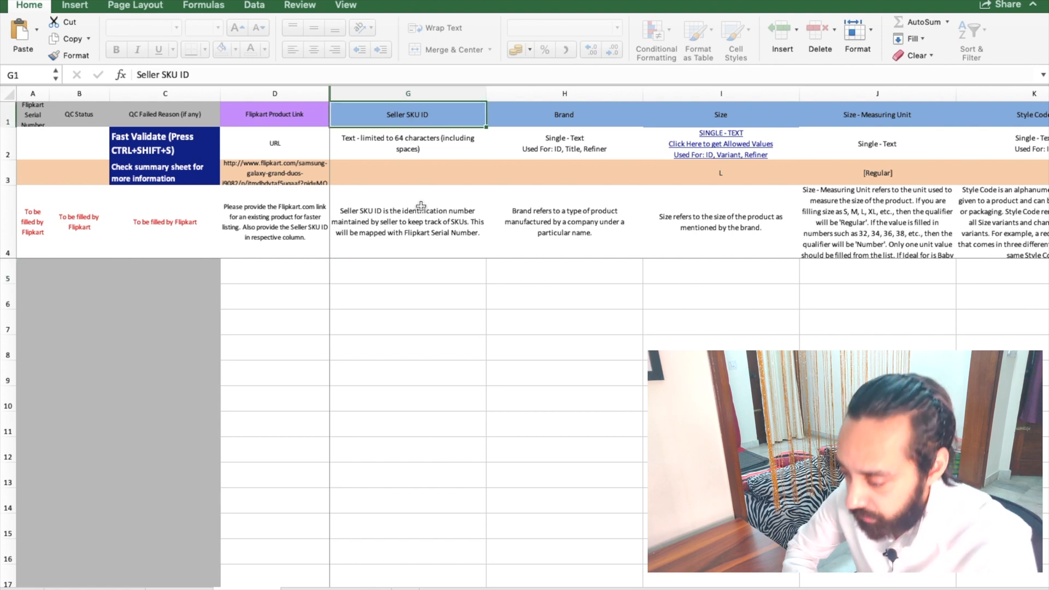
pyautogui.click(415, 271)
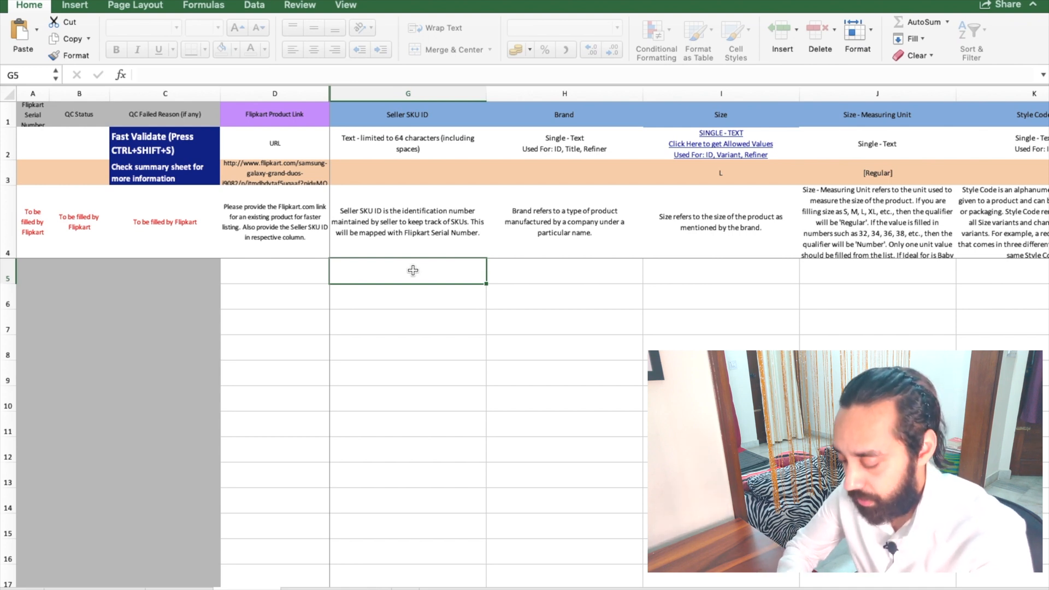
pyautogui.write('CasualShirtKhakhi-M')
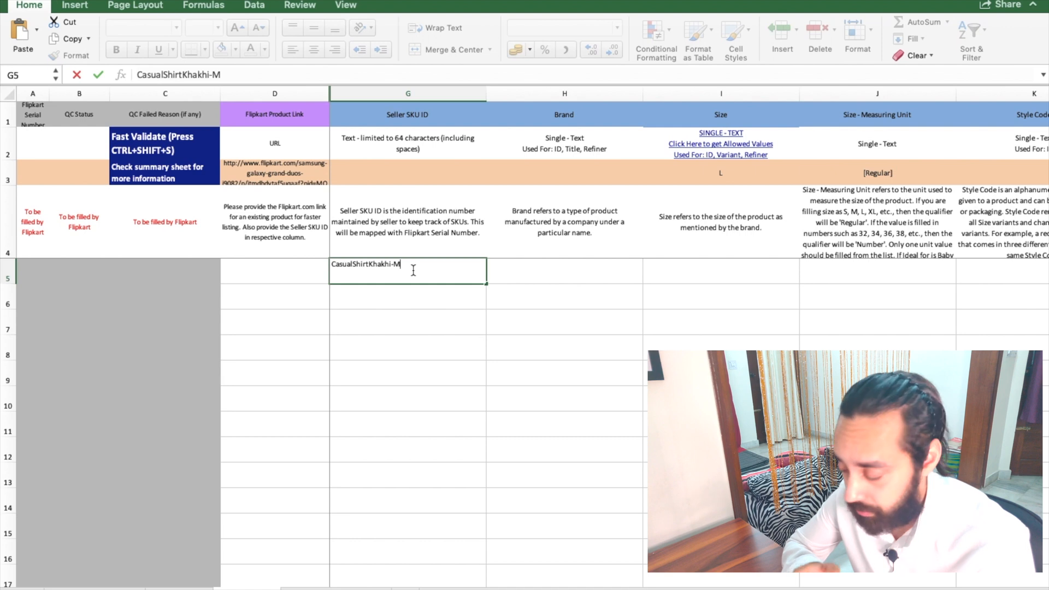
pyautogui.press('Return')
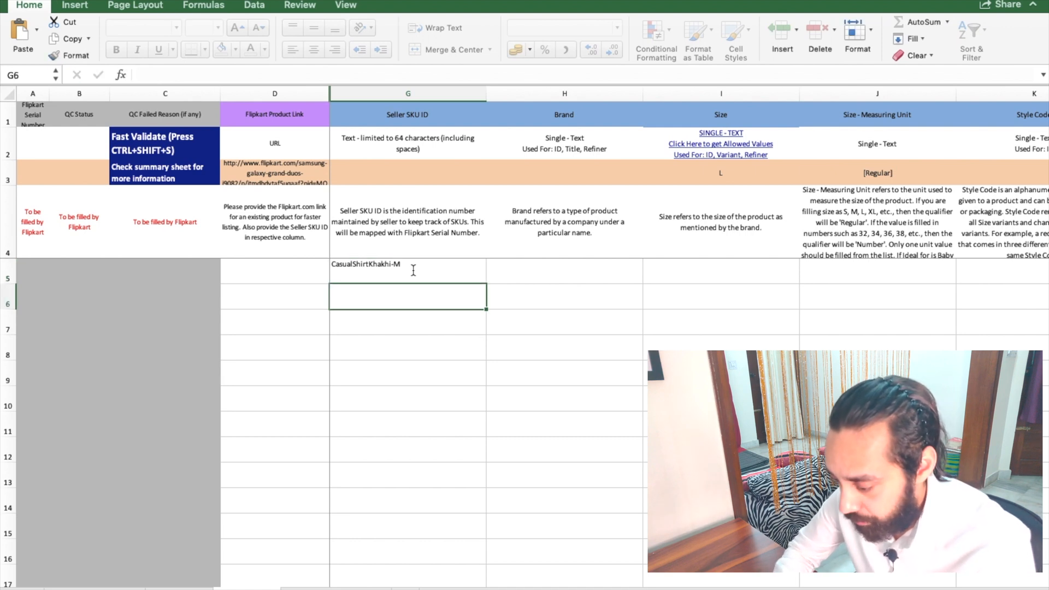
# Step: Copy the SKU into G6 and change it to CasualShirtKhakhi-L
pyautogui.click(413, 269)
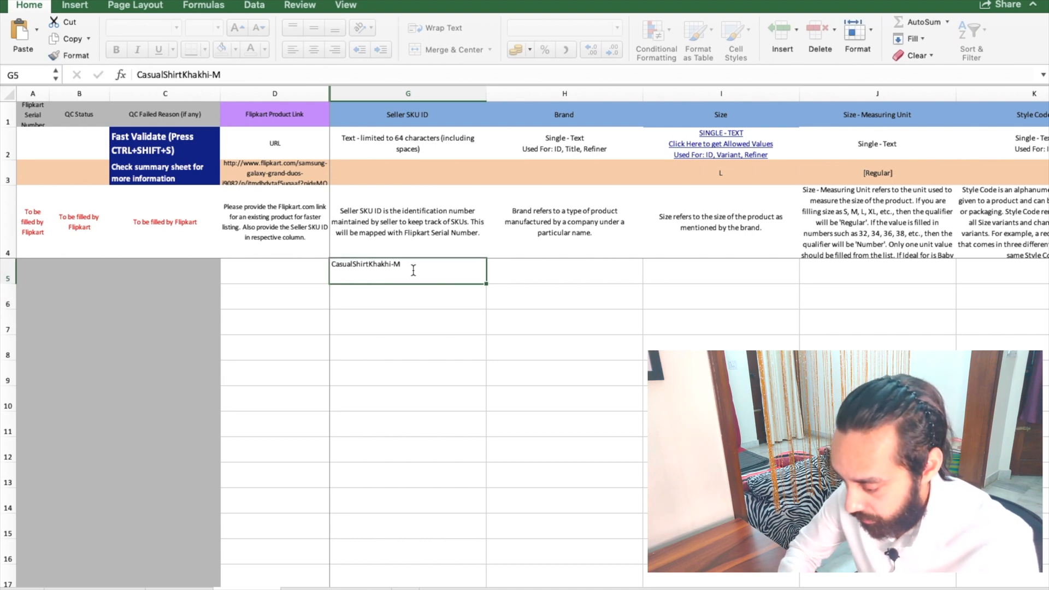
pyautogui.hotkey('ctrl', 'c')
pyautogui.press('Down')
pyautogui.hotkey('ctrl', 'v')
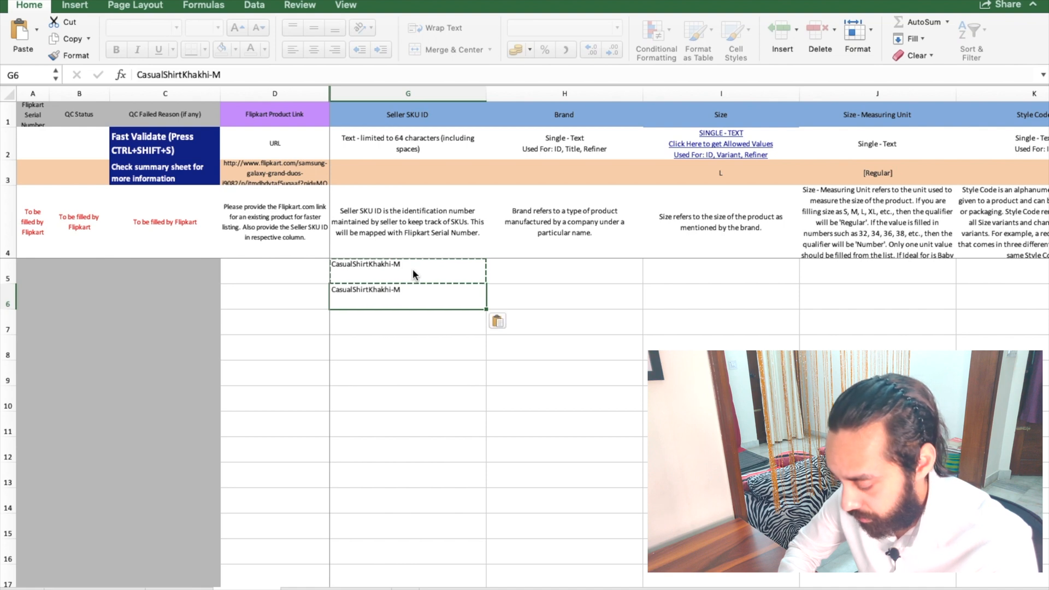
pyautogui.doubleClick(420, 289)
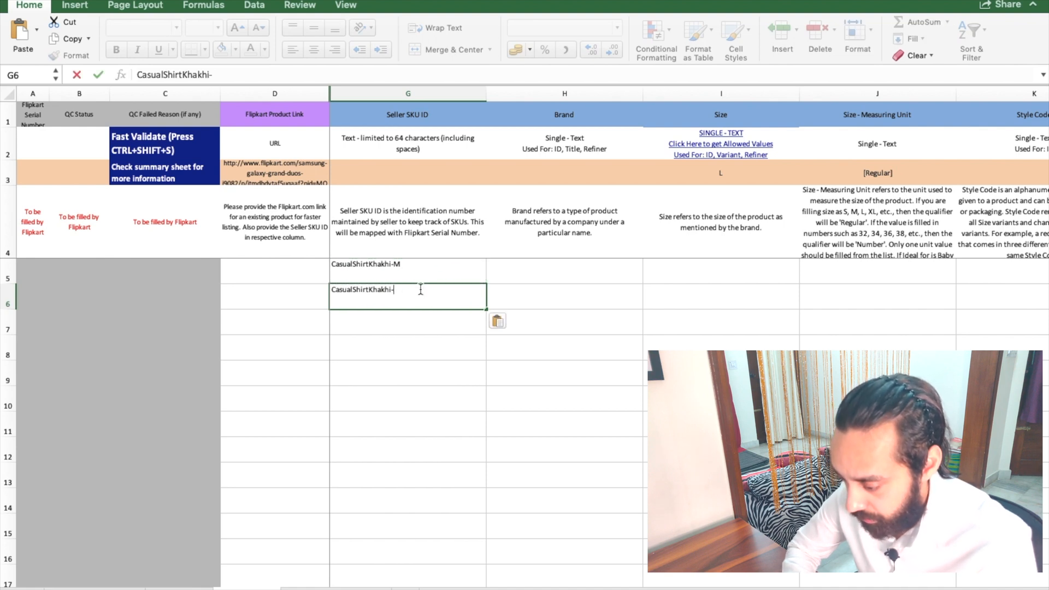
pyautogui.press('Return')
pyautogui.press('Up')
# Step: Copy the SKU into G7 and change it to CasualShirtKhakhi-XL
pyautogui.hotkey('ctrl', 'c')
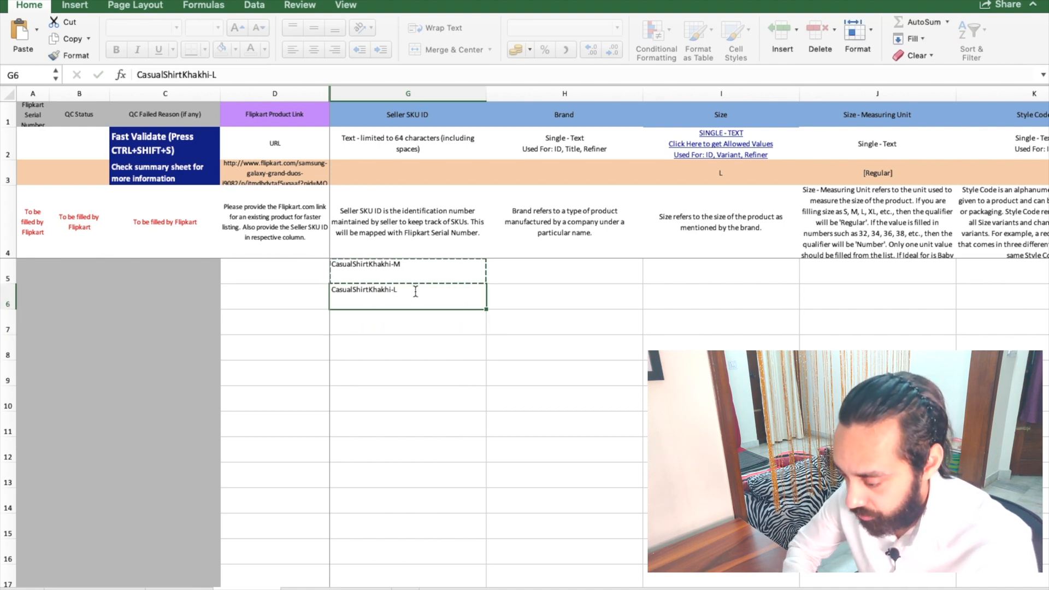
pyautogui.press('Down')
pyautogui.hotkey('ctrl', 'v')
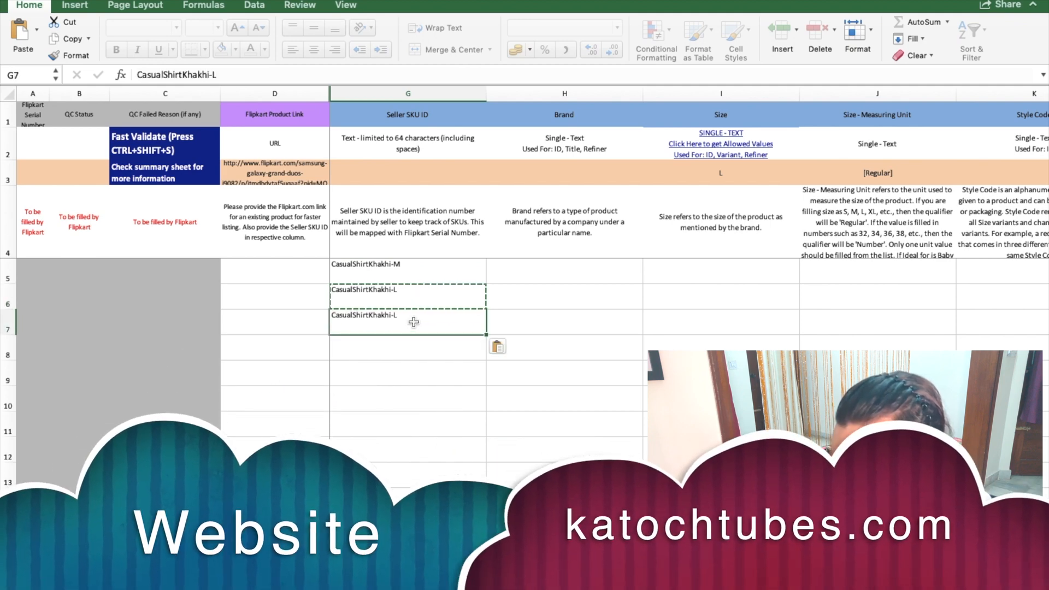
pyautogui.doubleClick(414, 323)
pyautogui.press('BackSpace')
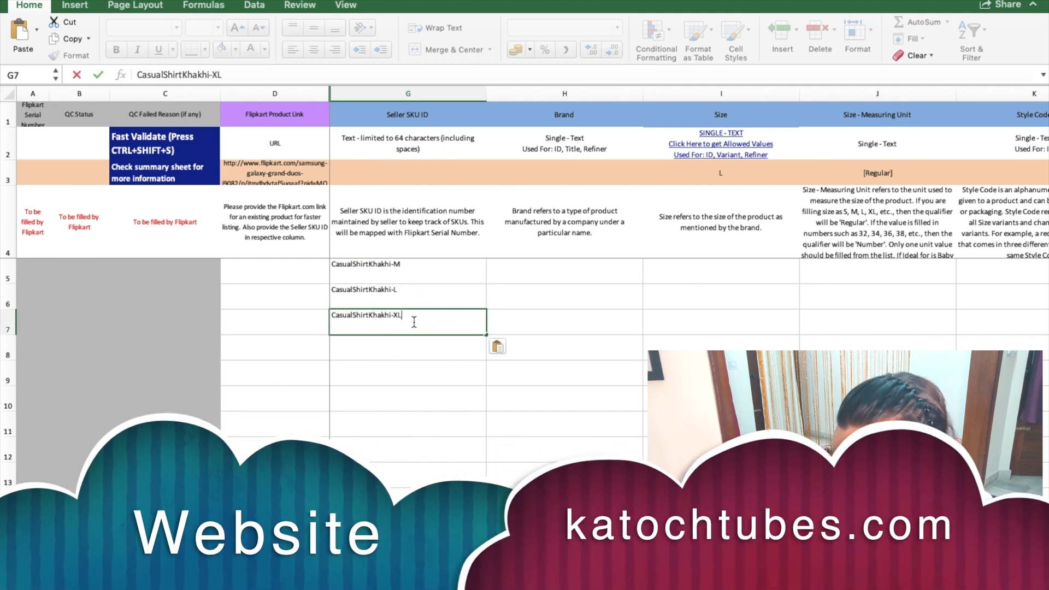
pyautogui.press('Return')
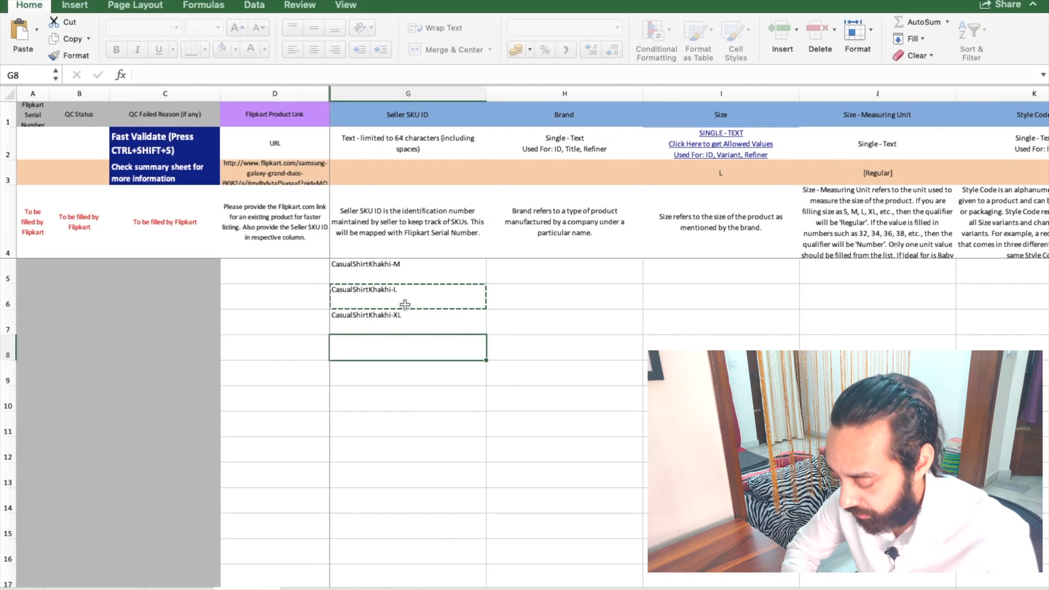
pyautogui.click(495, 307)
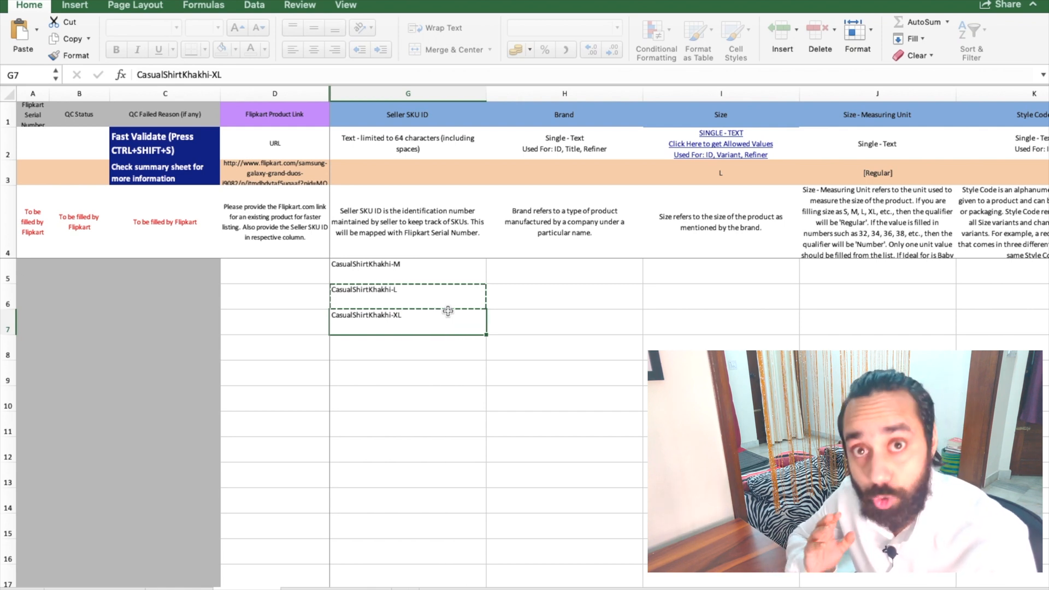
# Step: Enter D M CLUB in H5 and fill it down through H7
pyautogui.click(545, 275)
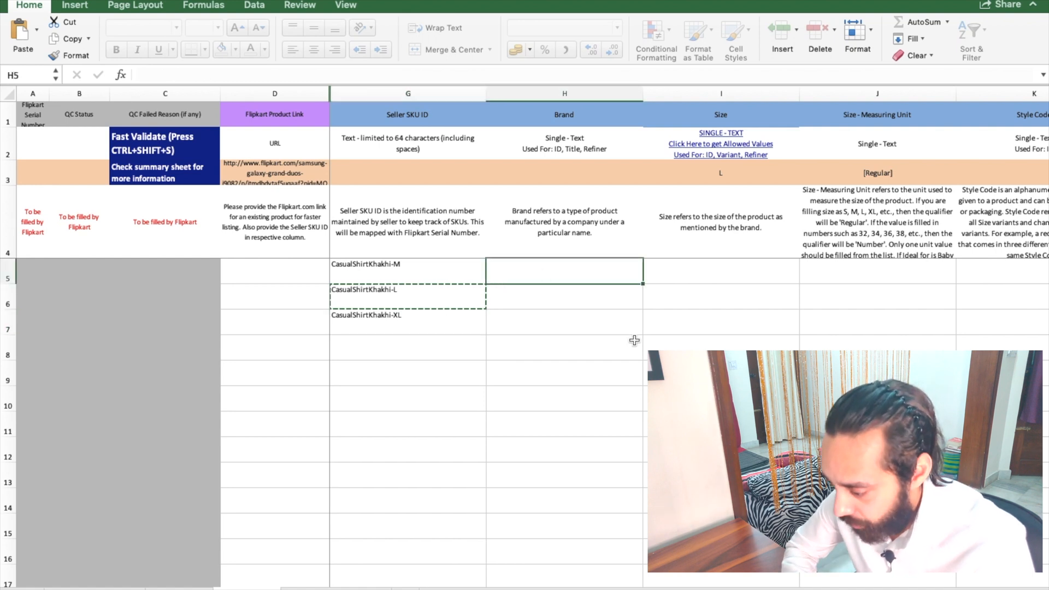
pyautogui.write('D M CLUB')
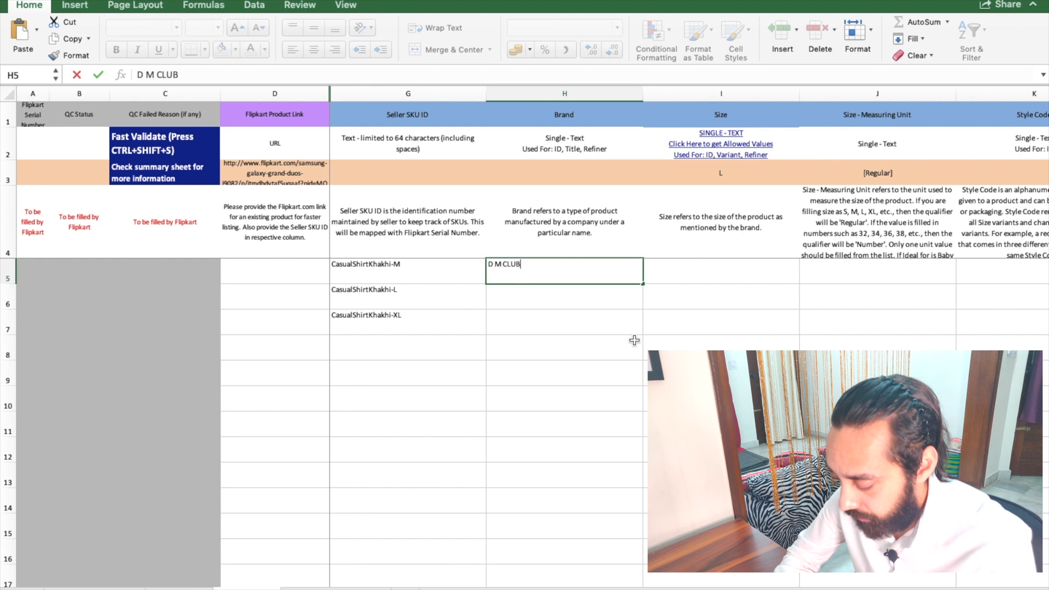
pyautogui.press('Return')
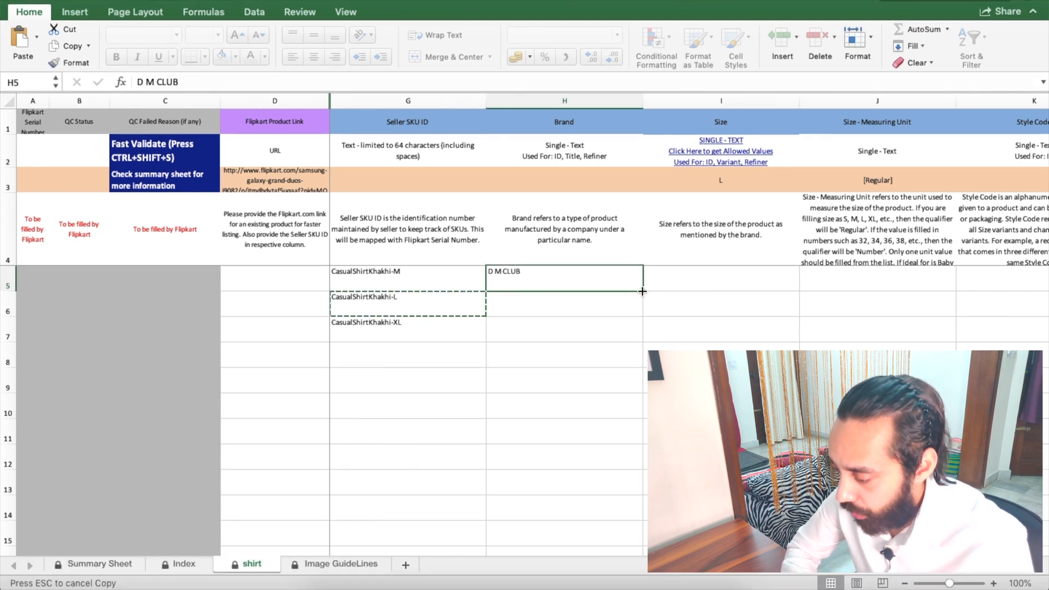
pyautogui.moveTo(643, 291); pyautogui.dragTo(638, 339)
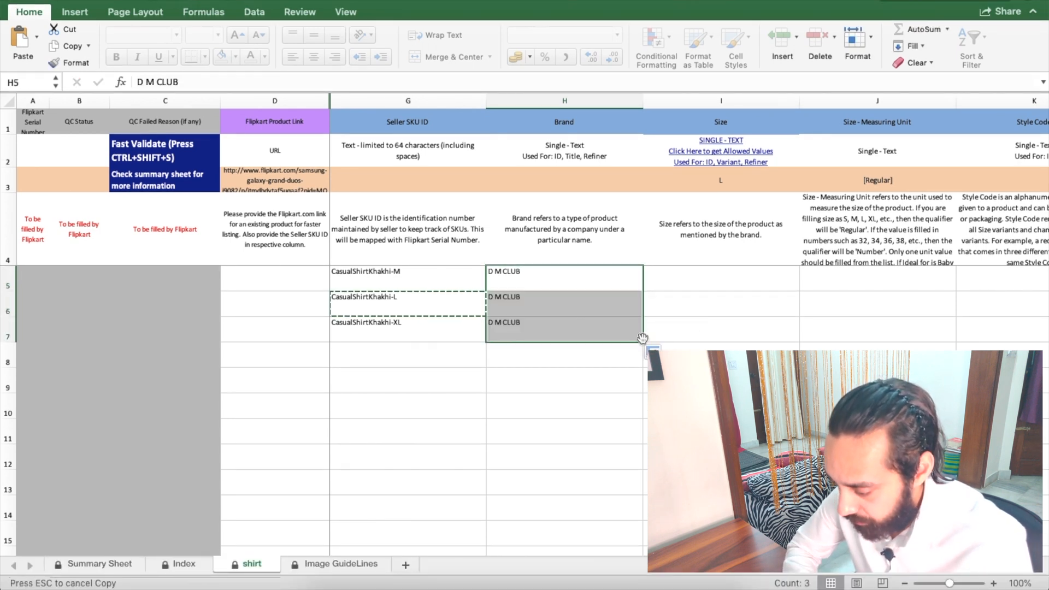
pyautogui.hscroll(2, 672, 332)
pyautogui.hscroll(-2, 672, 331)
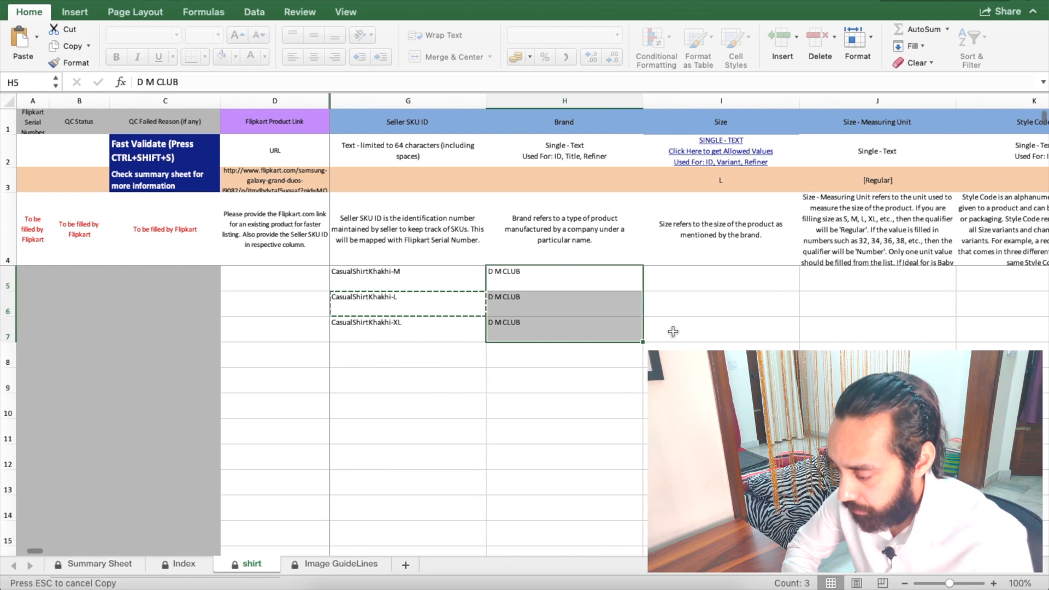
pyautogui.click(716, 282)
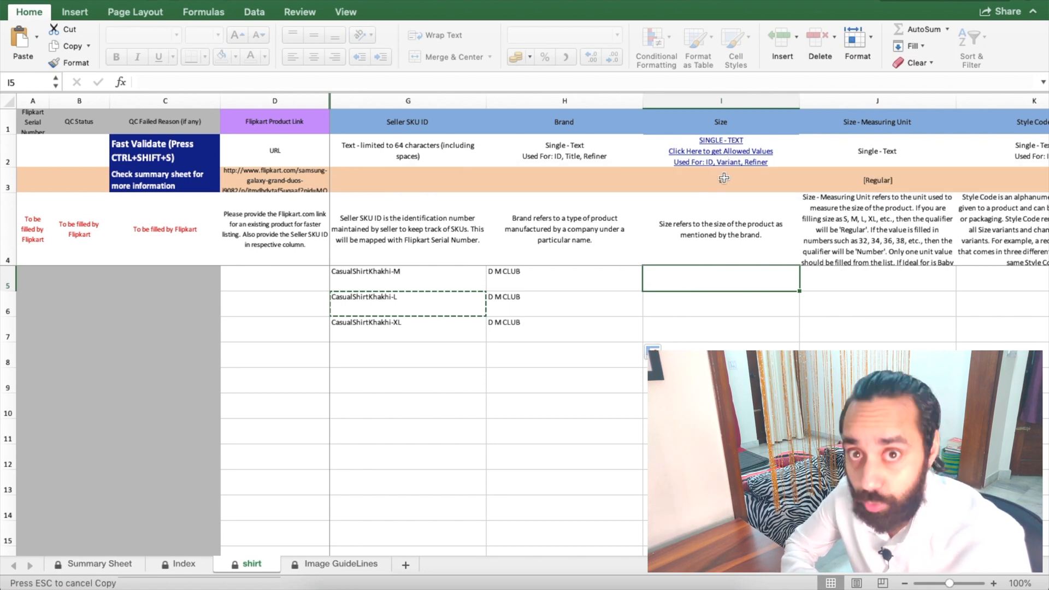
pyautogui.click(725, 160)
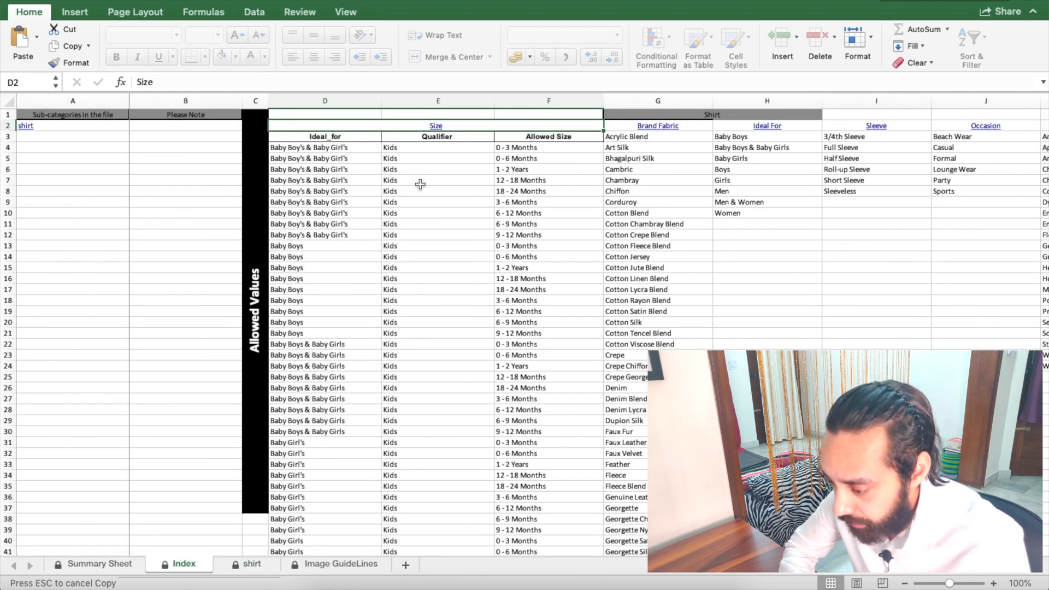
pyautogui.click(545, 137)
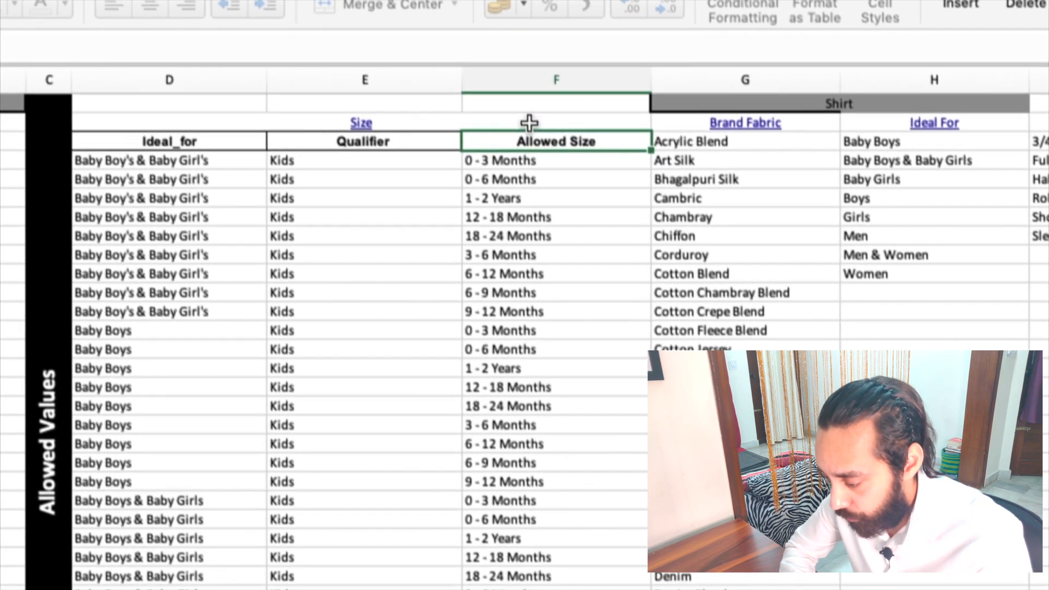
pyautogui.scroll(-20, 552, 251)
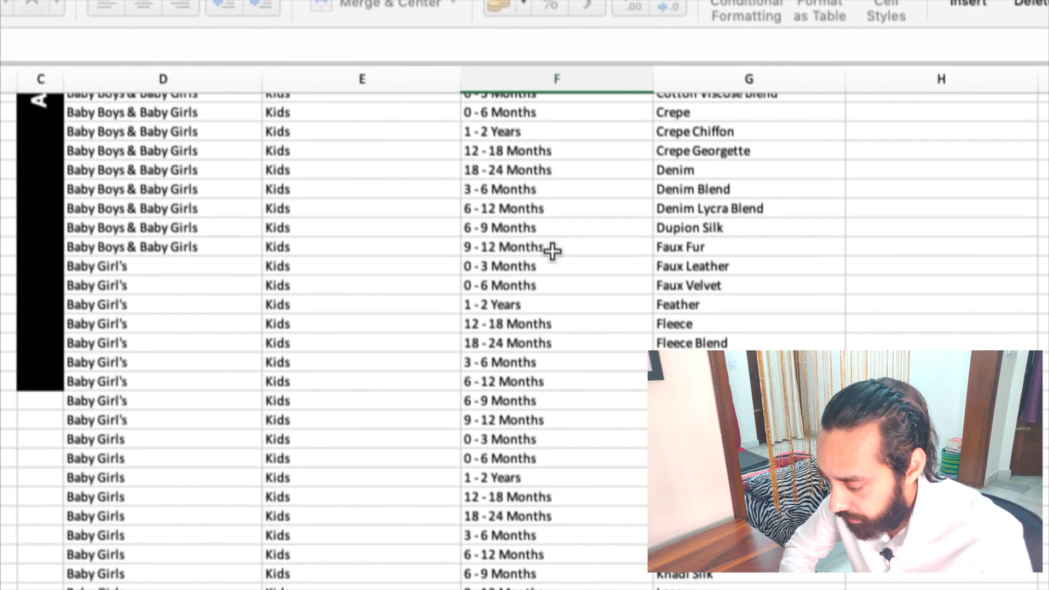
pyautogui.scroll(-5, 553, 251)
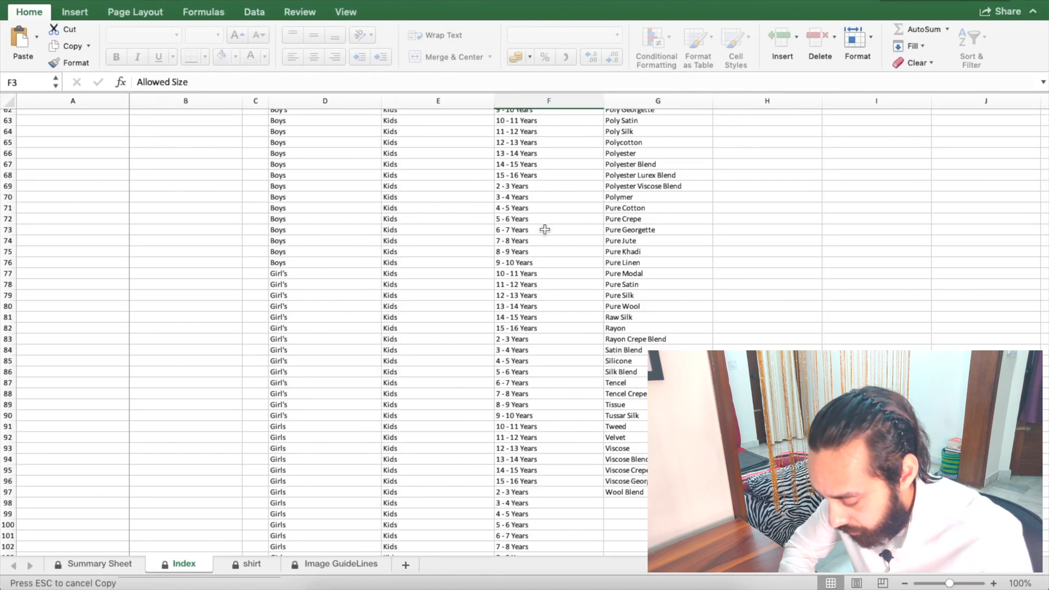
pyautogui.scroll(-15, 552, 251)
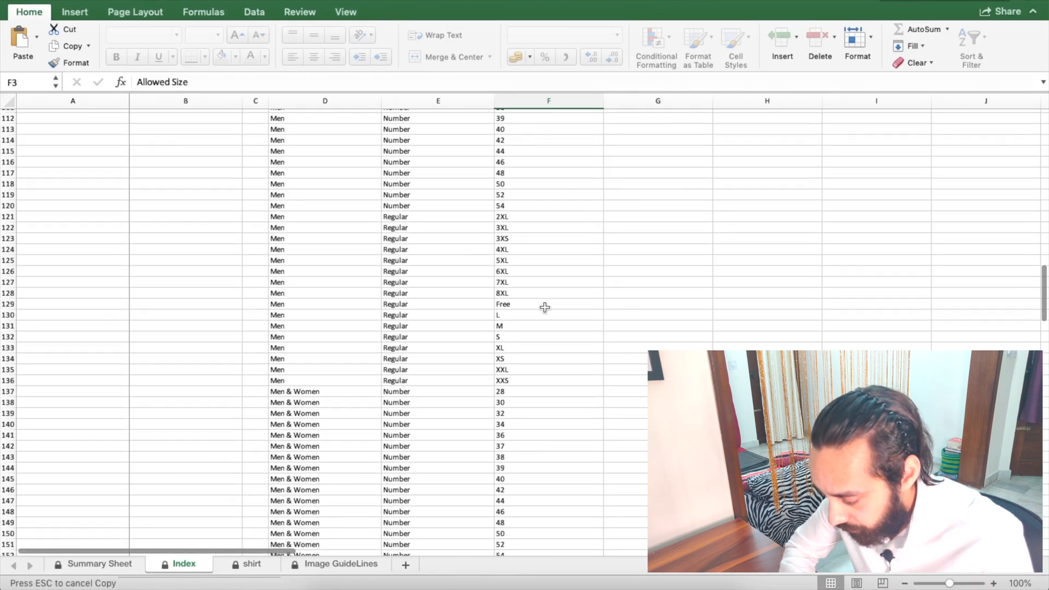
pyautogui.scroll(-12, 545, 308)
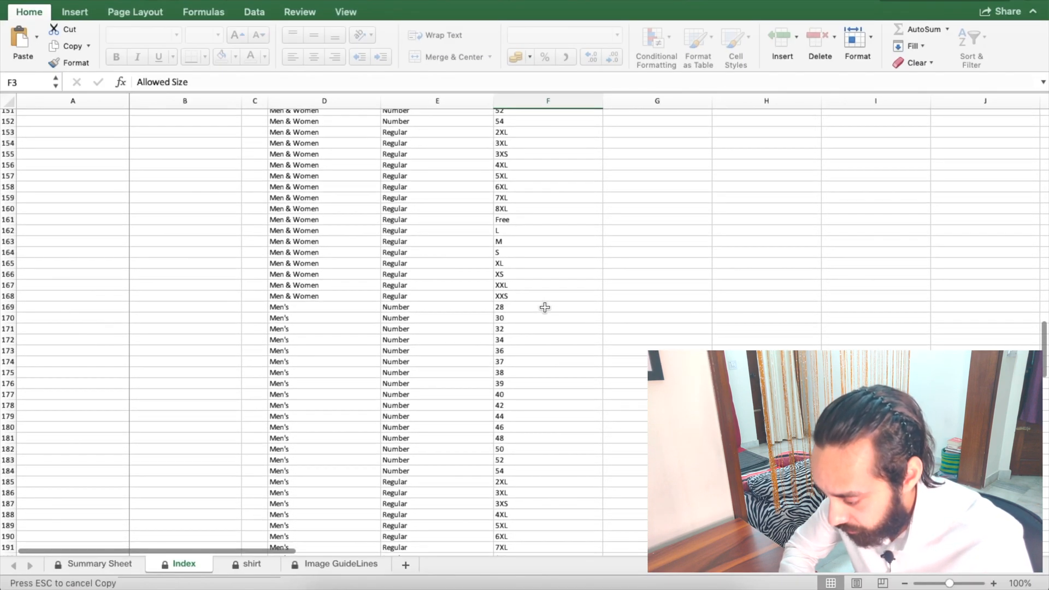
pyautogui.click(530, 243)
pyautogui.moveTo(530, 245); pyautogui.dragTo(527, 299)
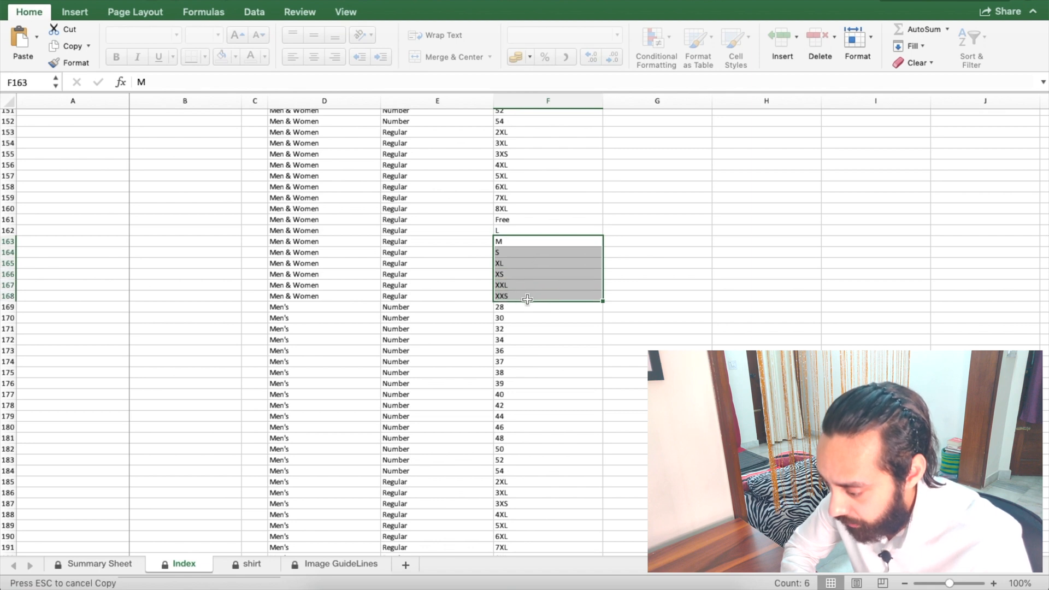
pyautogui.click(536, 264)
pyautogui.click(519, 241)
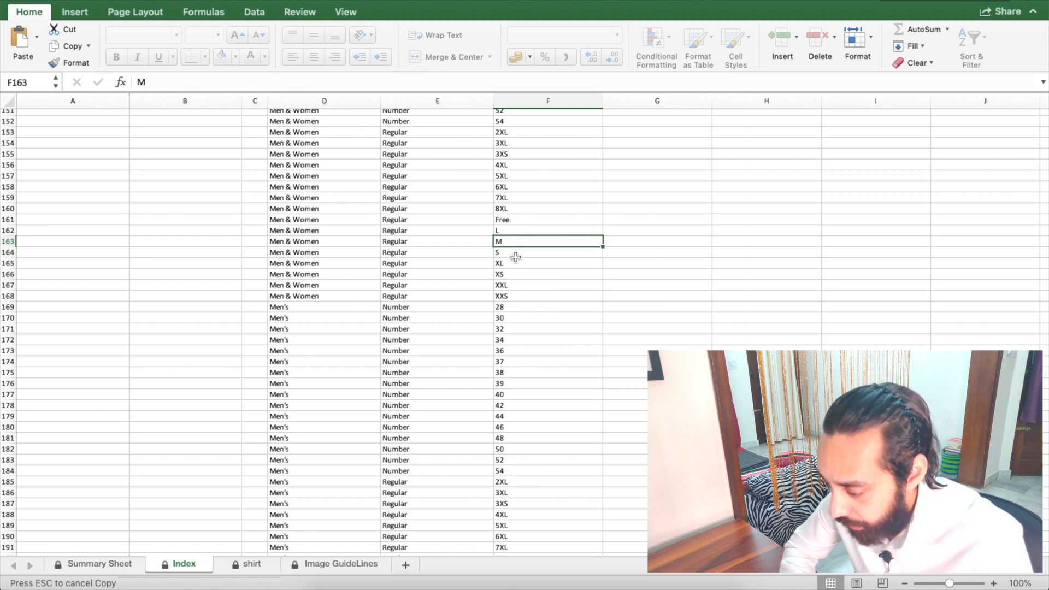
pyautogui.click(509, 231)
pyautogui.click(509, 260)
pyautogui.scroll(20, 547, 257)
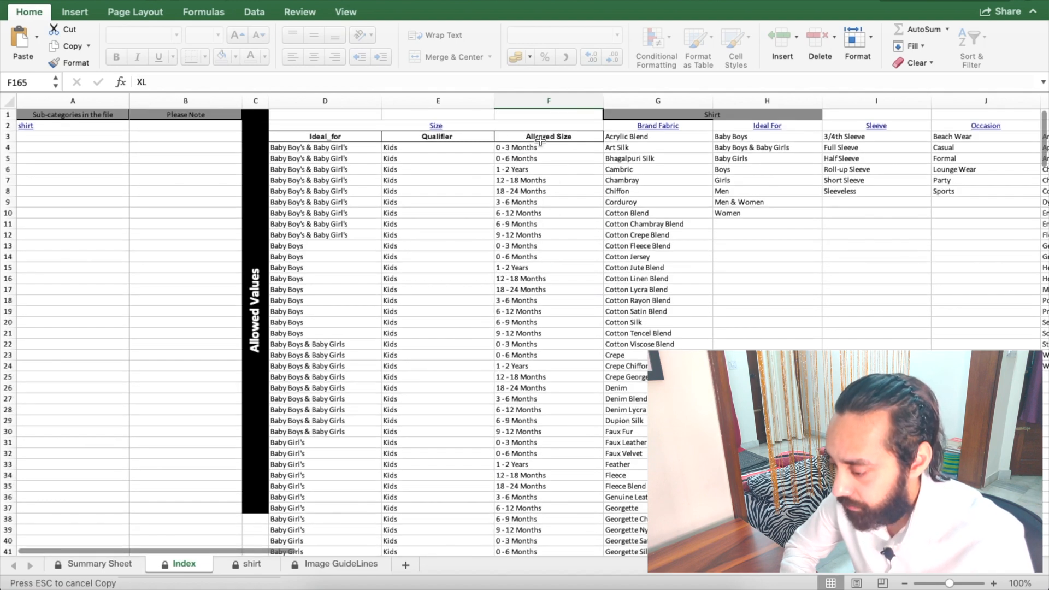
pyautogui.click(437, 127)
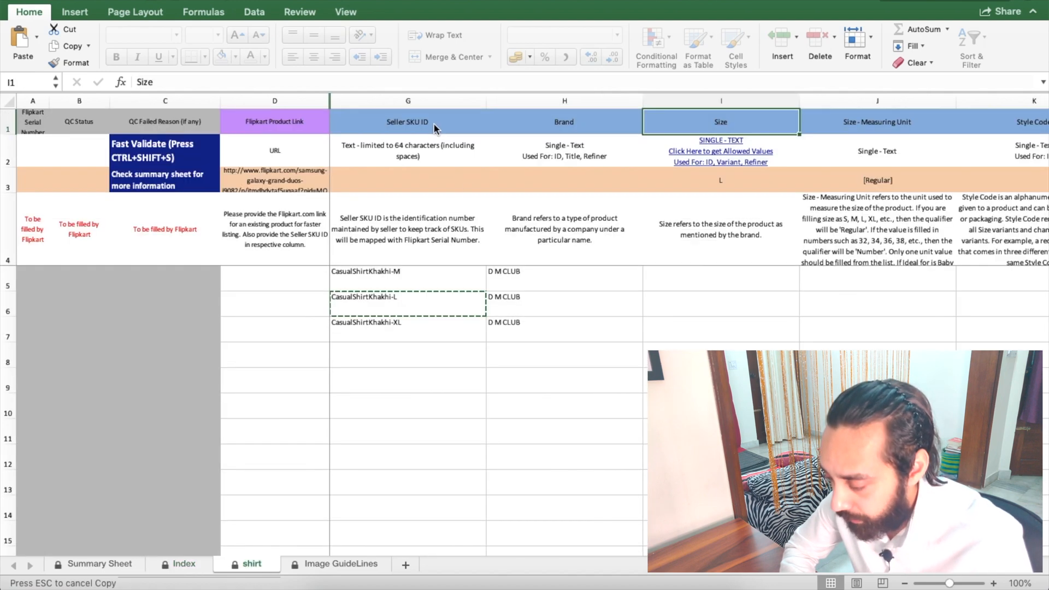
# Step: Enter sizes M, L and XL in I5:I7
pyautogui.click(645, 276)
pyautogui.write('M')
pyautogui.press('Return')
pyautogui.write('L')
pyautogui.press('Return')
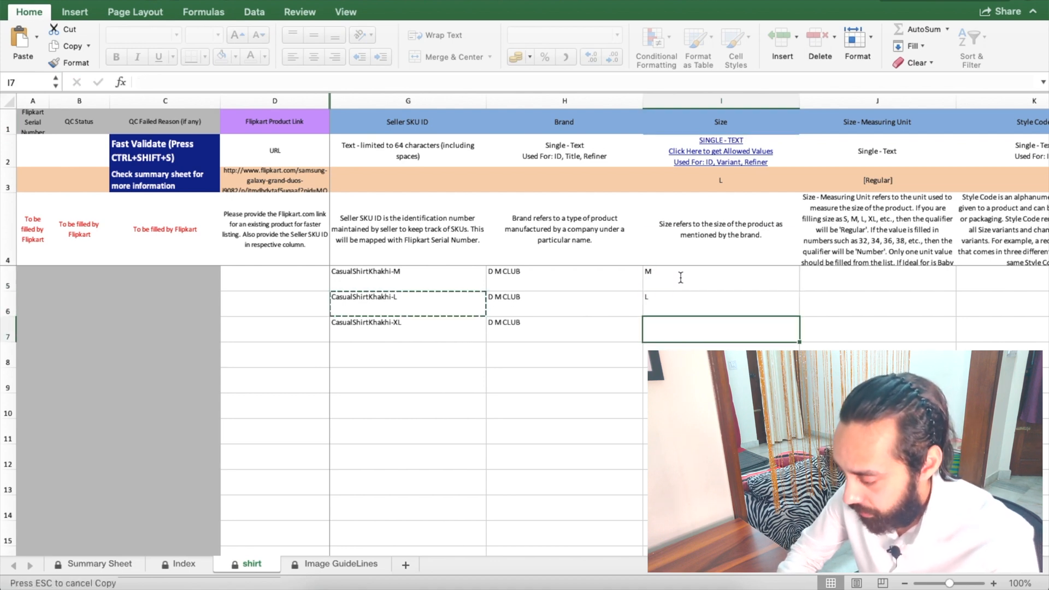
pyautogui.write('XL')
pyautogui.press('Return')
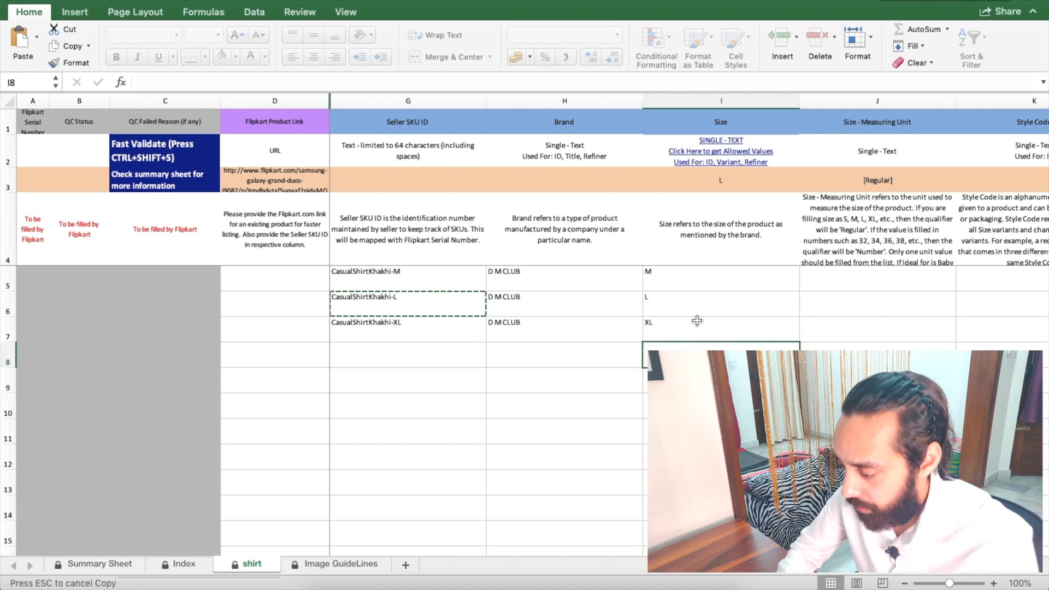
# Step: Set Size - Measuring Unit to Regular from the dropdown for rows 5, 6 and 7
pyautogui.hscroll(2, 697, 321)
pyautogui.hscroll(1, 698, 320)
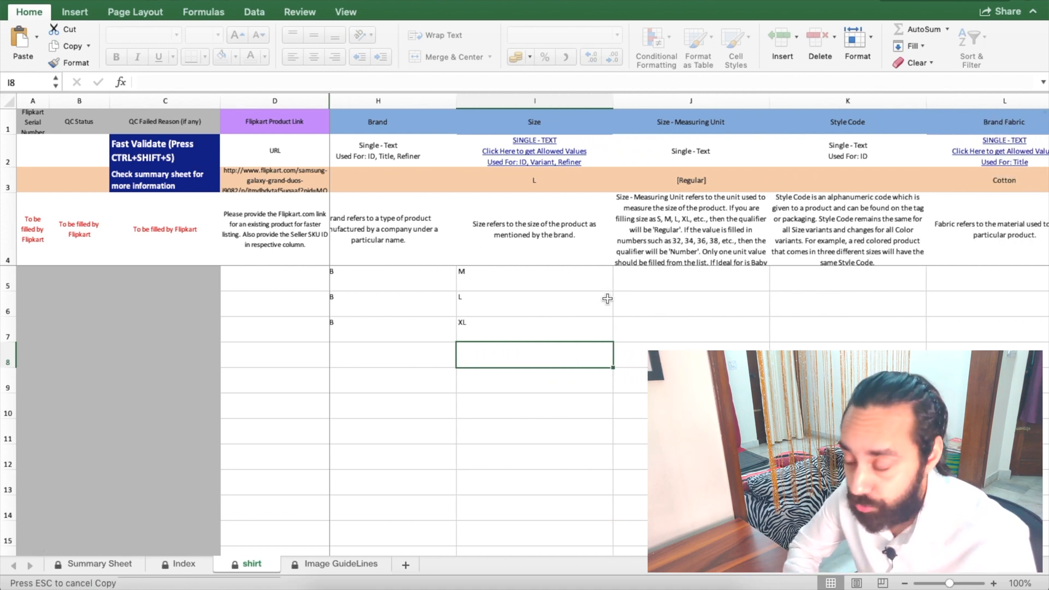
pyautogui.hscroll(2, 607, 298)
pyautogui.click(609, 279)
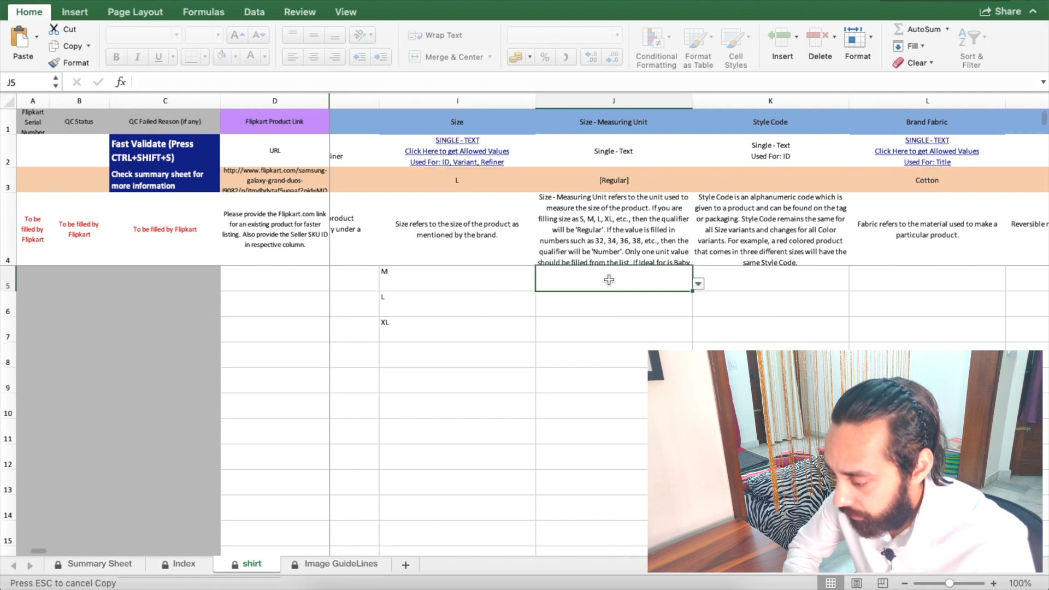
pyautogui.click(700, 283)
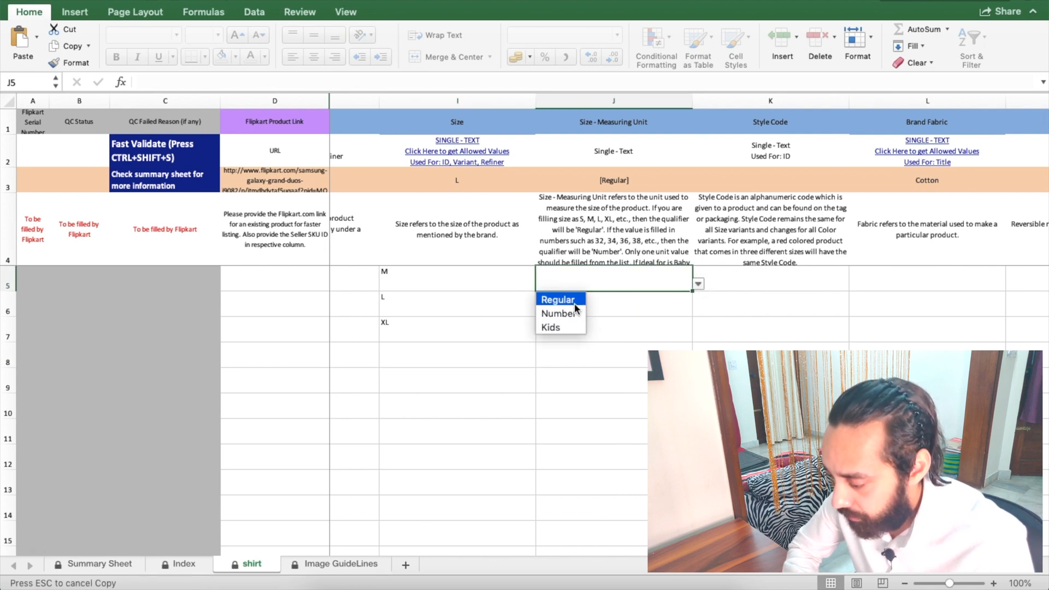
pyautogui.click(574, 302)
pyautogui.click(631, 308)
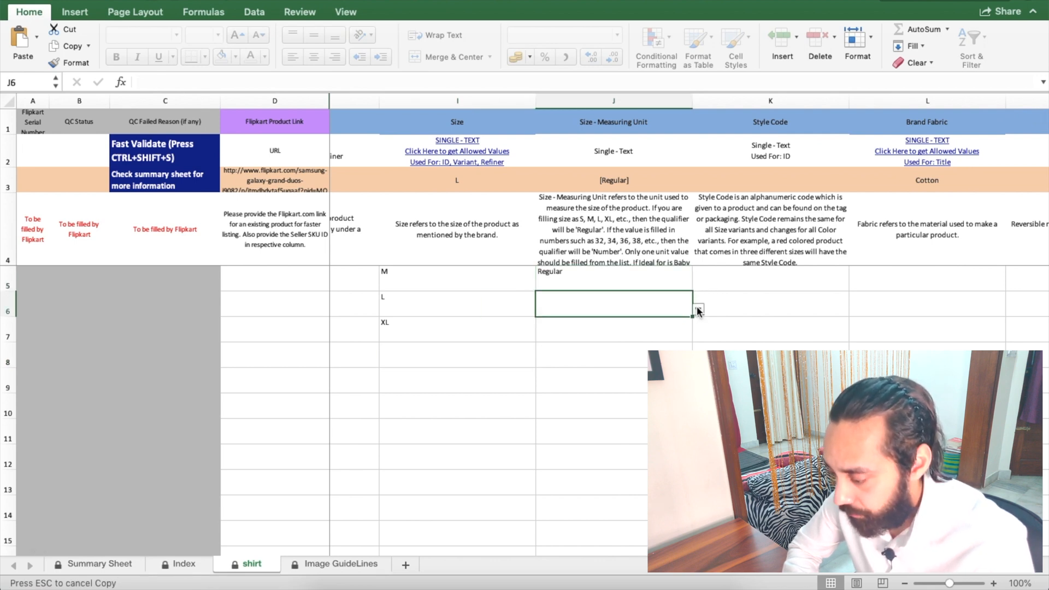
pyautogui.click(698, 309)
pyautogui.click(571, 326)
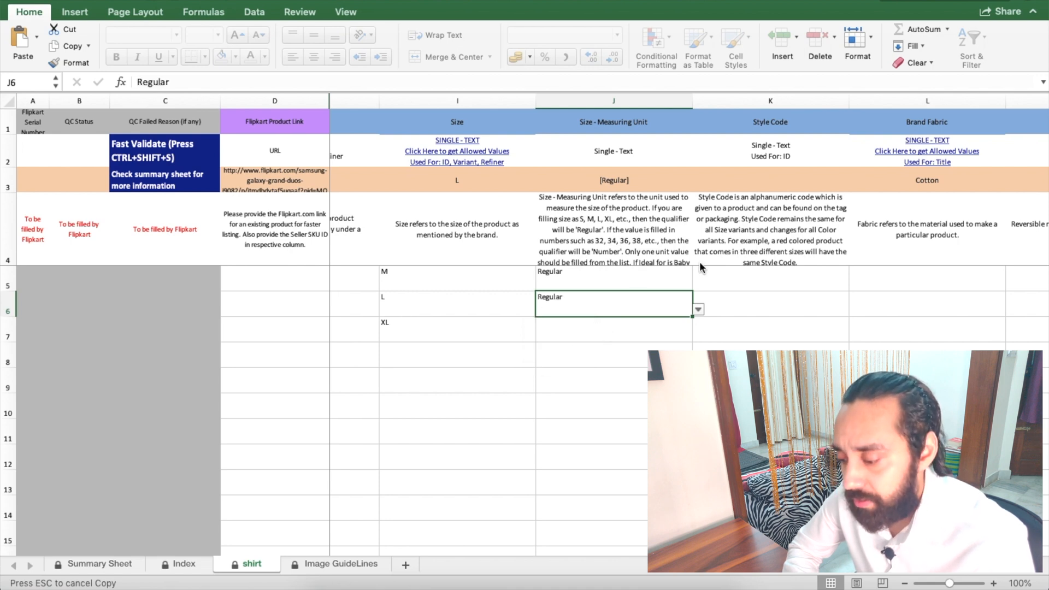
pyautogui.click(660, 288)
pyautogui.click(698, 284)
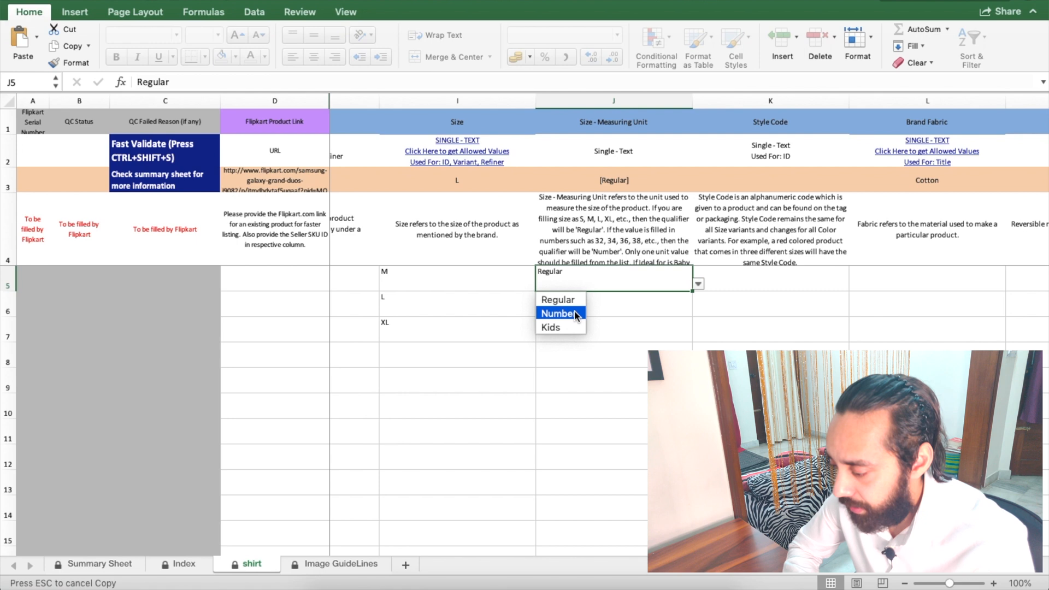
pyautogui.press('Escape')
pyautogui.click(619, 336)
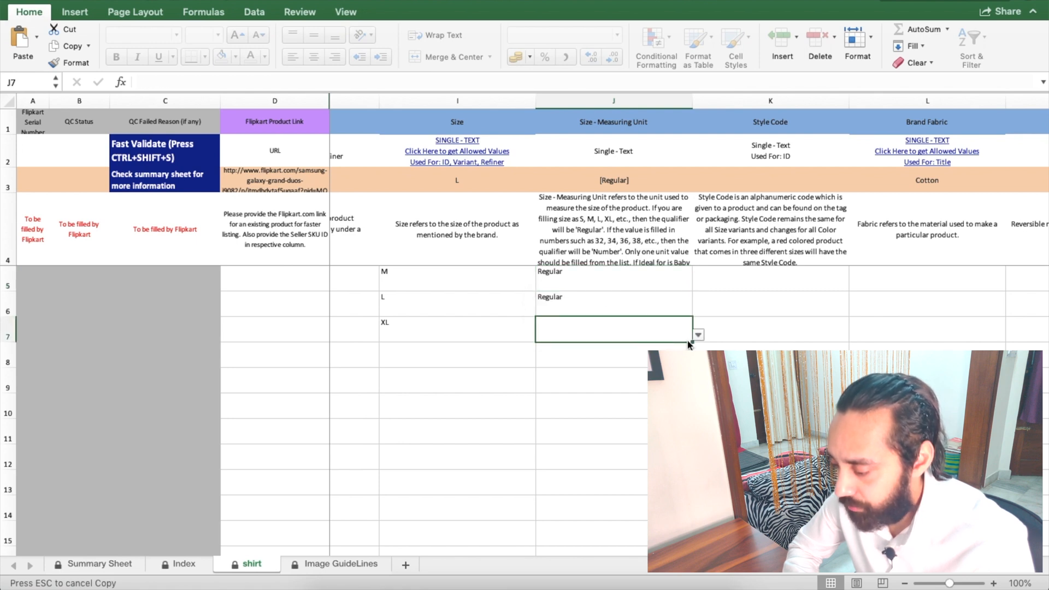
pyautogui.click(698, 335)
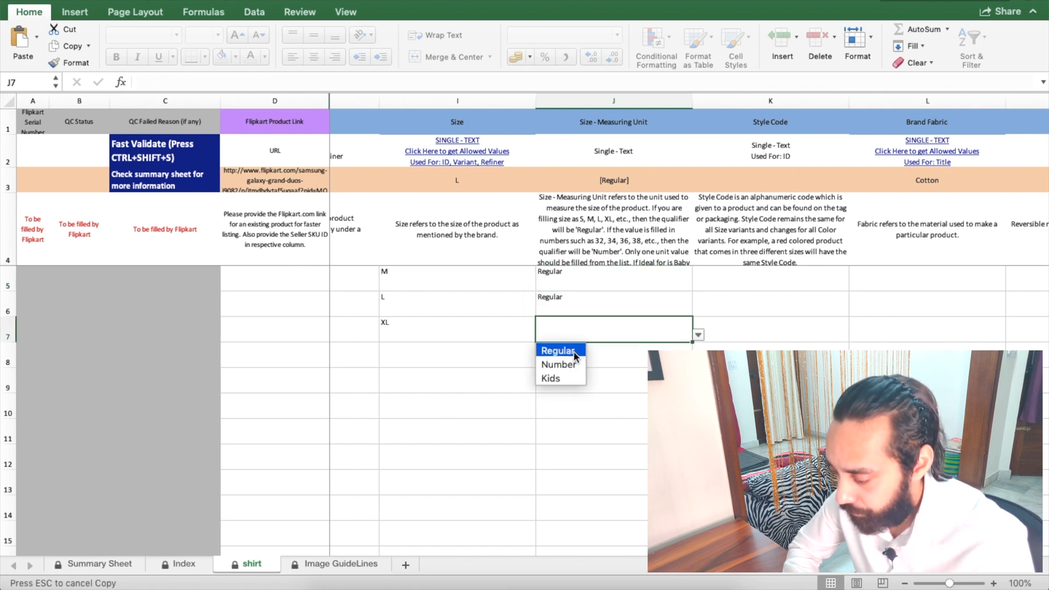
pyautogui.click(575, 352)
pyautogui.hscroll(5, 759, 318)
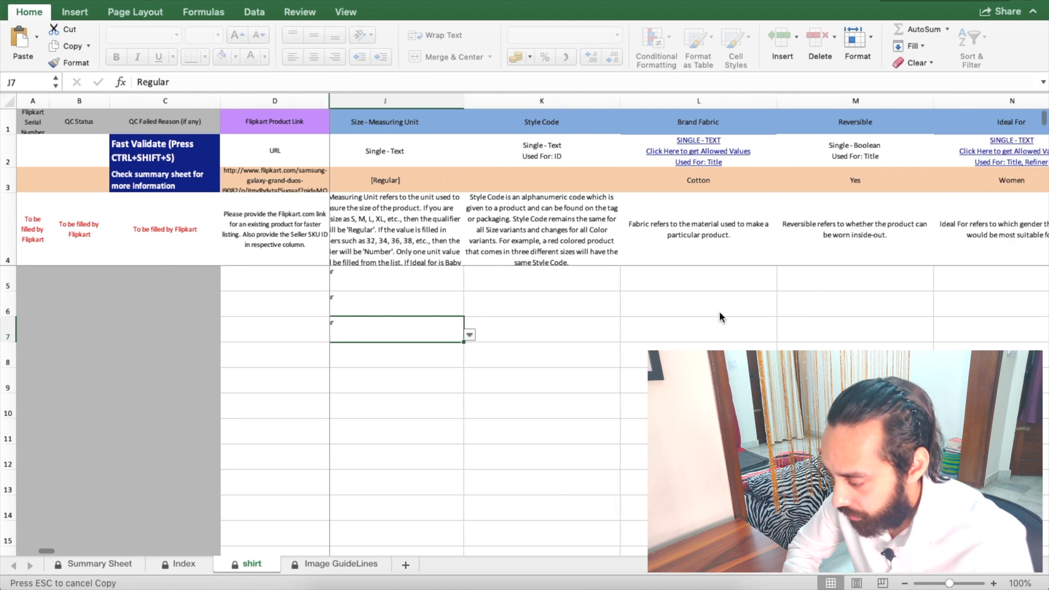
# Step: Enter DMCLUB003 in K5 and fill down to produce DMCLUB004 and DMCLUB005
pyautogui.click(549, 280)
pyautogui.write('DMCLUB')
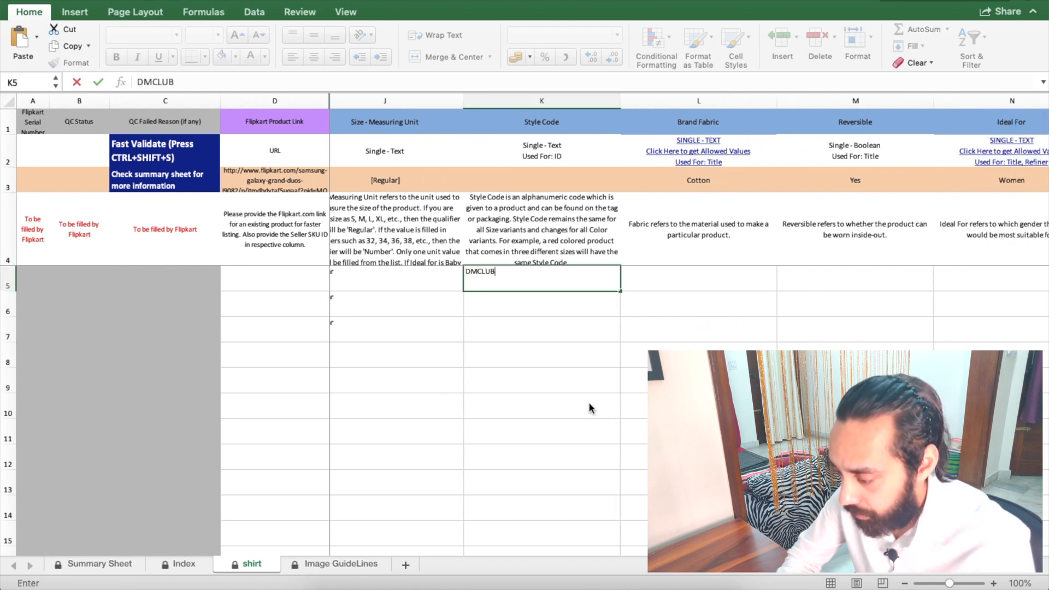
pyautogui.write('003')
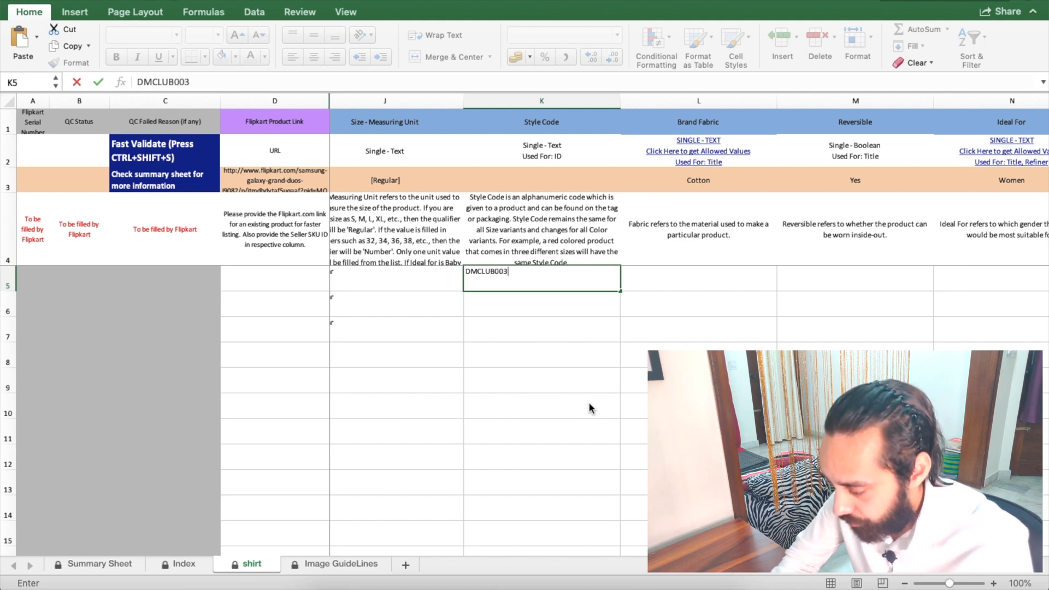
pyautogui.click(596, 355)
pyautogui.click(574, 283)
pyautogui.moveTo(616, 290); pyautogui.dragTo(616, 340)
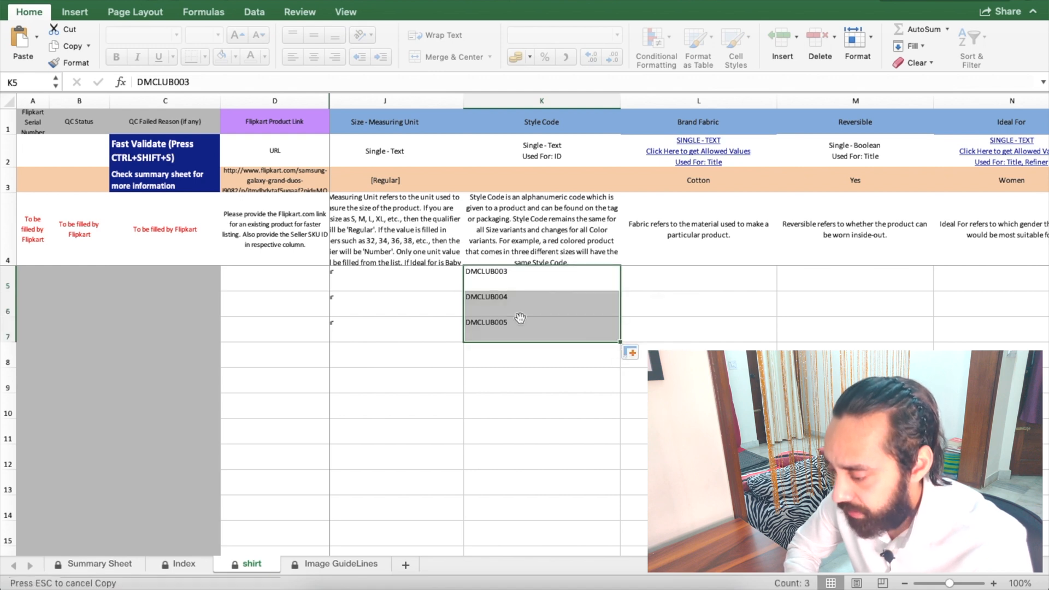
pyautogui.hscroll(3, 519, 317)
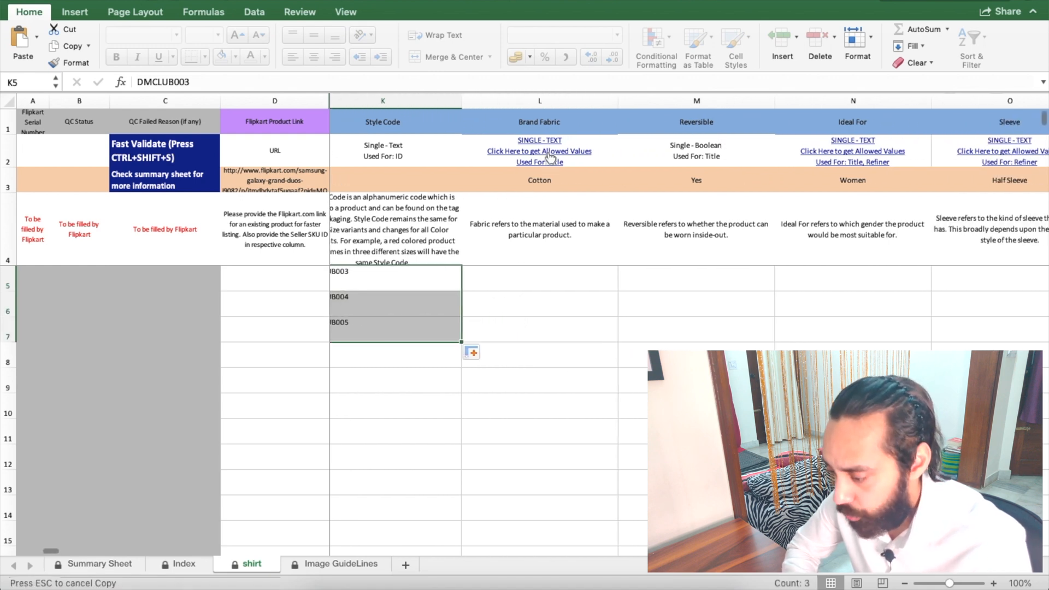
# Step: Look up the allowed Brand Fabric values on the Index sheet and copy Cotton Blend
pyautogui.click(536, 276)
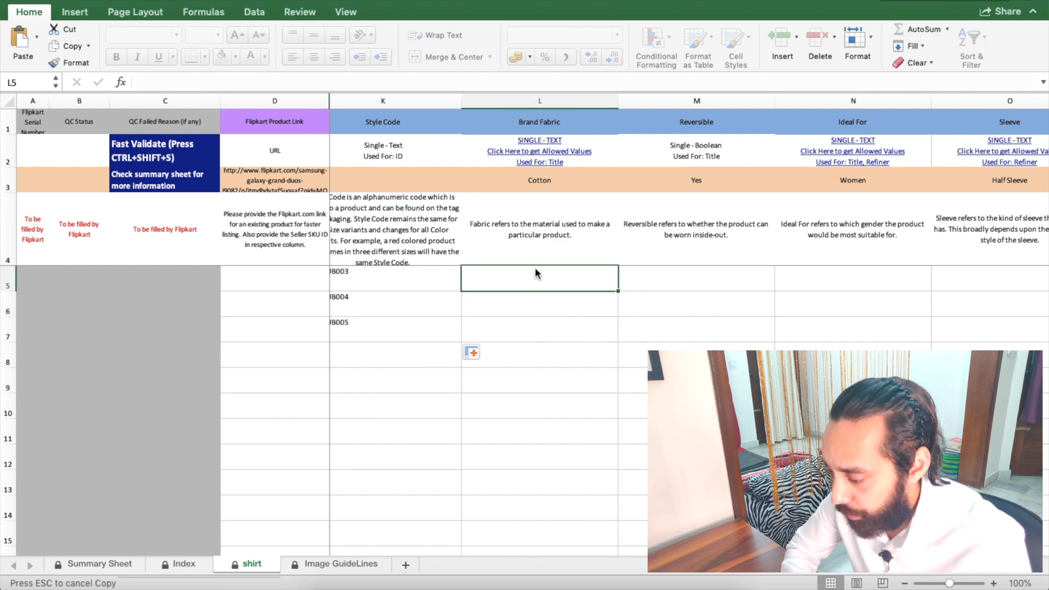
pyautogui.click(552, 150)
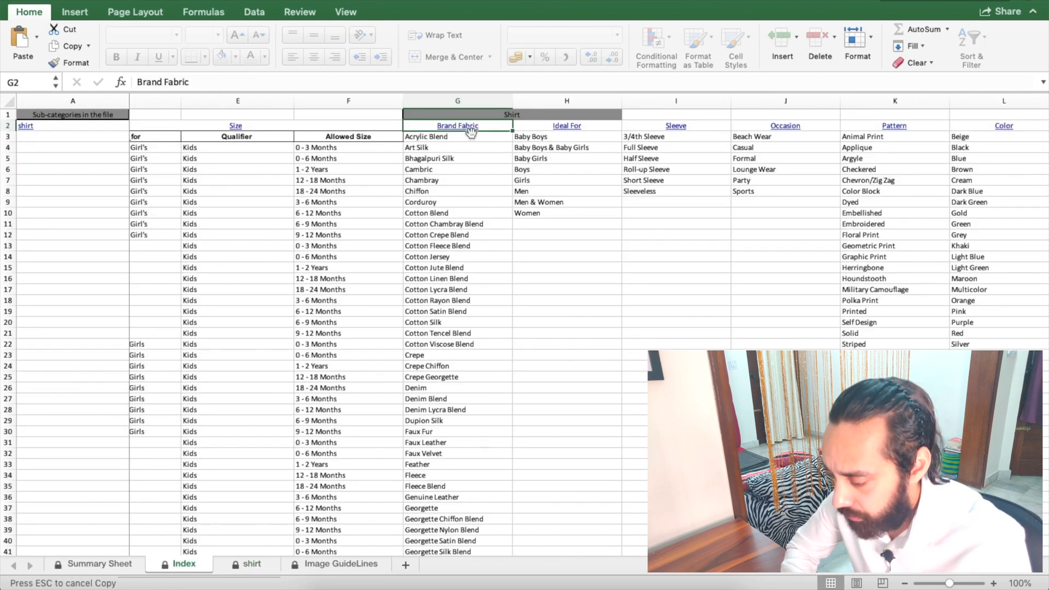
pyautogui.hscroll(1, 452, 252)
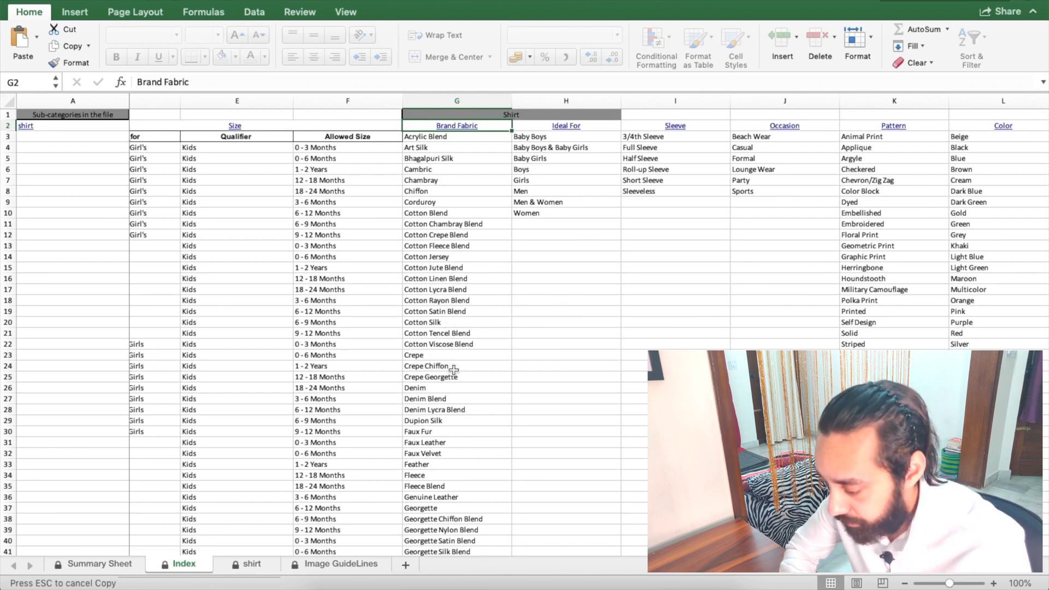
pyautogui.scroll(-1, 453, 370)
pyautogui.scroll(1, 454, 370)
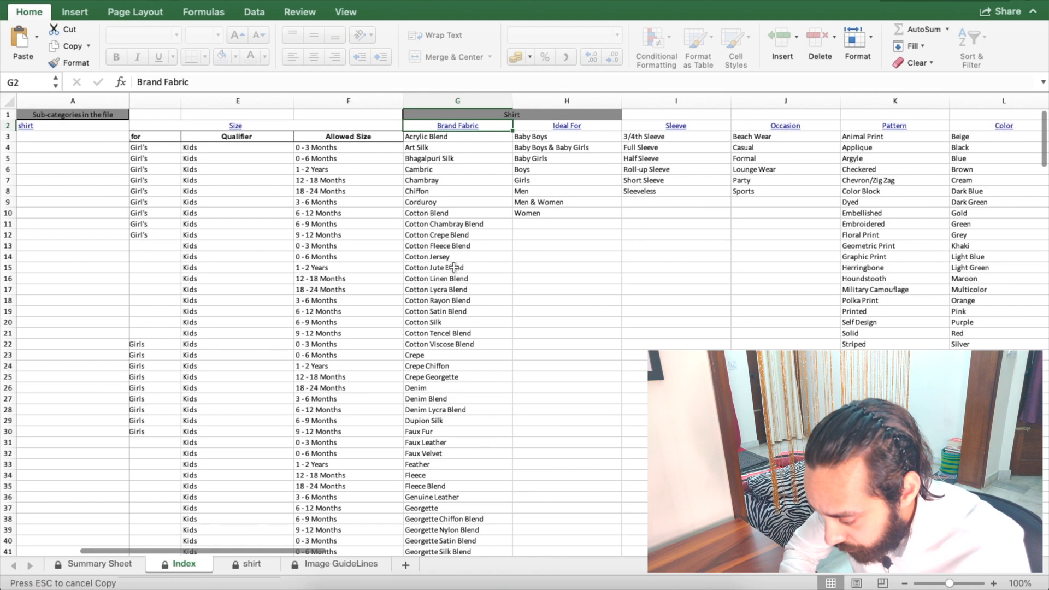
pyautogui.click(453, 214)
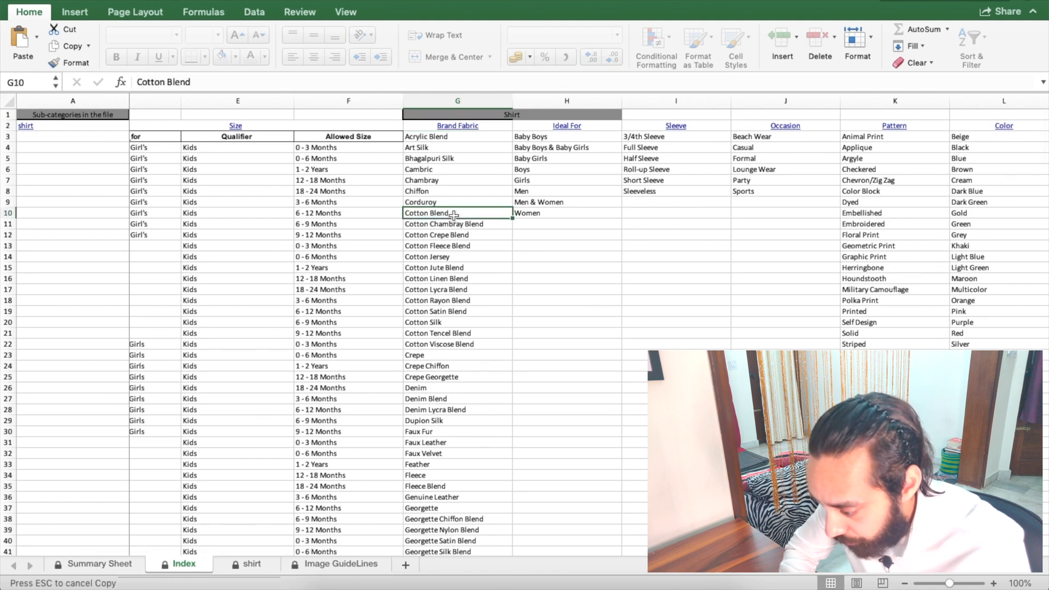
pyautogui.click(446, 322)
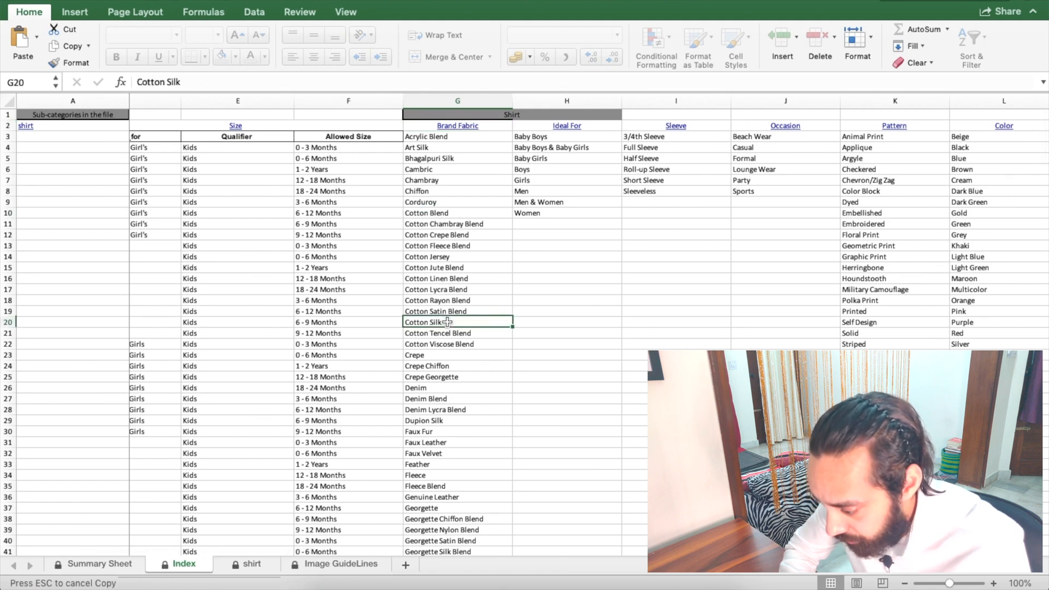
pyautogui.scroll(-5, 446, 322)
pyautogui.scroll(-15, 447, 322)
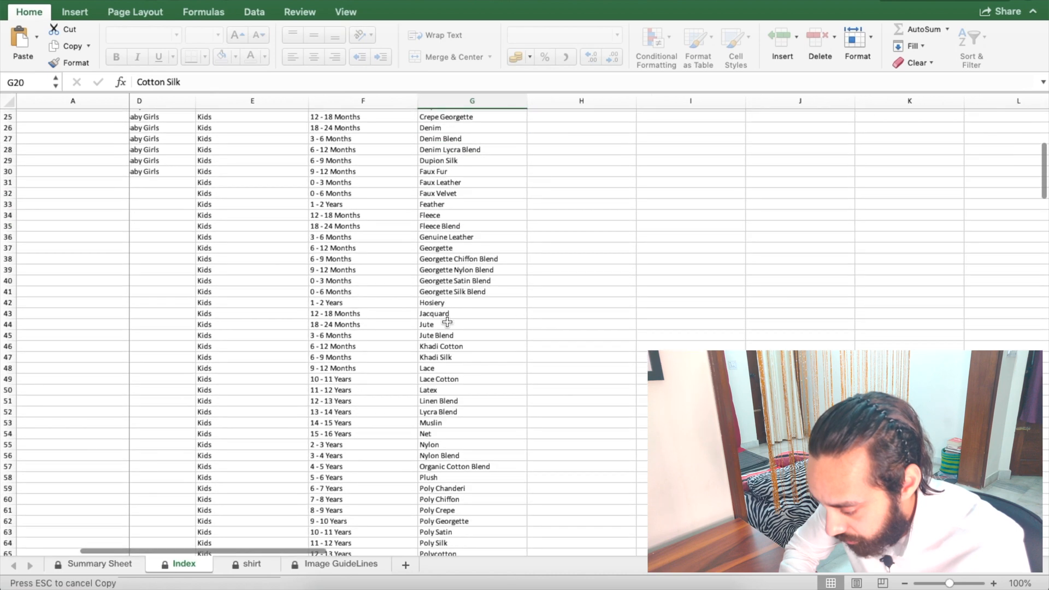
pyautogui.scroll(-4, 447, 322)
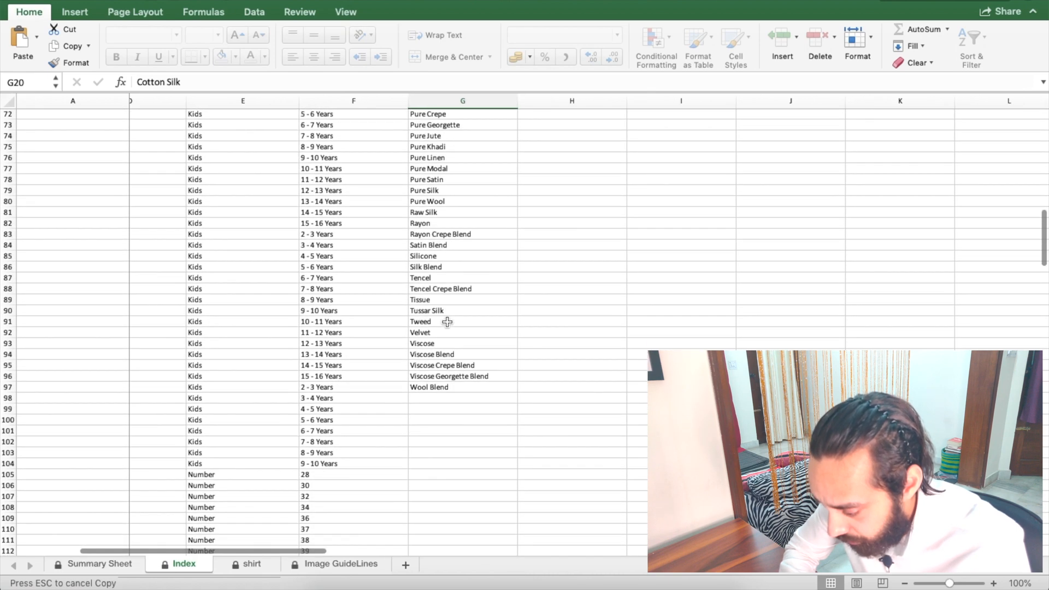
pyautogui.scroll(20, 447, 322)
pyautogui.click(456, 225)
pyautogui.click(463, 213)
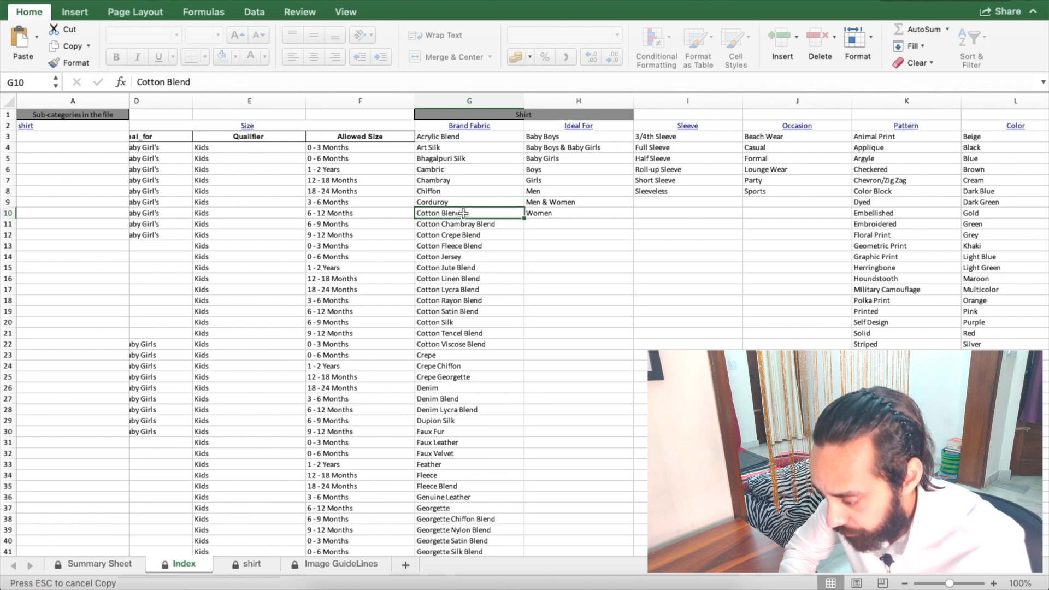
pyautogui.press('super+c')
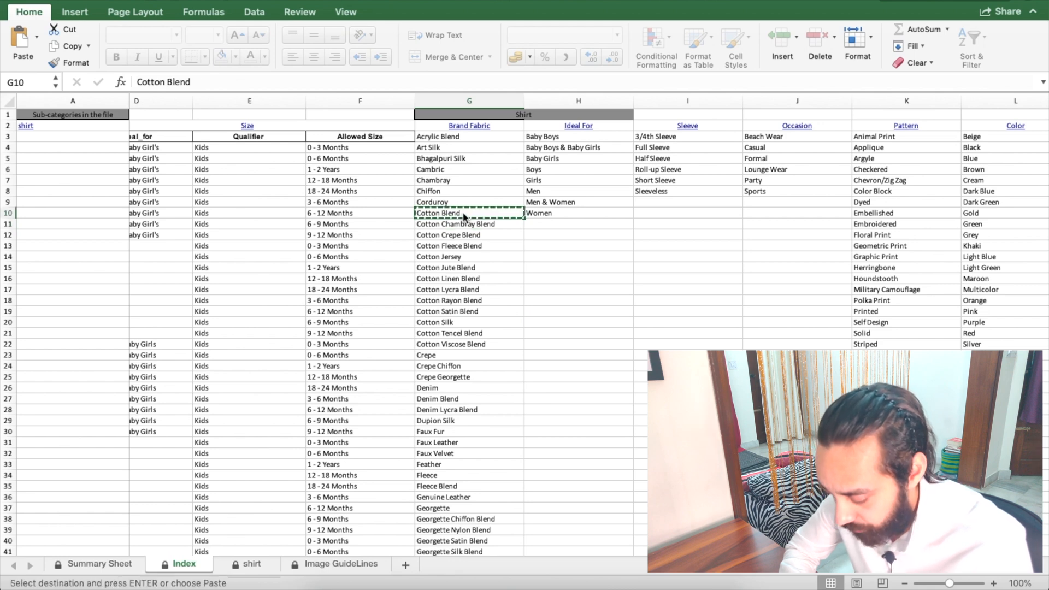
# Step: Paste Cotton Blend into L5 and fill it down to rows 6–7
pyautogui.click(469, 125)
pyautogui.click(548, 278)
pyautogui.press('super+v')
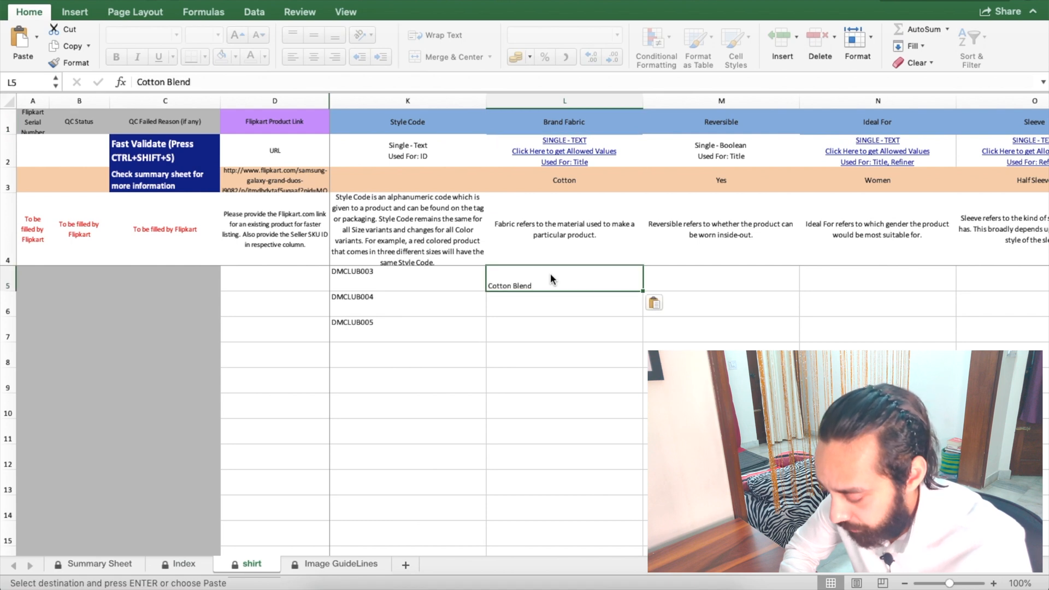
pyautogui.doubleClick(642, 290)
pyautogui.hscroll(4, 642, 290)
pyautogui.click(605, 284)
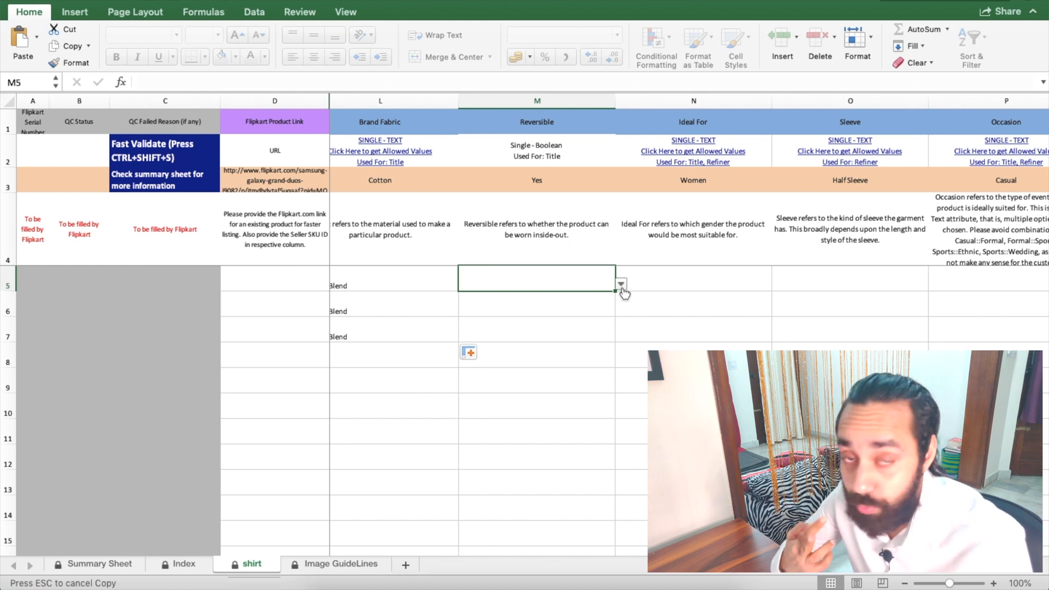
# Step: Set Reversible to No in M5 and fill it down to M7
pyautogui.click(620, 286)
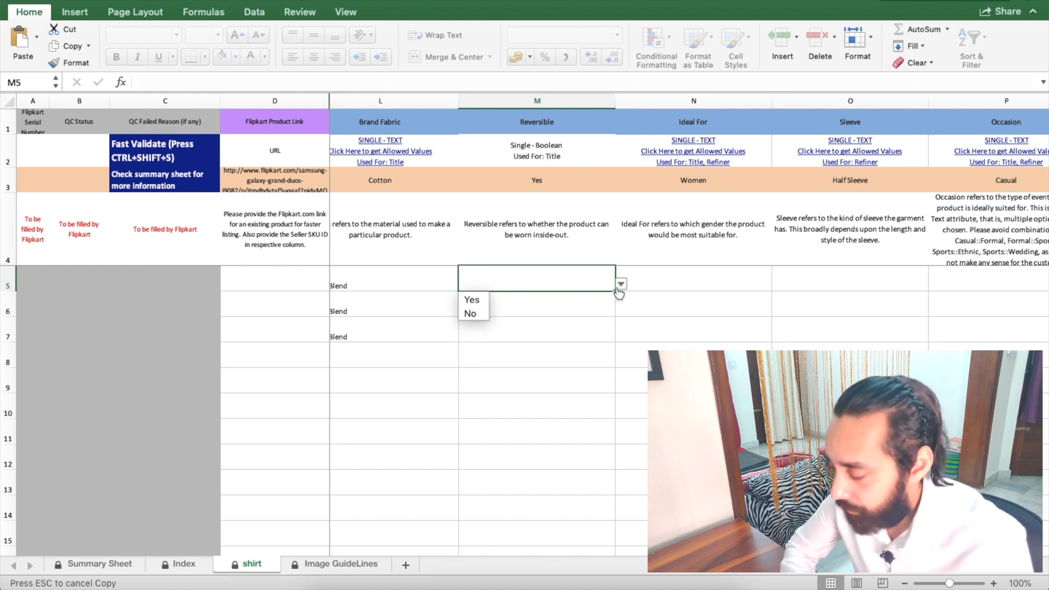
pyautogui.click(477, 314)
pyautogui.moveTo(614, 293); pyautogui.dragTo(614, 342)
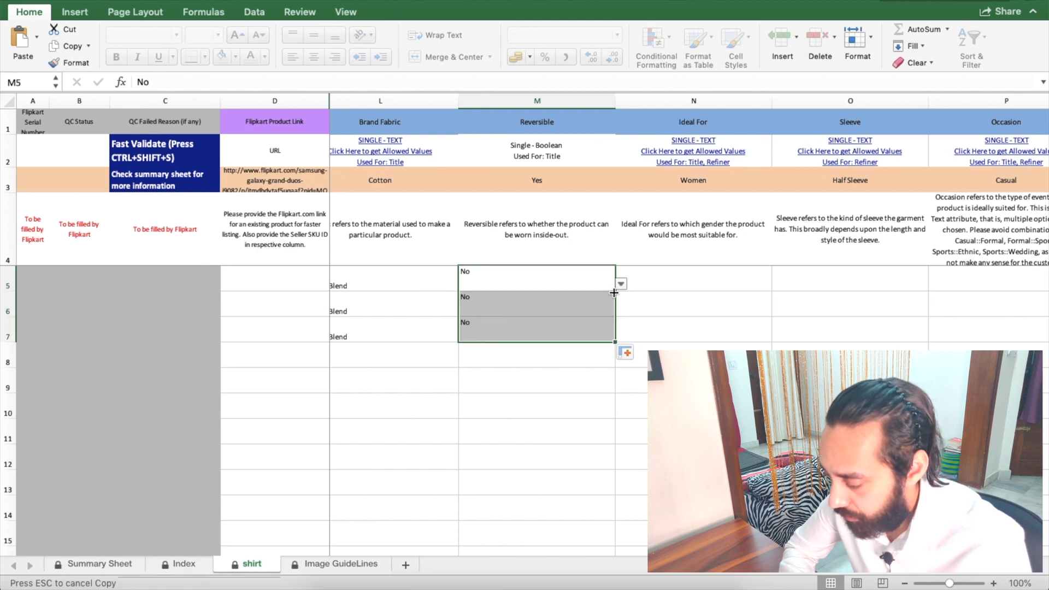
pyautogui.hscroll(5, 613, 293)
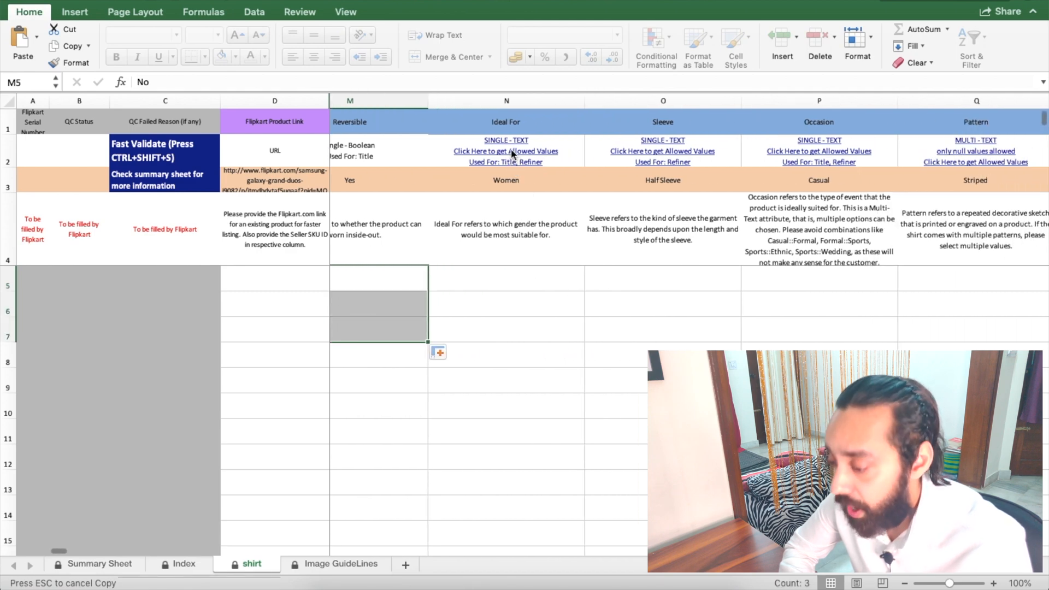
# Step: Copy Men from the Index sheet's Ideal For values and paste it into N5
pyautogui.click(511, 153)
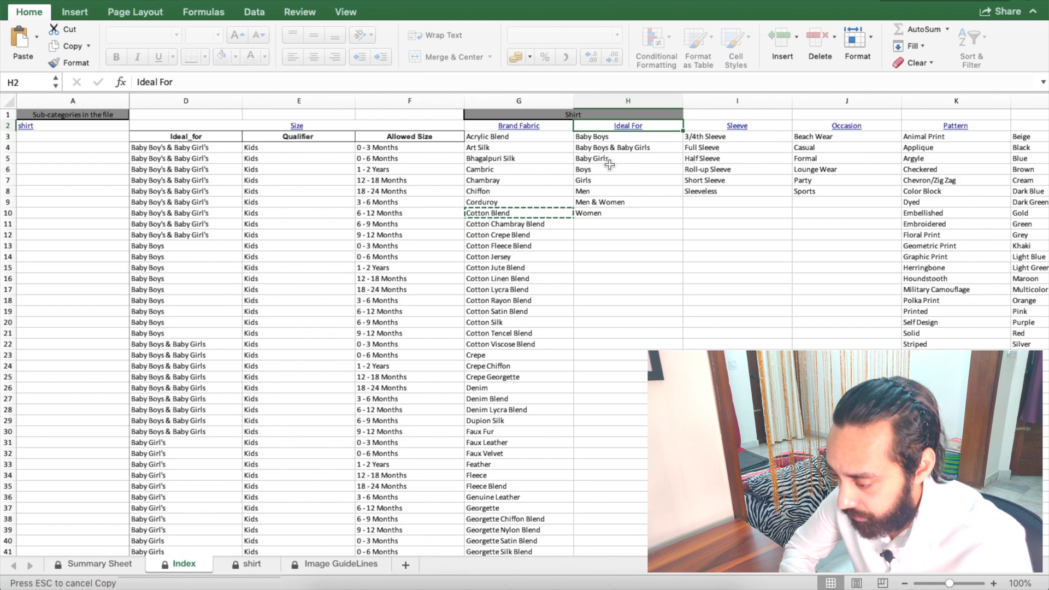
pyautogui.click(603, 191)
pyautogui.press('super+c')
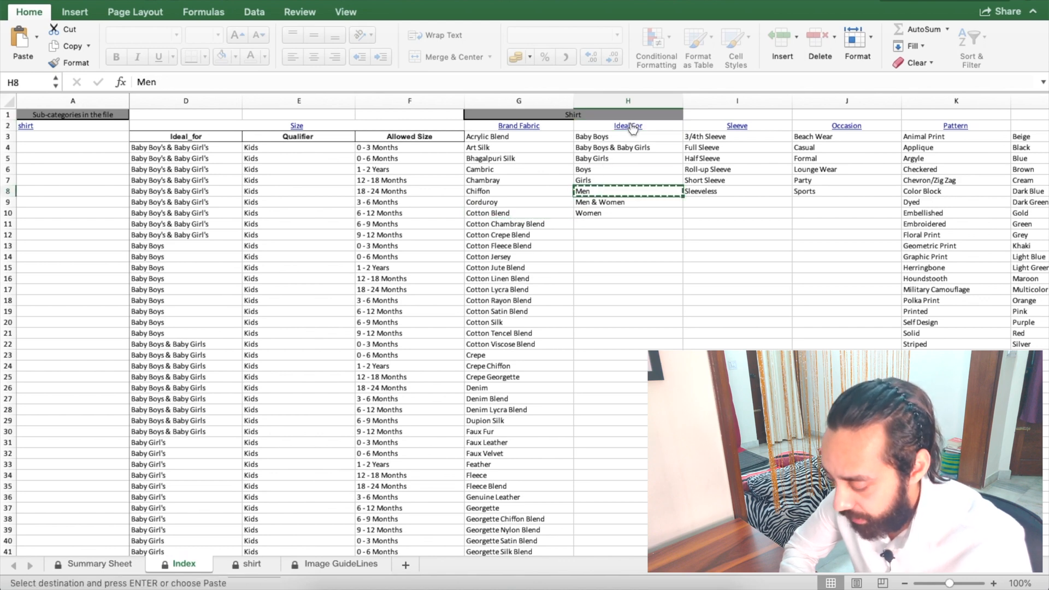
pyautogui.click(634, 127)
pyautogui.click(562, 275)
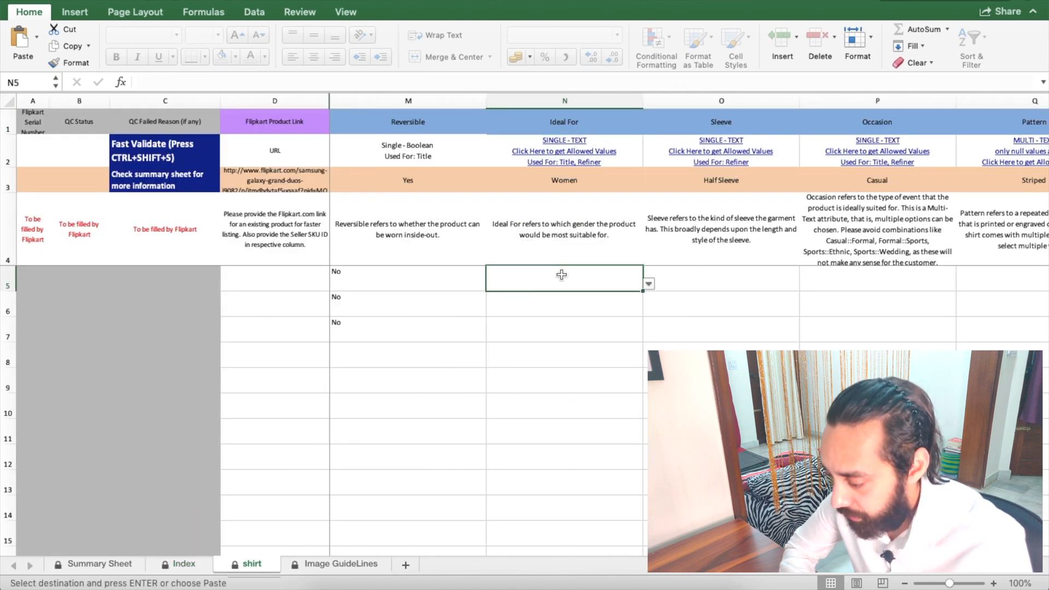
pyautogui.press('super+v')
# Step: Choose Men from the Ideal For dropdowns in N6 and N7
pyautogui.click(628, 306)
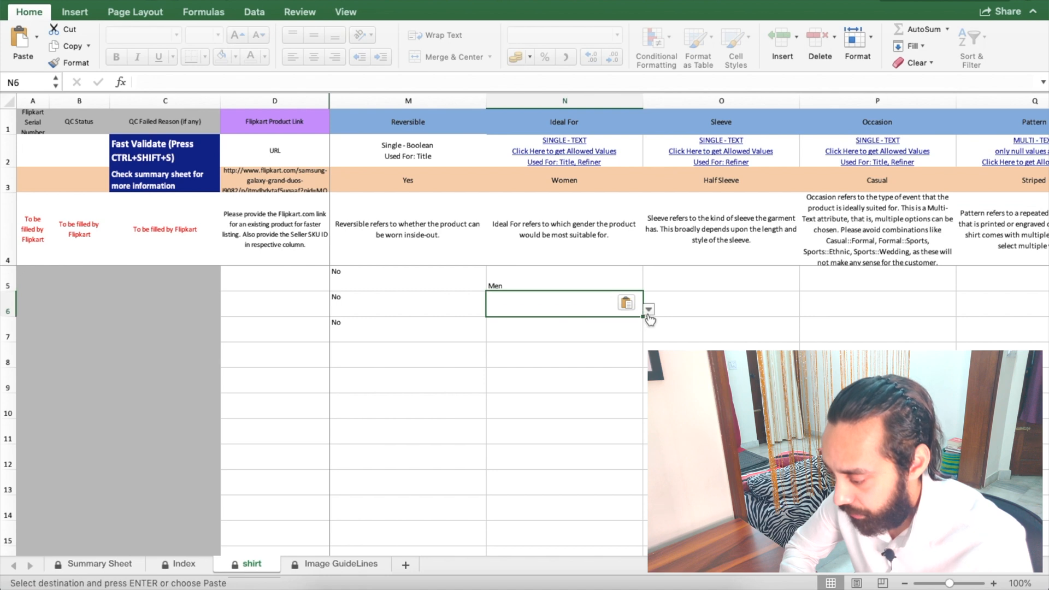
pyautogui.click(648, 310)
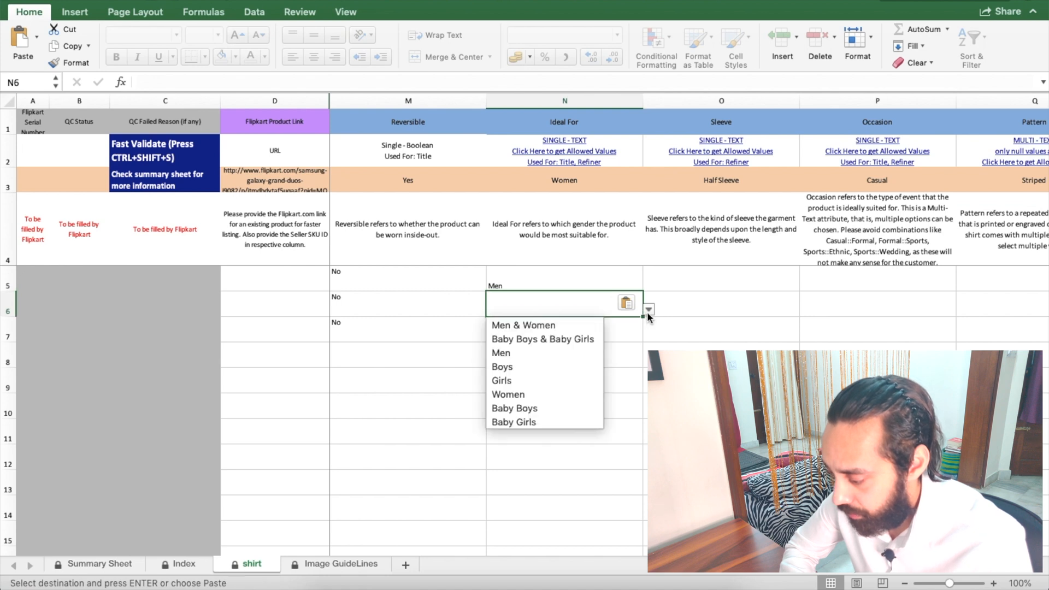
pyautogui.click(524, 353)
pyautogui.click(579, 334)
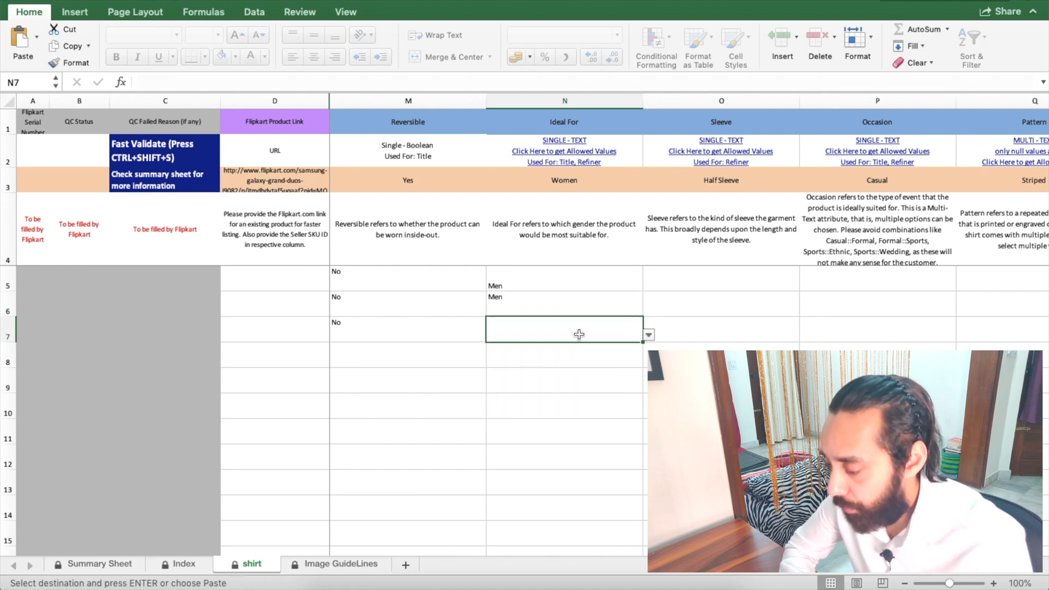
pyautogui.click(649, 335)
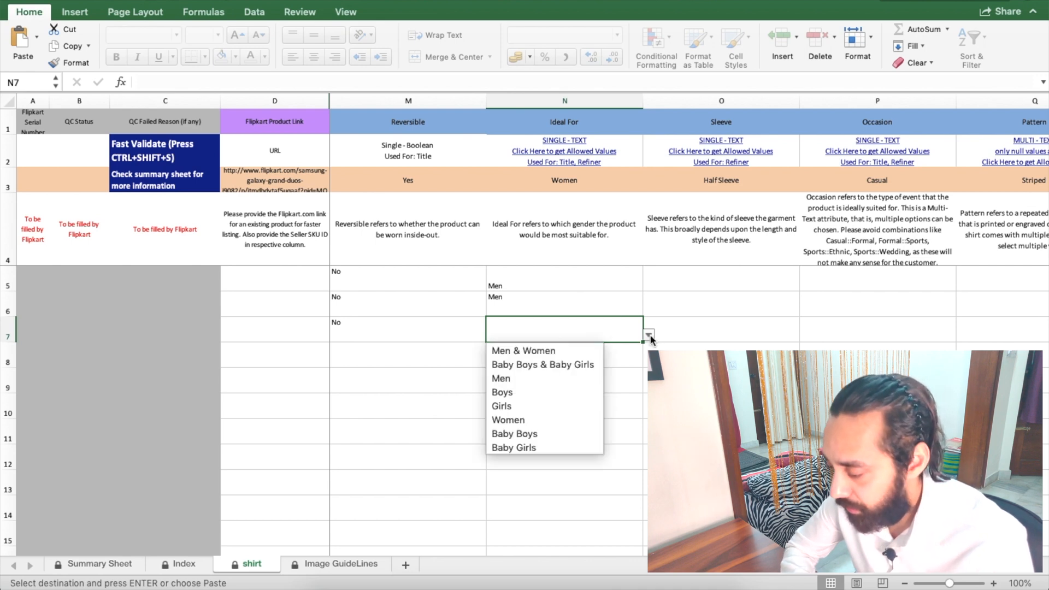
pyautogui.click(540, 379)
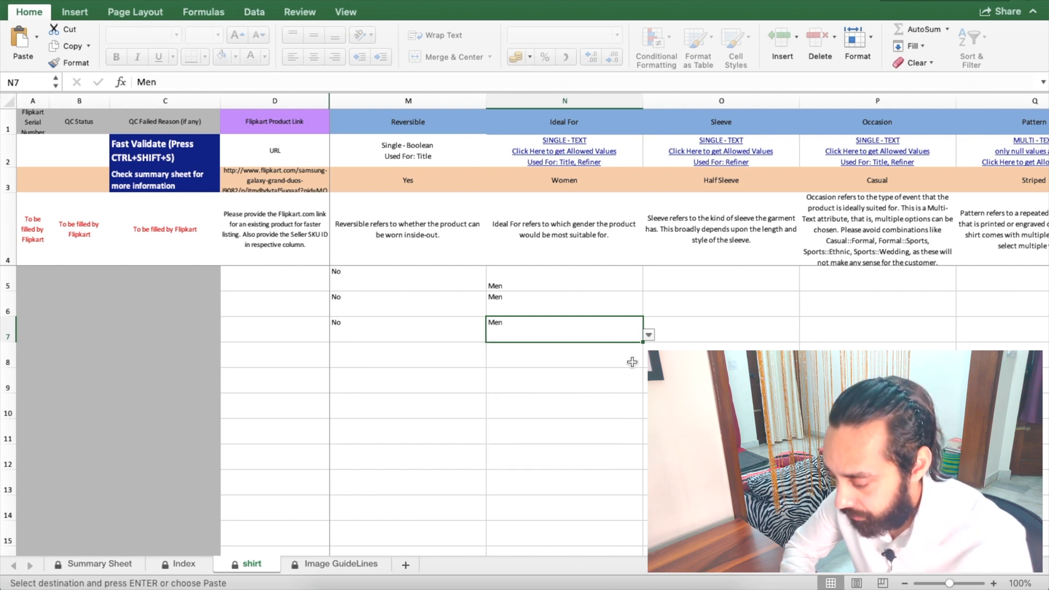
pyautogui.click(649, 335)
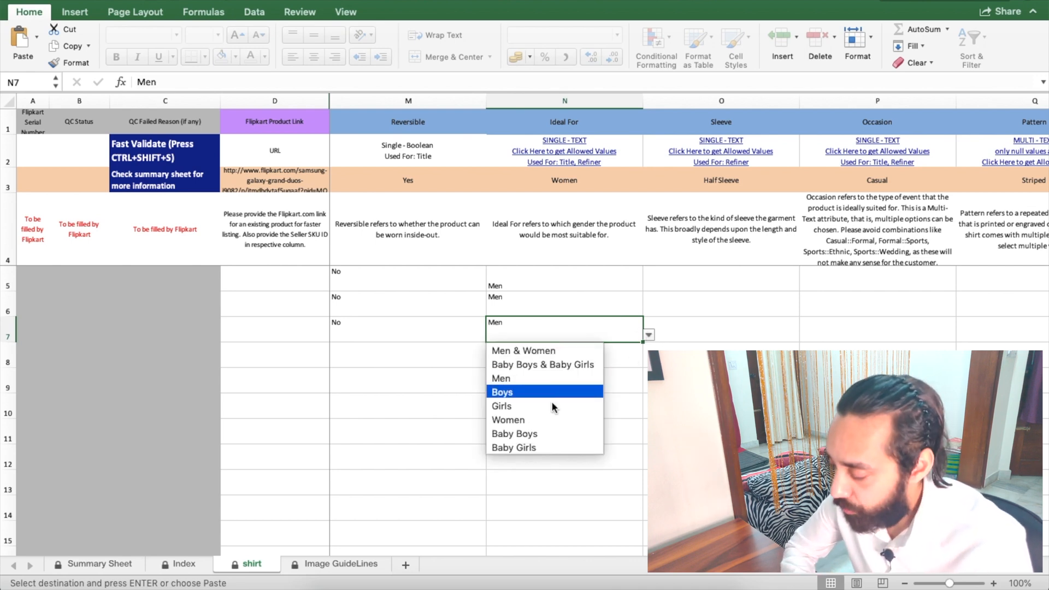
pyautogui.click(544, 379)
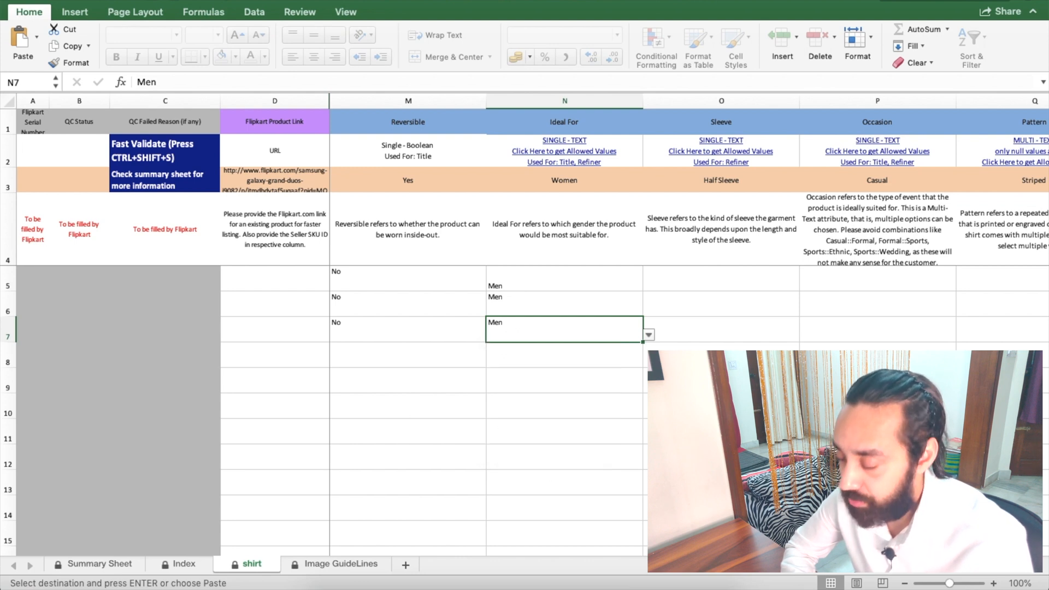
pyautogui.hscroll(3, 689, 324)
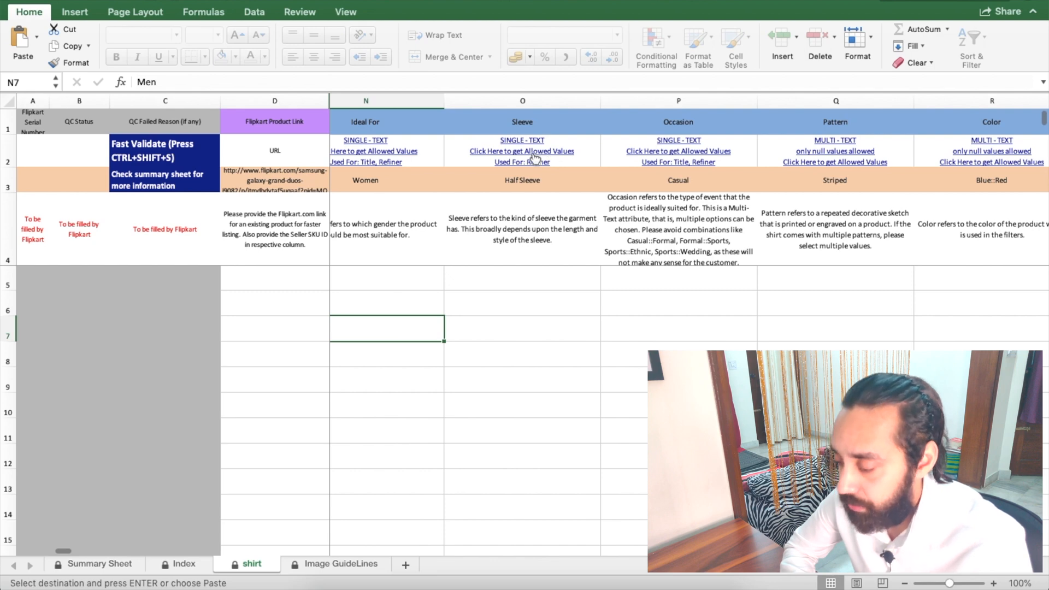
# Step: Copy Full Sleeve from the Index sheet's Sleeve values and paste it into O5
pyautogui.click(533, 156)
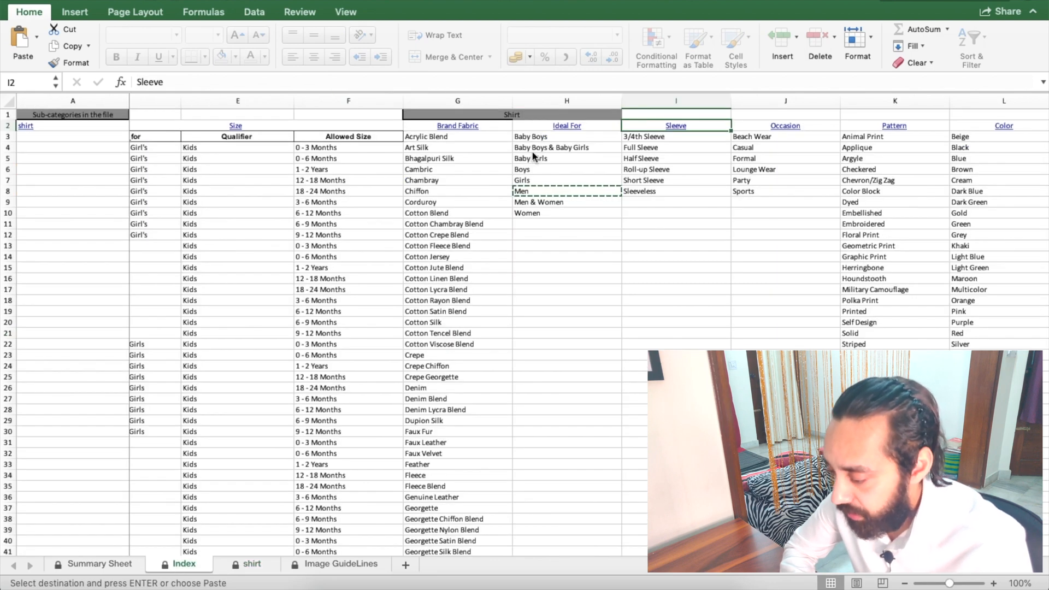
pyautogui.click(676, 147)
pyautogui.press('super+c')
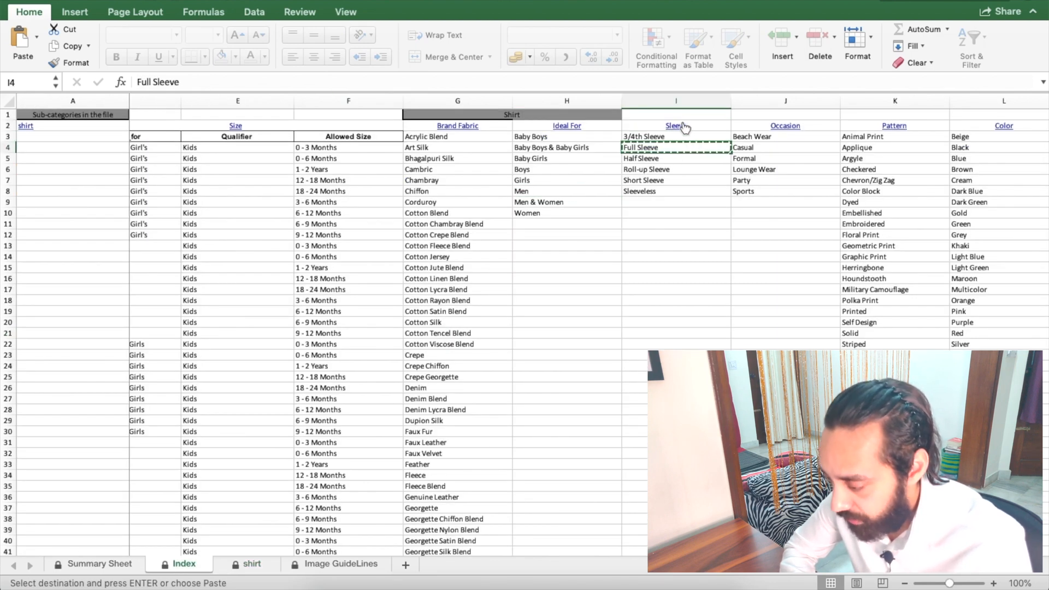
pyautogui.click(676, 126)
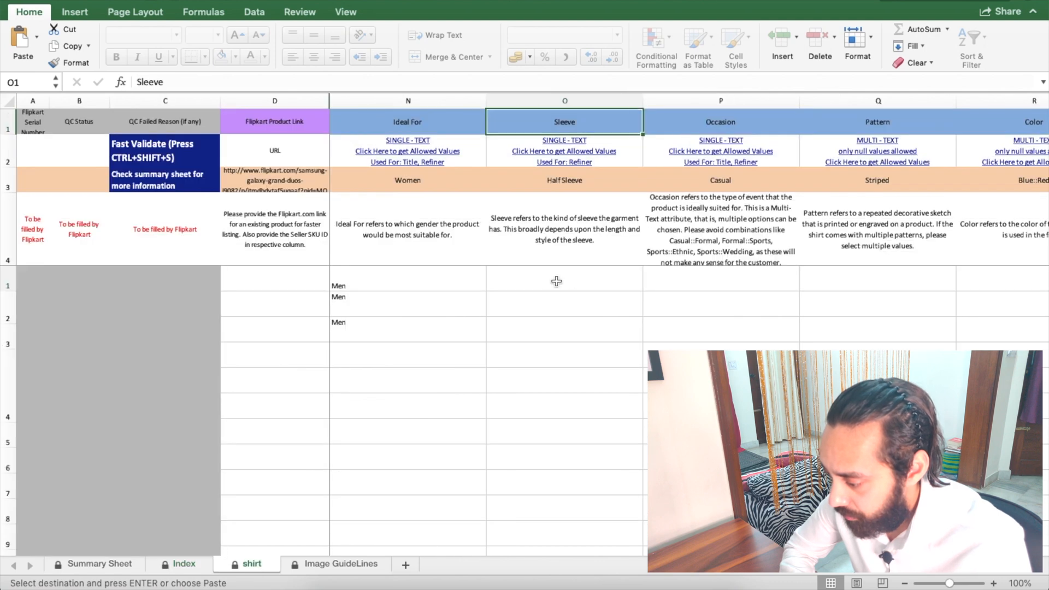
pyautogui.click(550, 279)
pyautogui.press('super+v')
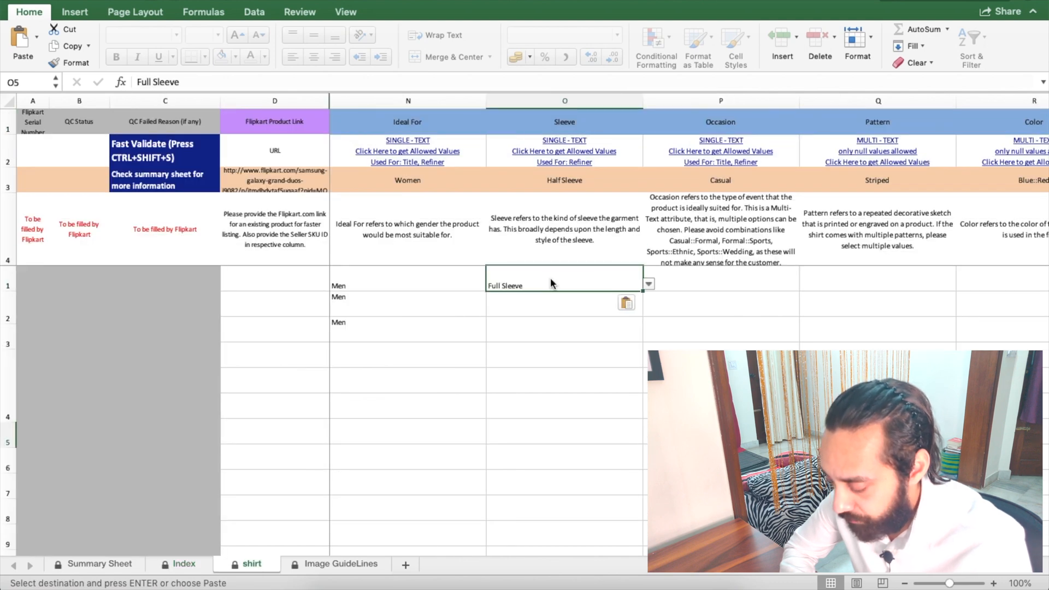
# Step: Pick Full Sleeve from the dropdowns in O6 and O7
pyautogui.click(574, 306)
pyautogui.click(649, 309)
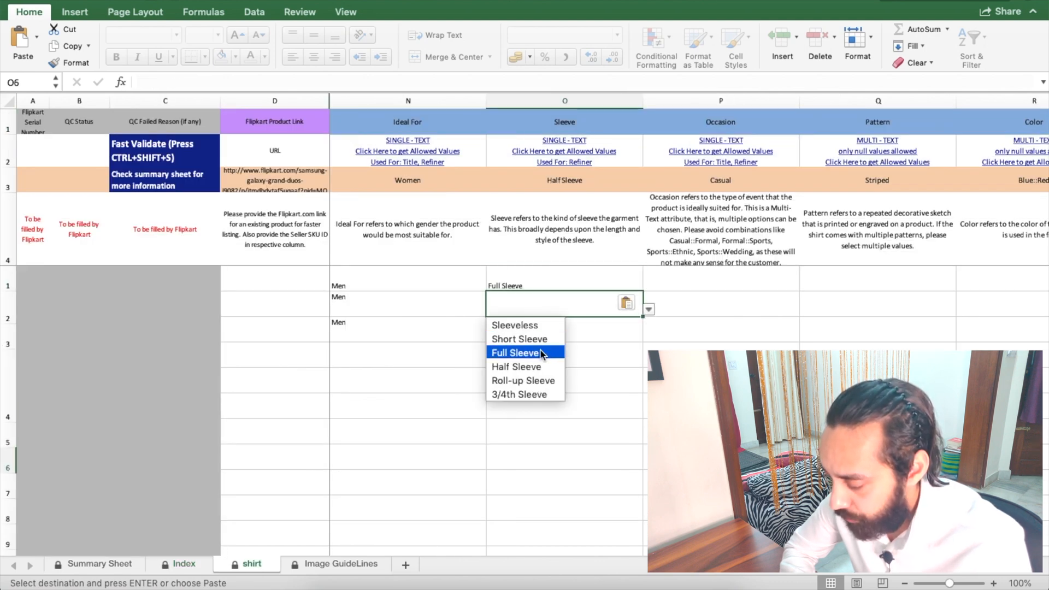
pyautogui.click(519, 354)
pyautogui.click(573, 328)
pyautogui.click(648, 335)
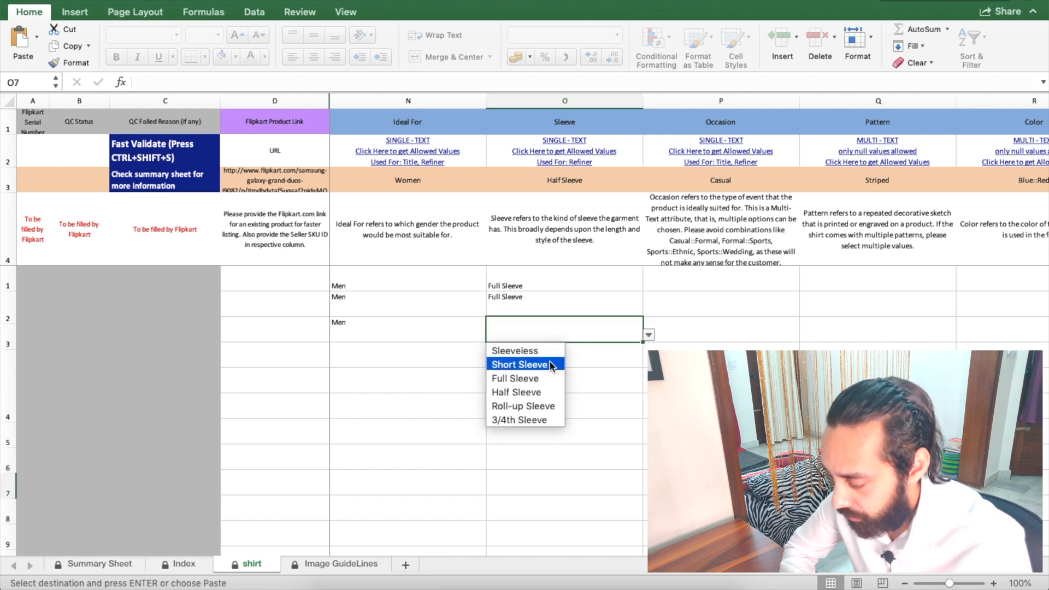
pyautogui.click(519, 375)
pyautogui.hscroll(3, 624, 361)
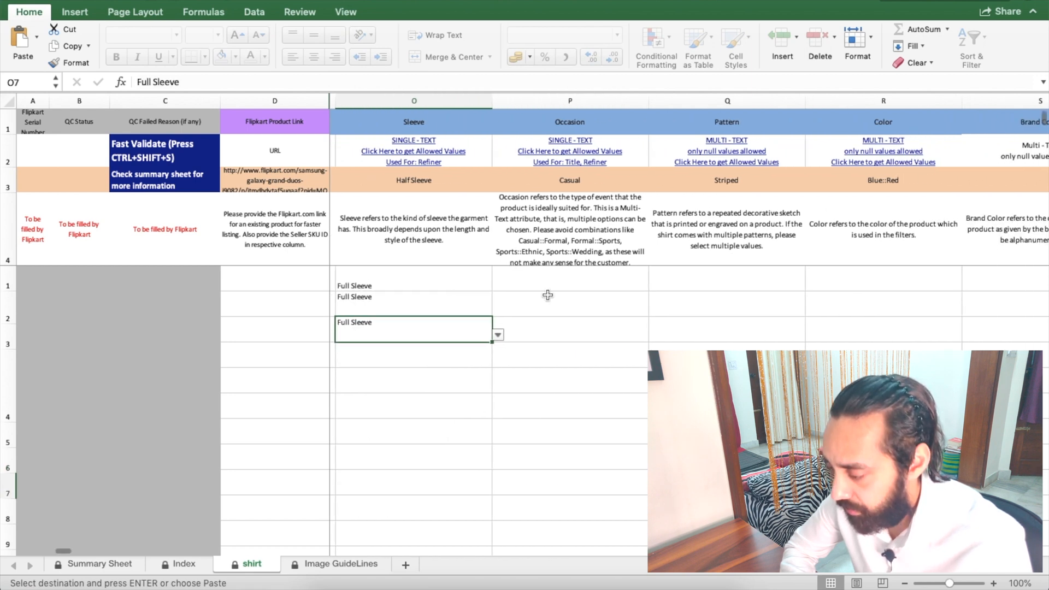
pyautogui.click(568, 269)
pyautogui.click(554, 215)
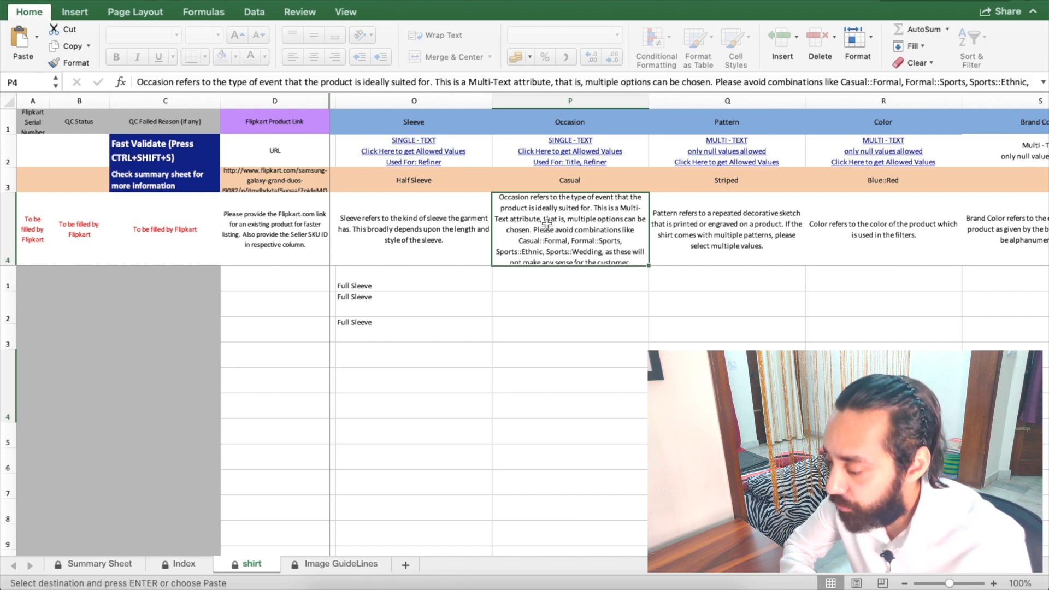
# Step: Choose Casual from the Occasion dropdown in P5, P6 and P7
pyautogui.click(568, 281)
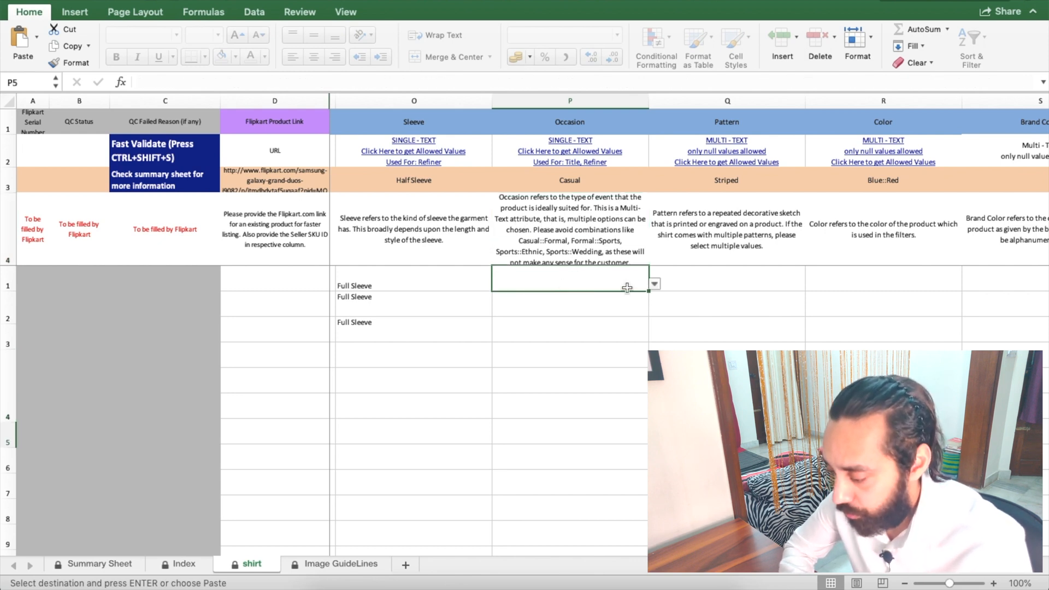
pyautogui.click(655, 285)
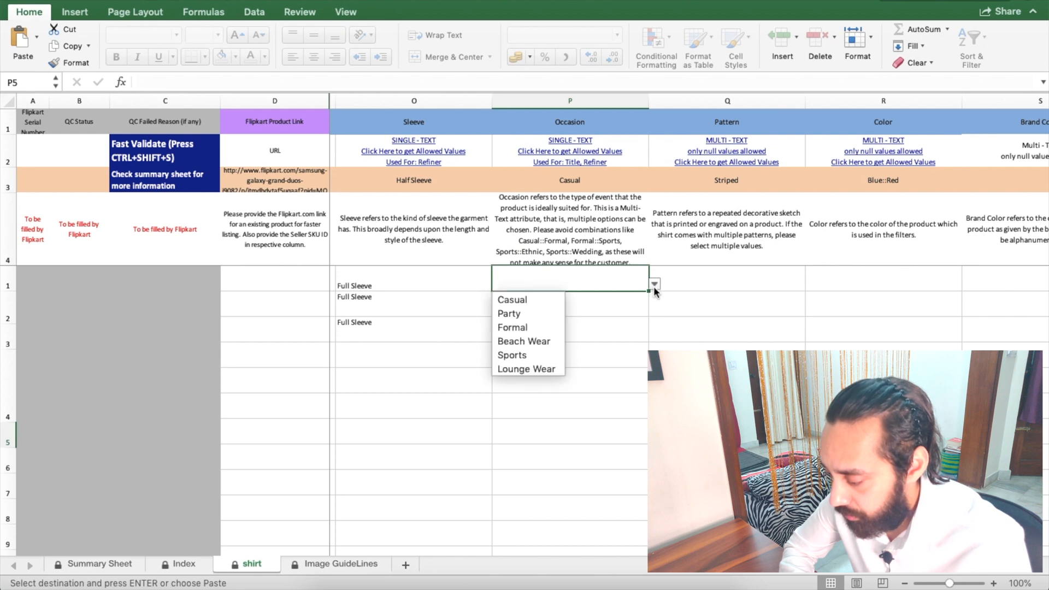
pyautogui.click(535, 301)
pyautogui.click(560, 302)
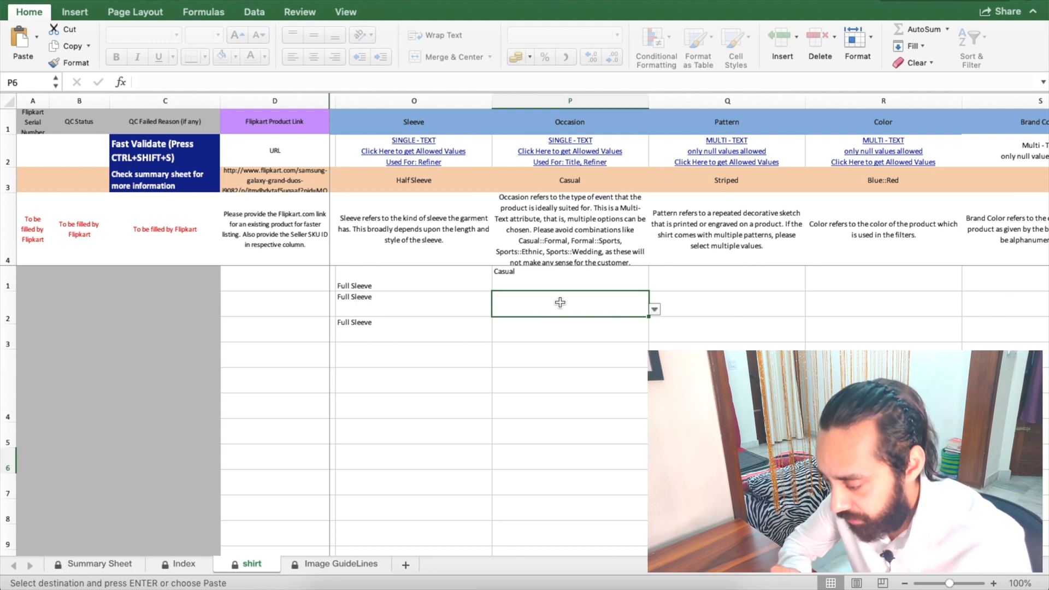
pyautogui.click(654, 310)
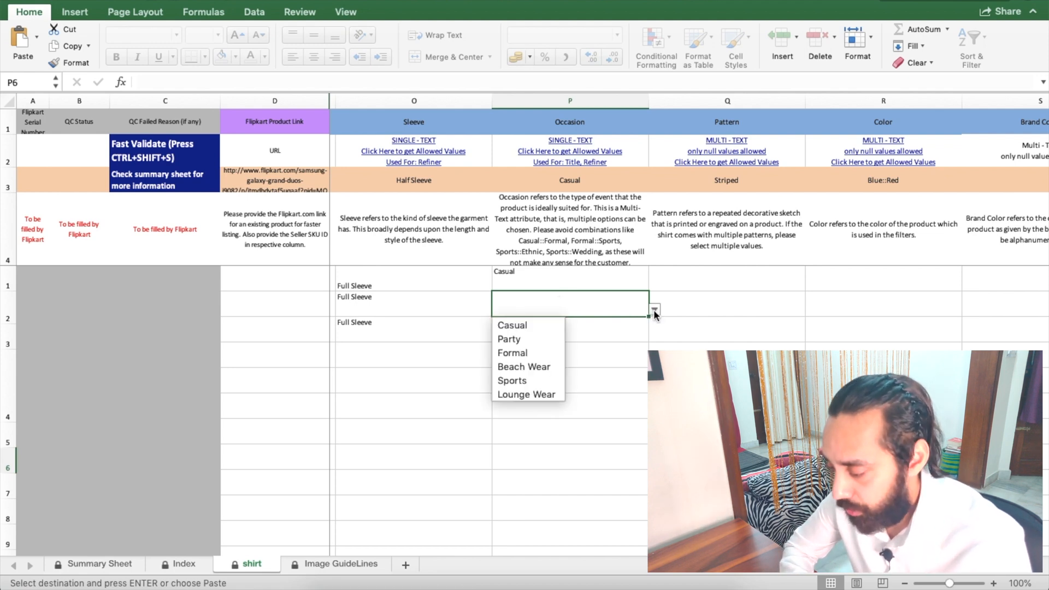
pyautogui.click(538, 325)
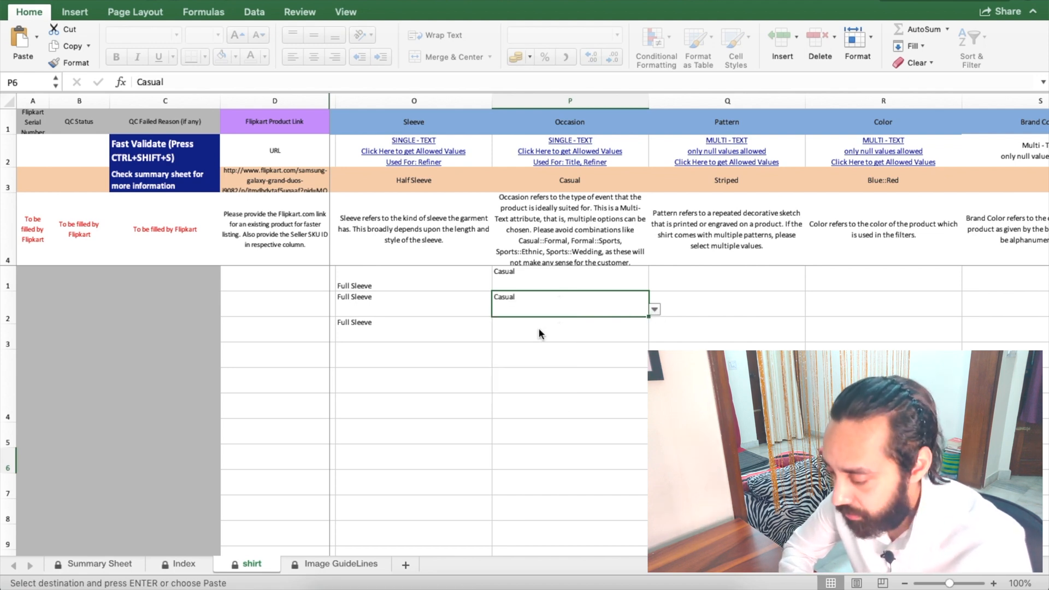
pyautogui.click(551, 325)
pyautogui.click(654, 335)
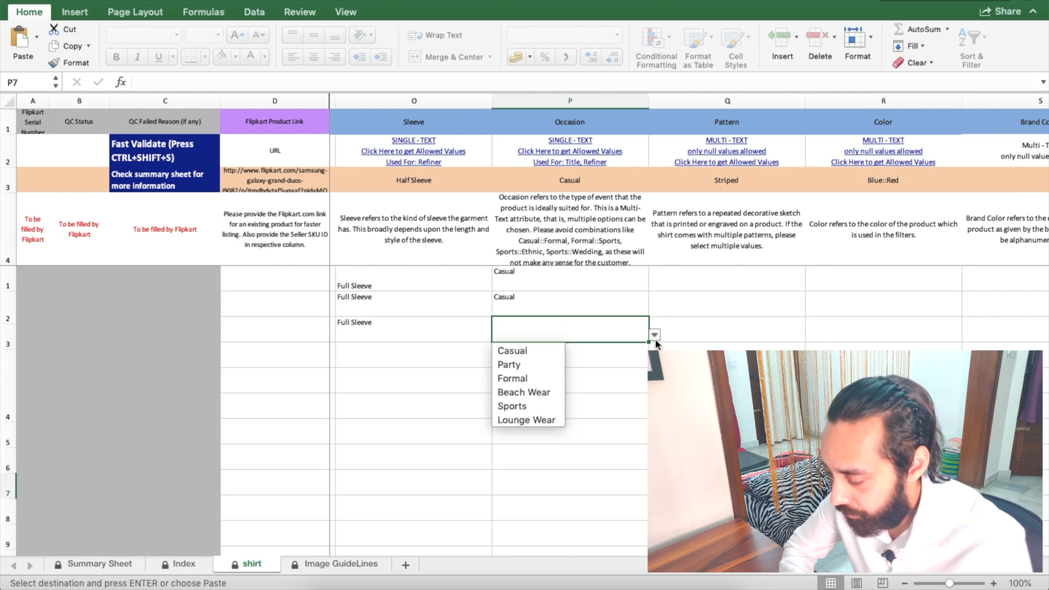
pyautogui.click(548, 351)
pyautogui.hscroll(3, 593, 347)
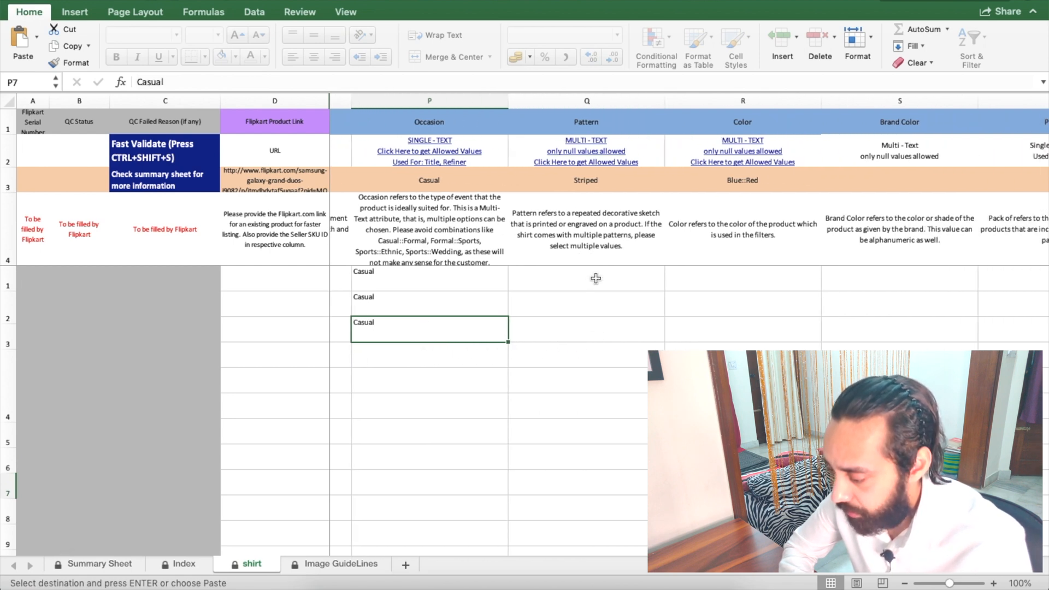
pyautogui.hscroll(1, 592, 185)
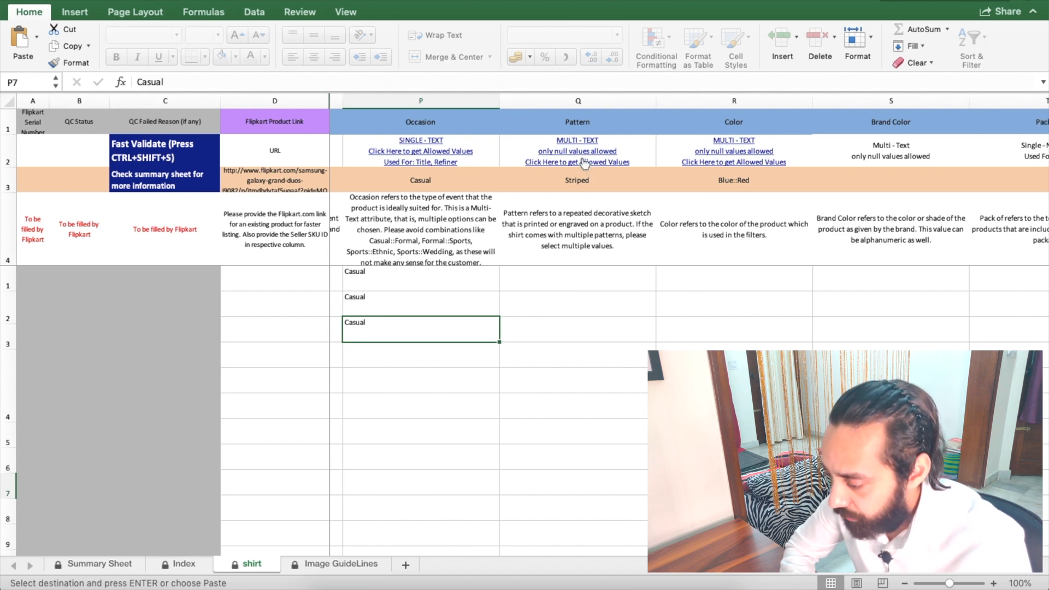
# Step: Compare the Index sheet's Pattern values against the Style-5 shirt photo to identify the pattern
pyautogui.click(589, 271)
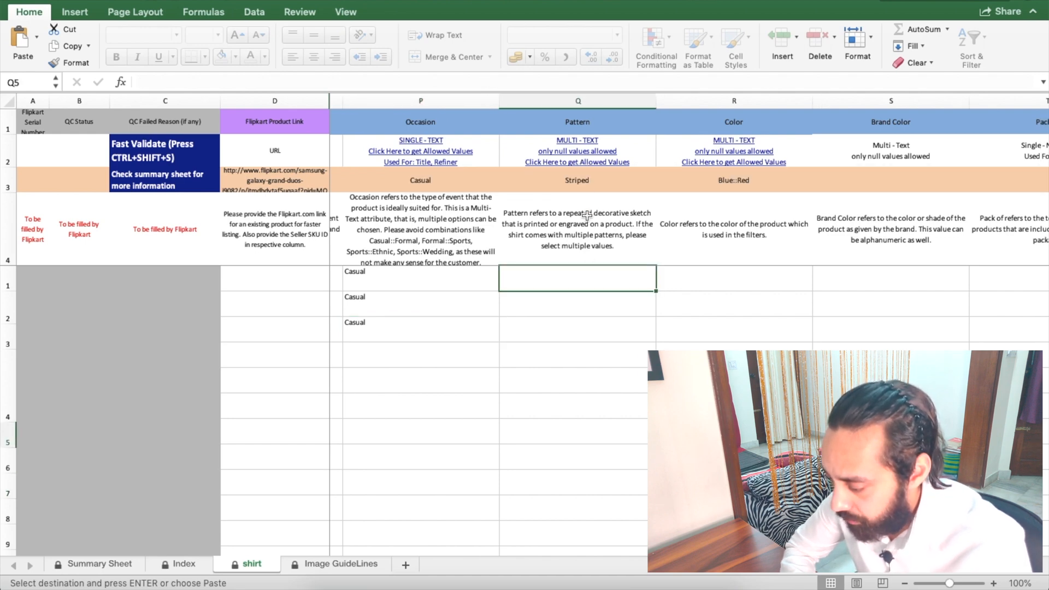
pyautogui.click(586, 159)
pyautogui.hscroll(5, 659, 204)
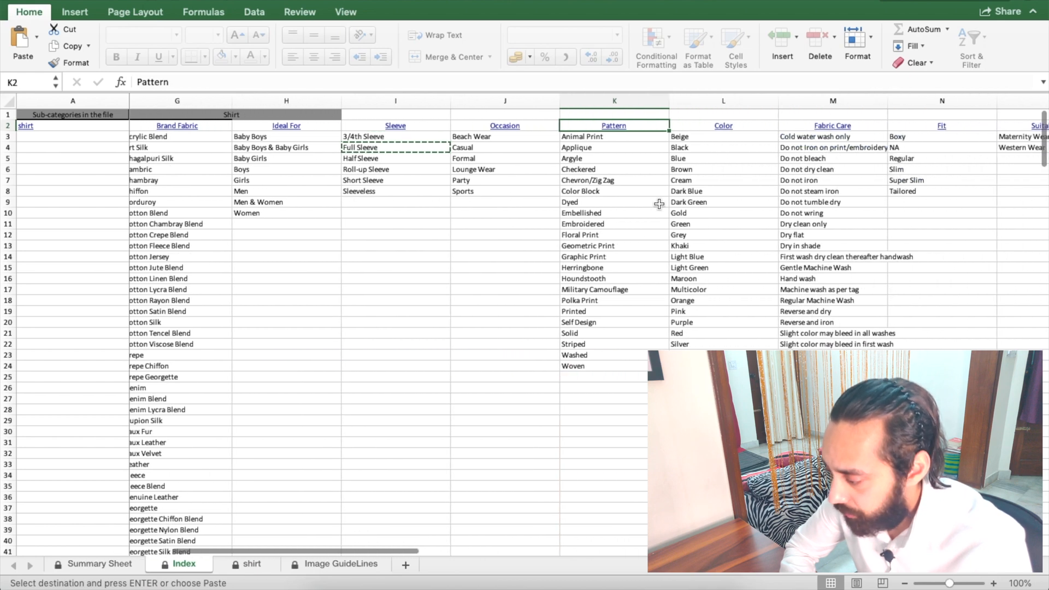
pyautogui.hscroll(3, 658, 204)
pyautogui.moveTo(586, 136); pyautogui.dragTo(584, 329)
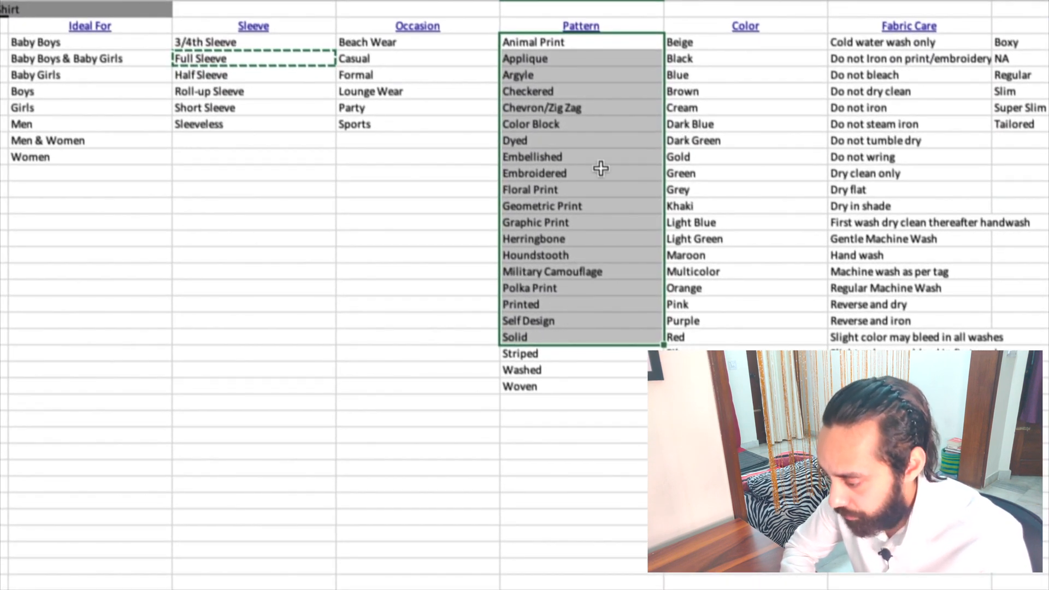
pyautogui.click(592, 335)
pyautogui.click(575, 375)
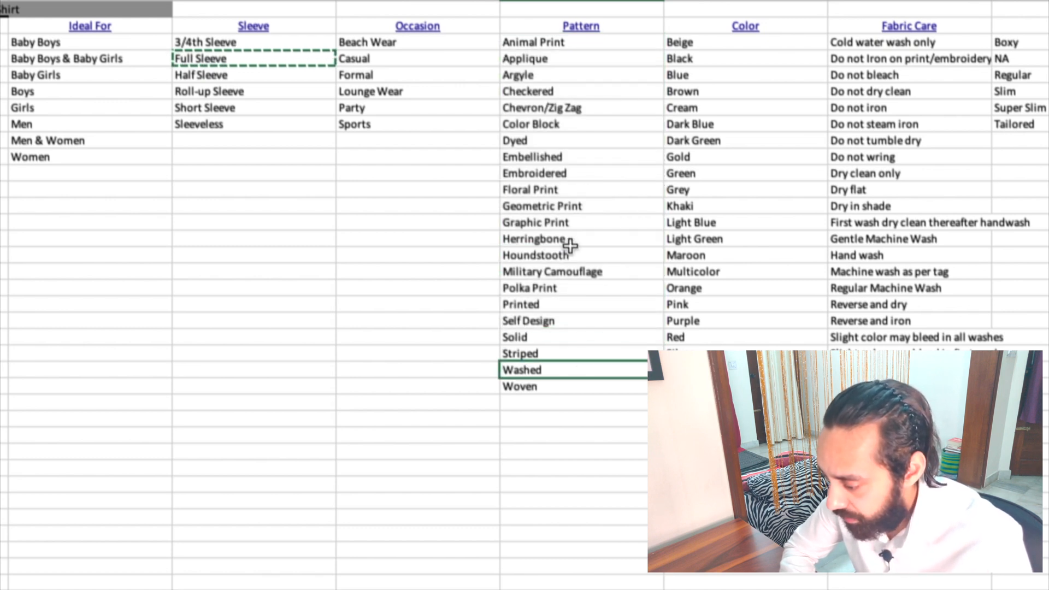
pyautogui.scroll(-2, 570, 245)
pyautogui.scroll(2, 570, 246)
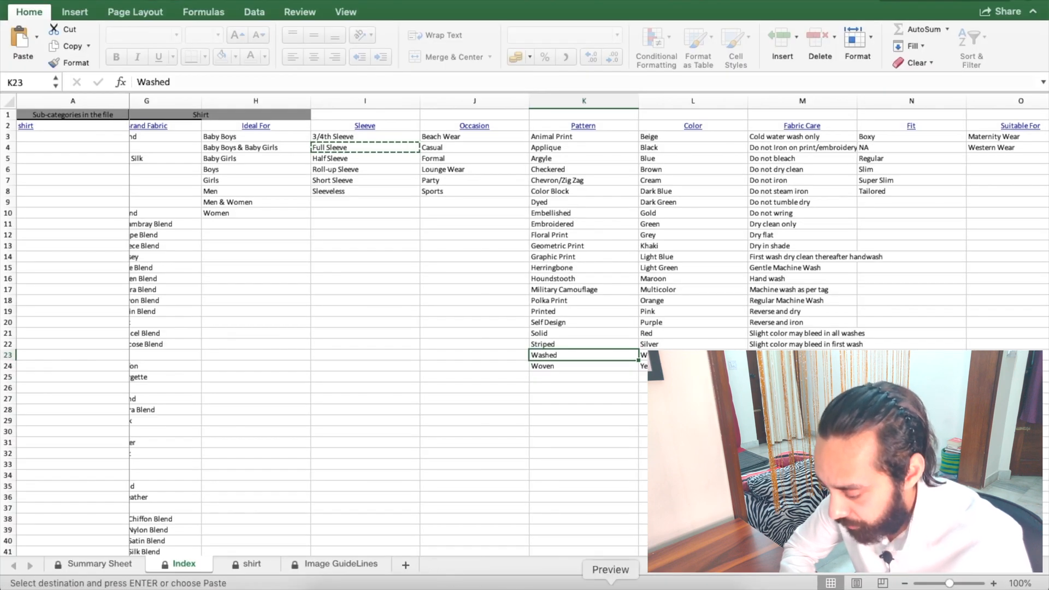
pyautogui.doubleClick(391, 130)
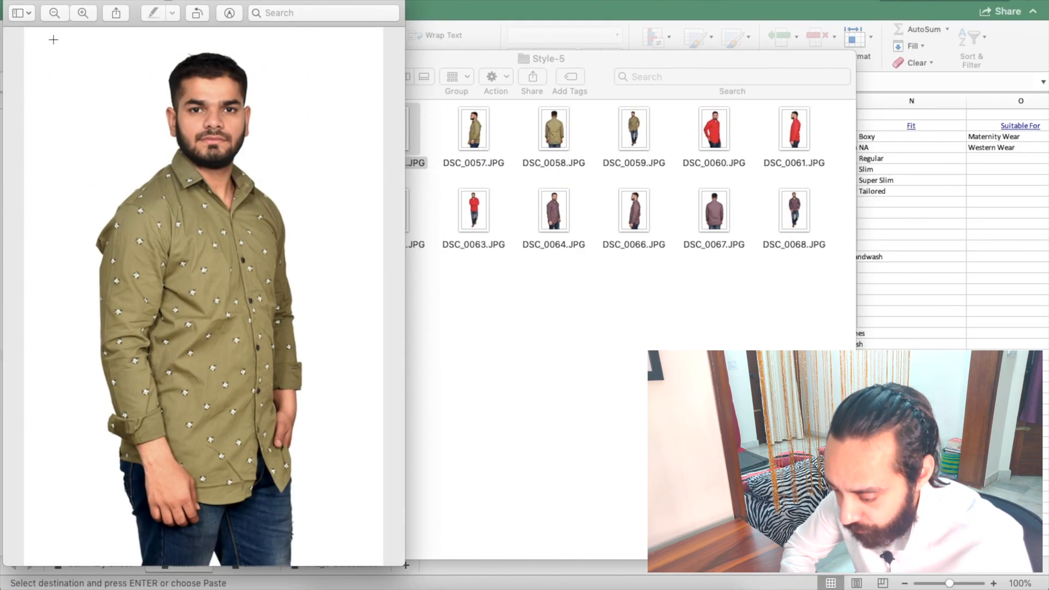
pyautogui.click(13, 0)
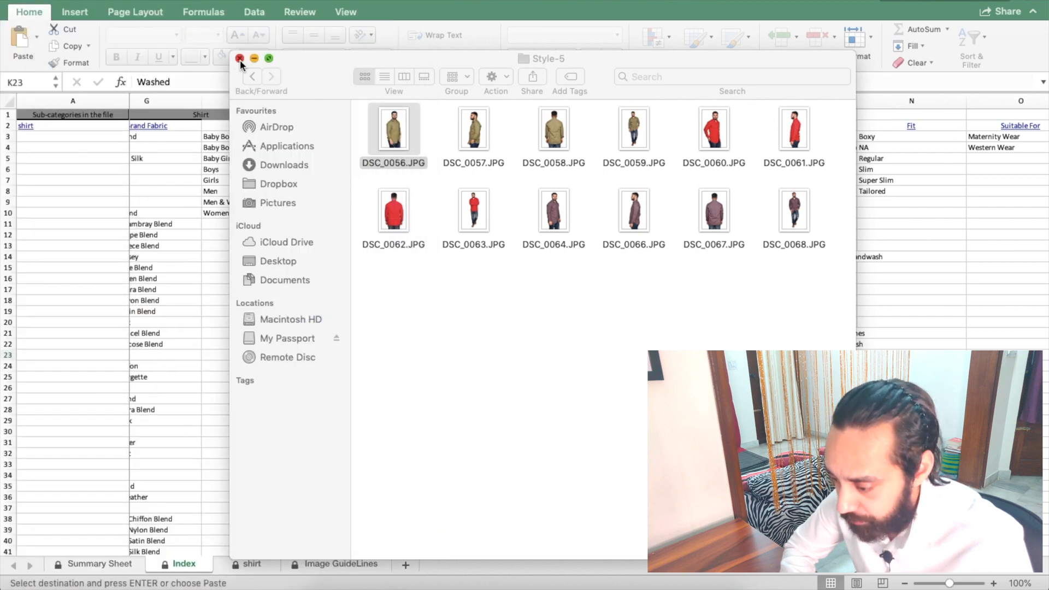
pyautogui.click(240, 59)
pyautogui.hscroll(1, 614, 256)
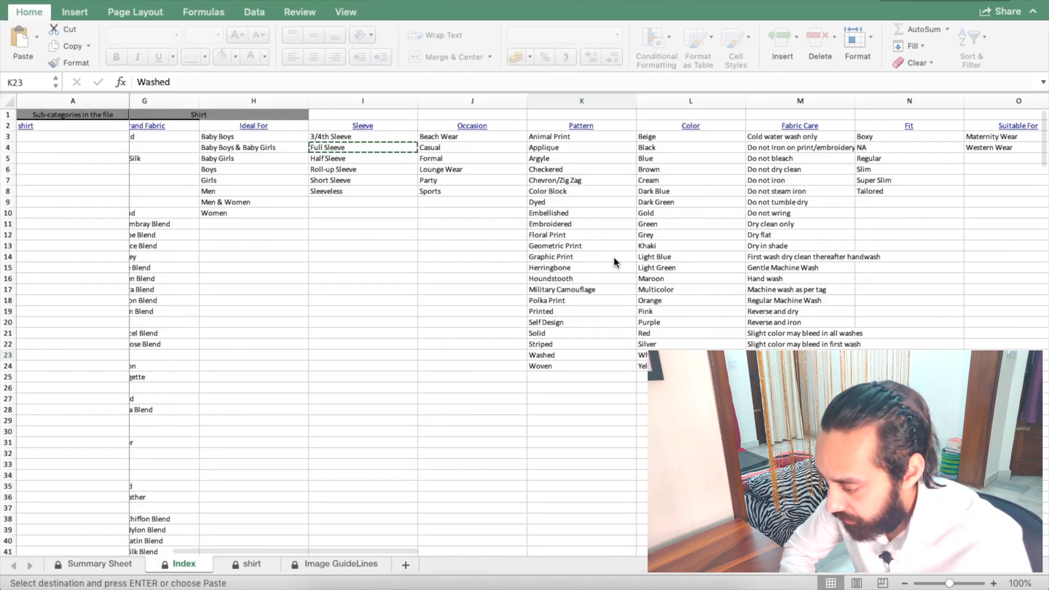
# Step: Copy Floral Print from the Pattern list into Q5 and fill it down to Q7
pyautogui.click(556, 235)
pyautogui.press('super+c')
pyautogui.hotkey('ctrl', 'pagedown')
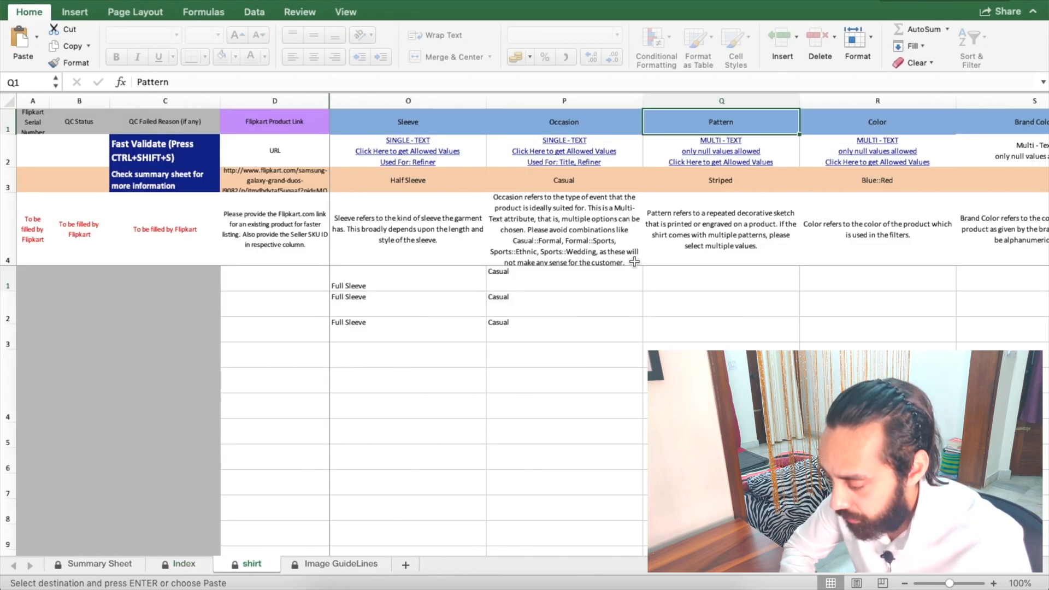
pyautogui.click(671, 281)
pyautogui.press('super+v')
pyautogui.hscroll(2, 655, 284)
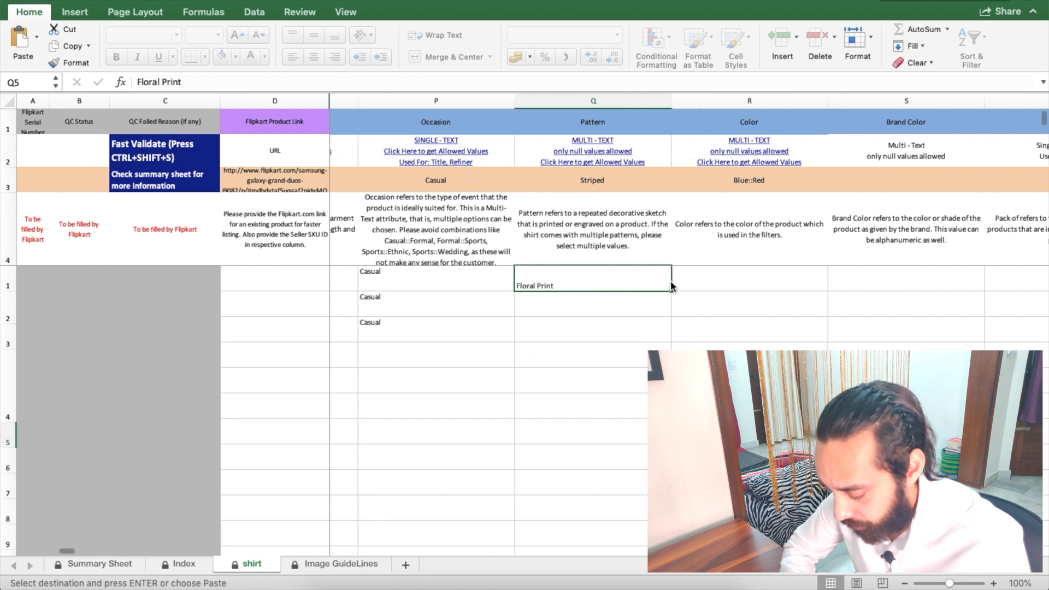
pyautogui.doubleClick(643, 293)
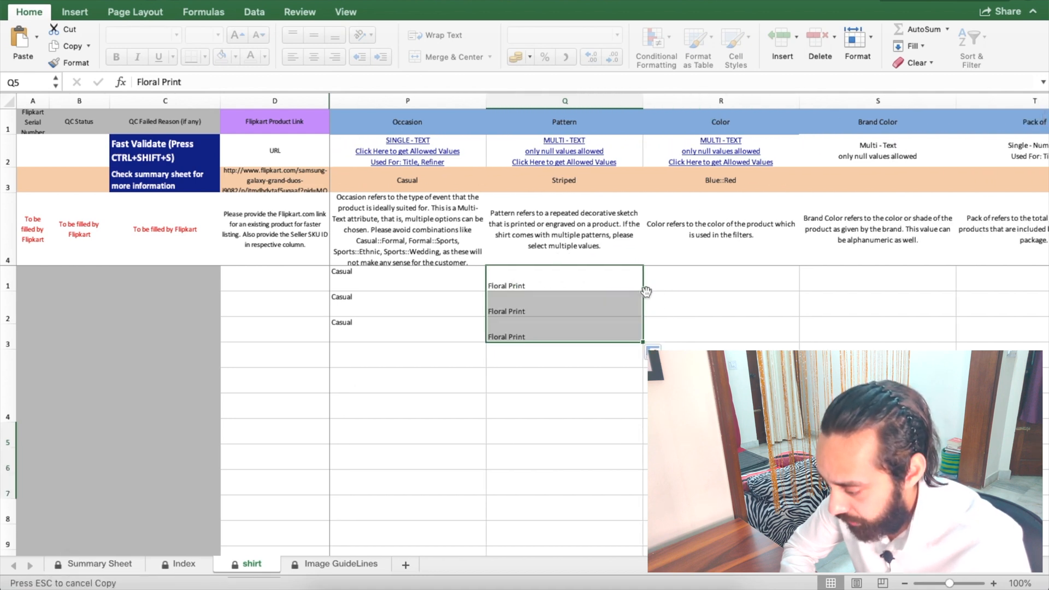
pyautogui.click(707, 284)
pyautogui.hscroll(3, 600, 229)
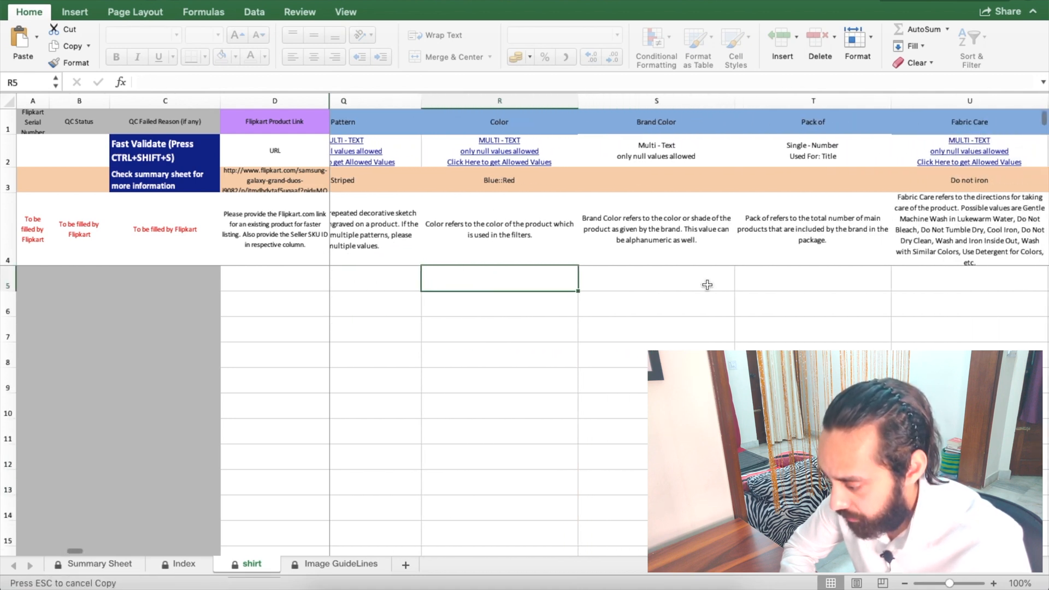
pyautogui.click(511, 163)
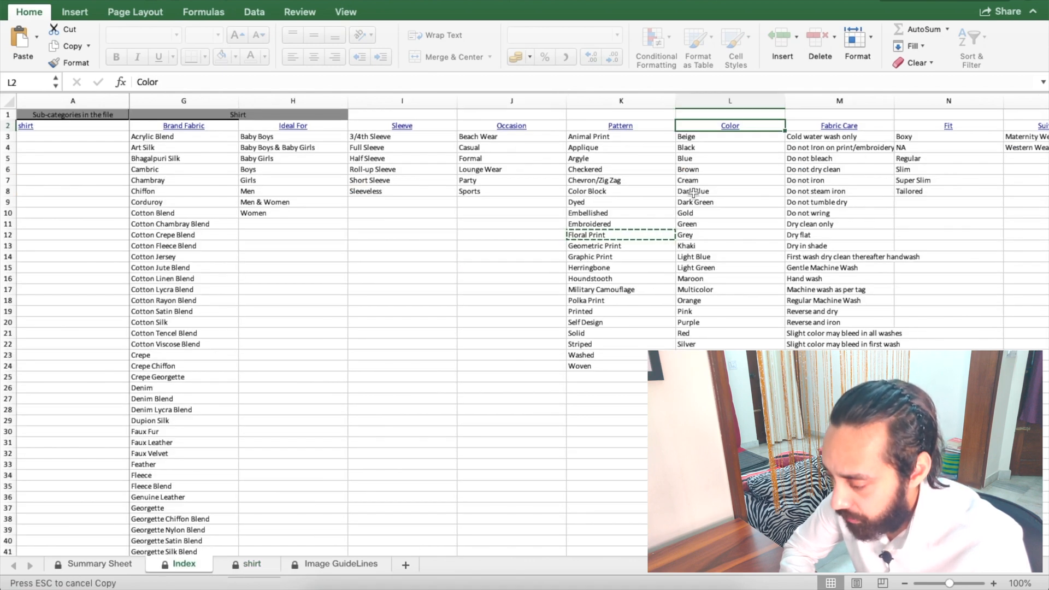
pyautogui.hscroll(1, 694, 193)
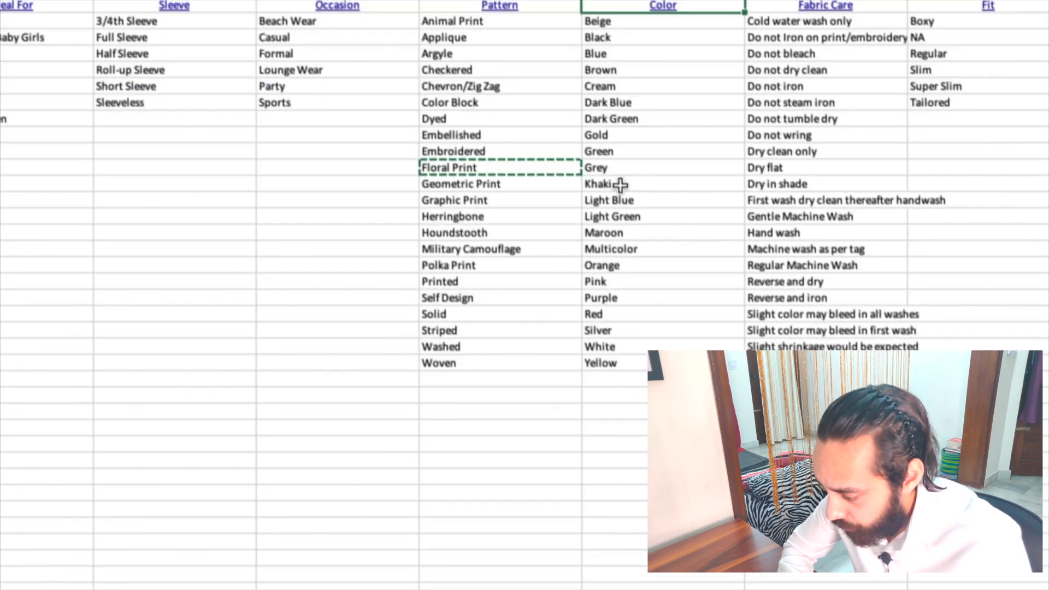
pyautogui.click(620, 185)
pyautogui.hotkey('ctrl', 'c')
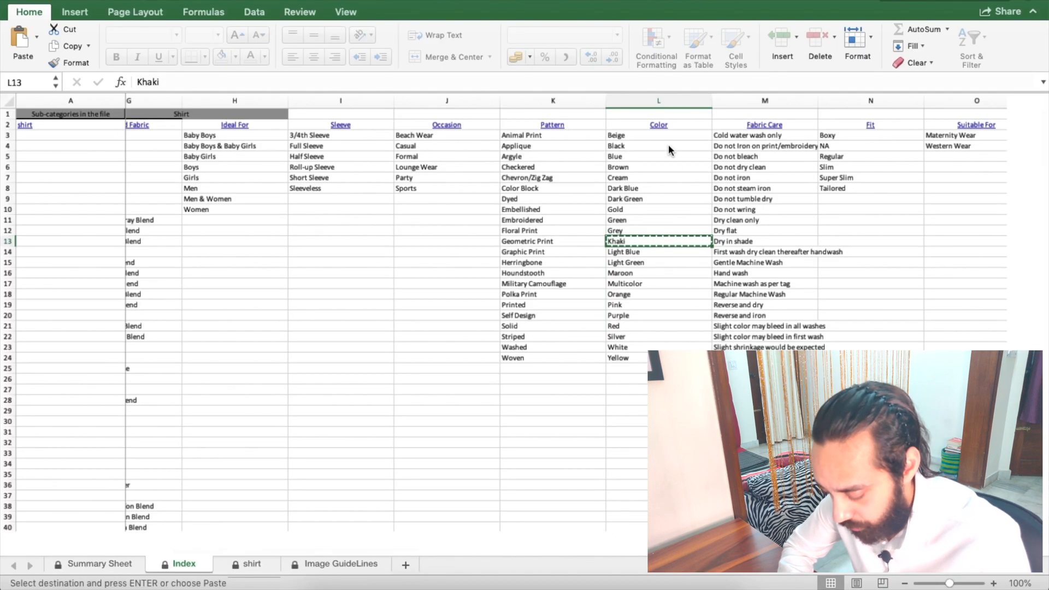
pyautogui.click(627, 122)
pyautogui.click(541, 254)
pyautogui.click(543, 278)
pyautogui.press('super+v')
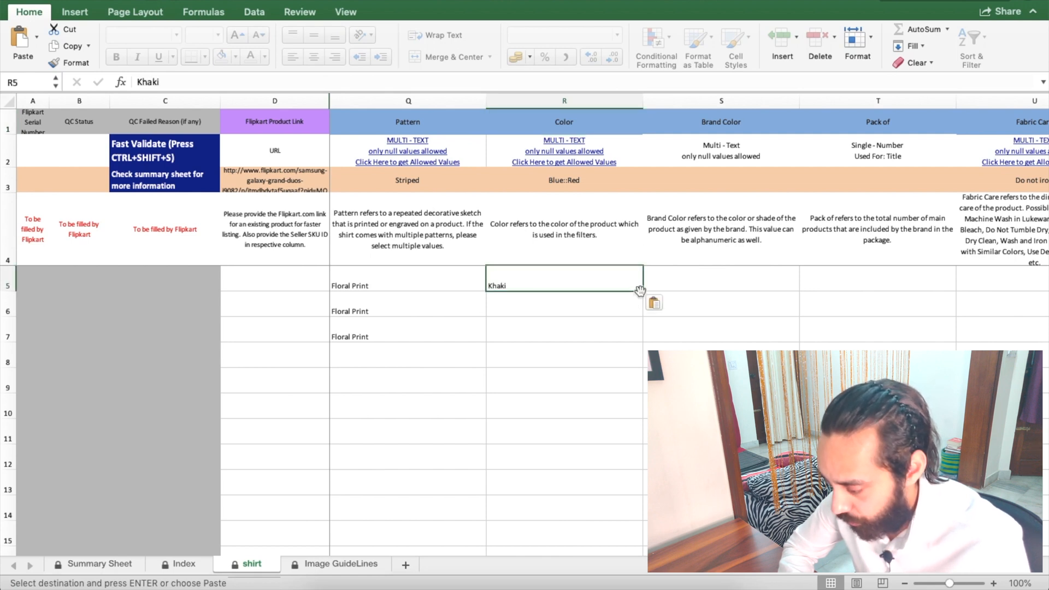
pyautogui.moveTo(640, 291); pyautogui.dragTo(640, 340)
pyautogui.hscroll(5, 516, 281)
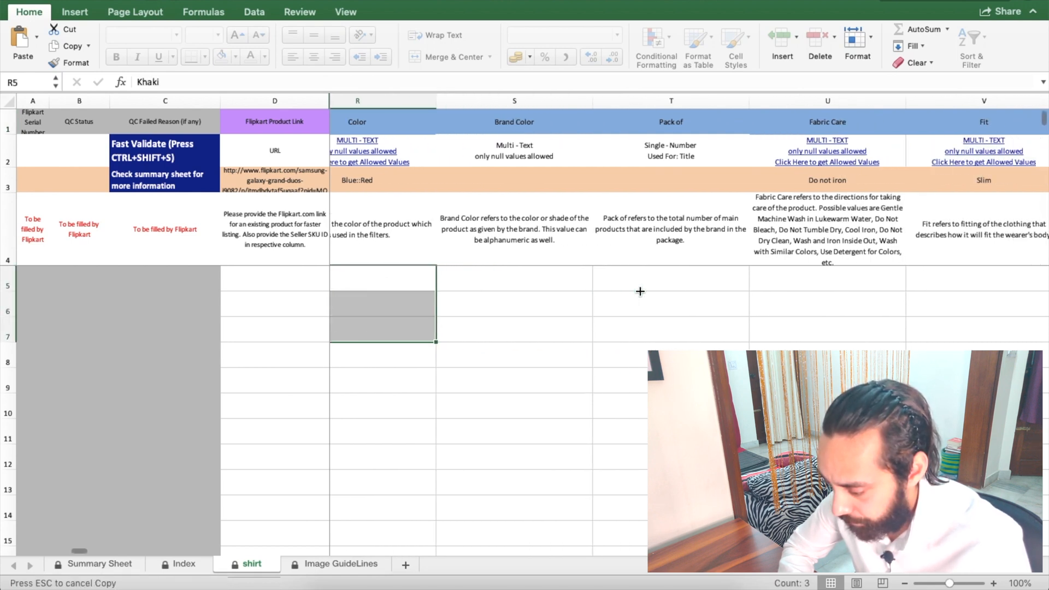
pyautogui.click(517, 280)
pyautogui.hscroll(-3, 517, 280)
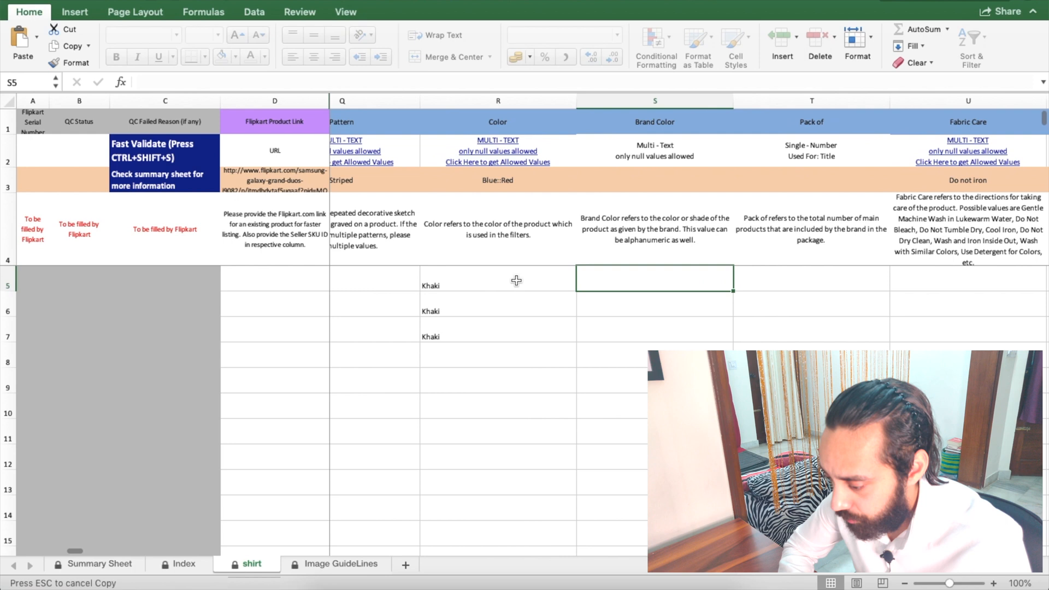
pyautogui.click(671, 244)
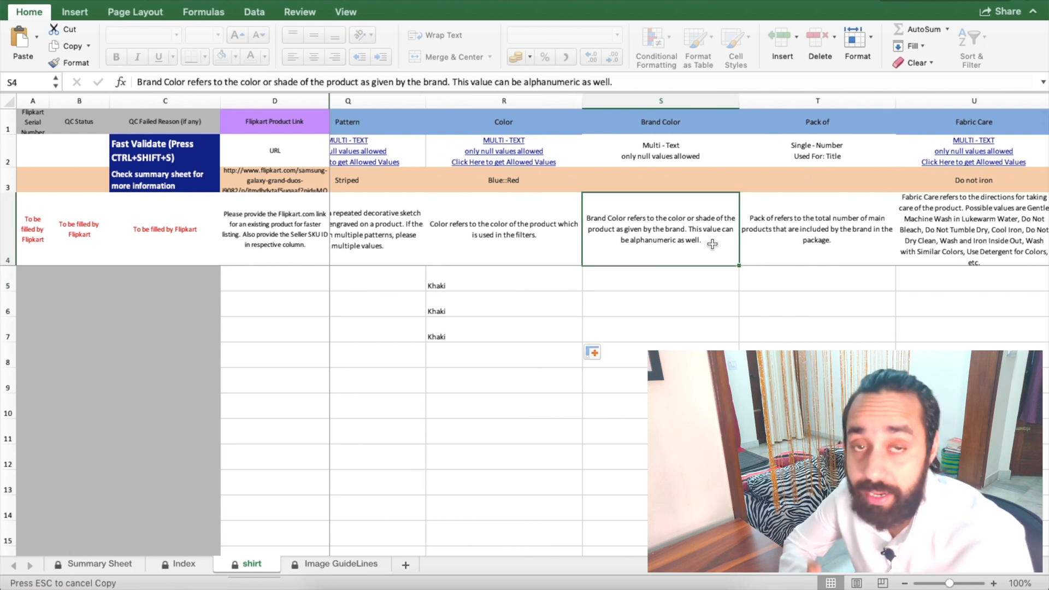
pyautogui.click(660, 284)
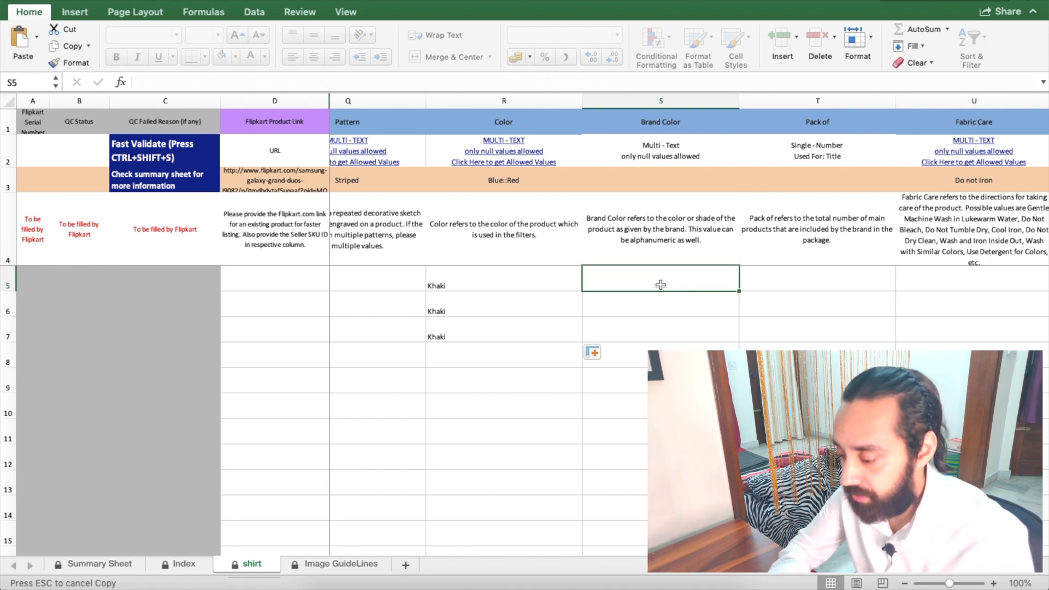
# Step: Enter Khaki as the Brand Color in S5 and fill it down to S7
pyautogui.write('Khahi')
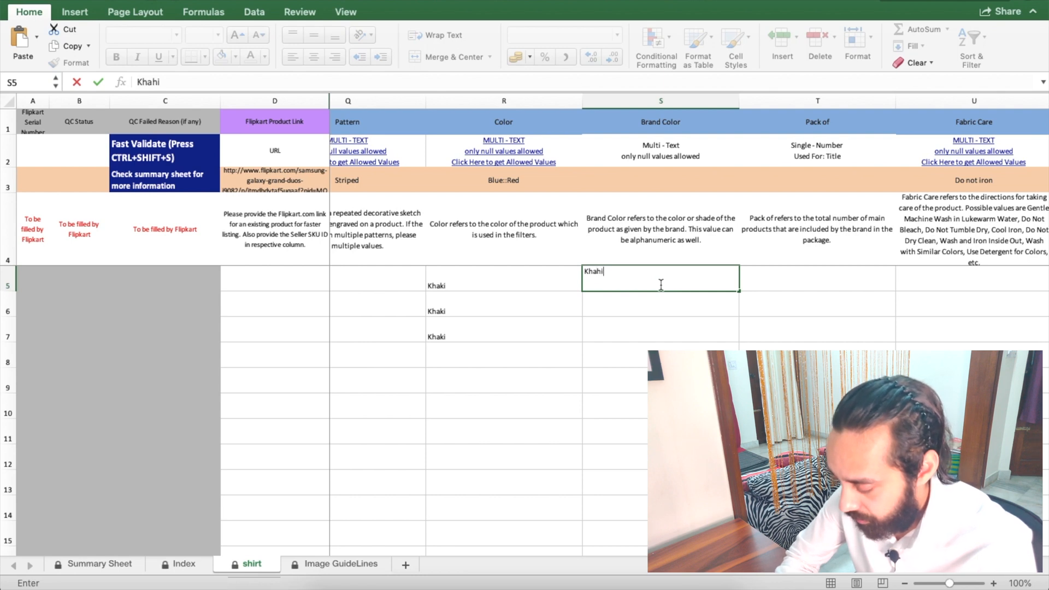
pyautogui.press('Return')
pyautogui.press('Up')
pyautogui.write('Kha')
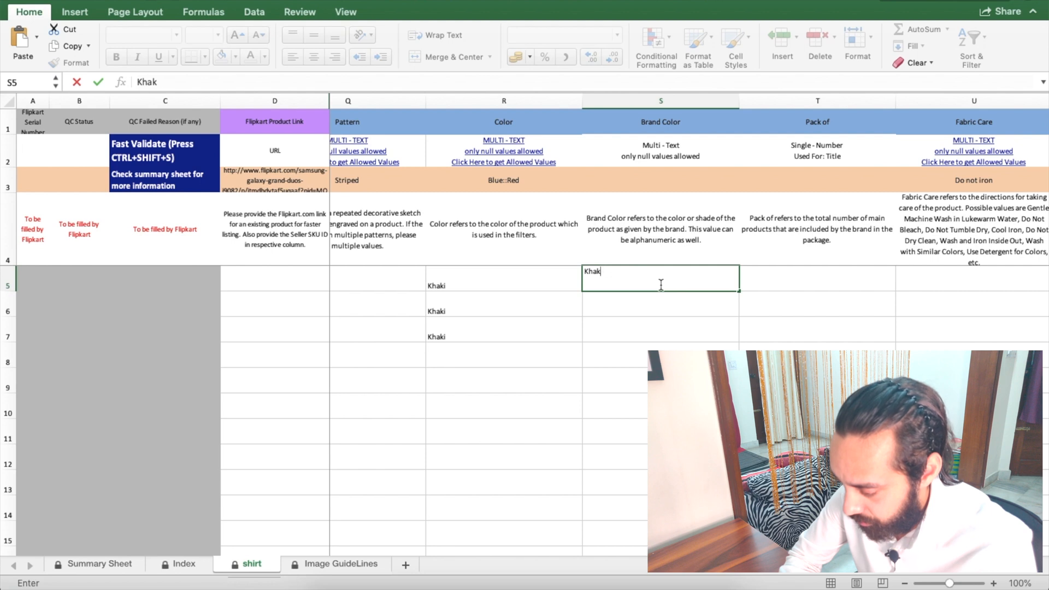
pyautogui.write('ki')
pyautogui.press('Return')
pyautogui.press('Up')
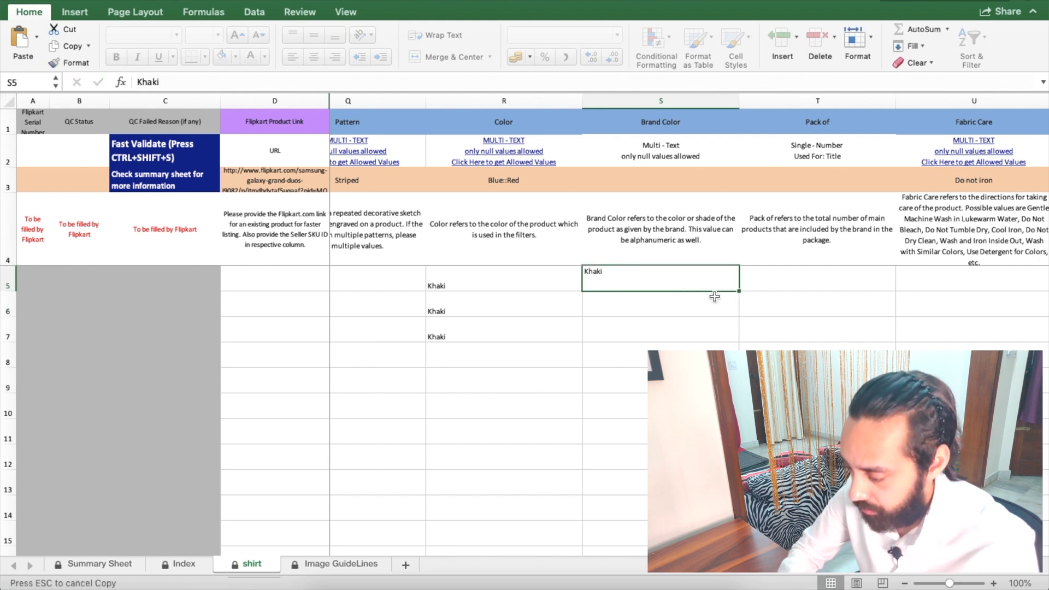
pyautogui.moveTo(738, 291); pyautogui.dragTo(738, 340)
pyautogui.hscroll(5, 737, 290)
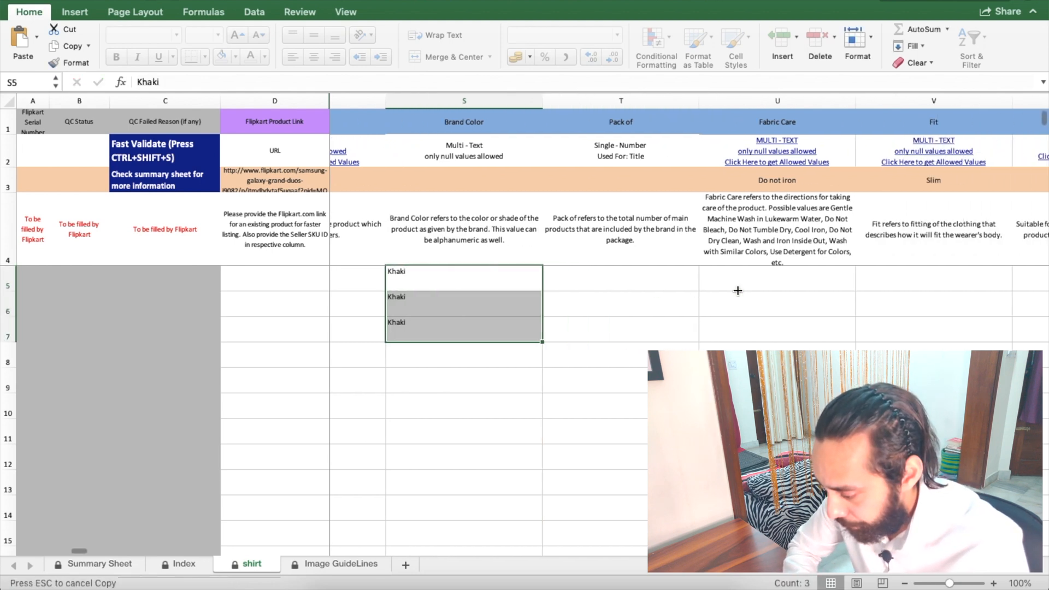
# Step: Number the Pack of cells T5 to T7 as a 1, 2, 3 series
pyautogui.click(548, 284)
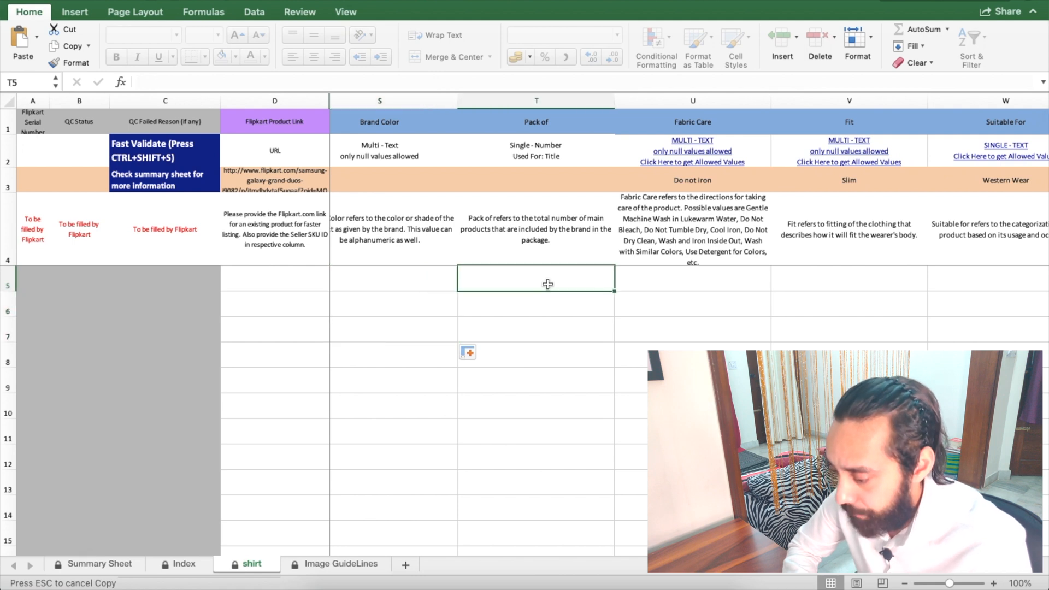
pyautogui.write('1')
pyautogui.press('Return')
pyautogui.click(567, 270)
pyautogui.press('super+c')
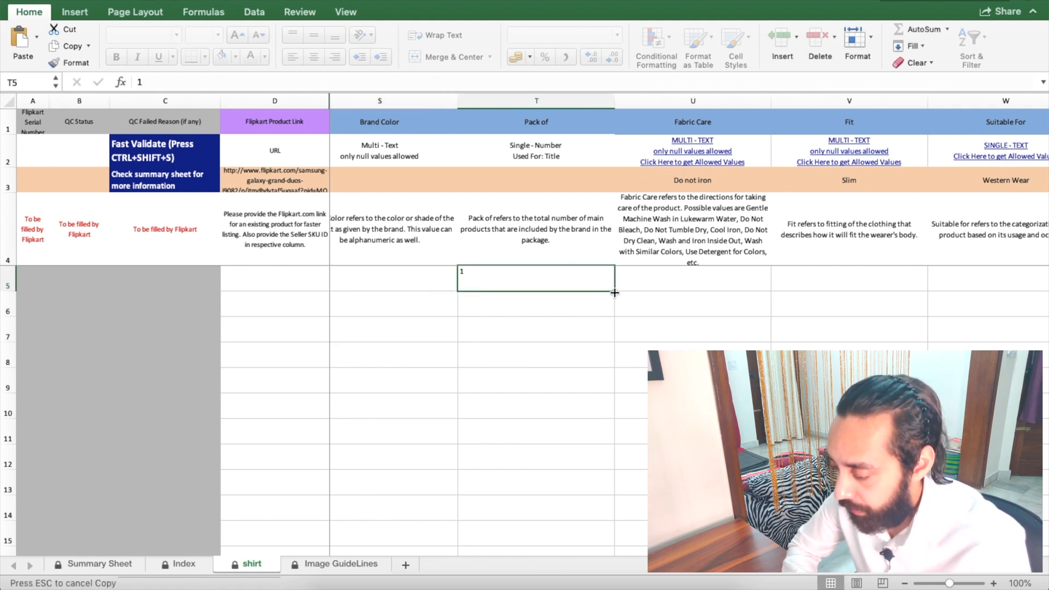
pyautogui.moveTo(614, 293); pyautogui.dragTo(616, 343)
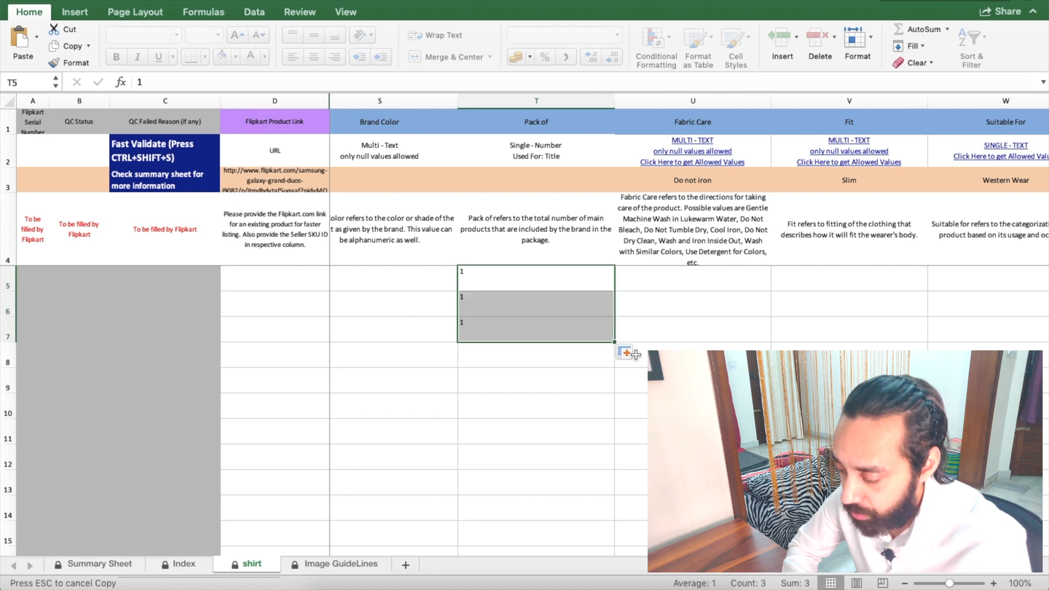
pyautogui.click(631, 356)
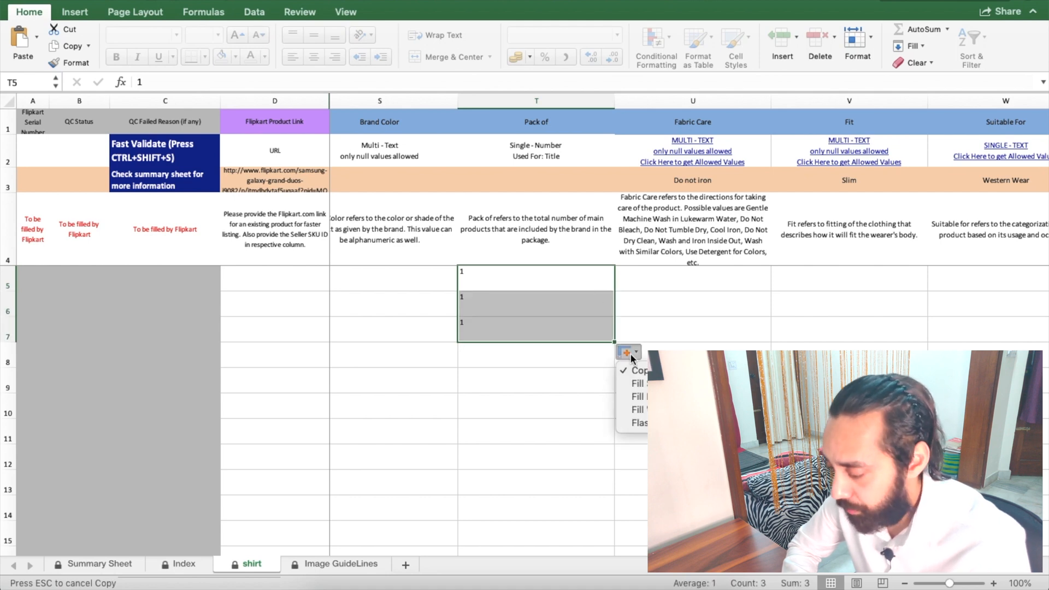
pyautogui.click(641, 383)
# Step: Bring up the allowed Fabric Care values on the Index sheet
pyautogui.click(675, 316)
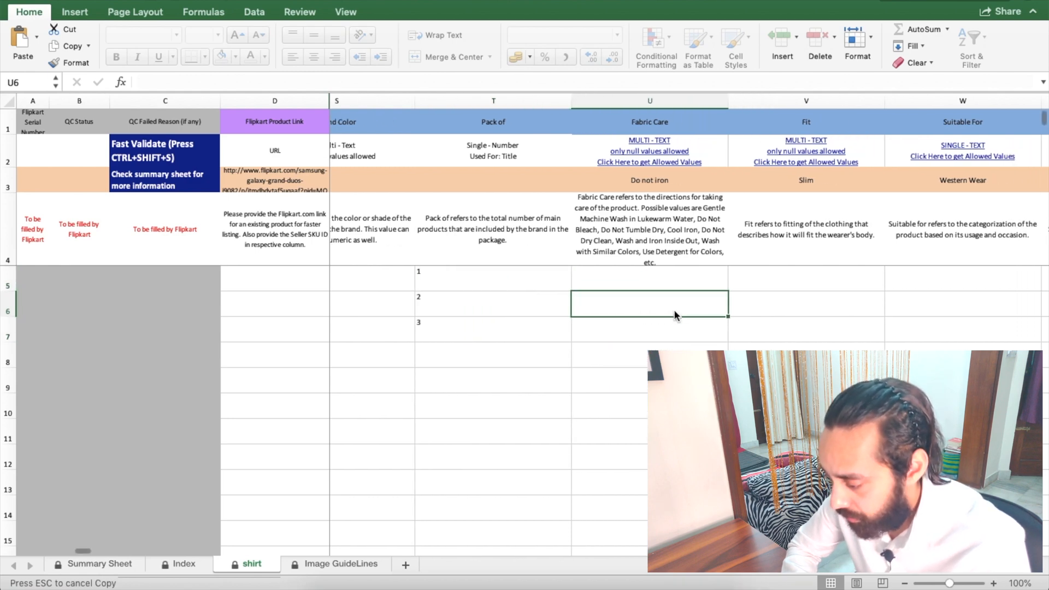
pyautogui.hscroll(3, 647, 169)
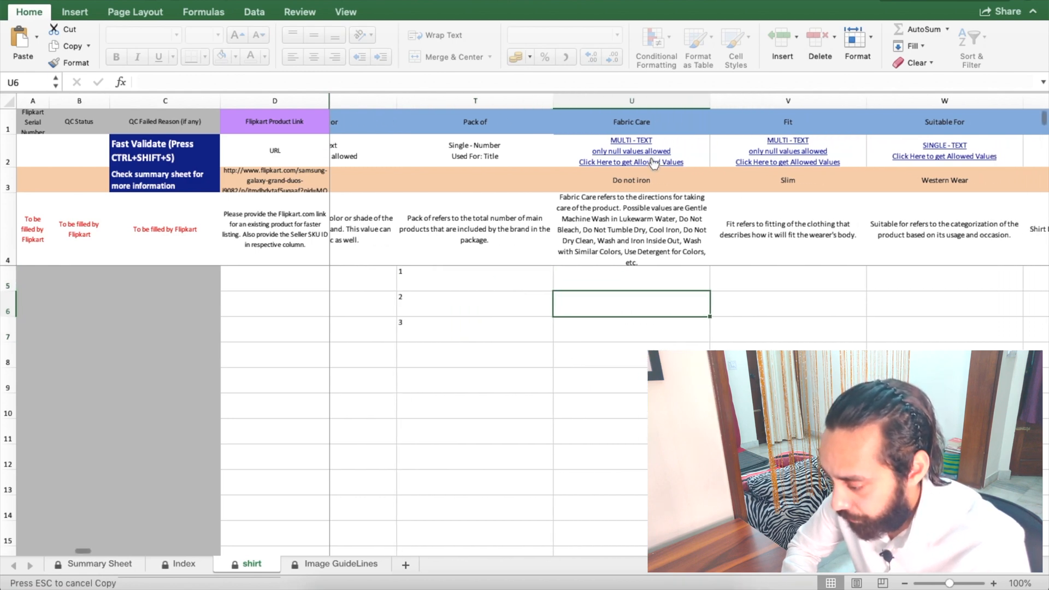
pyautogui.click(634, 151)
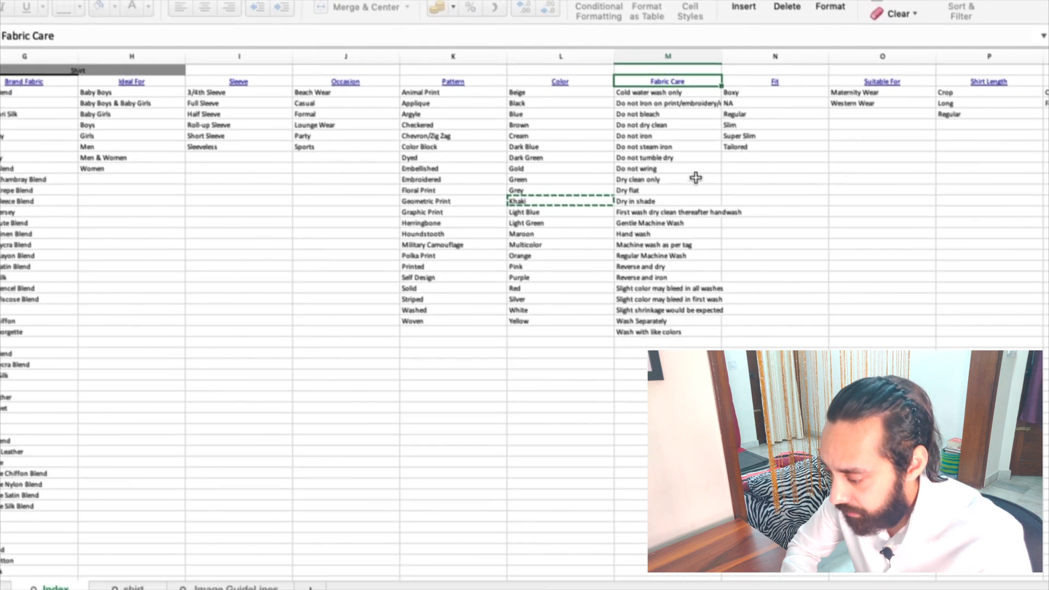
# Step: Copy Regular Machine Wash into Fabric Care cell U5 and fill it down to row 7
pyautogui.click(679, 258)
pyautogui.hotkey('ctrl', 'c')
pyautogui.click(671, 82)
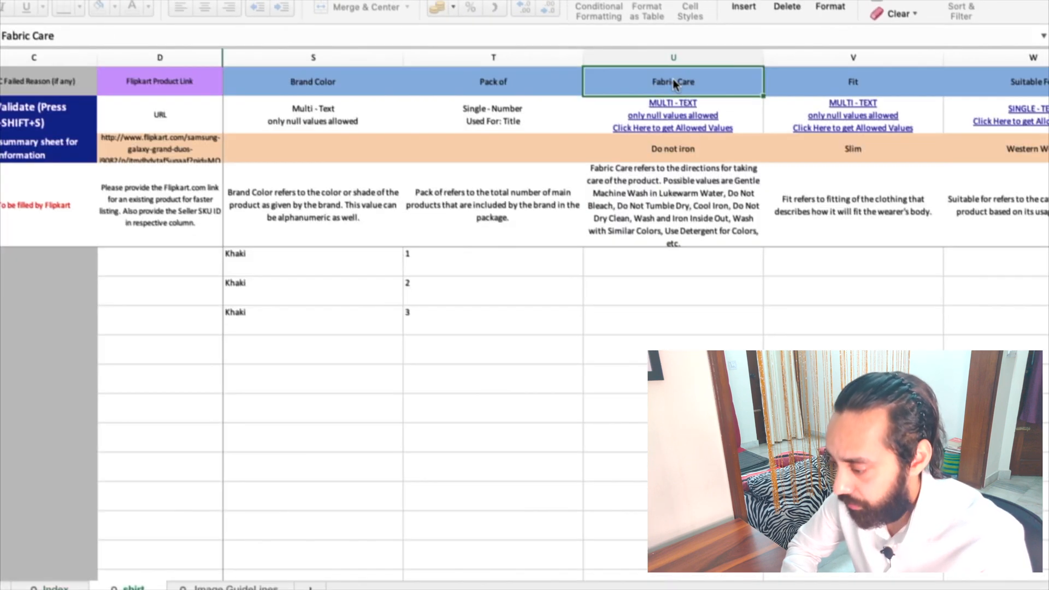
pyautogui.click(648, 263)
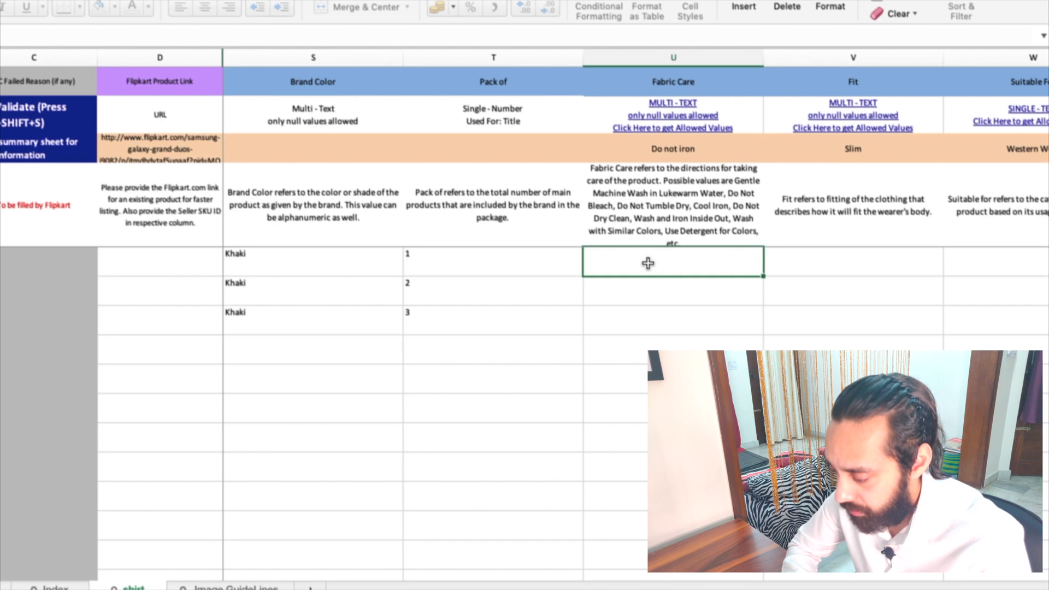
pyautogui.hotkey('ctrl', 'v')
pyautogui.doubleClick(762, 276)
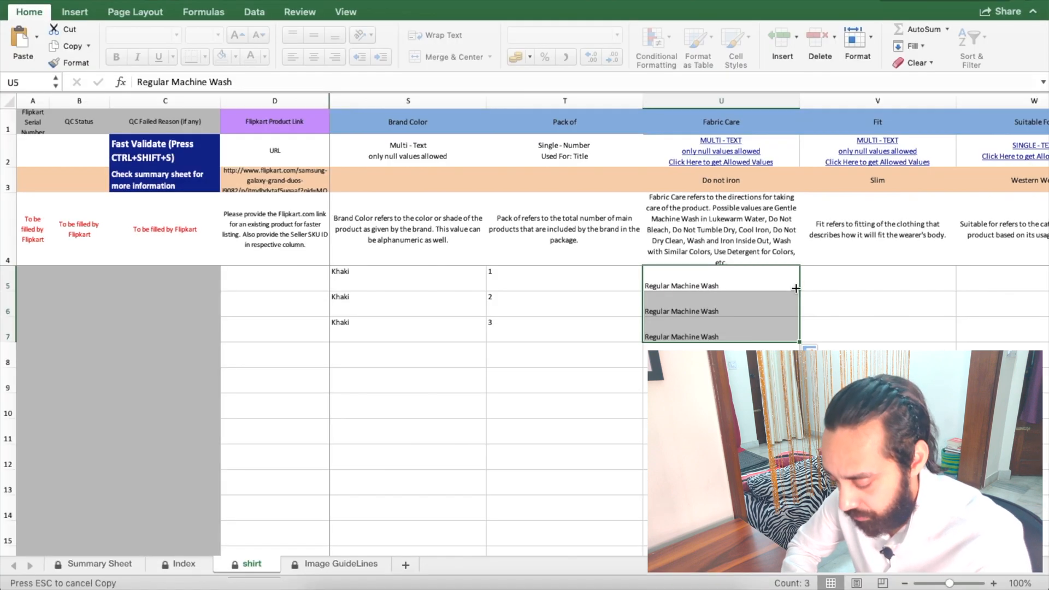
pyautogui.hscroll(5, 762, 273)
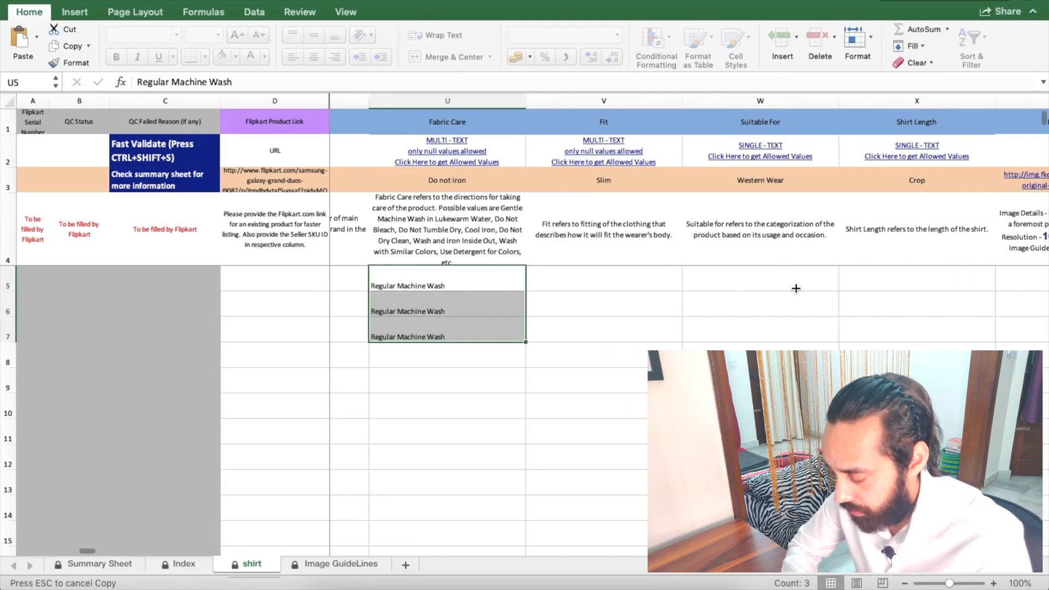
# Step: Copy Slim from the Index sheet's Fit values into V5 and fill it down to V7
pyautogui.click(543, 273)
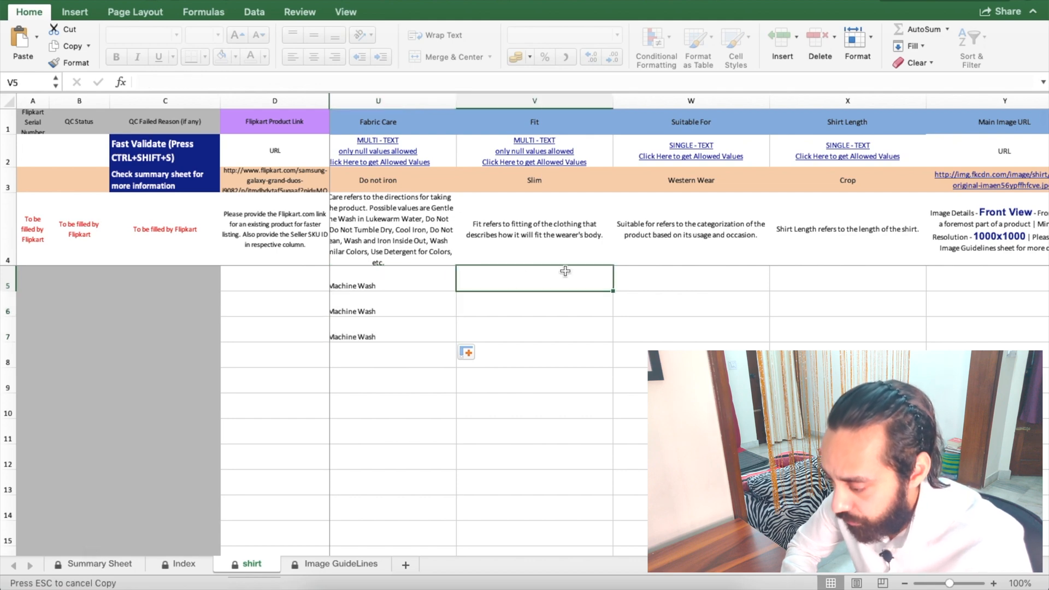
pyautogui.click(550, 163)
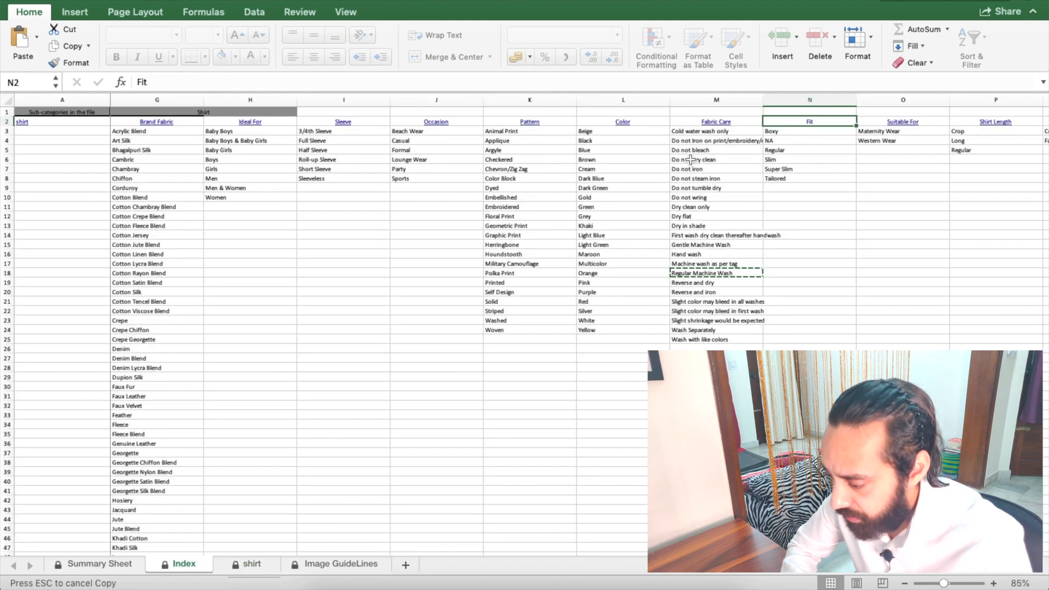
pyautogui.hscroll(4, 729, 180)
pyautogui.click(621, 159)
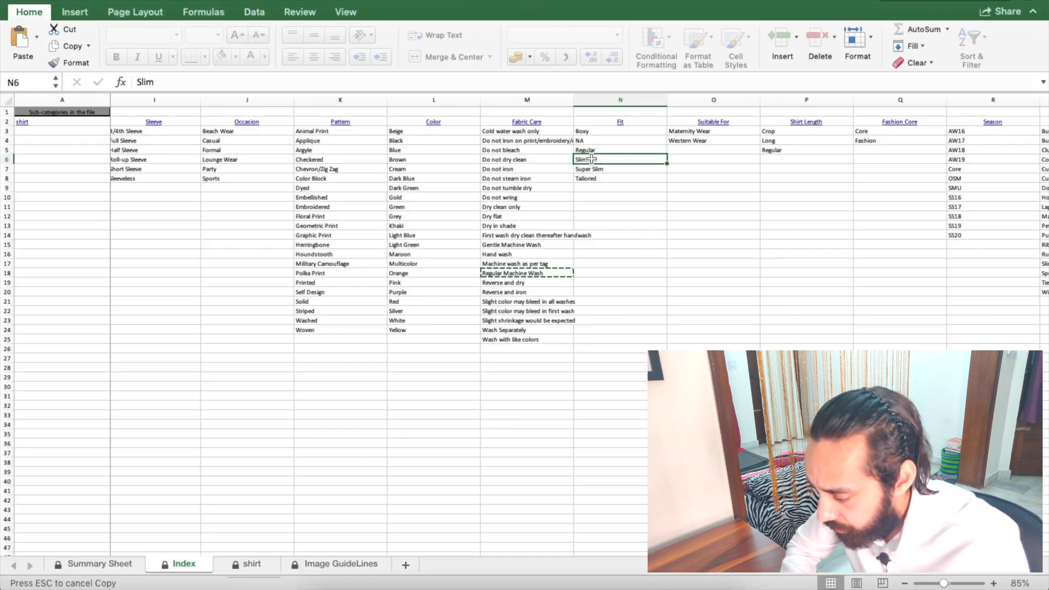
pyautogui.hotkey('ctrl', 'c')
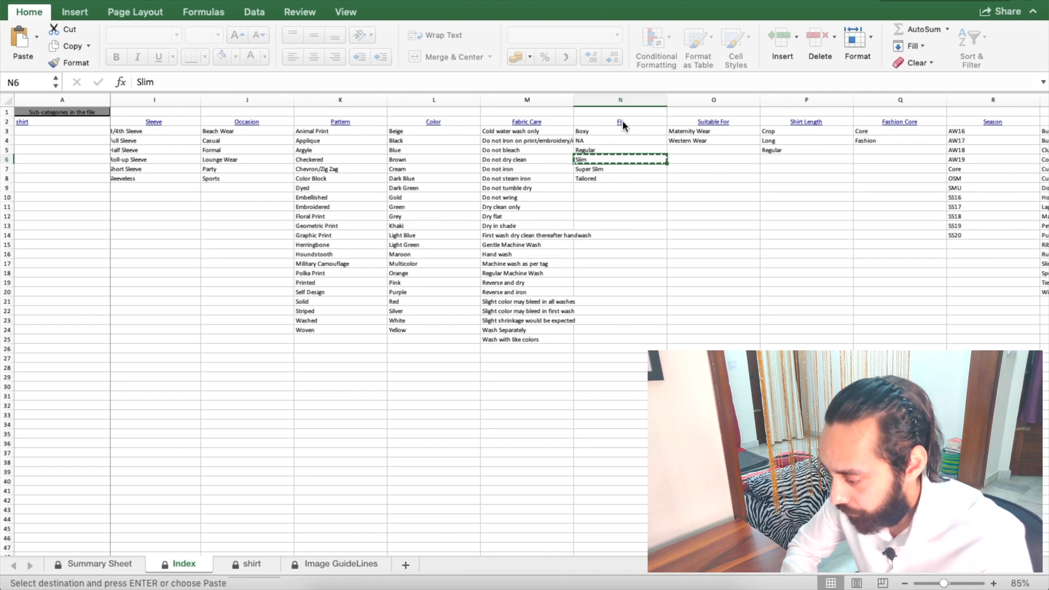
pyautogui.hotkey('ctrl', 'pagedown')
pyautogui.click(563, 281)
pyautogui.hotkey('ctrl', 'v')
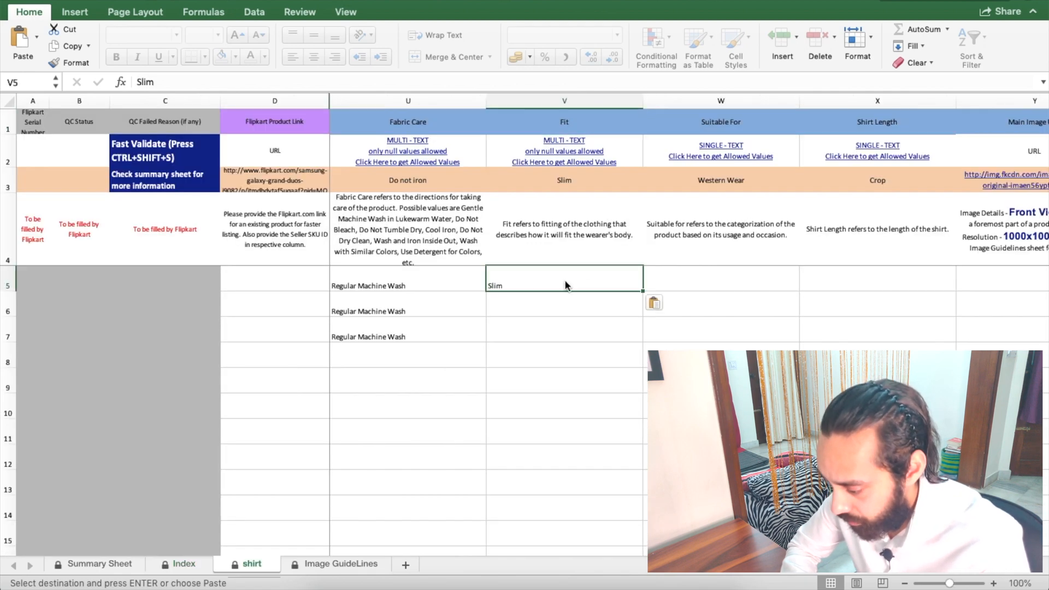
pyautogui.moveTo(643, 291); pyautogui.dragTo(643, 340)
pyautogui.hscroll(5, 641, 290)
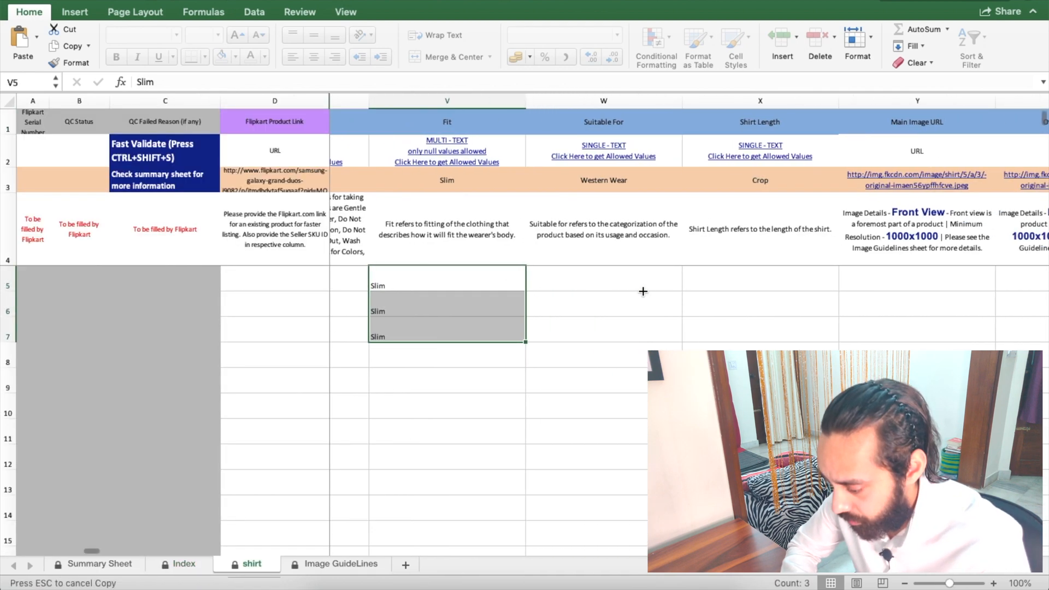
pyautogui.click(515, 156)
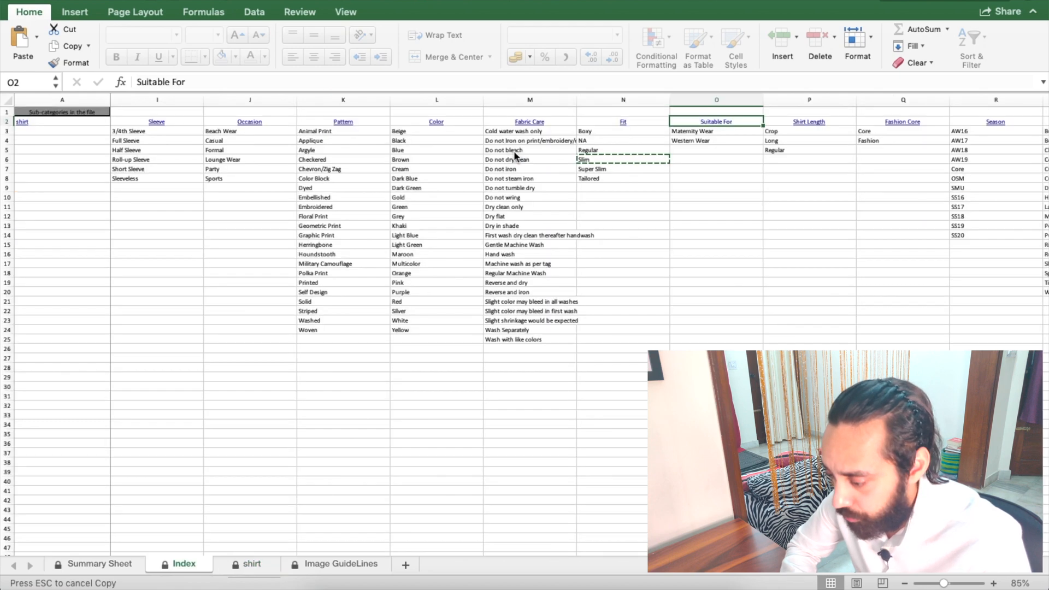
# Step: Paste Western Wear from the Index sheet into Suitable For cells W5, W6 and W7
pyautogui.click(708, 141)
pyautogui.hotkey('ctrl', 'c')
pyautogui.click(716, 122)
pyautogui.click(523, 272)
pyautogui.press('super+v')
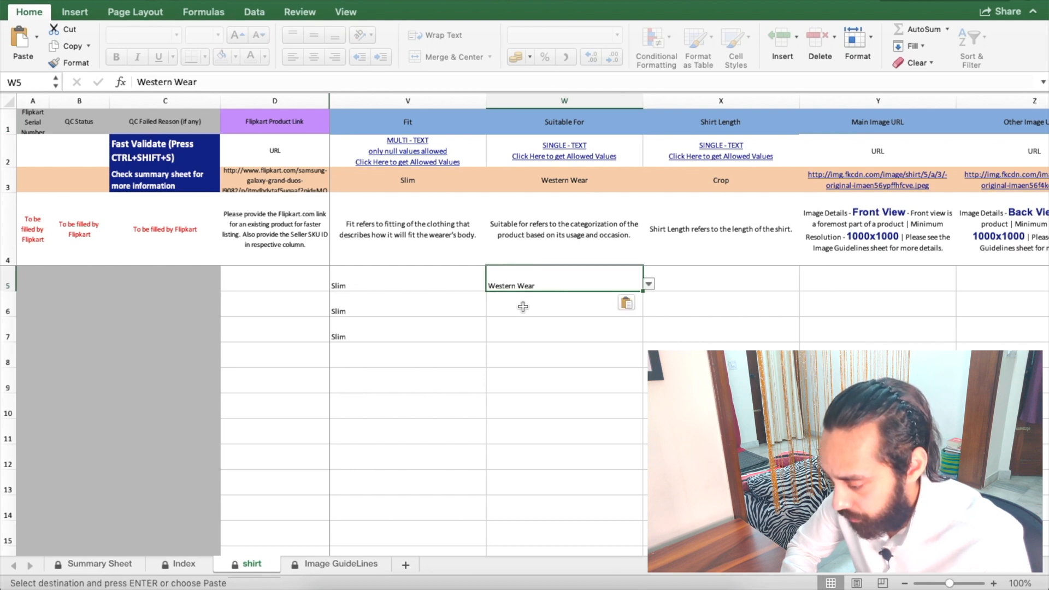
pyautogui.click(521, 302)
pyautogui.press('super+v')
pyautogui.click(523, 328)
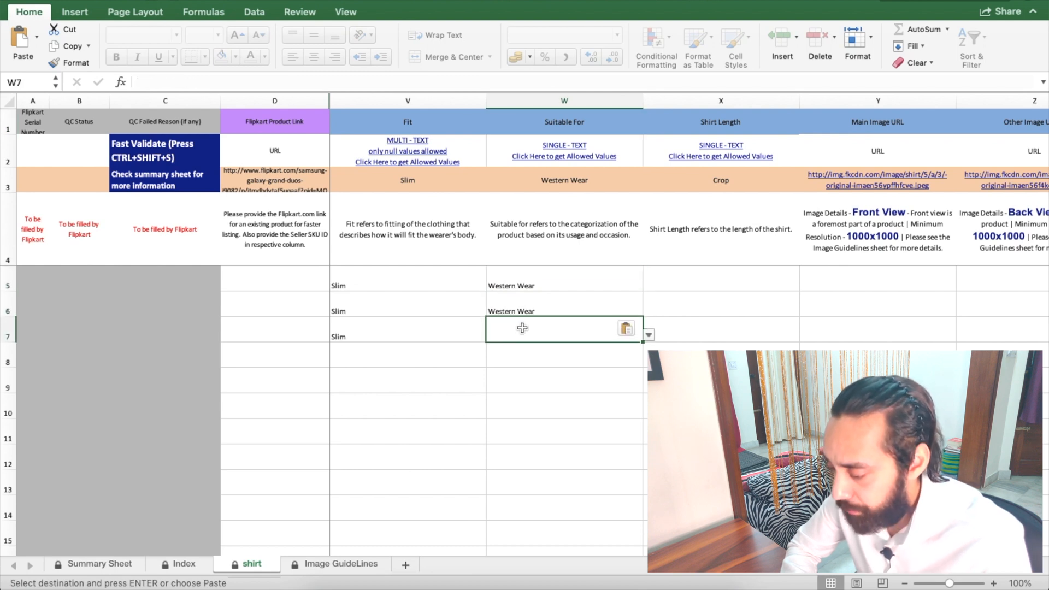
pyautogui.press('super+v')
pyautogui.hscroll(5, 704, 293)
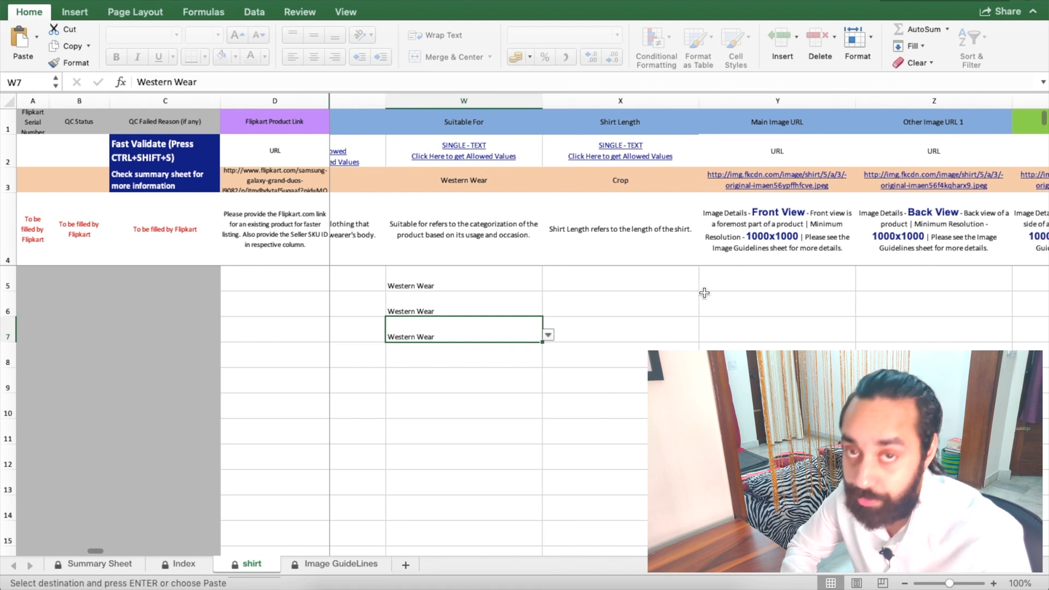
# Step: Set Shirt Length to Regular in X5 and fill it down to X7
pyautogui.click(562, 282)
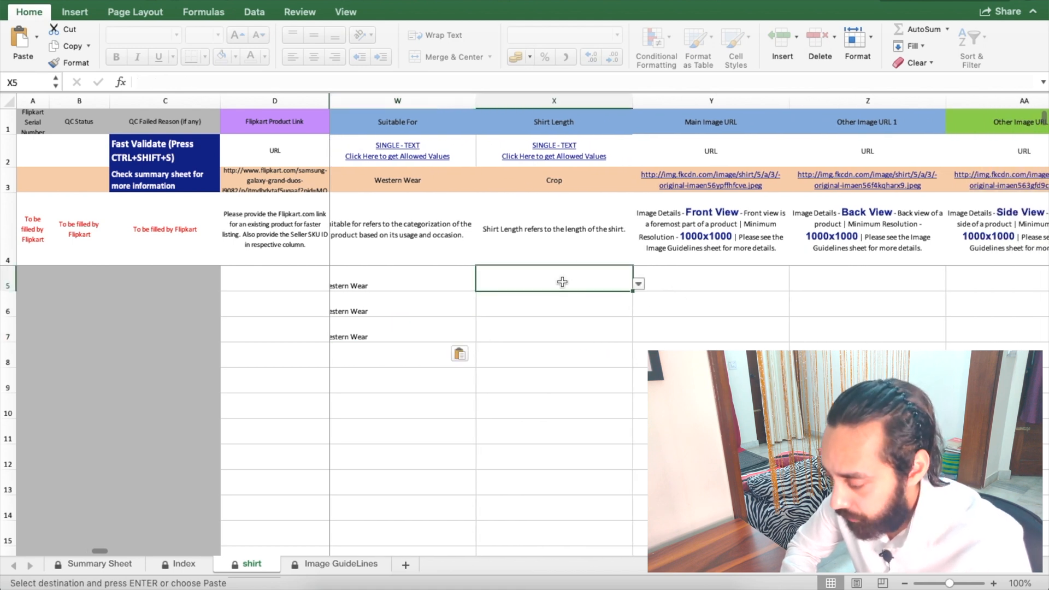
pyautogui.click(638, 285)
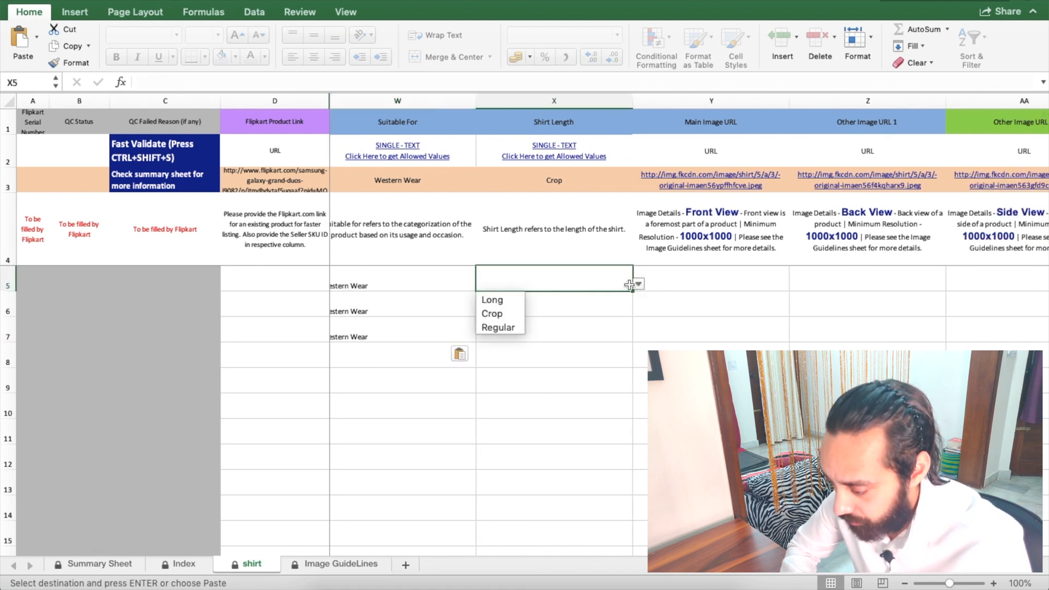
pyautogui.click(498, 327)
pyautogui.moveTo(631, 291); pyautogui.dragTo(633, 339)
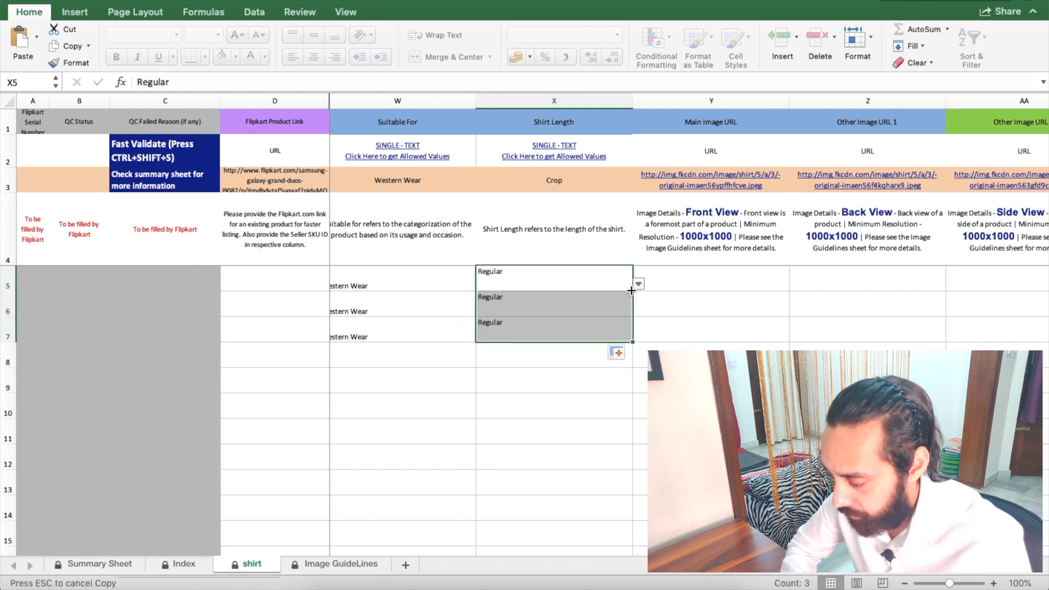
pyautogui.hscroll(2, 632, 291)
pyautogui.click(639, 279)
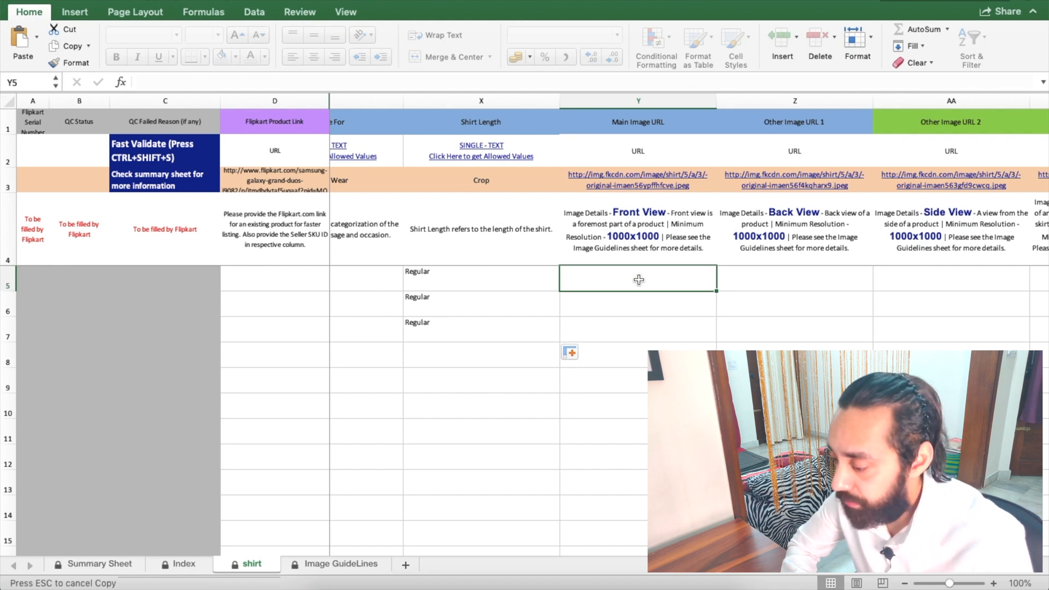
pyautogui.hscroll(2, 639, 279)
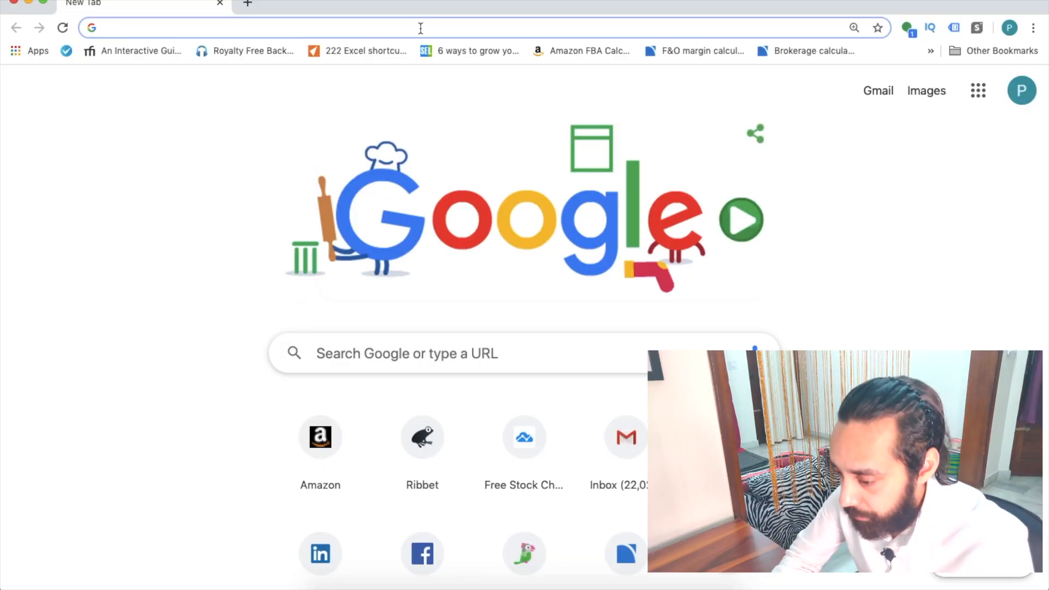
# Step: Go to imgur.com and start a new post uploading images from the computer
pyautogui.write('imgur')
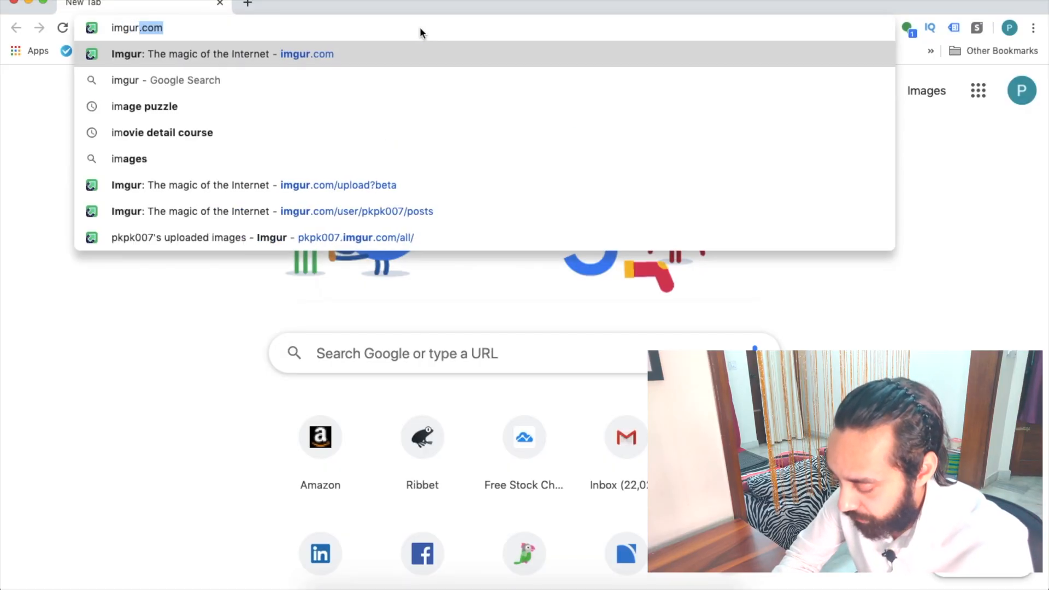
pyautogui.press('Return')
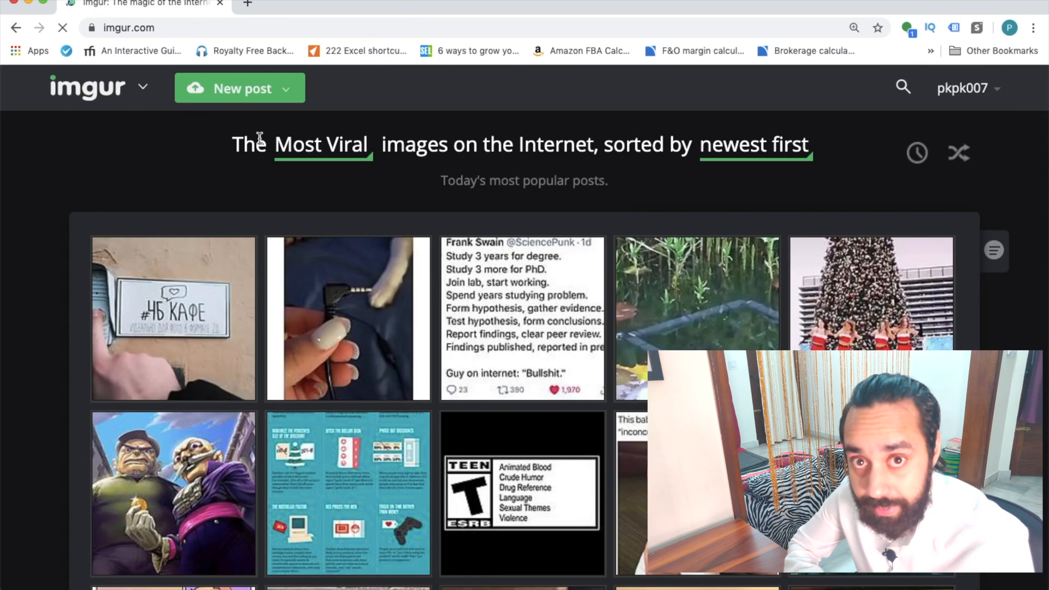
pyautogui.click(255, 88)
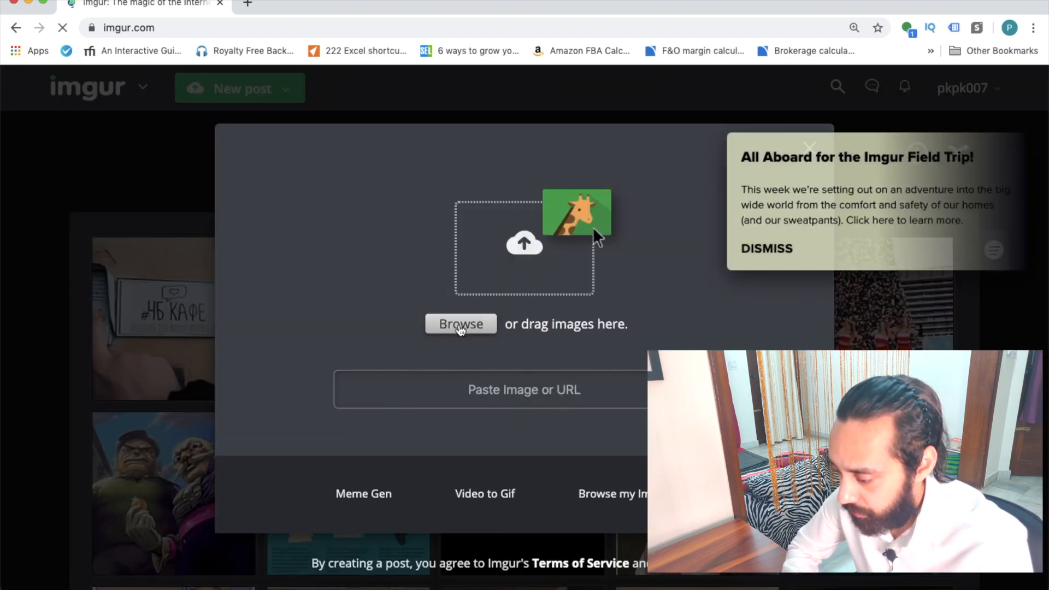
pyautogui.click(461, 326)
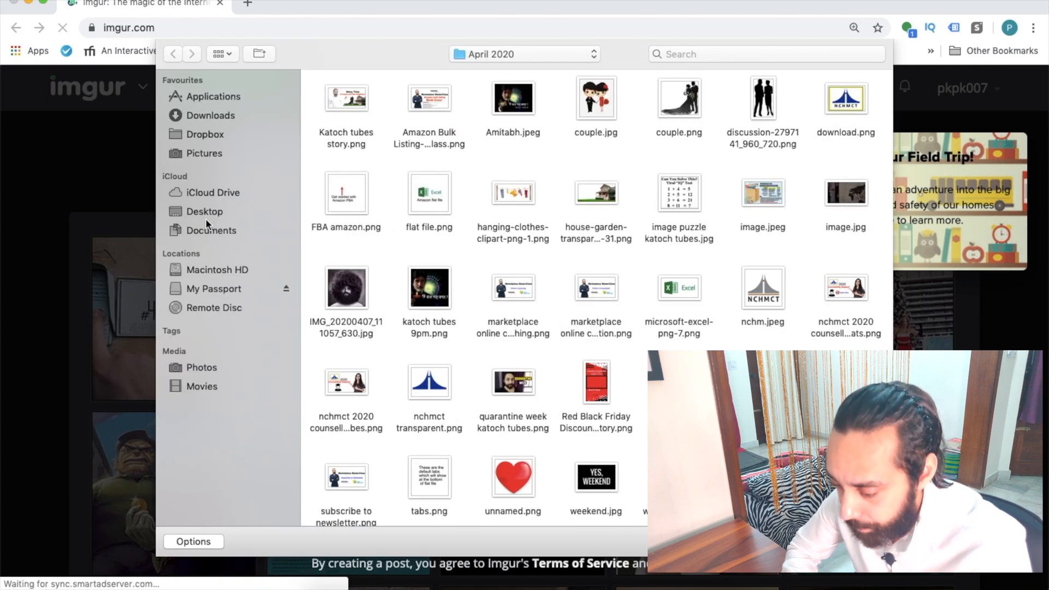
# Step: Select the four olive shirt photos DSC_0056 to DSC_0059 in drive-download > Style-5
pyautogui.doubleClick(334, 343)
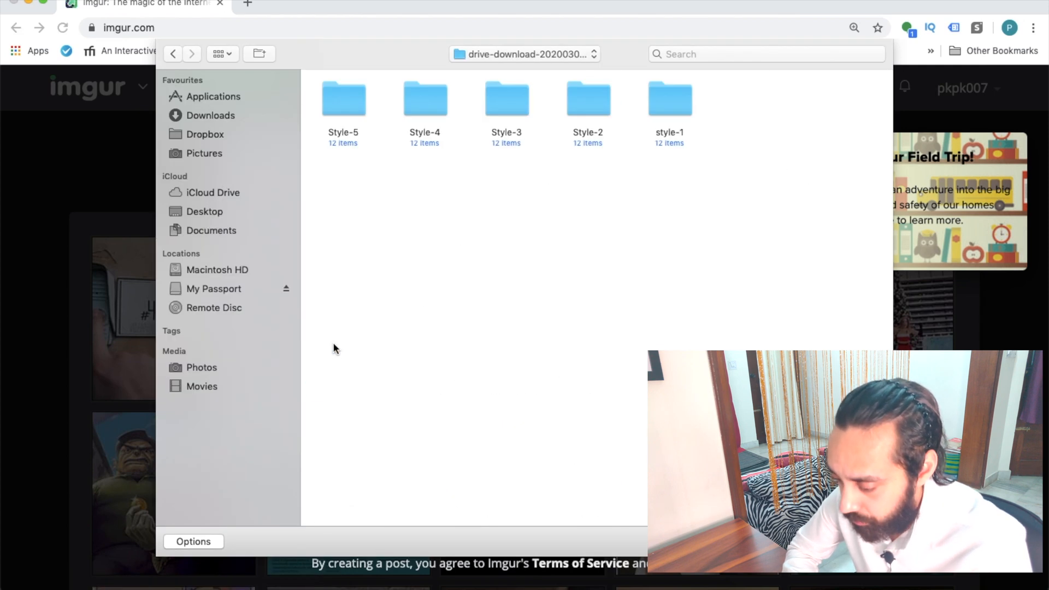
pyautogui.doubleClick(344, 103)
pyautogui.moveTo(415, 188); pyautogui.dragTo(699, 208)
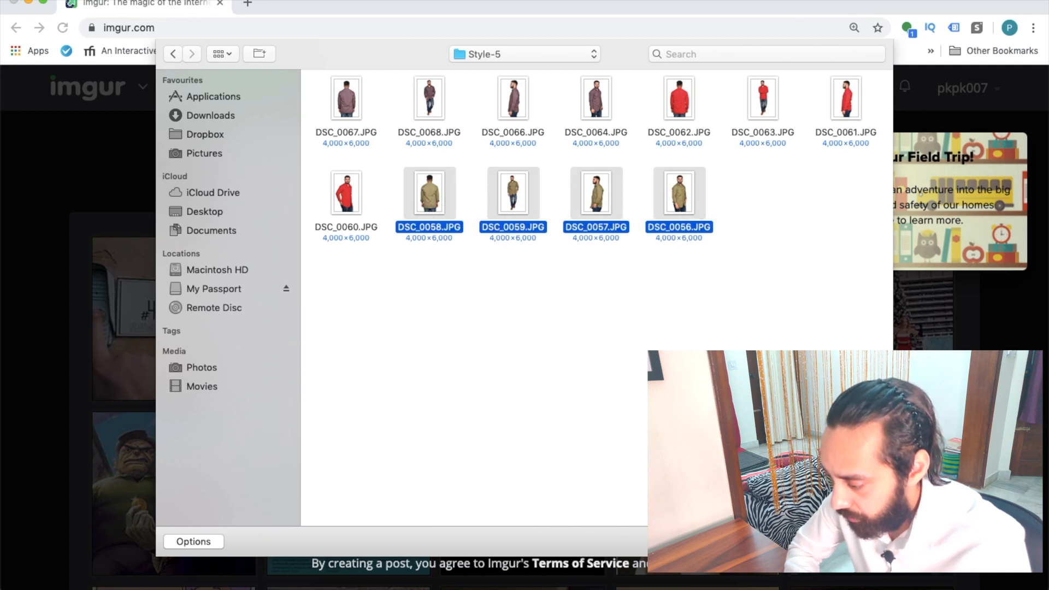
pyautogui.press('Return')
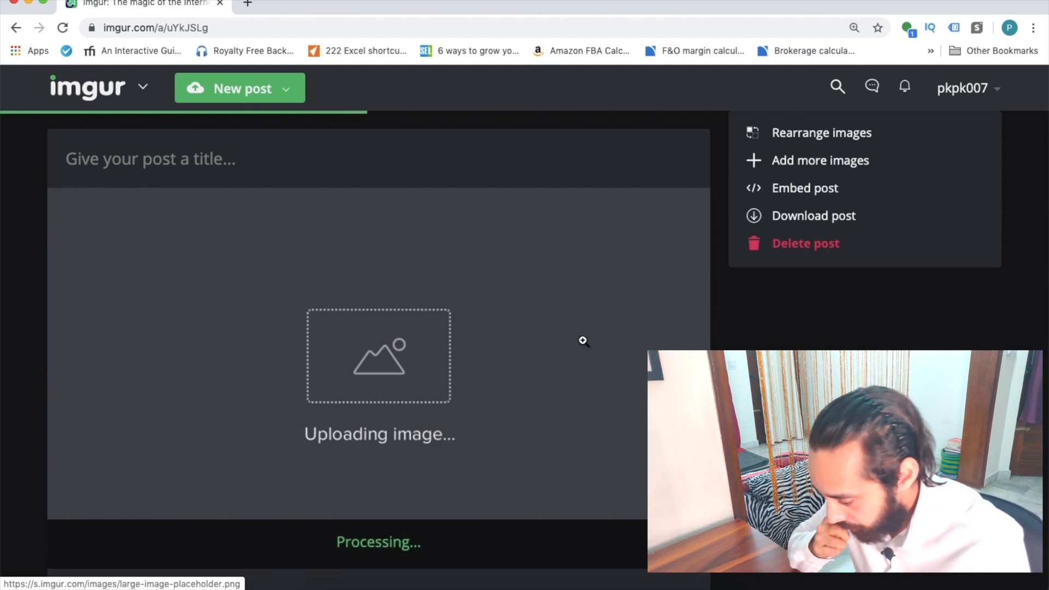
# Step: Scroll through the Imgur post to check each uploaded olive printed shirt photo
pyautogui.scroll(-15, 583, 340)
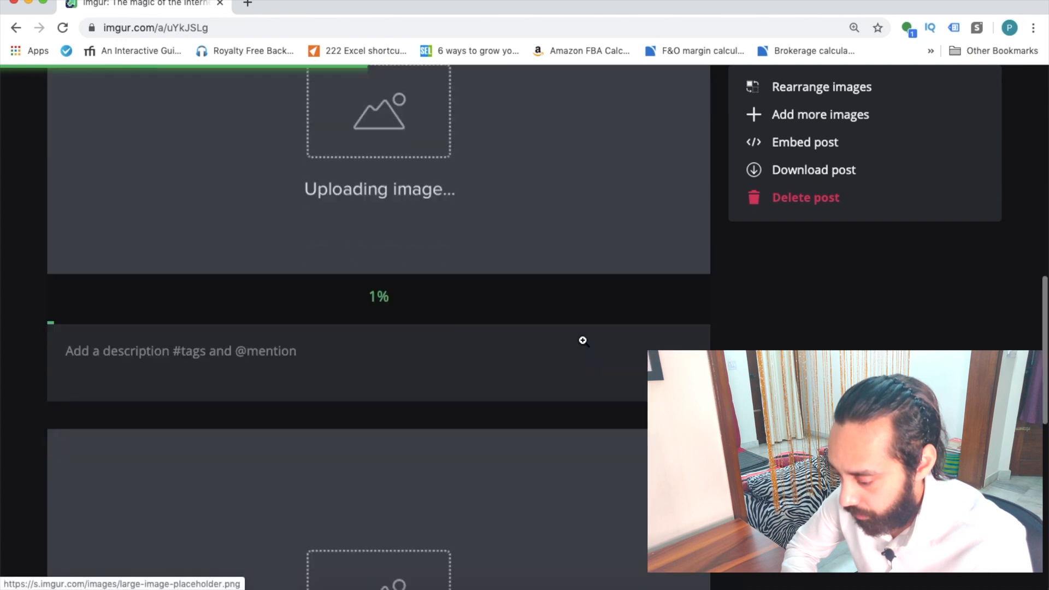
pyautogui.scroll(-6, 582, 340)
pyautogui.scroll(11, 582, 340)
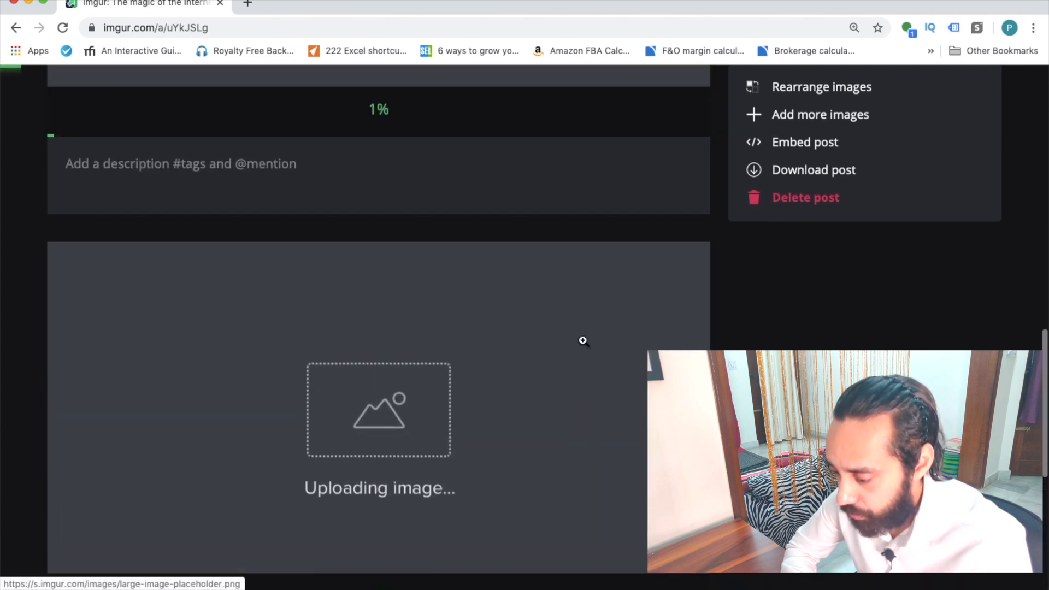
pyautogui.scroll(12, 583, 340)
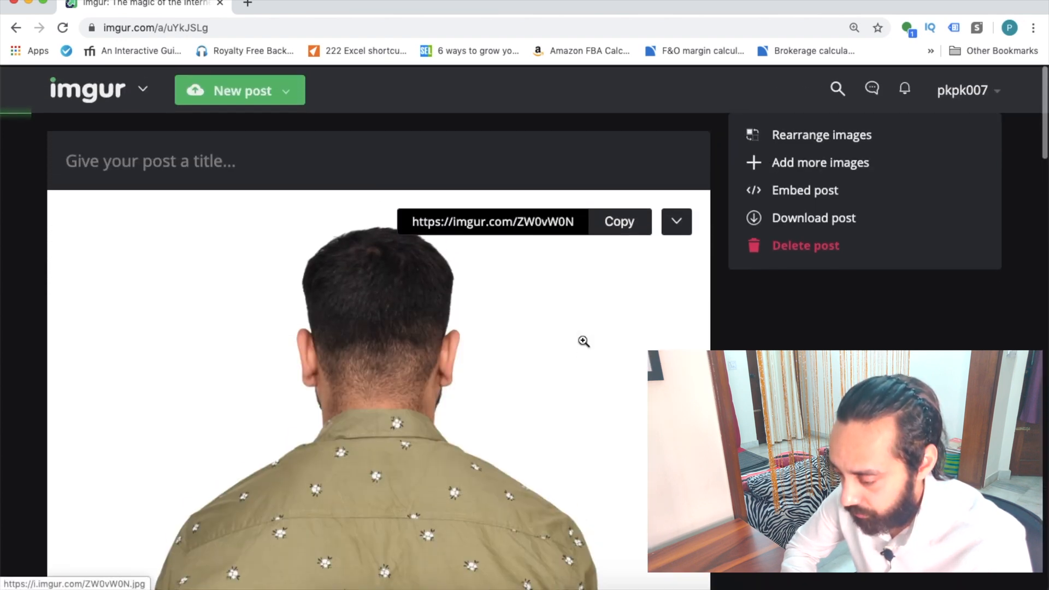
pyautogui.scroll(-2, 584, 341)
pyautogui.scroll(-3, 584, 341)
pyautogui.scroll(3, 583, 340)
pyautogui.scroll(-5, 582, 340)
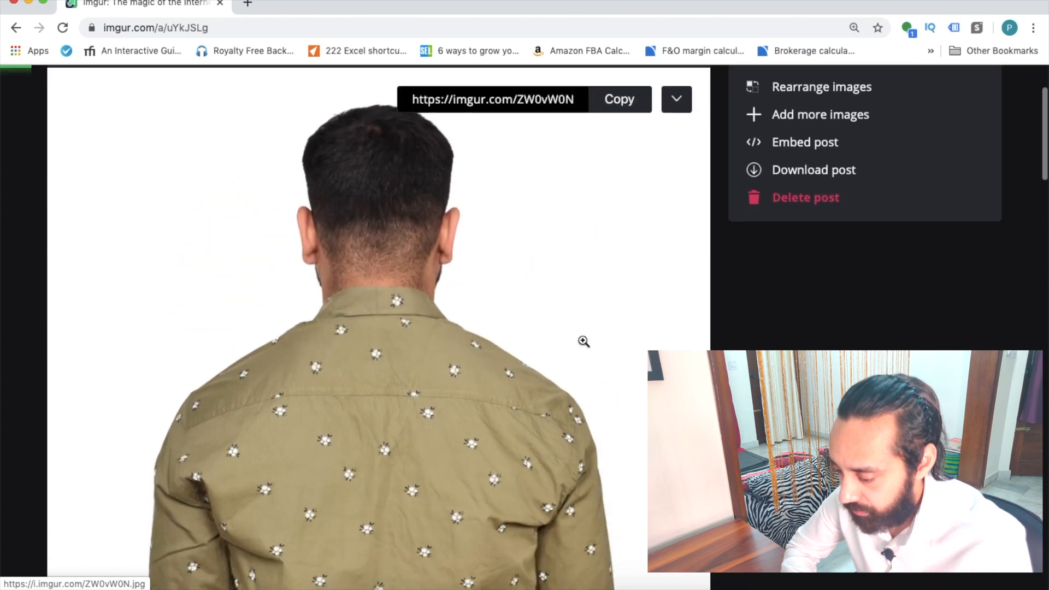
pyautogui.scroll(-10, 583, 341)
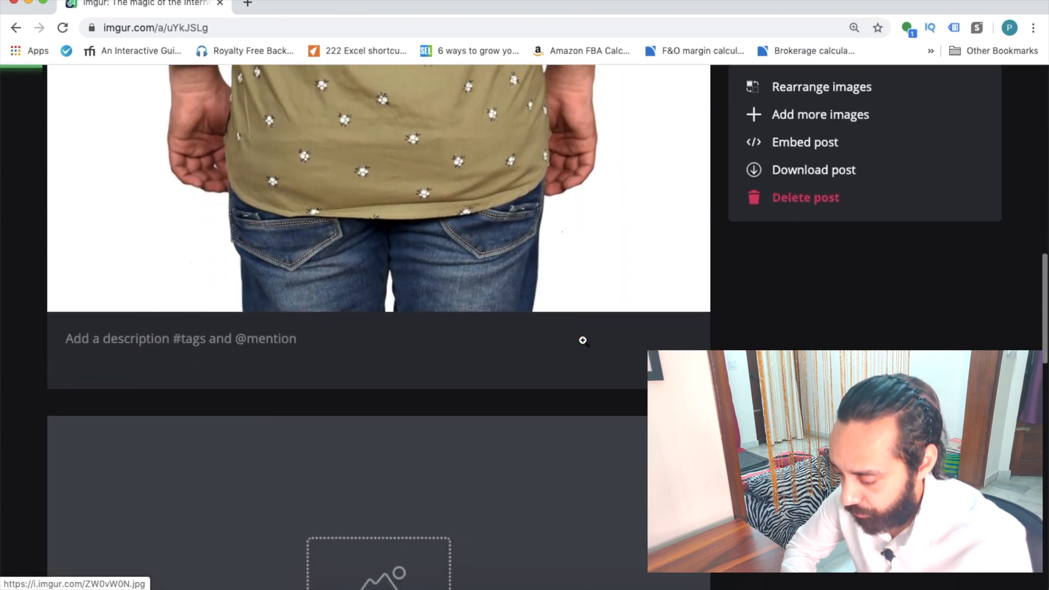
pyautogui.scroll(-3, 583, 340)
pyautogui.scroll(9, 583, 339)
pyautogui.scroll(-5, 583, 340)
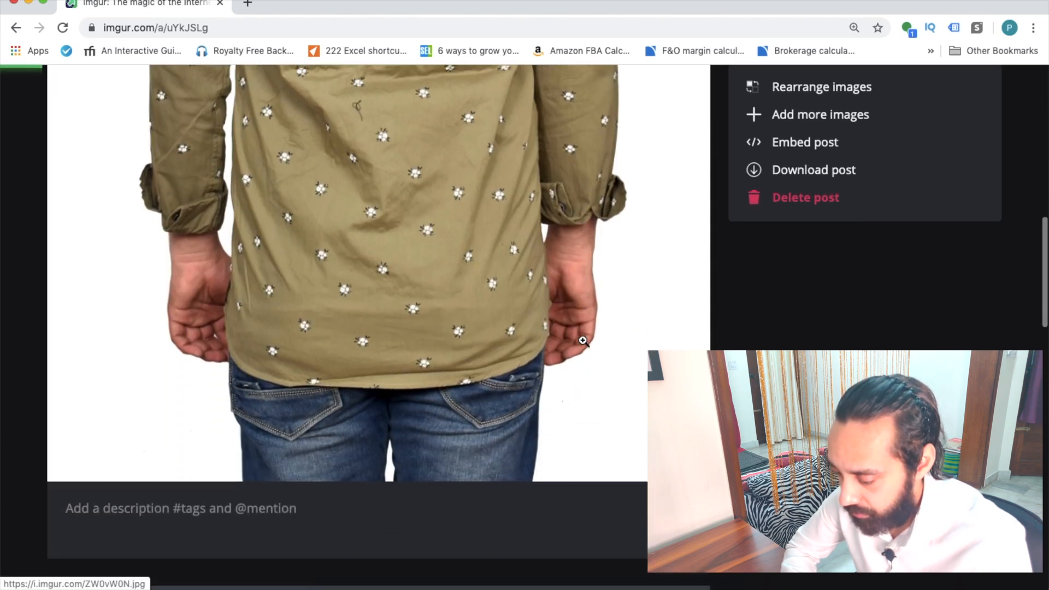
pyautogui.scroll(-6, 583, 339)
pyautogui.scroll(4, 583, 340)
pyautogui.scroll(-3, 583, 341)
pyautogui.scroll(10, 583, 340)
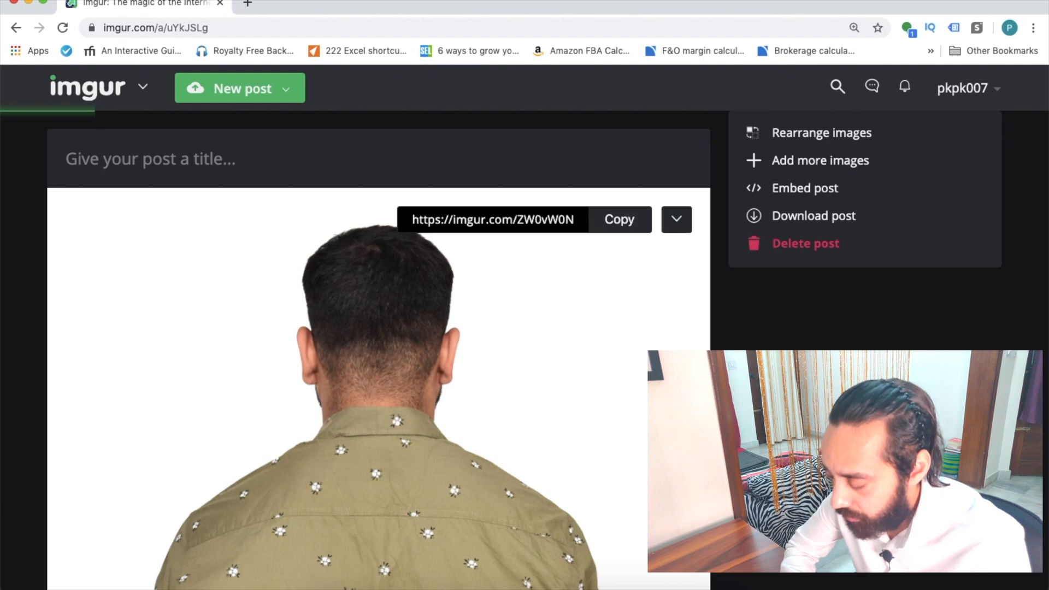
pyautogui.scroll(-10, 620, 416)
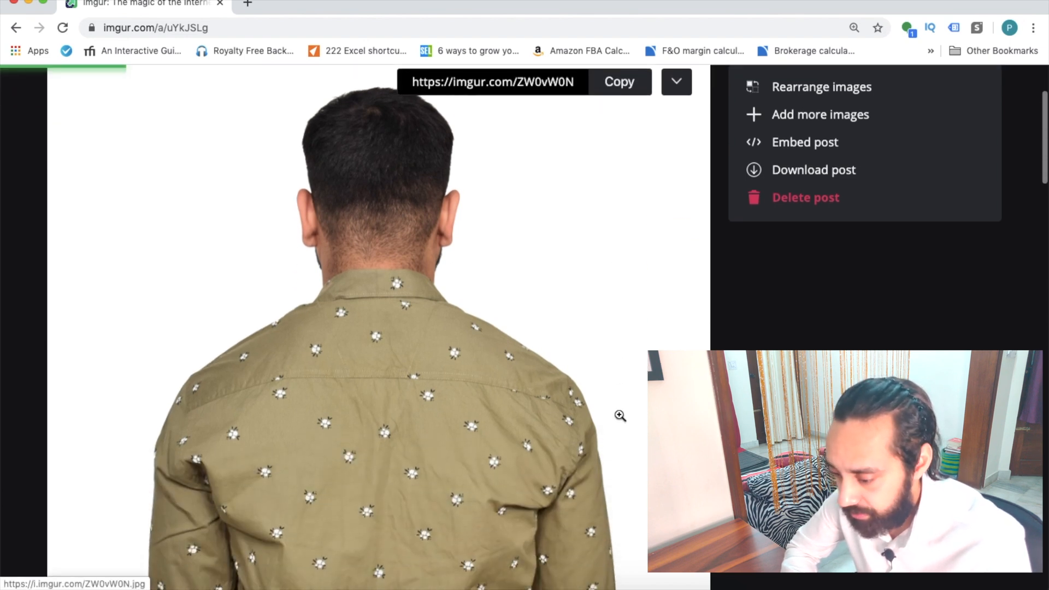
pyautogui.scroll(-4, 619, 415)
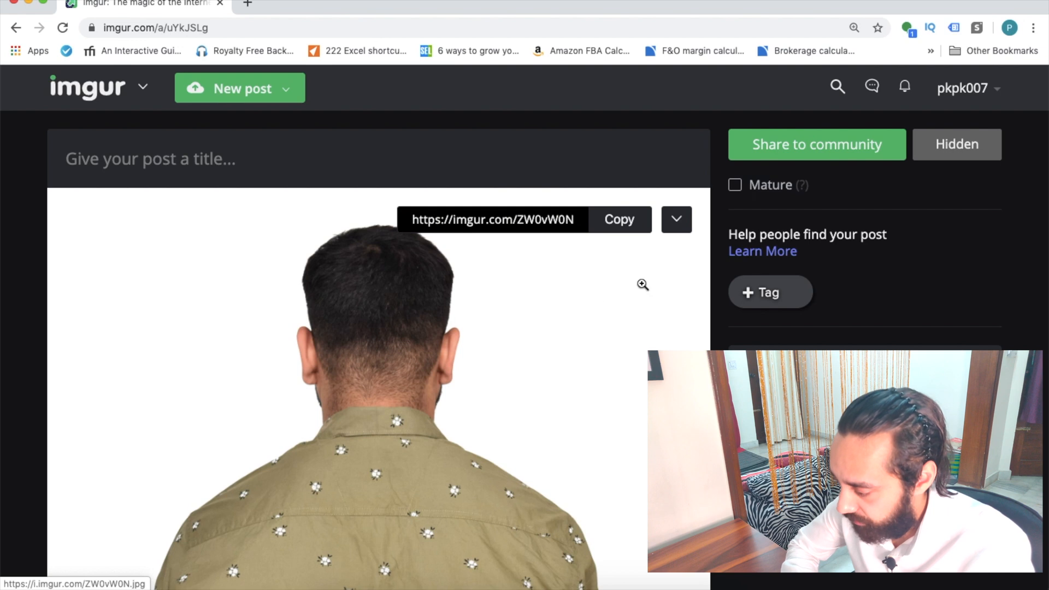
# Step: Title the Imgur post 'this is a image' and copy the first image's BBCode link
pyautogui.click(800, 147)
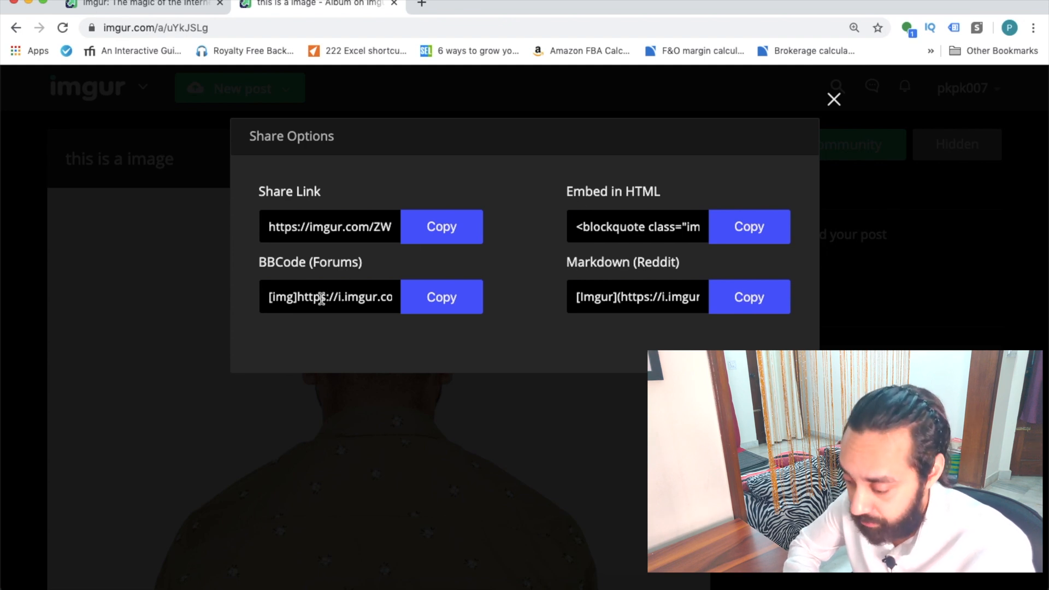
pyautogui.moveTo(297, 296); pyautogui.dragTo(440, 298)
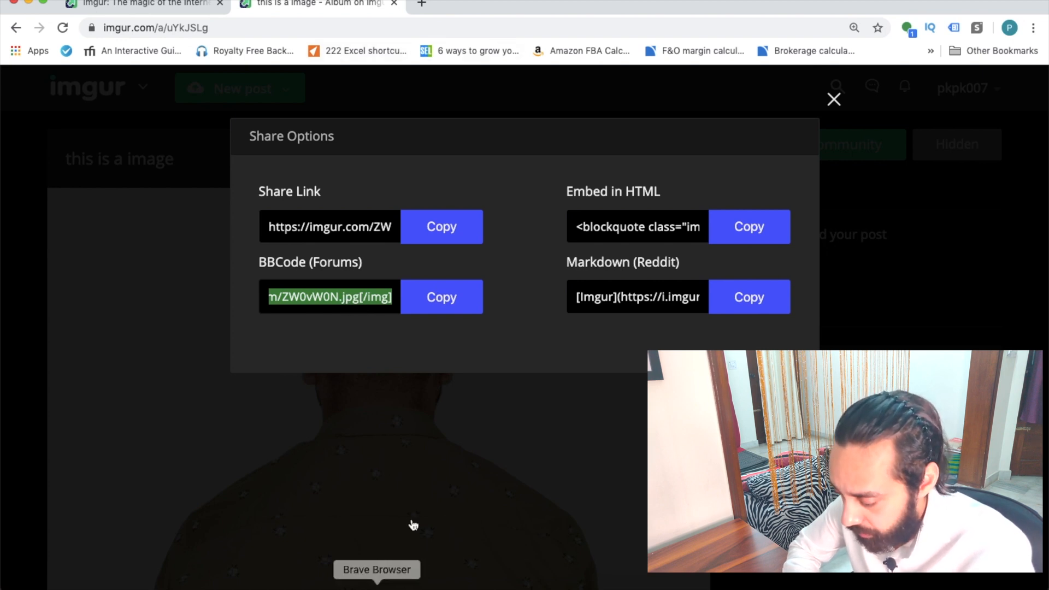
pyautogui.click(435, 301)
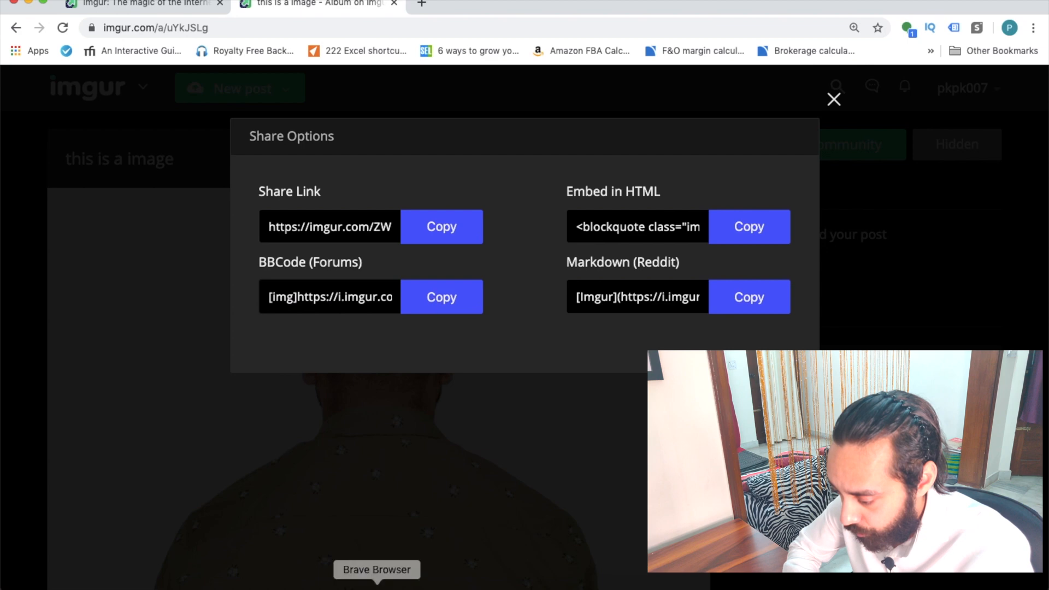
pyautogui.hotkey('ctrl', 'Up')
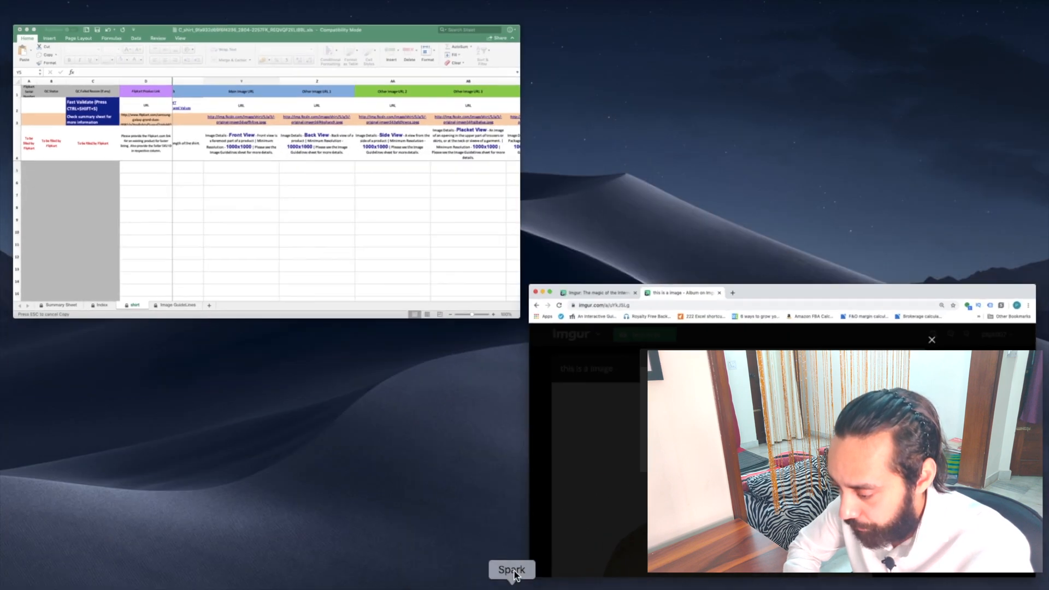
# Step: Paste the Imgur link into Y5, strip the [img] tags, and fill it down to Y7
pyautogui.click(467, 283)
pyautogui.press('super+v')
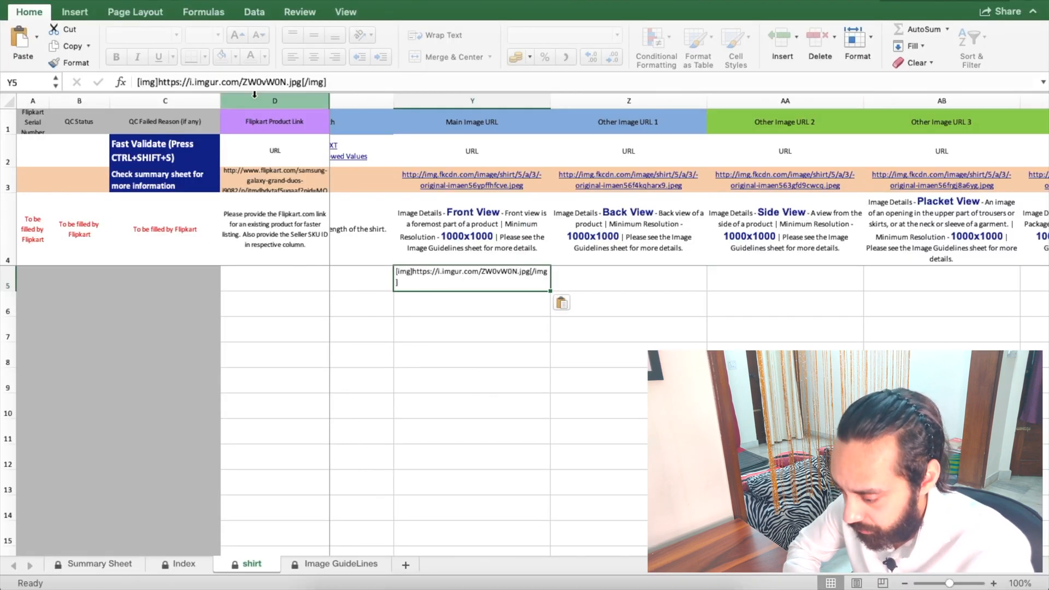
pyautogui.moveTo(158, 82); pyautogui.dragTo(86, 79)
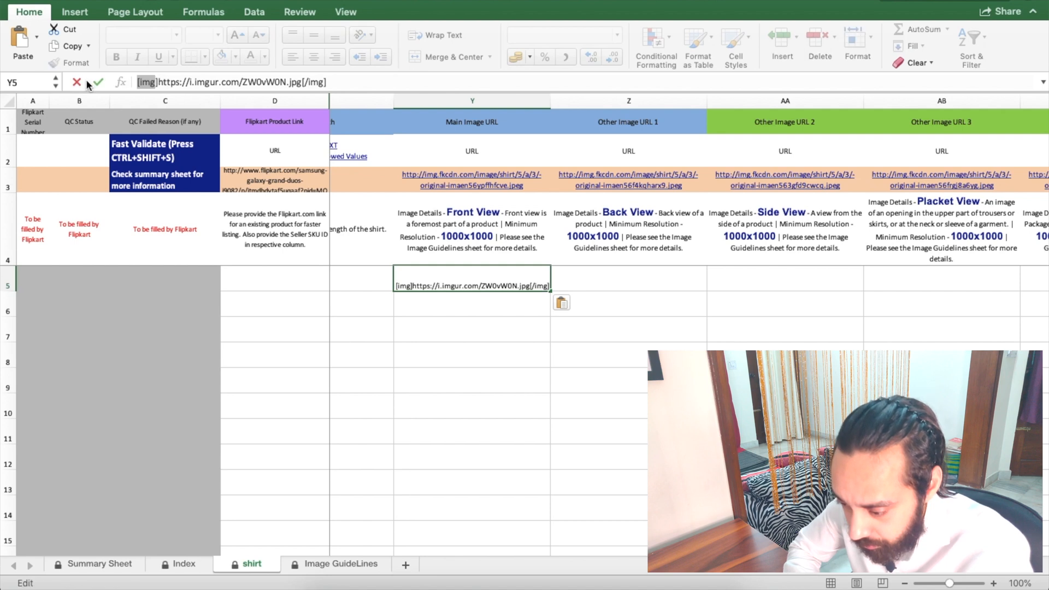
pyautogui.press('BackSpace')
pyautogui.press('Delete')
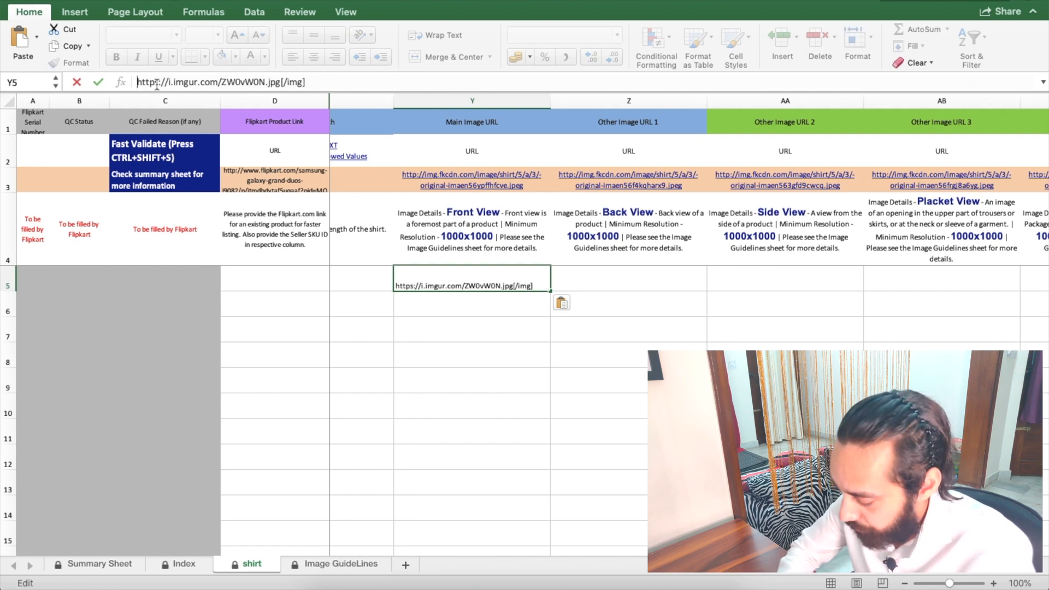
pyautogui.moveTo(281, 78); pyautogui.dragTo(383, 80)
pyautogui.press('BackSpace')
pyautogui.press('Return')
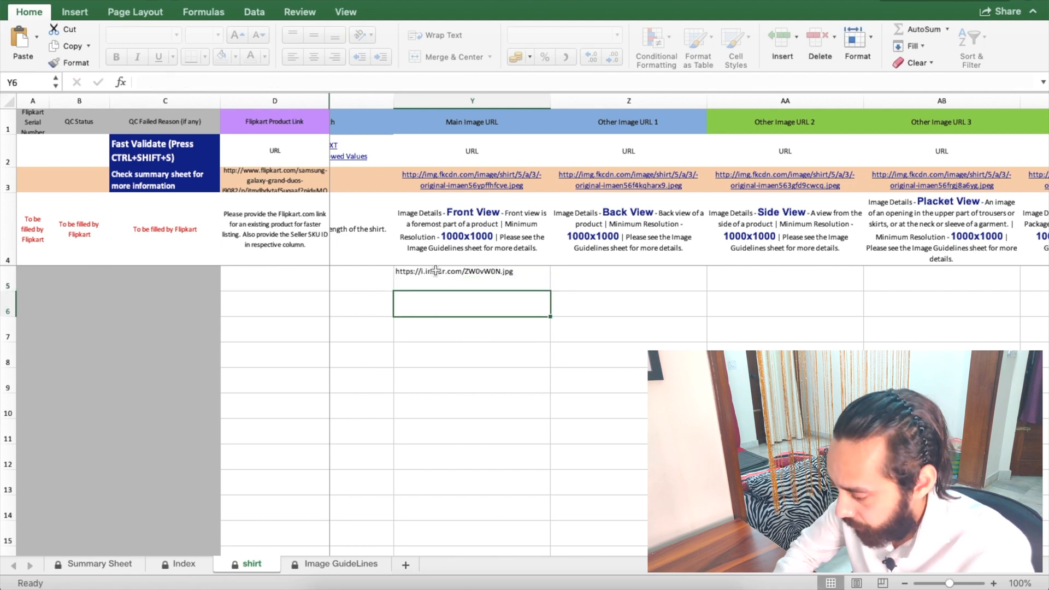
pyautogui.click(476, 276)
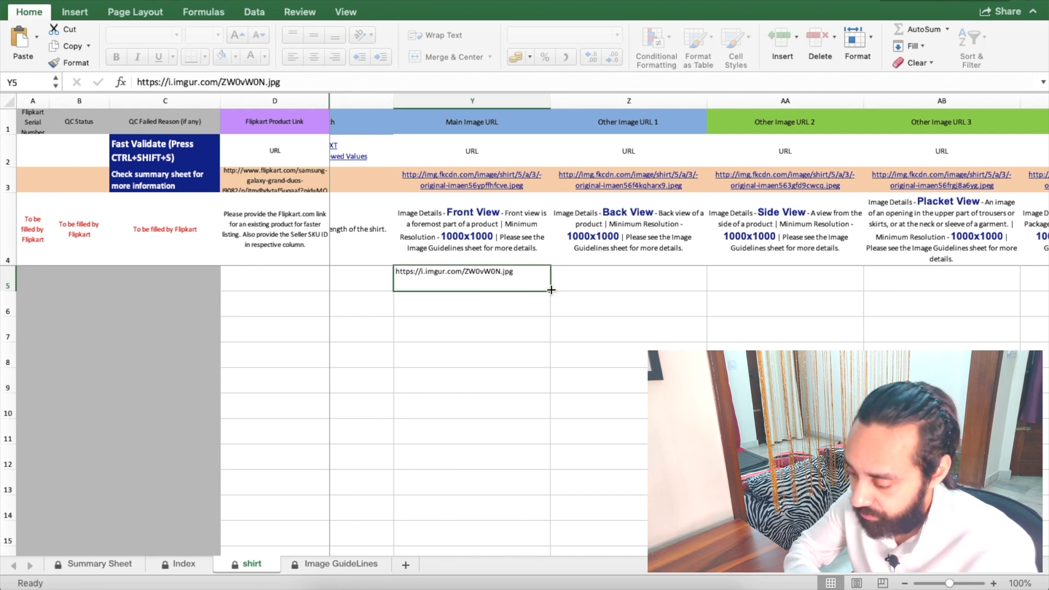
pyautogui.moveTo(552, 290); pyautogui.dragTo(545, 340)
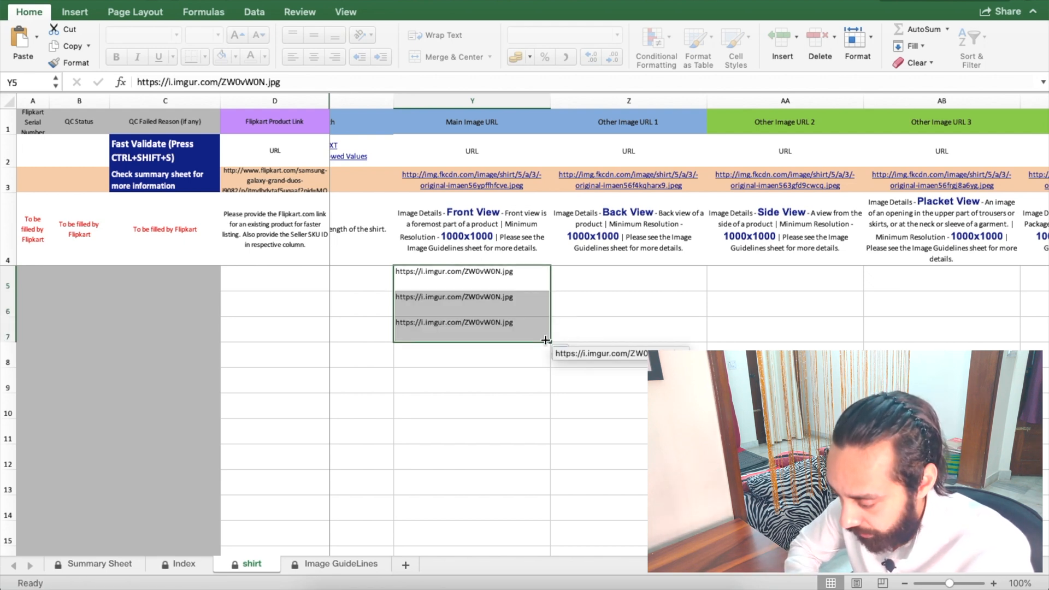
pyautogui.hscroll(5, 596, 296)
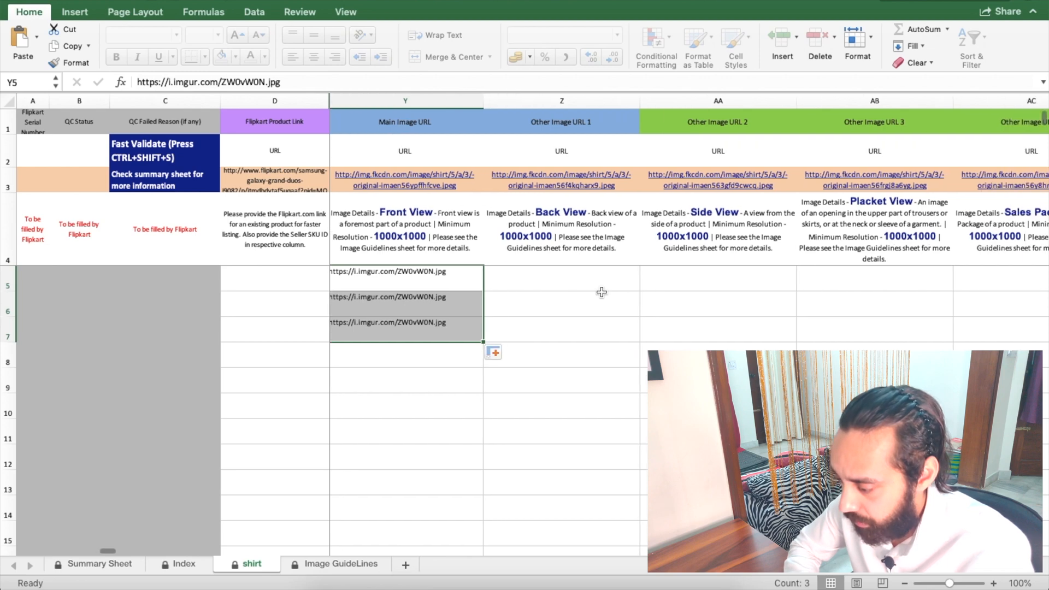
pyautogui.hscroll(-5, 468, 287)
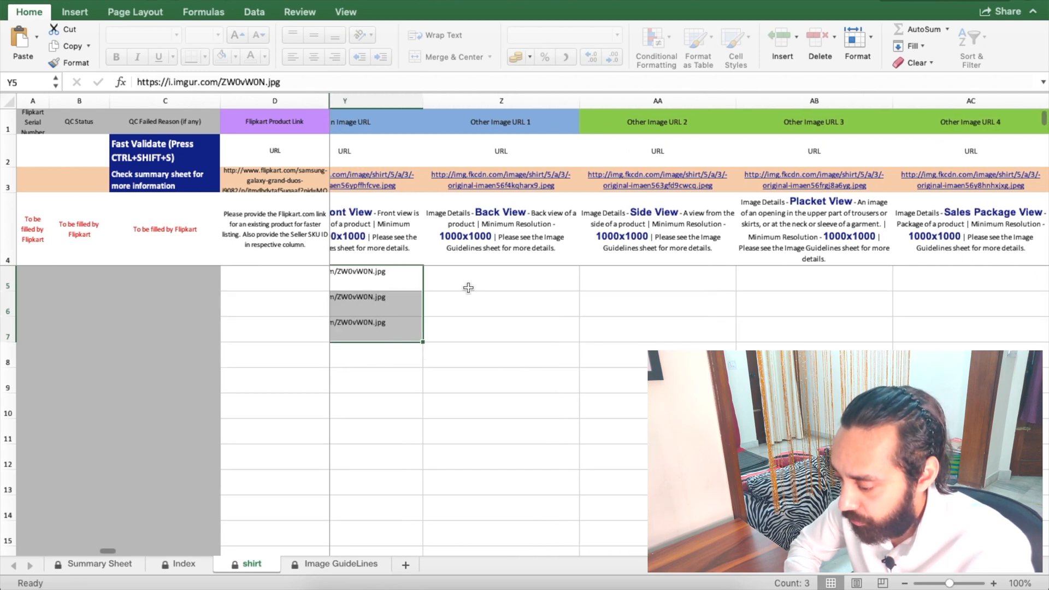
pyautogui.hscroll(5, 468, 286)
# Step: Back in Imgur, close the share options and open the next image's options
pyautogui.hotkey('ctrl', 'Up')
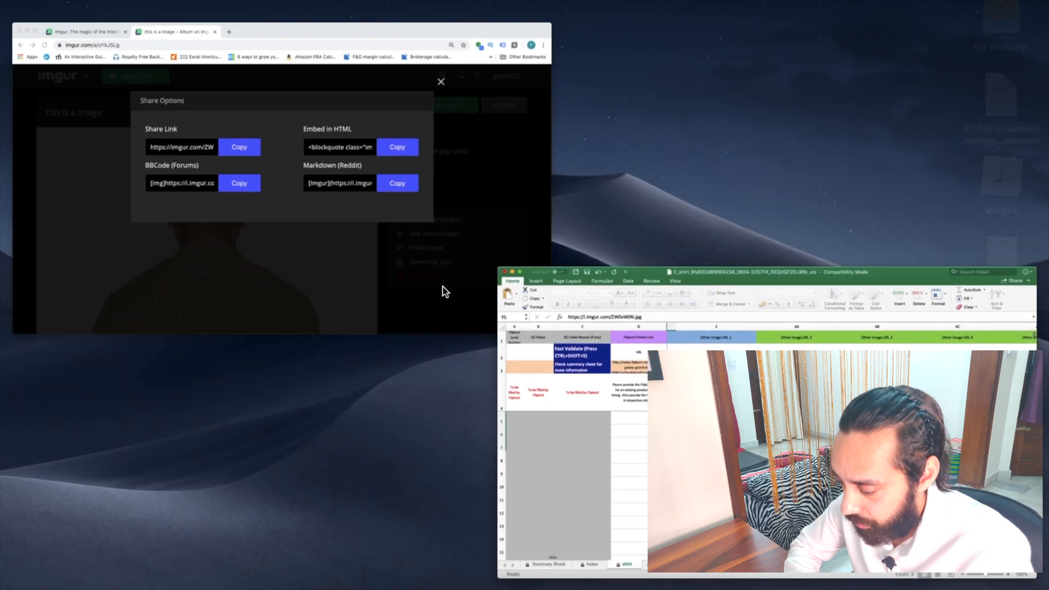
pyautogui.click(425, 265)
pyautogui.click(830, 101)
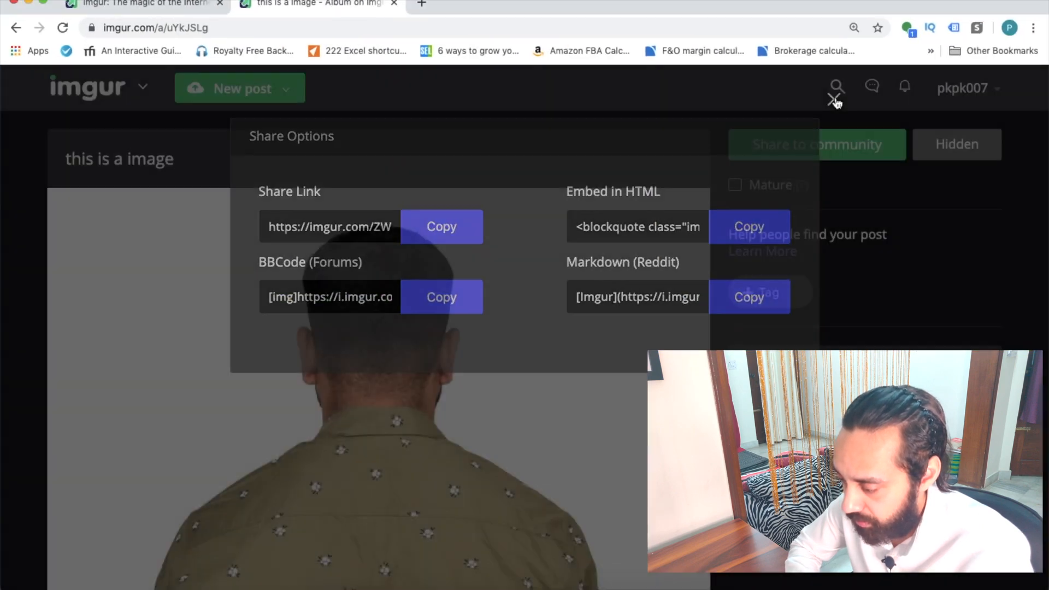
pyautogui.scroll(-10, 383, 267)
pyautogui.scroll(-10, 375, 270)
pyautogui.click(676, 191)
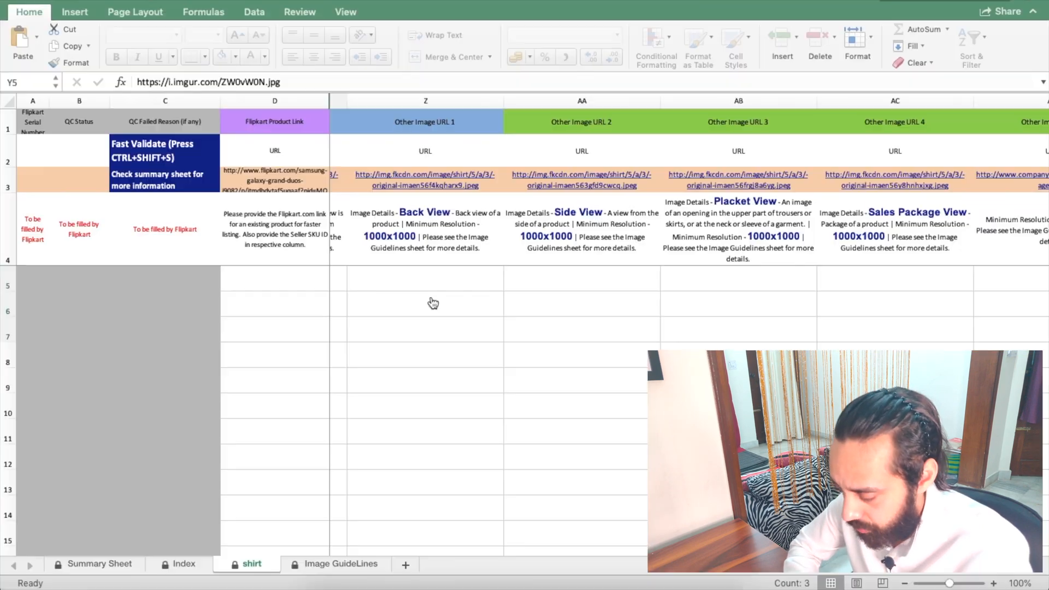
# Step: Copy the Y5:Y7 image link into the other image URL and main palette columns (Z, AA, AB, AC, AF)
pyautogui.press('super+v')
pyautogui.click(563, 196)
pyautogui.press('super+c')
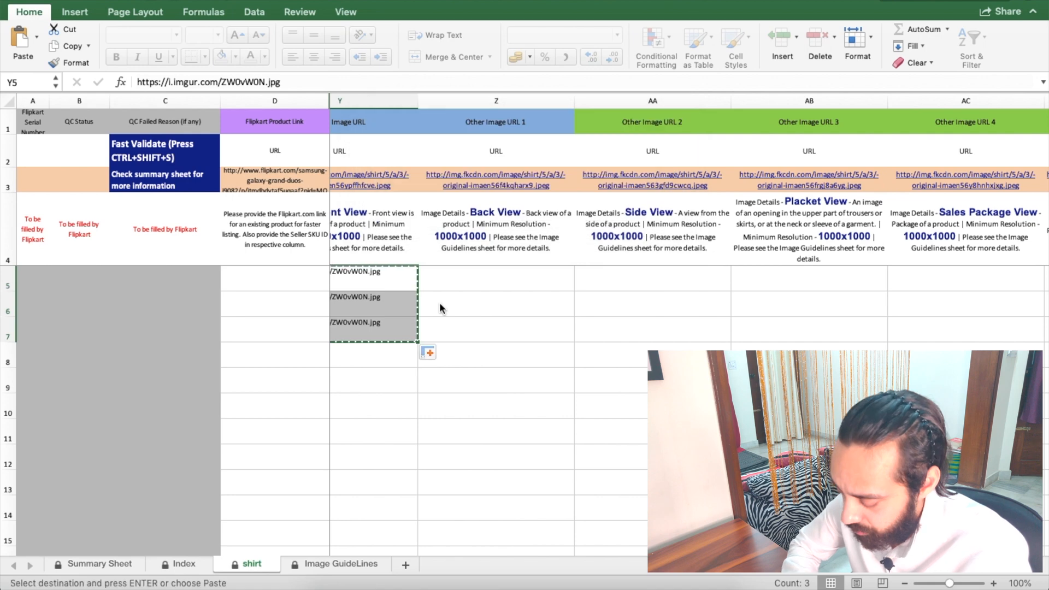
pyautogui.press('Right')
pyautogui.press('super+v')
pyautogui.press('Right')
pyautogui.press('super+v')
pyautogui.press('Right')
pyautogui.press('super+v')
pyautogui.press('Right')
pyautogui.press('Right')
pyautogui.press('Right')
pyautogui.press('Right')
pyautogui.press('super+v')
pyautogui.press('Right')
pyautogui.press('Right')
pyautogui.hscroll(-10, 439, 303)
pyautogui.click(587, 279)
pyautogui.press('super+v')
pyautogui.press('Down')
pyautogui.hscroll(8, 588, 280)
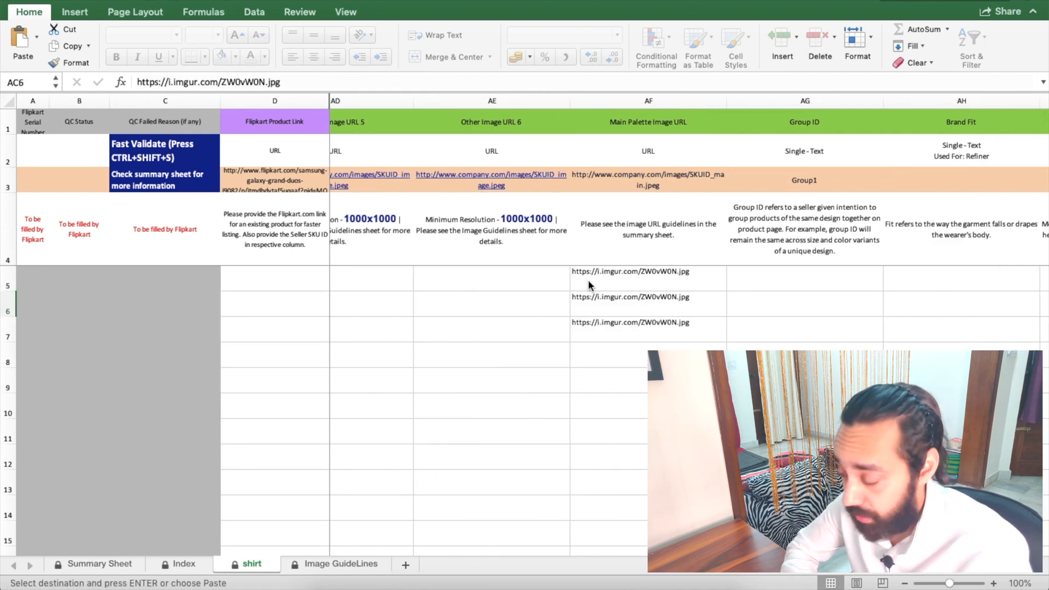
pyautogui.hscroll(4, 588, 280)
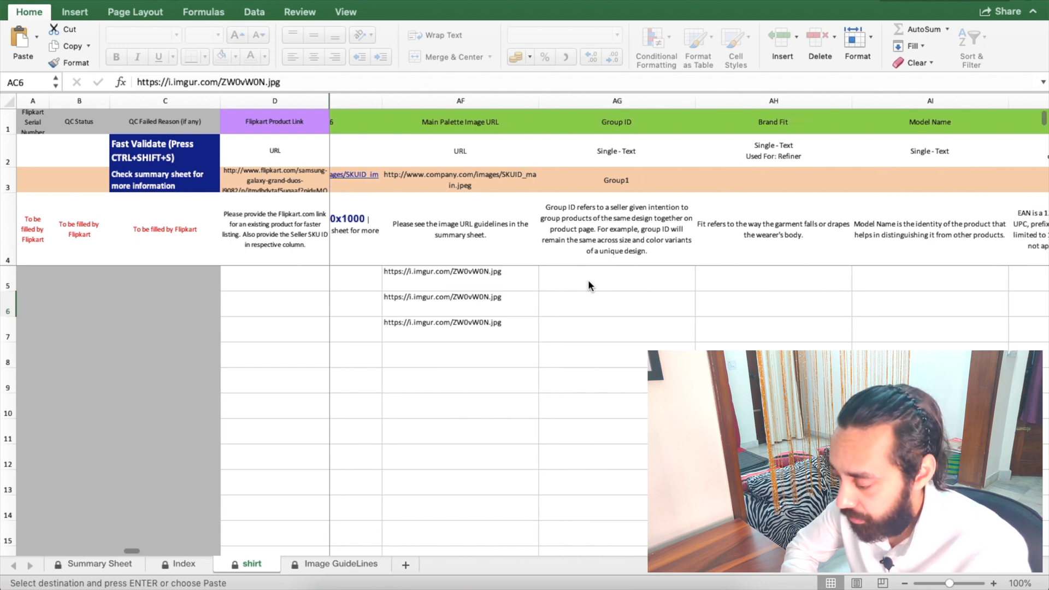
pyautogui.hscroll(3, 588, 280)
# Step: Enter CASUALKHAKI as the Group ID in AG5 and copy it into AG6 and AG7
pyautogui.click(482, 283)
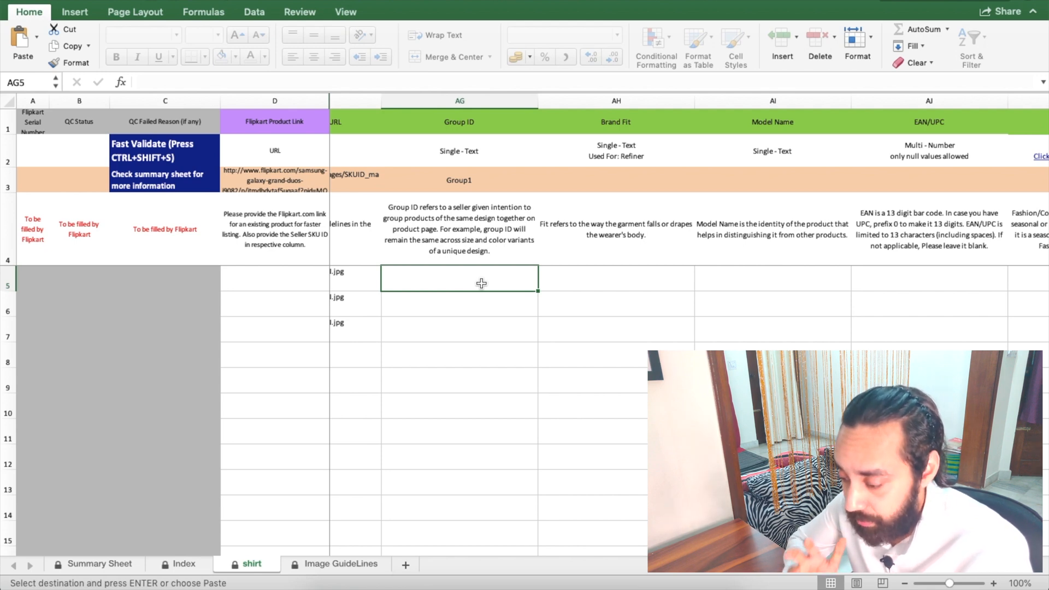
pyautogui.press('Up')
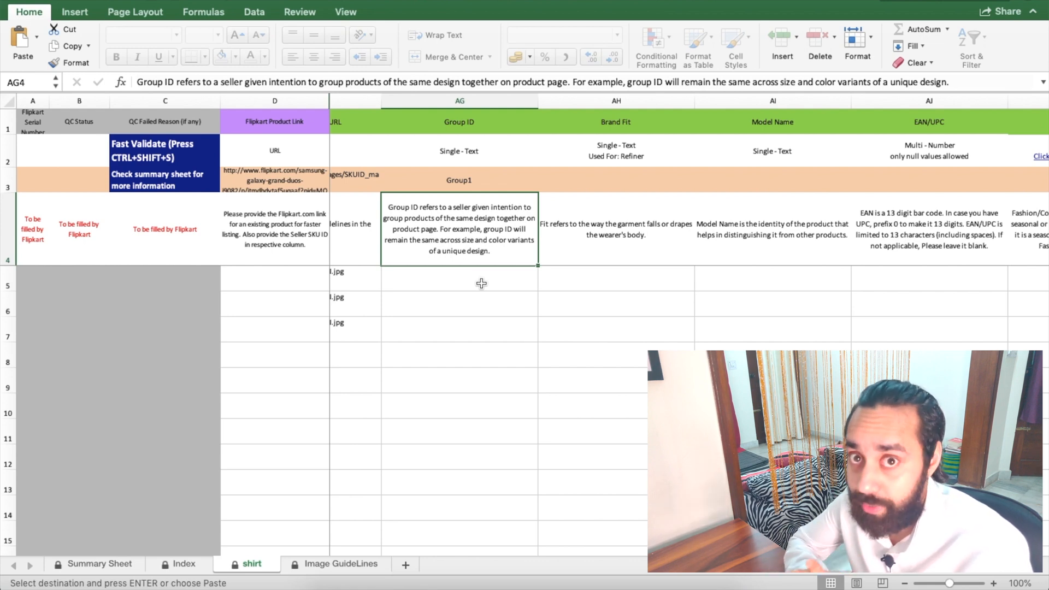
pyautogui.click(476, 282)
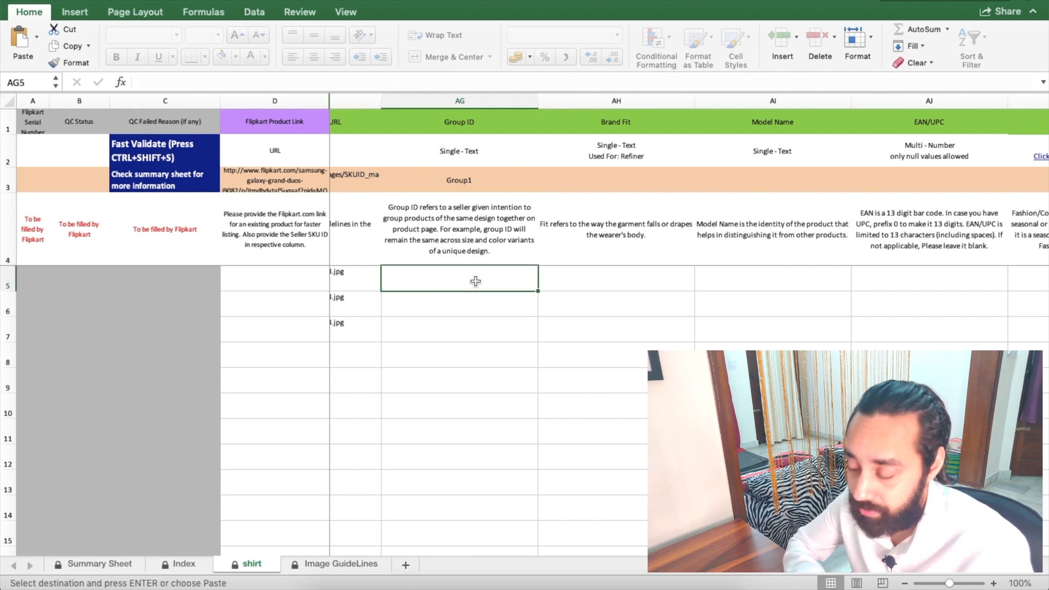
pyautogui.write('CASUALKHA')
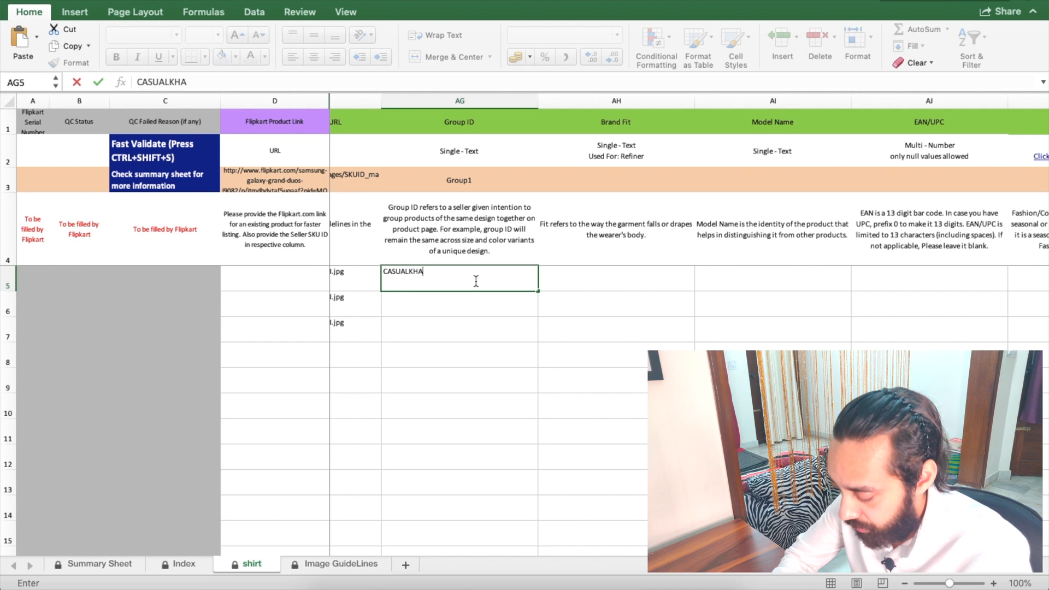
pyautogui.press('Return')
pyautogui.click(476, 281)
pyautogui.hotkey('ctrl', 'c')
pyautogui.press('Down')
pyautogui.hotkey('ctrl', 'v')
pyautogui.press('Down')
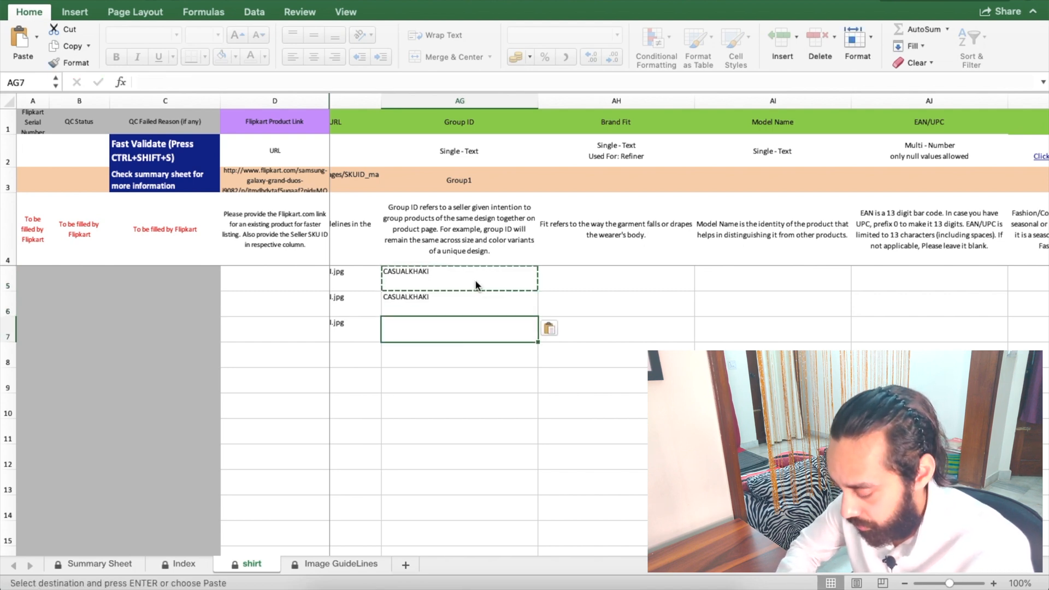
pyautogui.hotkey('ctrl', 'v')
pyautogui.press('Right')
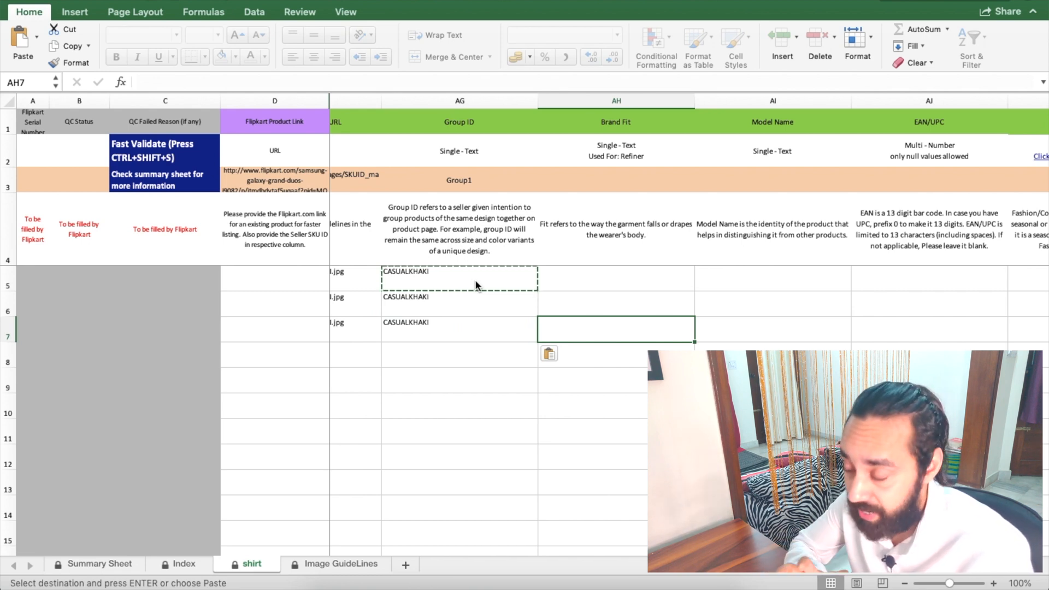
pyautogui.press('Left')
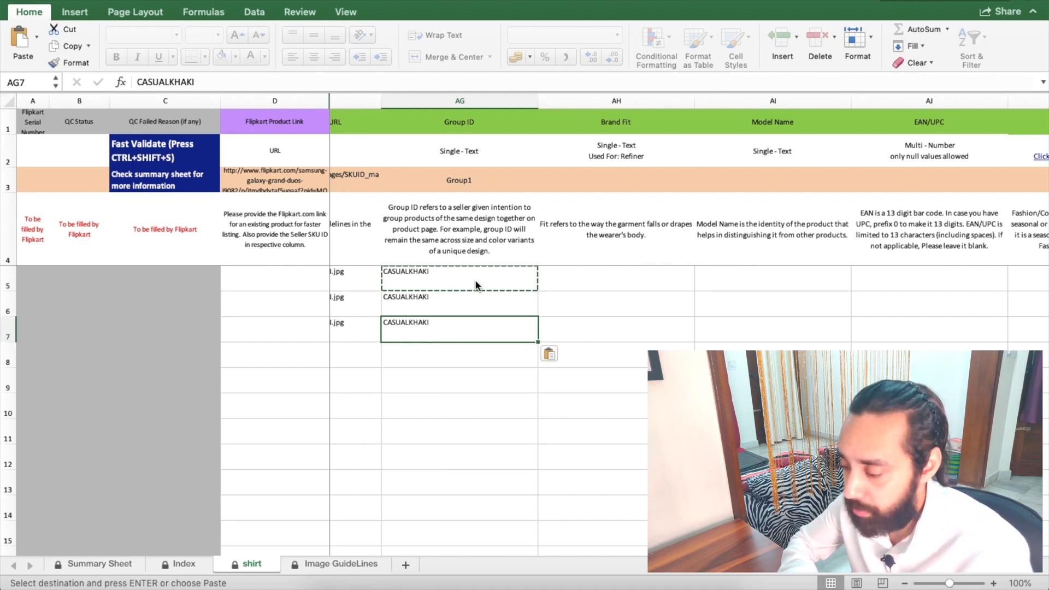
# Step: Enter Slim Fit in Brand Fit cell AH5 and fill it down to AH7
pyautogui.click(457, 277)
pyautogui.click(602, 277)
pyautogui.write('Slim Fit')
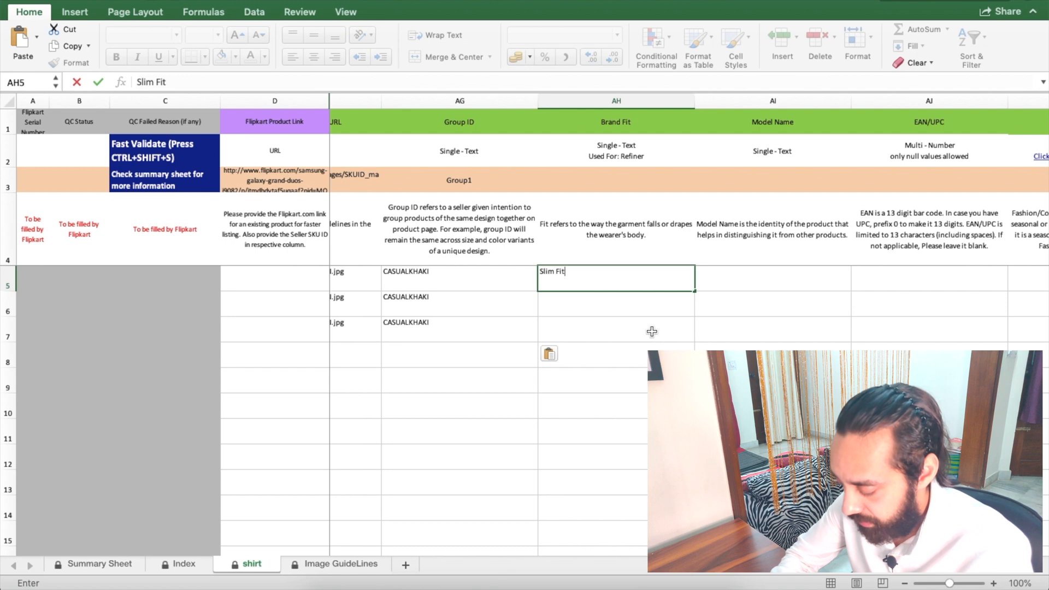
pyautogui.press('Return')
pyautogui.click(652, 279)
pyautogui.moveTo(695, 293); pyautogui.dragTo(696, 336)
pyautogui.hscroll(3, 655, 316)
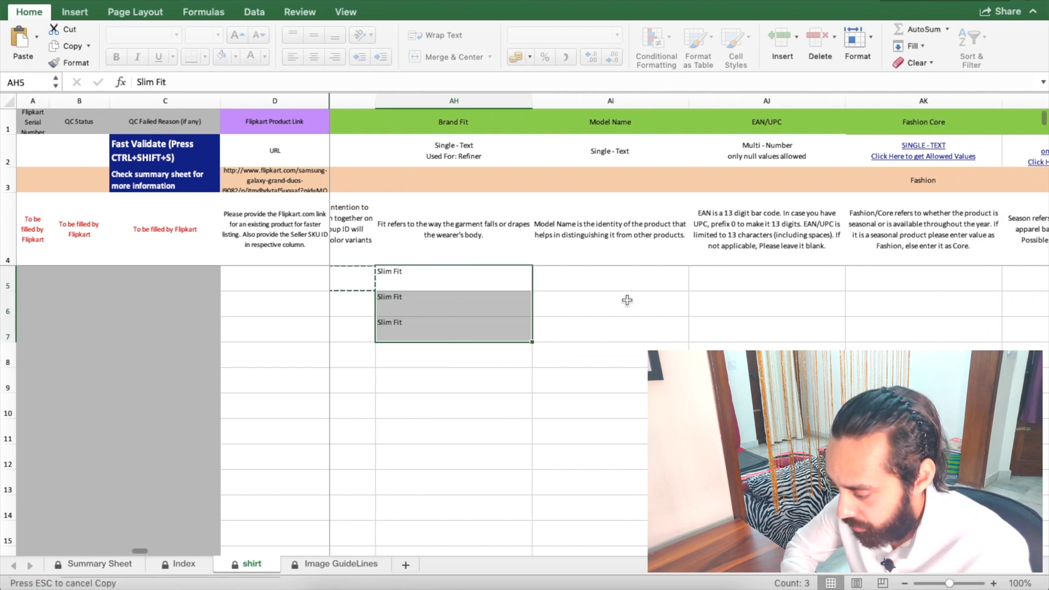
pyautogui.hscroll(2, 634, 284)
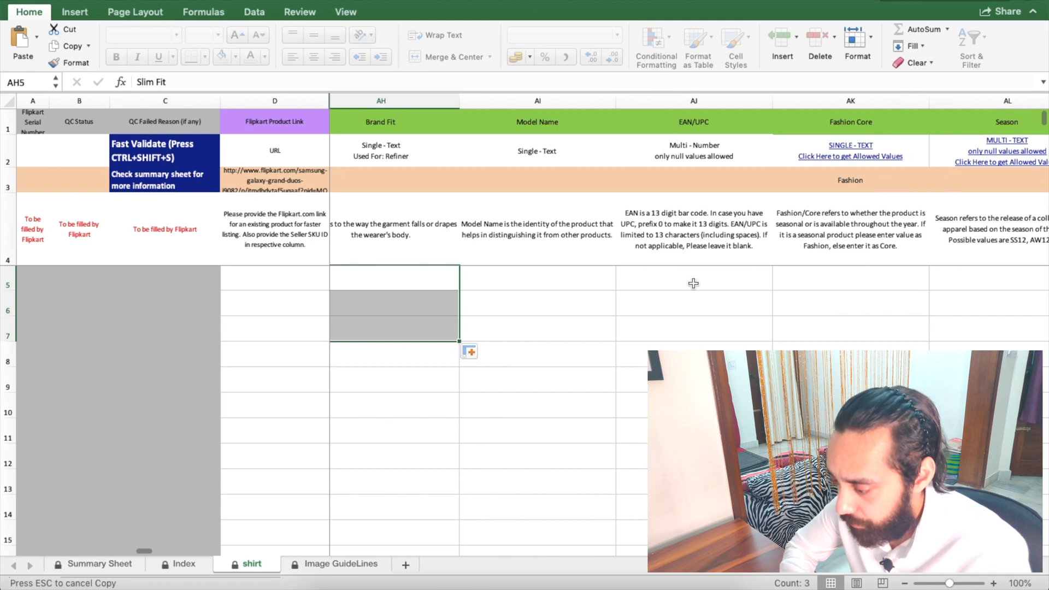
pyautogui.hscroll(2, 693, 283)
pyautogui.hscroll(3, 568, 283)
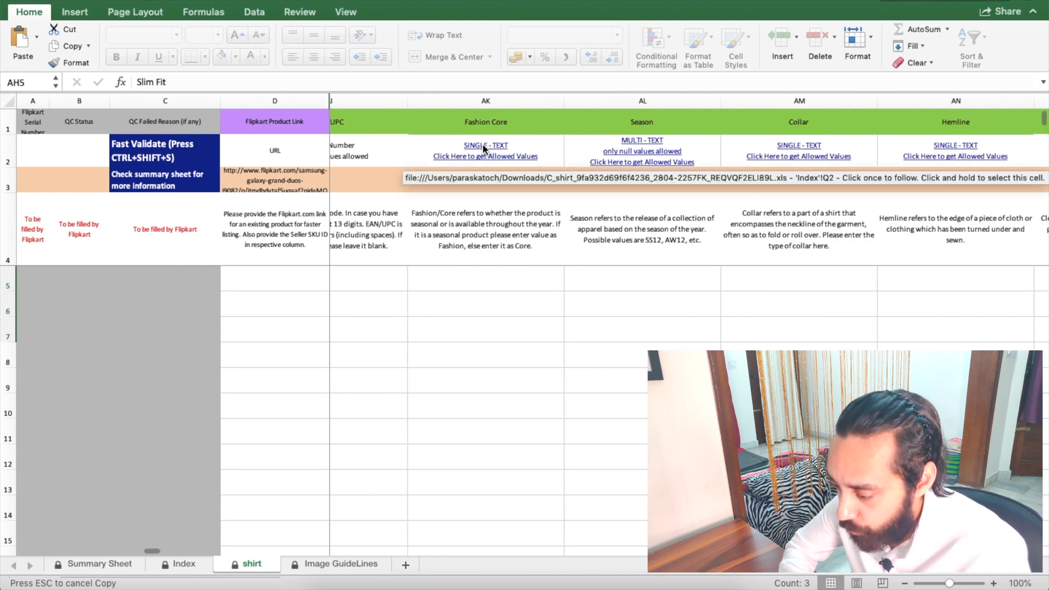
# Step: Copy Fashion from the Index sheet into Fashion Core AK5 and fill it down to AK7
pyautogui.click(484, 147)
pyautogui.click(546, 141)
pyautogui.press('cmd+c')
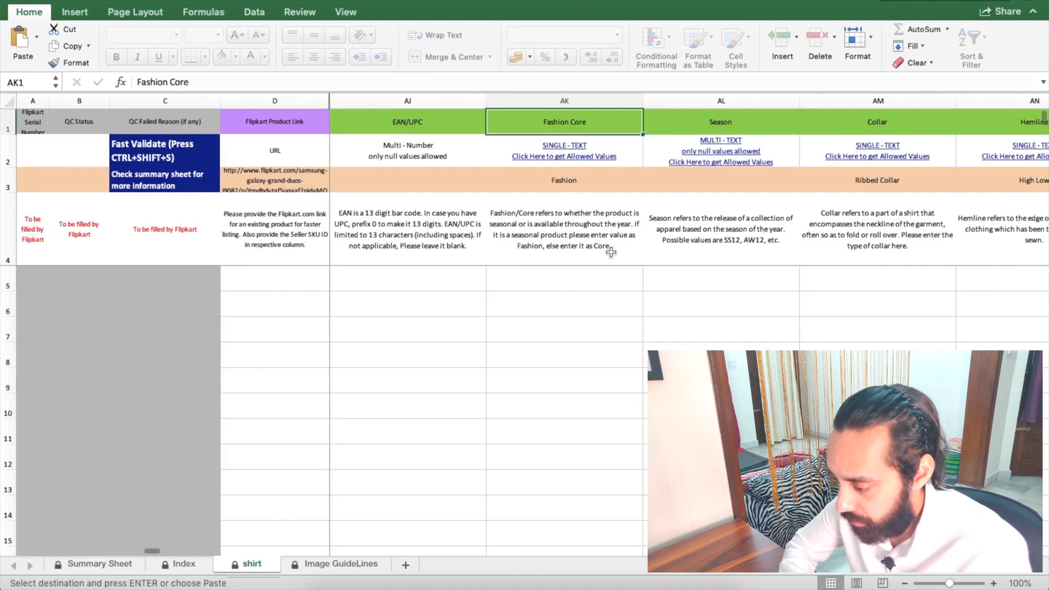
pyautogui.hotkey('ctrl', 'pagedown')
pyautogui.click(570, 273)
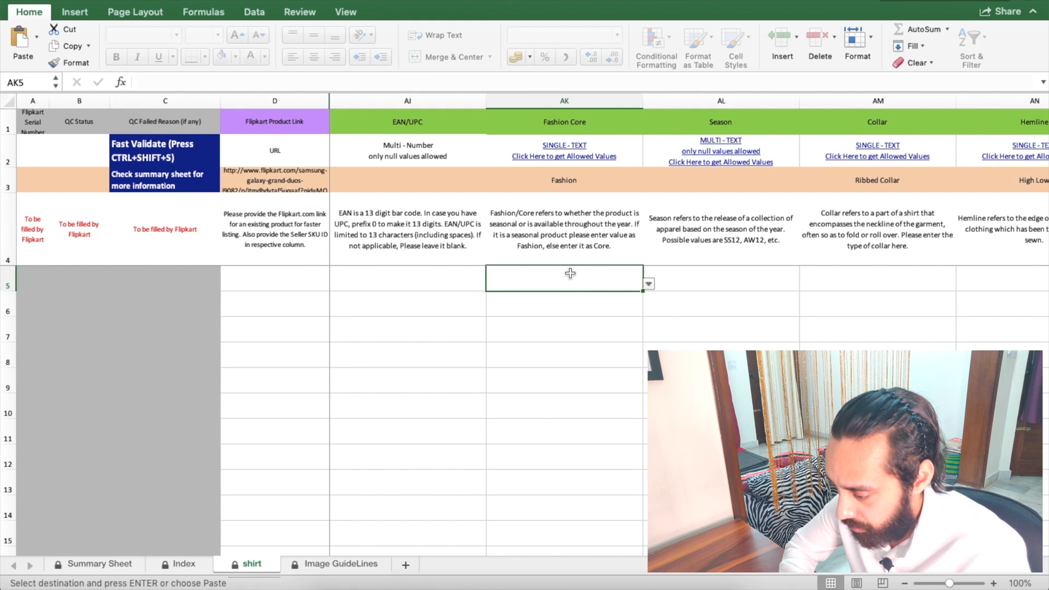
pyautogui.press('super+v')
pyautogui.moveTo(641, 303); pyautogui.dragTo(642, 342)
pyautogui.hscroll(1, 568, 275)
# Step: Find the allowed Season value SS20 on the Index sheet
pyautogui.click(569, 275)
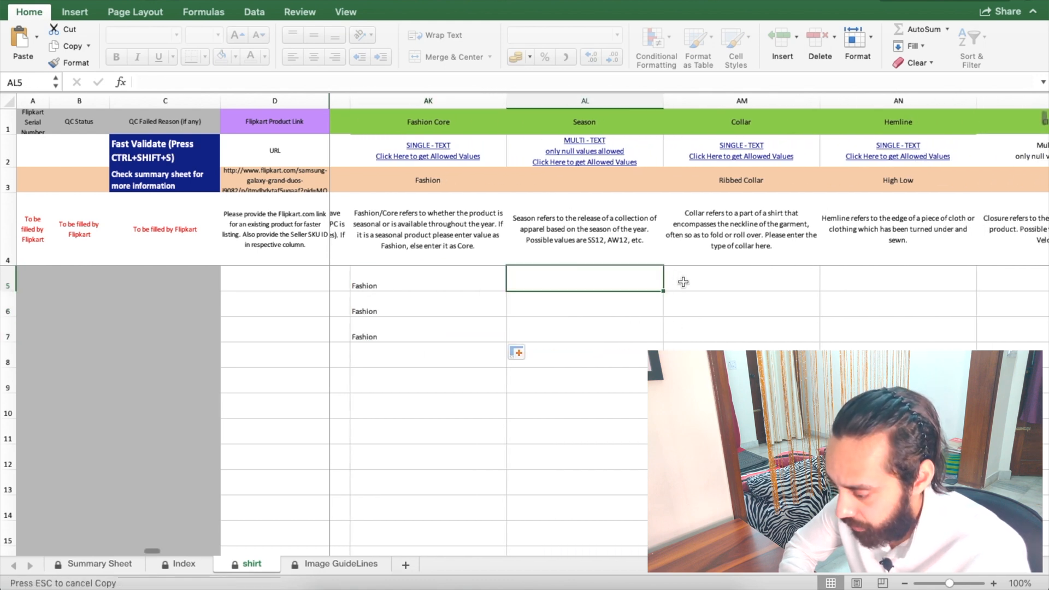
pyautogui.hotkey('ctrl', 'pageup')
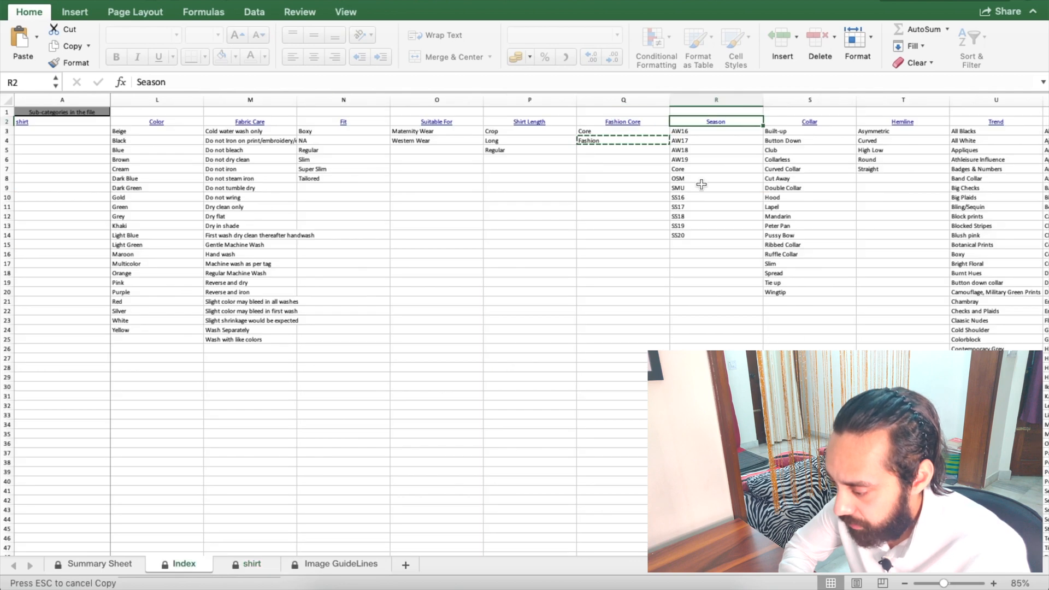
pyautogui.hscroll(1, 700, 184)
pyautogui.click(577, 235)
# Step: Copy SS20 from the Index sheet into Season cells AL5 through AL7
pyautogui.press('super+c')
pyautogui.click(602, 125)
pyautogui.hotkey('ctrl', 'pagedown')
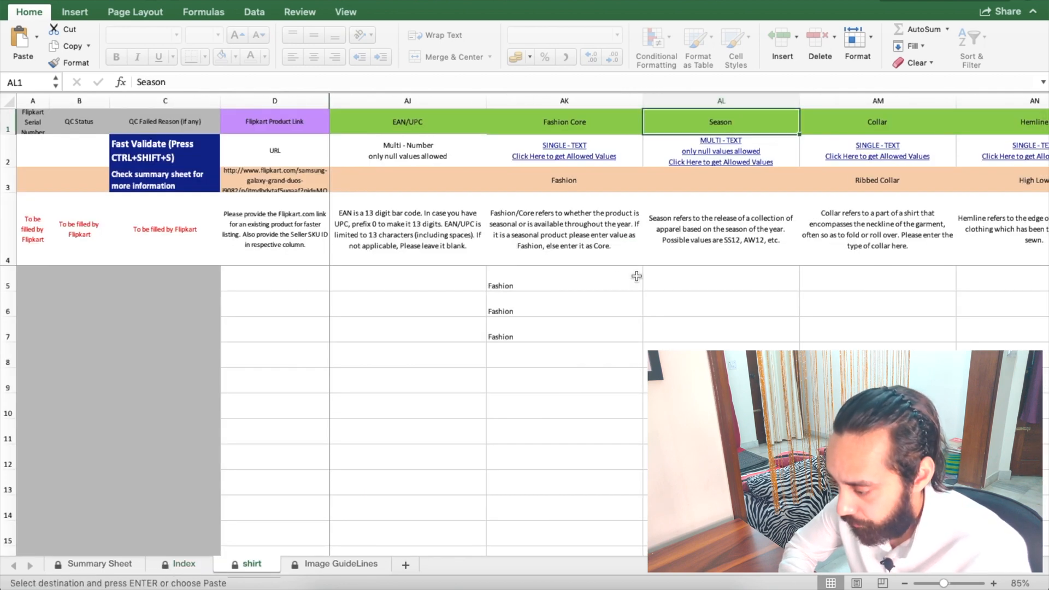
pyautogui.click(720, 282)
pyautogui.press('super+v')
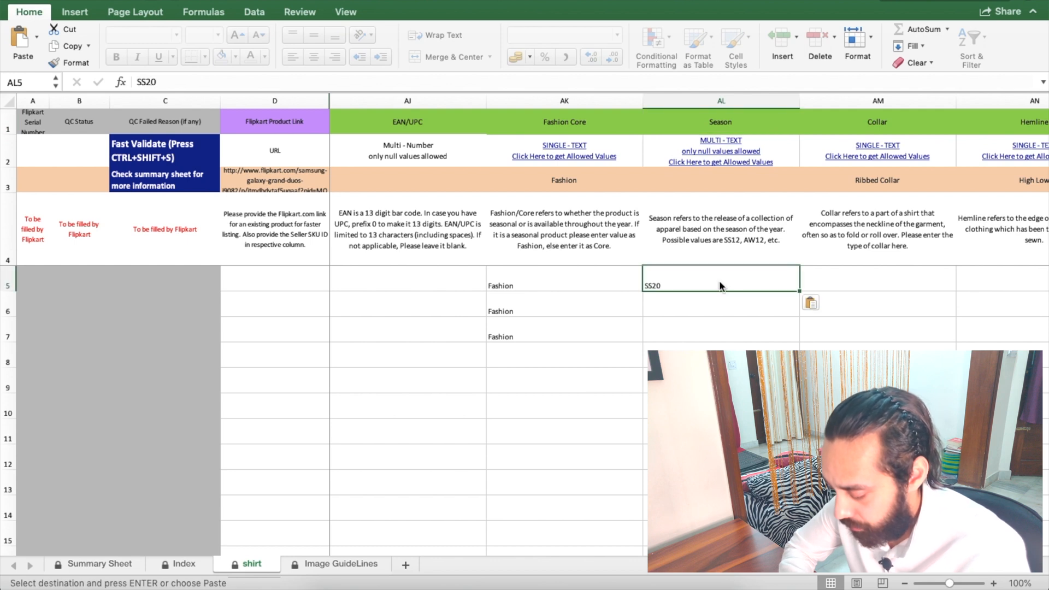
pyautogui.hscroll(3, 719, 280)
pyautogui.moveTo(677, 293); pyautogui.dragTo(674, 339)
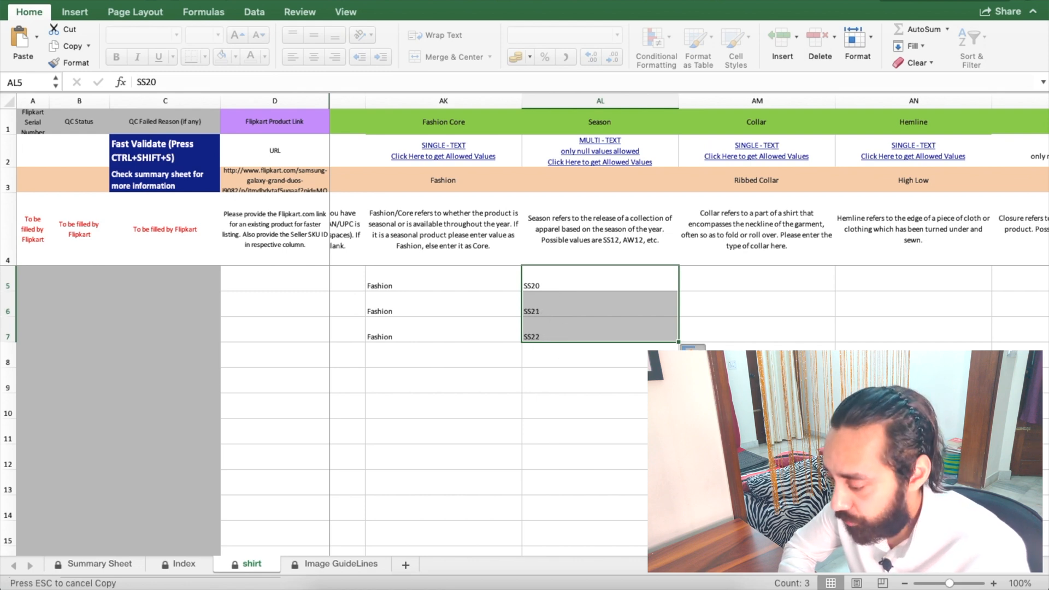
pyautogui.press('super+v')
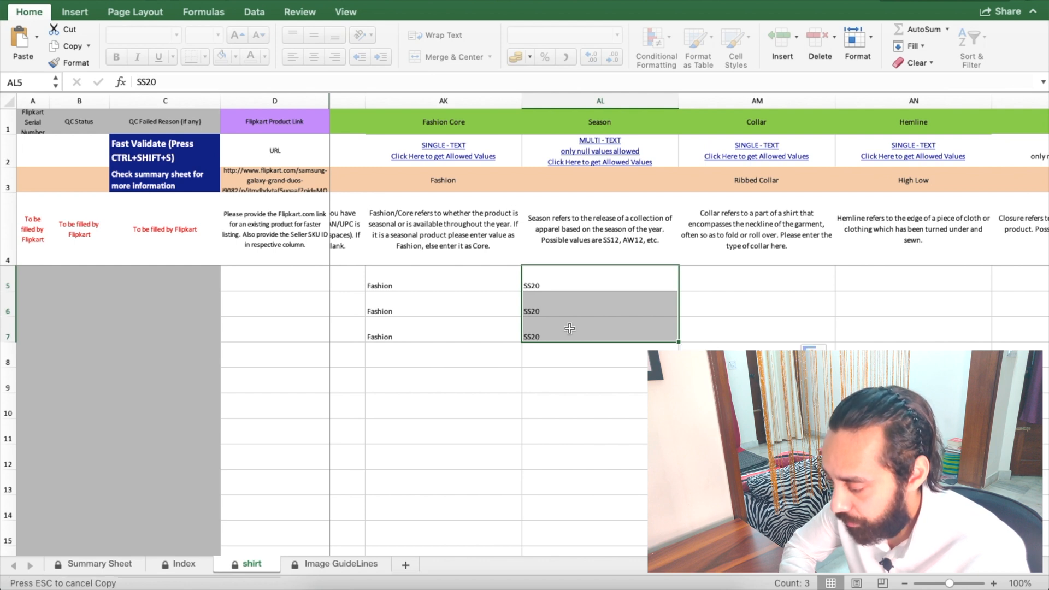
pyautogui.hscroll(5, 569, 328)
pyautogui.hscroll(-4, 569, 329)
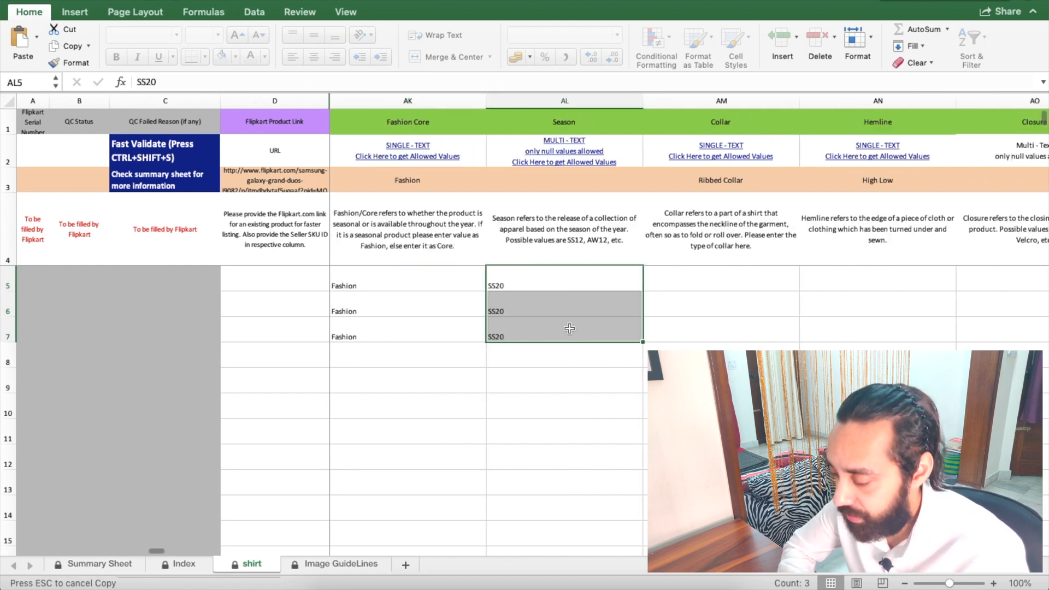
pyautogui.hscroll(4, 559, 283)
# Step: Set Collar to Button Down and Hemline to Straight for rows 5–7
pyautogui.click(566, 279)
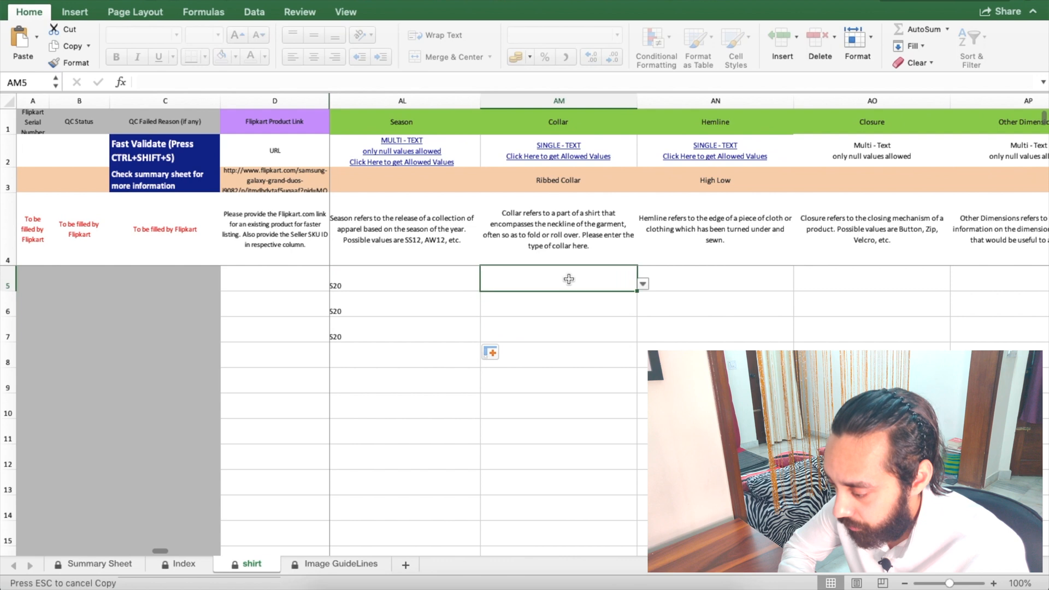
pyautogui.click(642, 283)
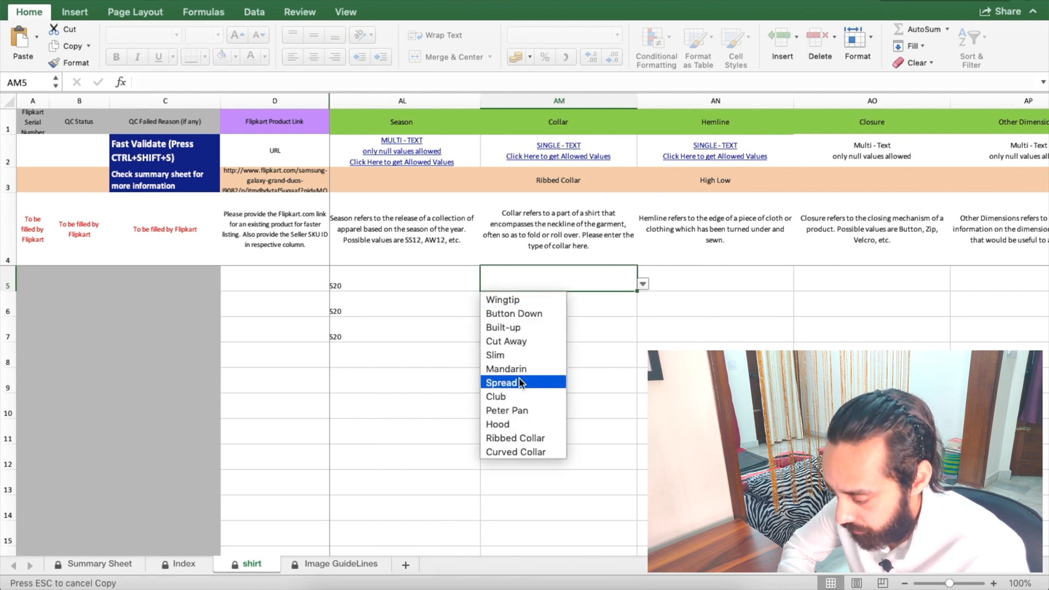
pyautogui.click(527, 316)
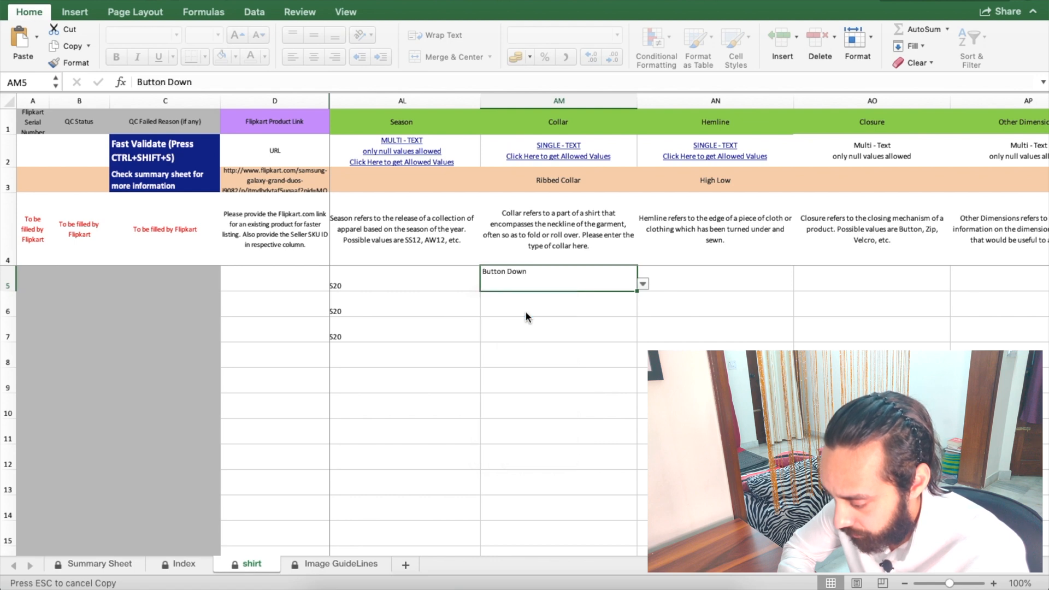
pyautogui.moveTo(637, 290); pyautogui.dragTo(637, 339)
pyautogui.hscroll(2, 636, 292)
pyautogui.hscroll(3, 635, 292)
pyautogui.click(541, 275)
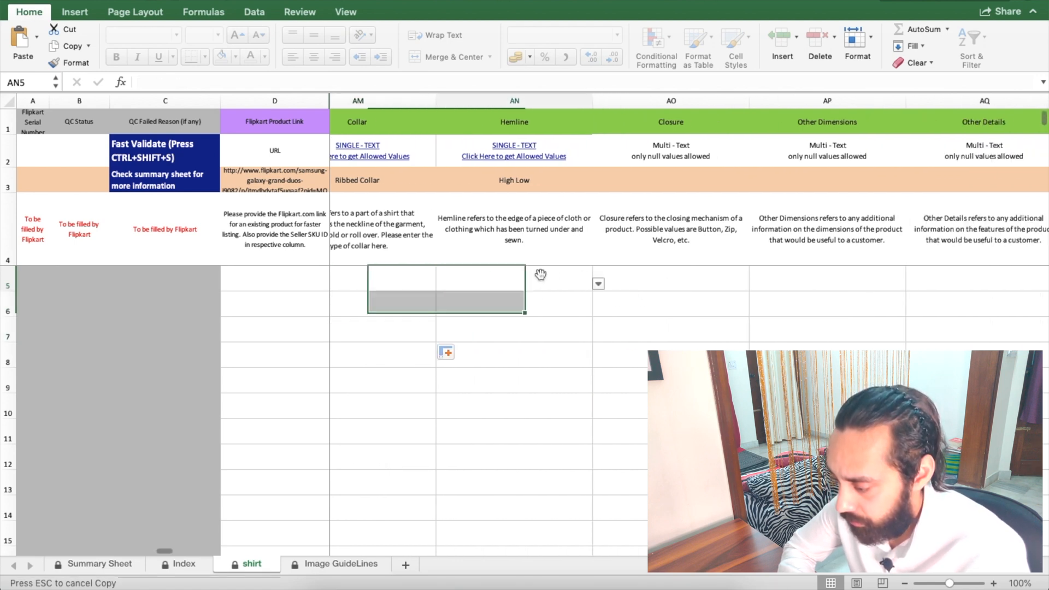
pyautogui.click(599, 284)
pyautogui.click(490, 323)
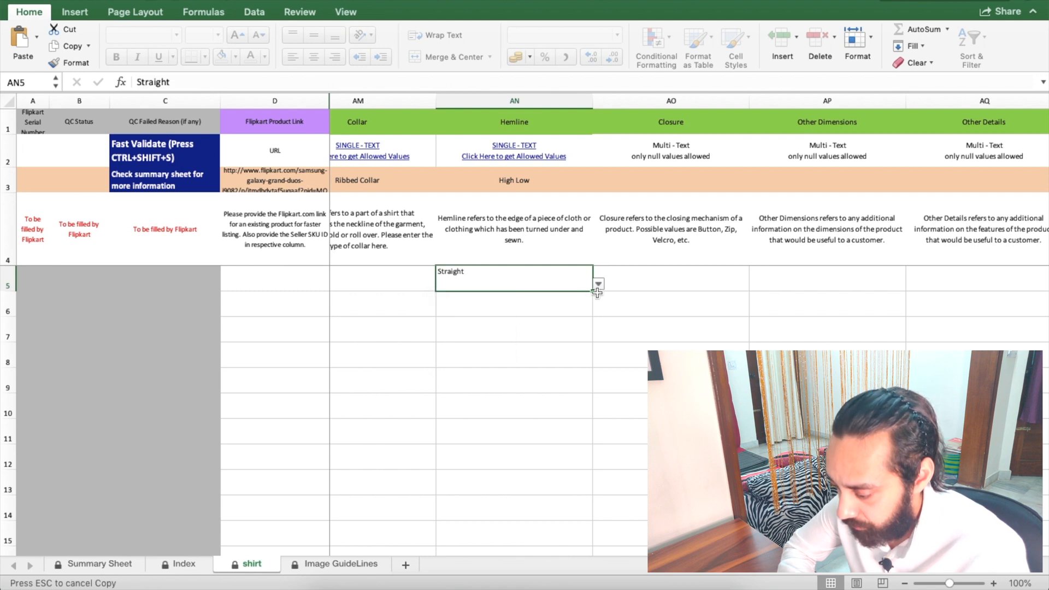
pyautogui.moveTo(598, 294); pyautogui.dragTo(599, 340)
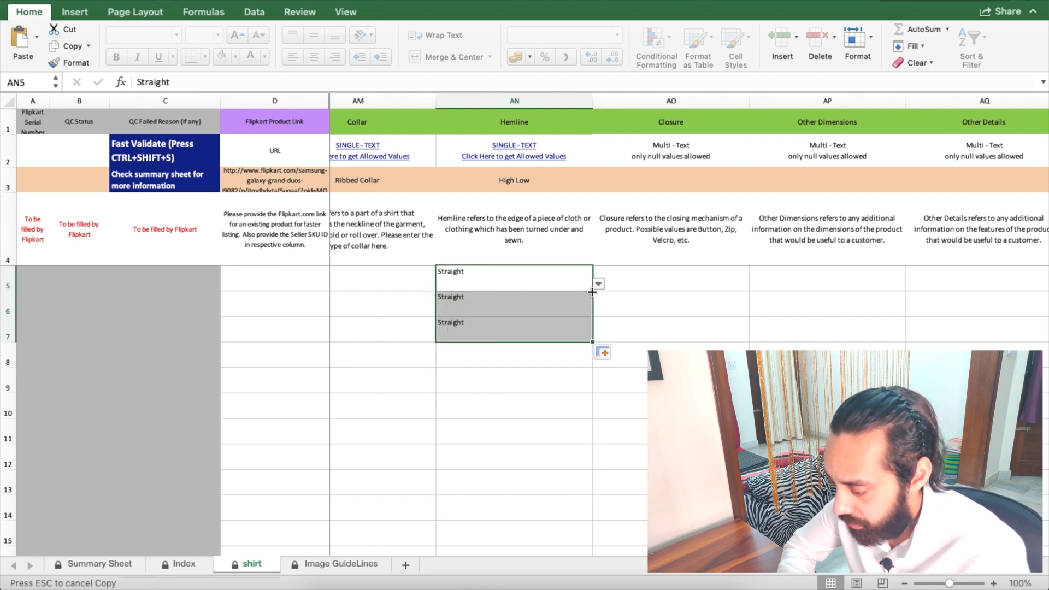
# Step: Enter Button as the Closure in row 5 and fill it down to row 7
pyautogui.click(665, 273)
pyautogui.hscroll(3, 665, 273)
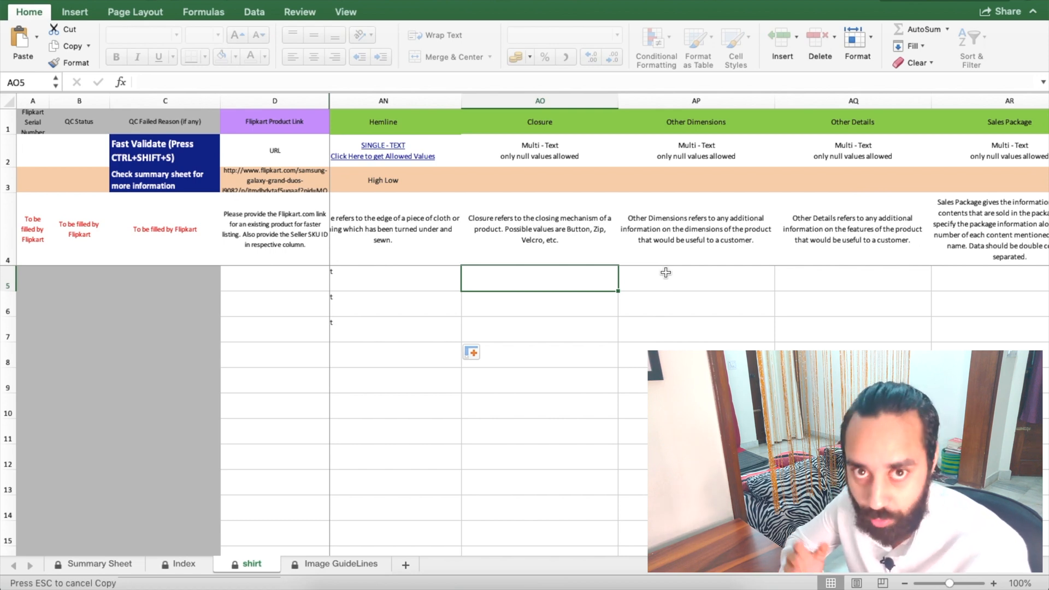
pyautogui.write('Button')
pyautogui.press('Return')
pyautogui.click(599, 282)
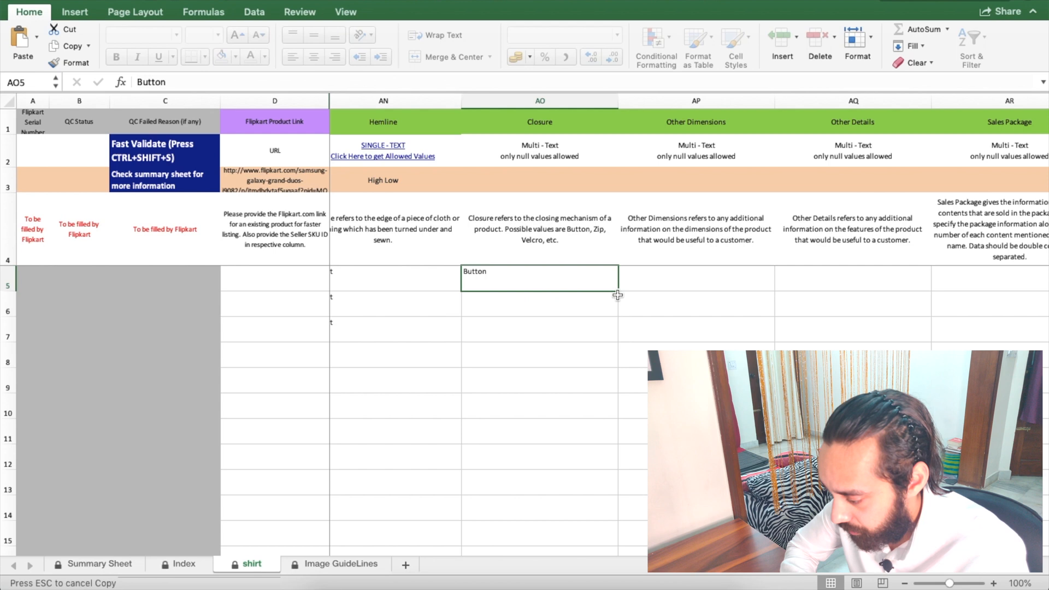
pyautogui.moveTo(618, 292); pyautogui.dragTo(628, 335)
pyautogui.hscroll(3, 655, 328)
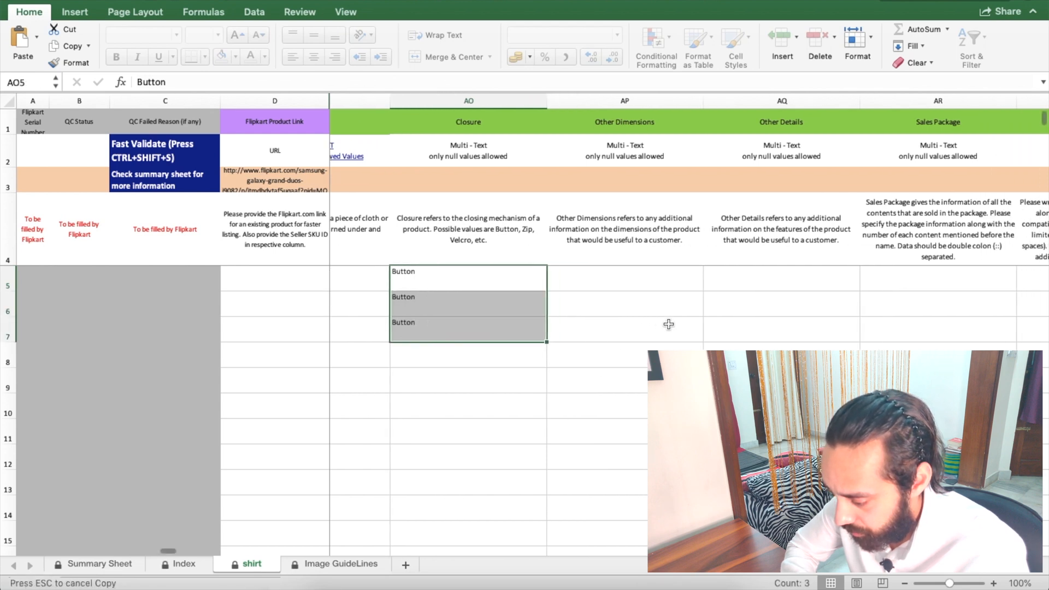
pyautogui.click(601, 280)
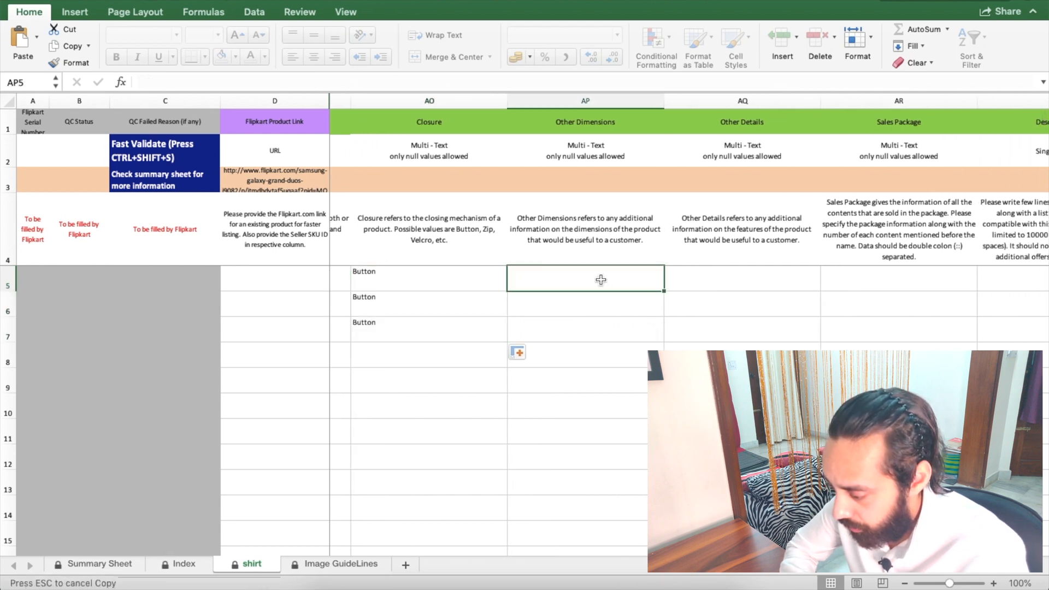
pyautogui.hscroll(3, 601, 280)
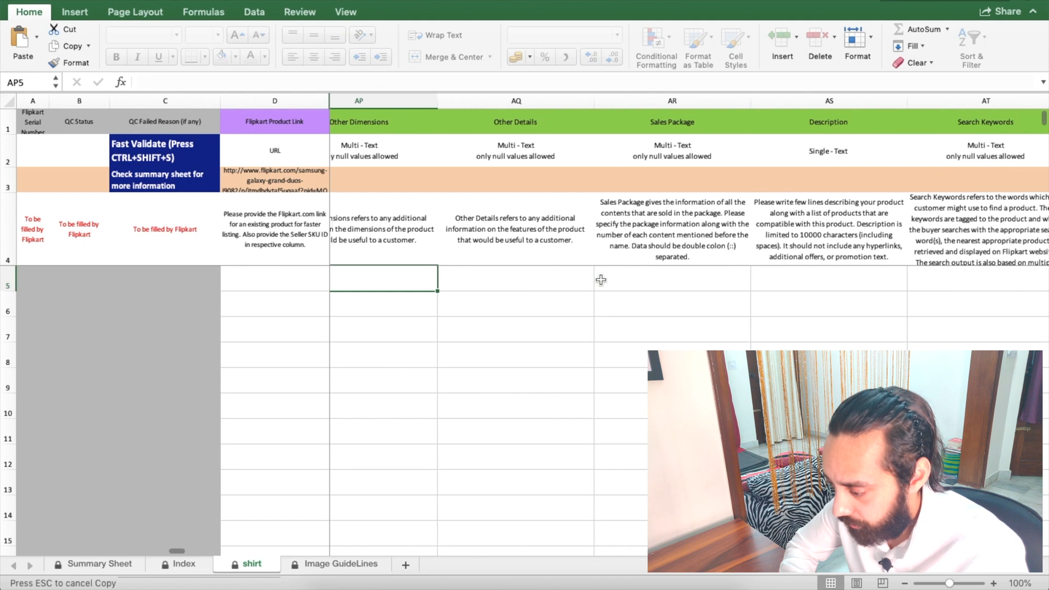
pyautogui.hscroll(-2, 601, 280)
pyautogui.click(614, 274)
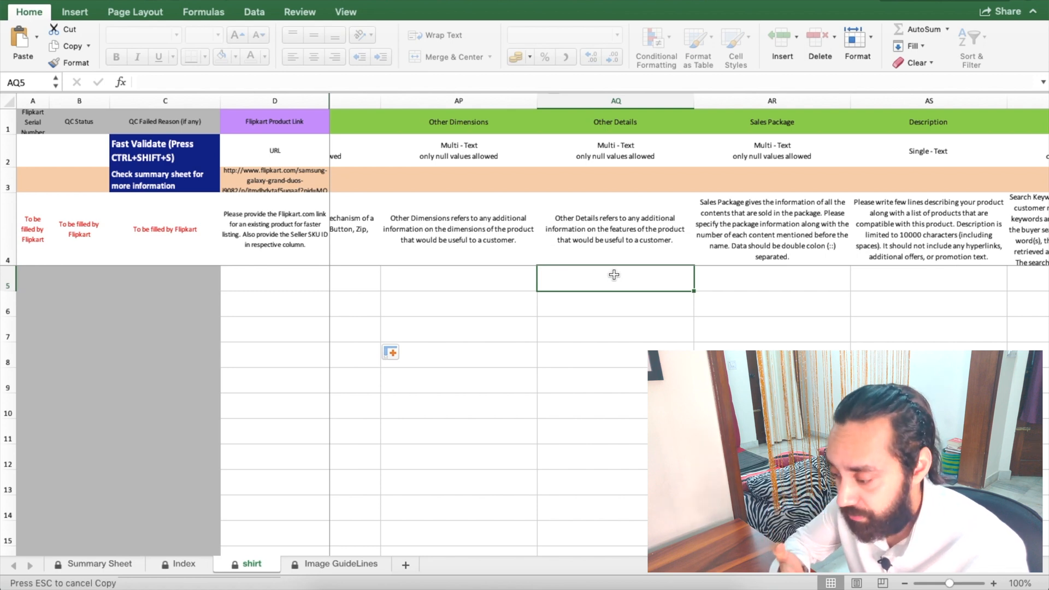
# Step: Enter 'This is 100% hand made prodcut' in Other Details AQ5 and fill it down to AQ7
pyautogui.click(615, 131)
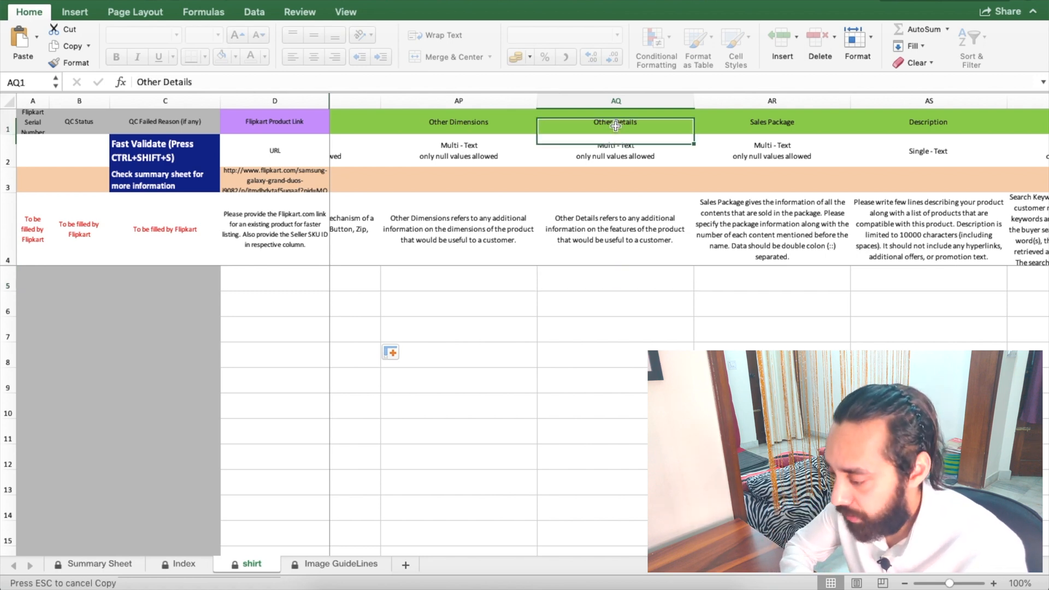
pyautogui.click(588, 282)
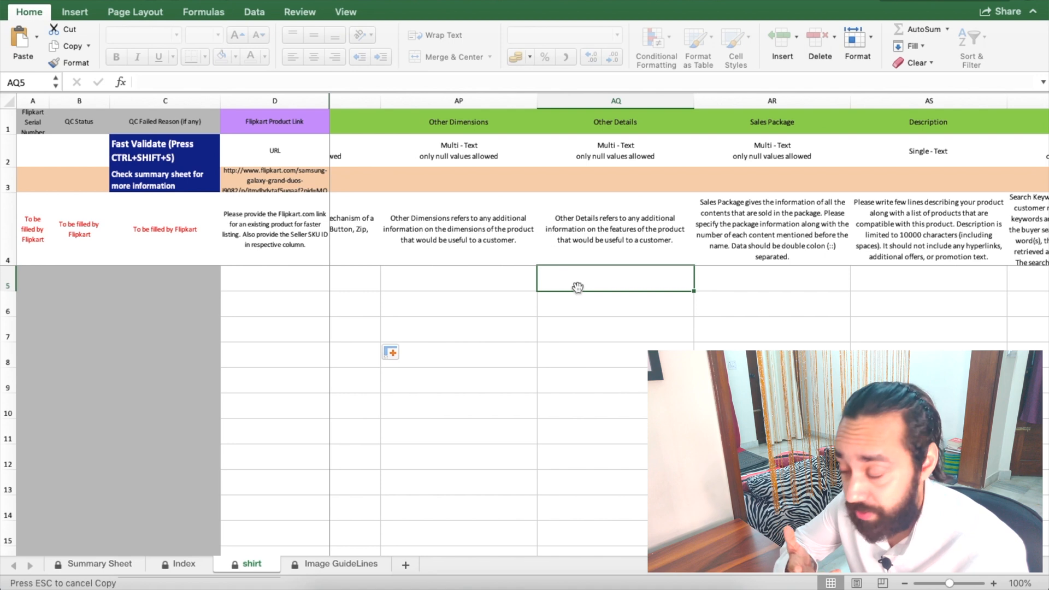
pyautogui.write('This is a hand made')
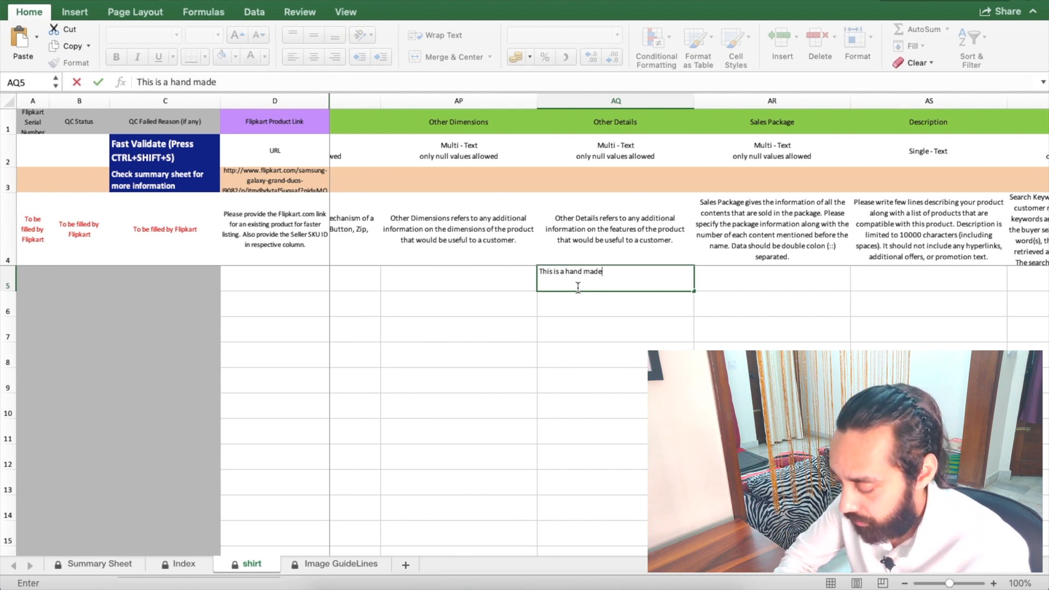
pyautogui.write(' prodcut')
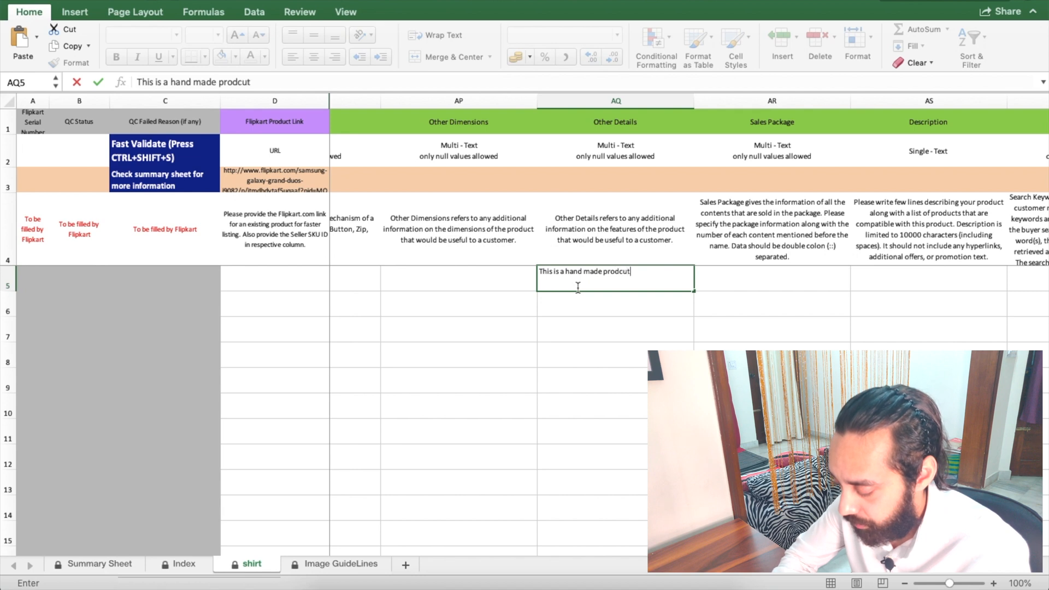
pyautogui.click(170, 82)
pyautogui.press('BackSpace')
pyautogui.write('100')
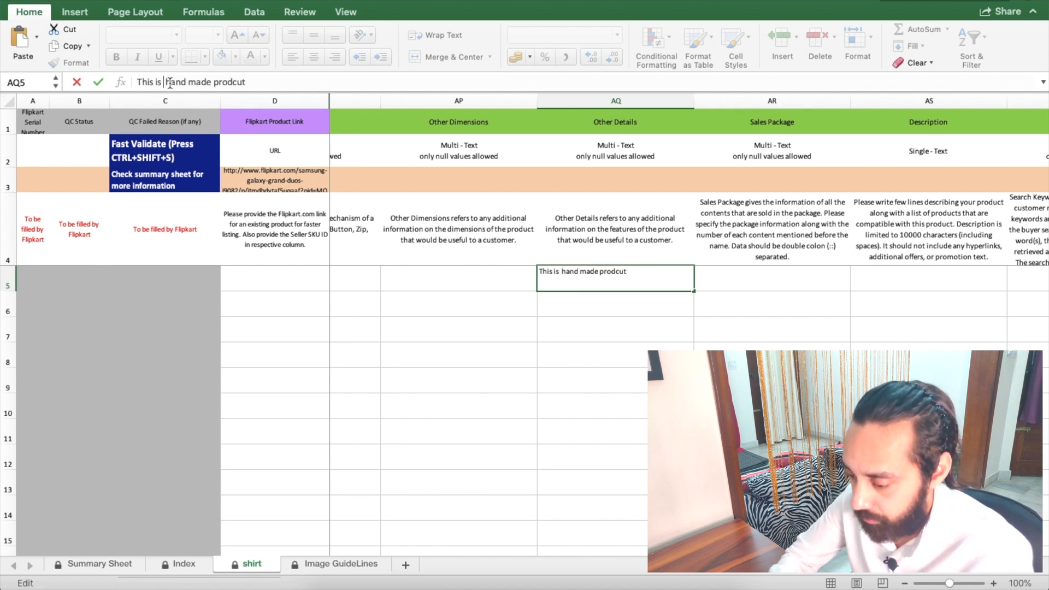
pyautogui.write('%')
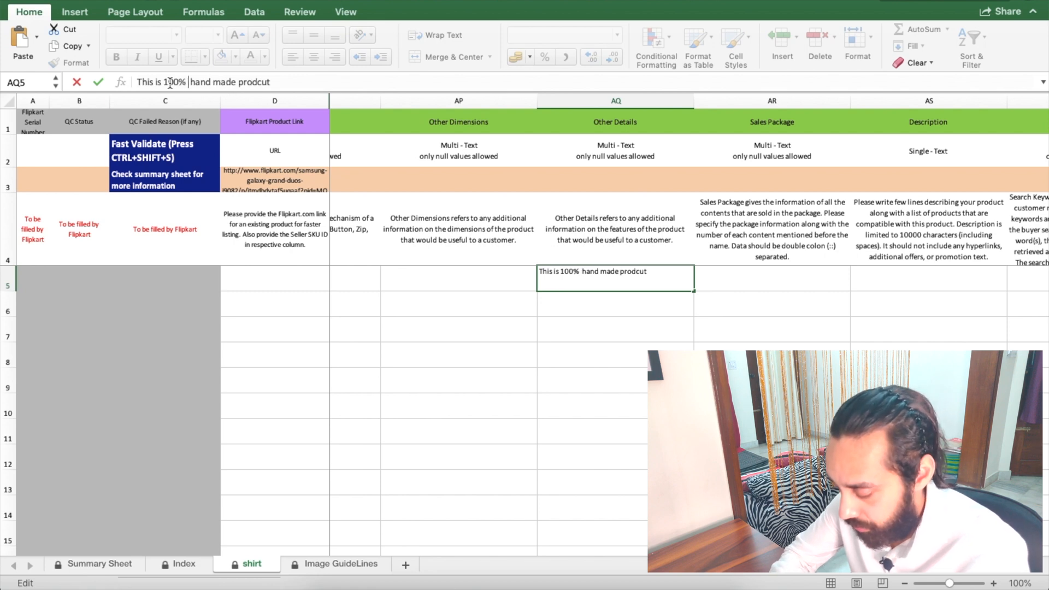
pyautogui.click(648, 278)
pyautogui.press('super+c')
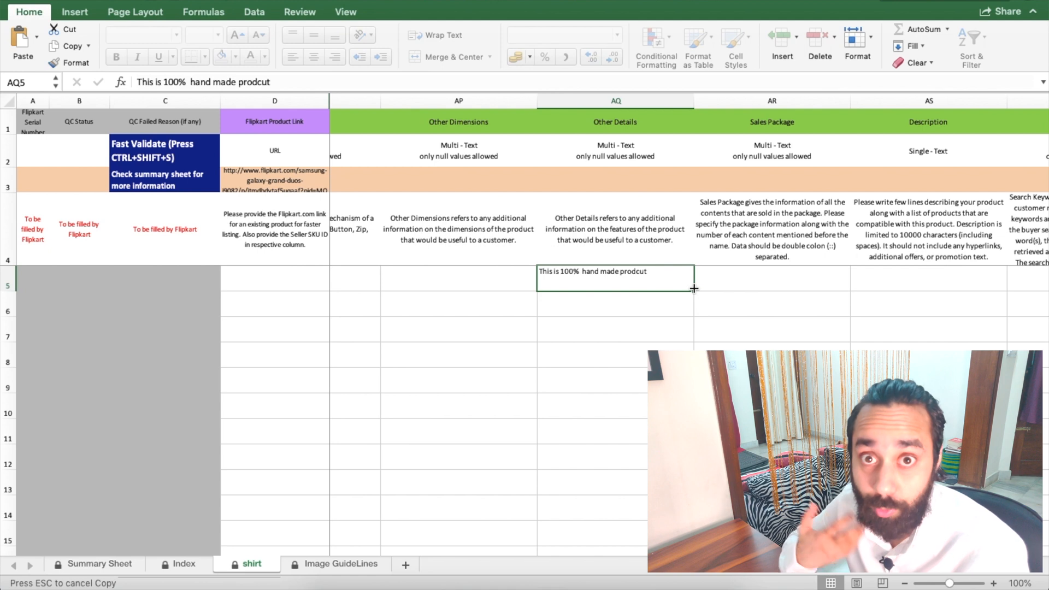
pyautogui.moveTo(694, 290); pyautogui.dragTo(651, 329)
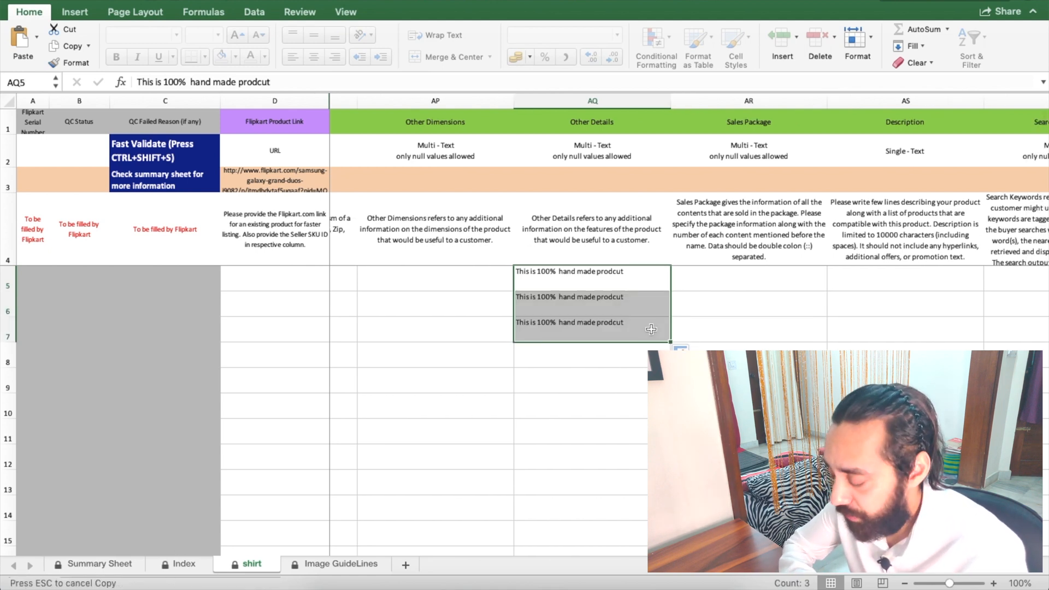
pyautogui.hscroll(2, 651, 329)
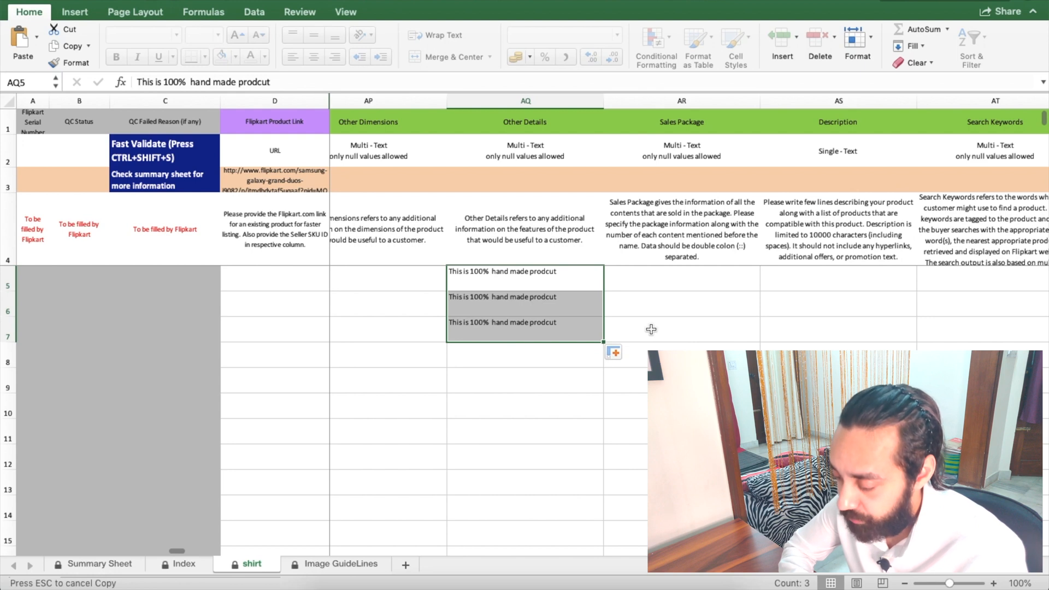
pyautogui.hscroll(2, 652, 329)
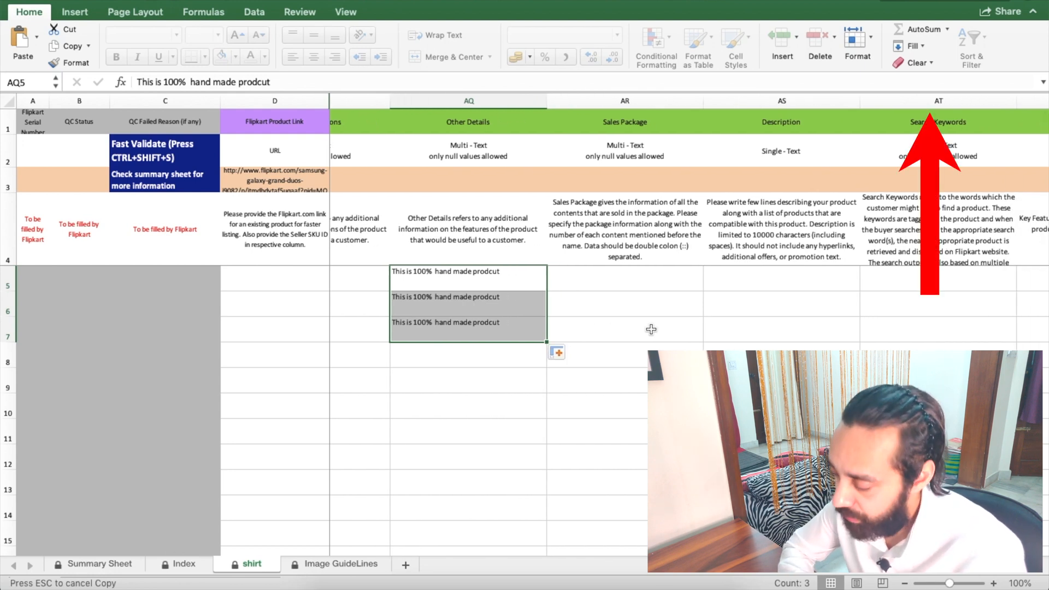
pyautogui.hscroll(2, 651, 329)
pyautogui.hscroll(-2, 652, 329)
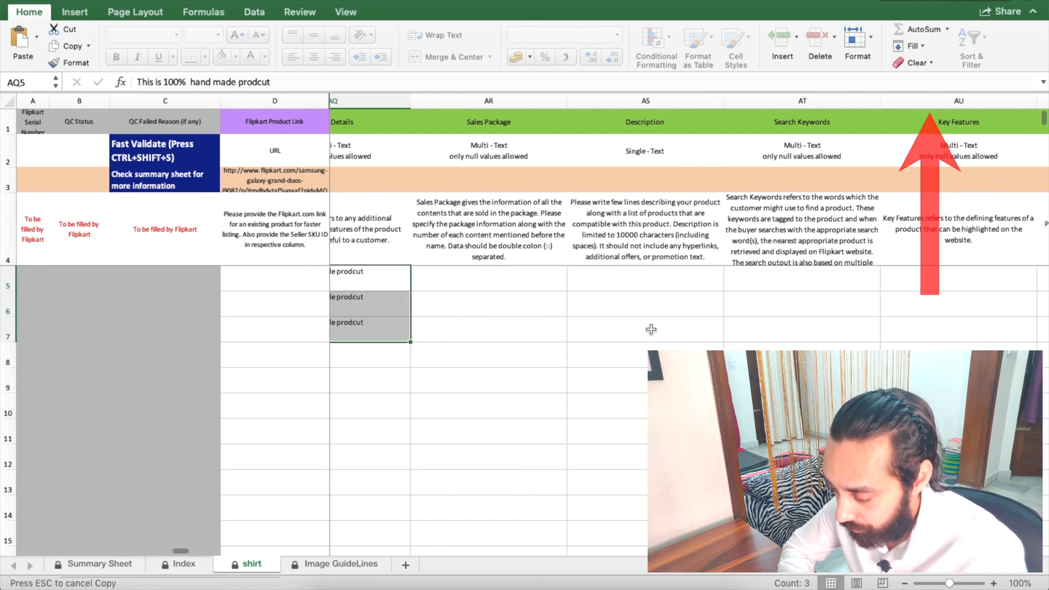
pyautogui.hscroll(3, 651, 329)
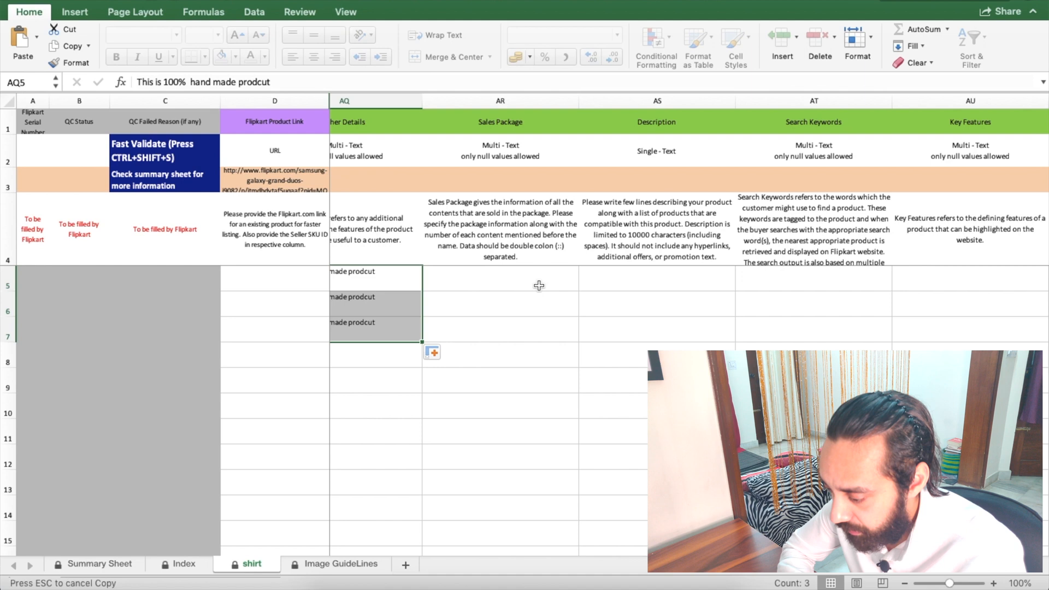
# Step: Enter 'Package contaings single Casual Shirt' in Sales Package cell AR5 and fill it down to row 7
pyautogui.click(538, 286)
pyautogui.write('Pac')
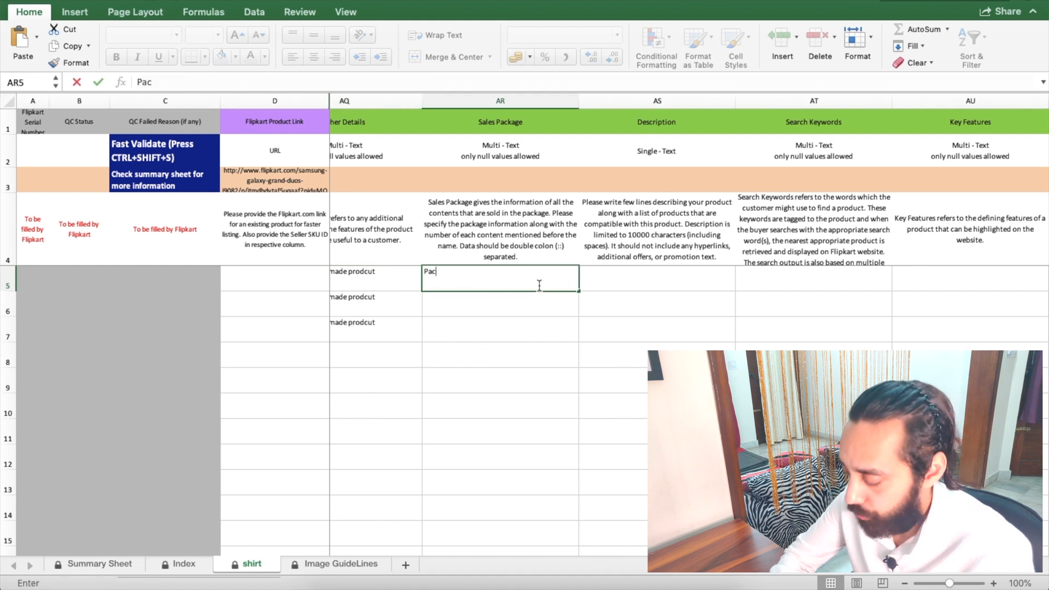
pyautogui.write('kage contaings')
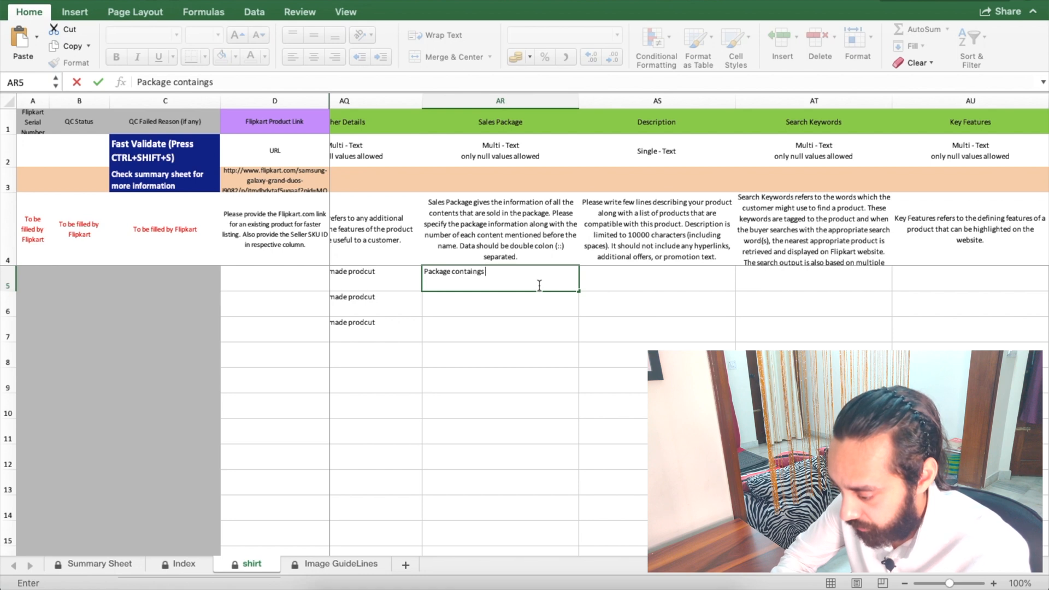
pyautogui.write(' single')
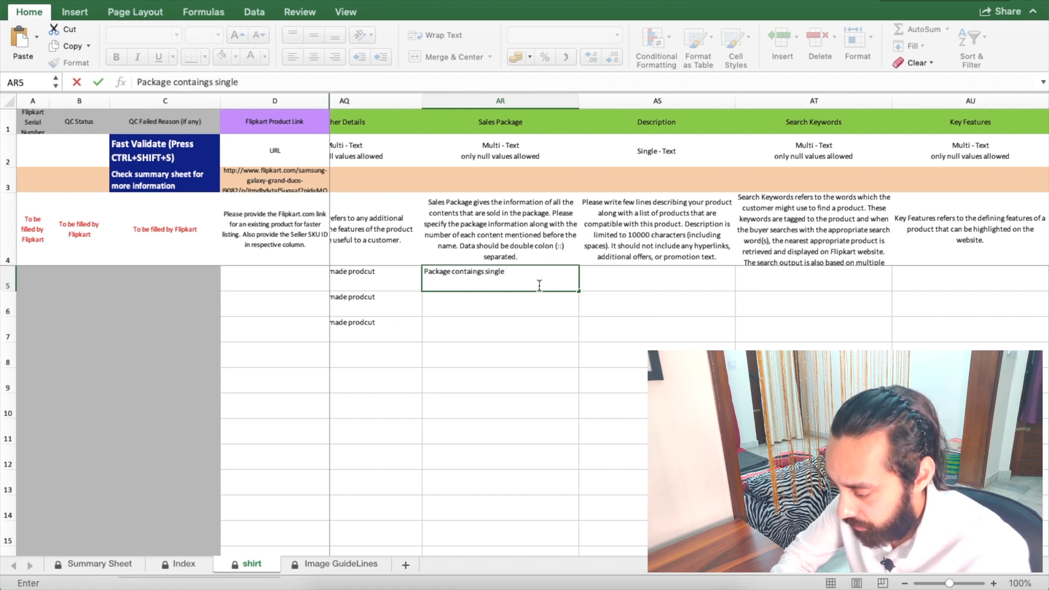
pyautogui.write(' Casual S')
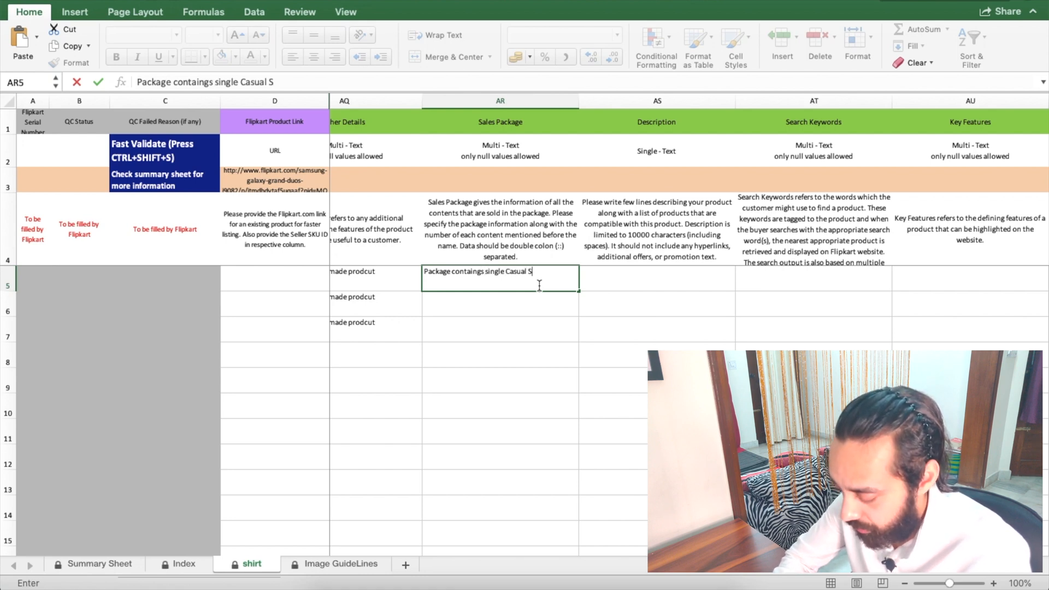
pyautogui.write('hirt')
pyautogui.press('Return')
pyautogui.click(538, 281)
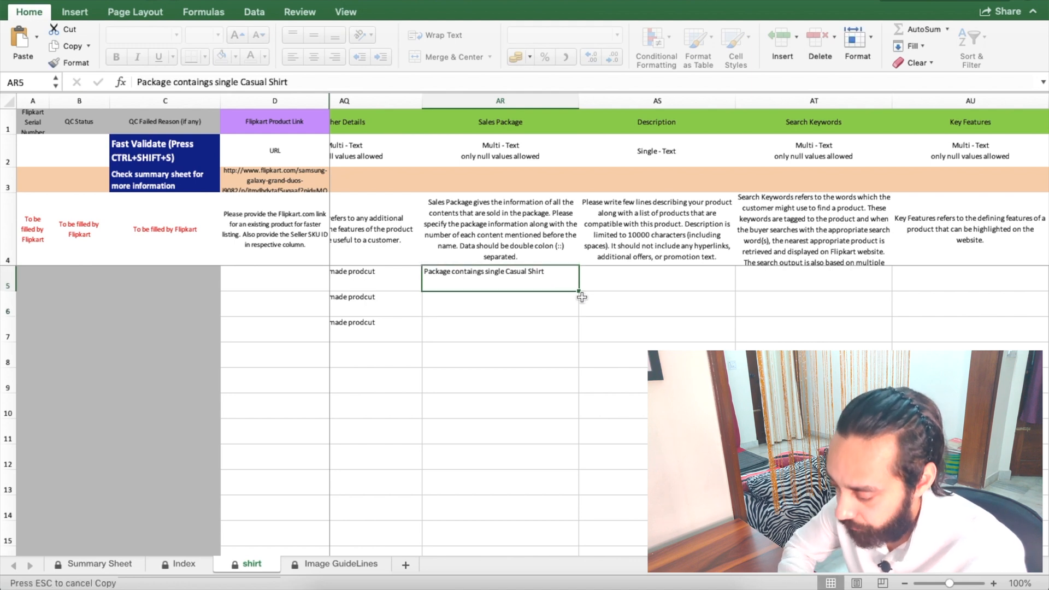
pyautogui.moveTo(580, 297); pyautogui.dragTo(614, 328)
# Step: Enter 'This is a description of a prodcut for reference' in Description cell AS5 and fill it down to row 7
pyautogui.hscroll(2, 614, 329)
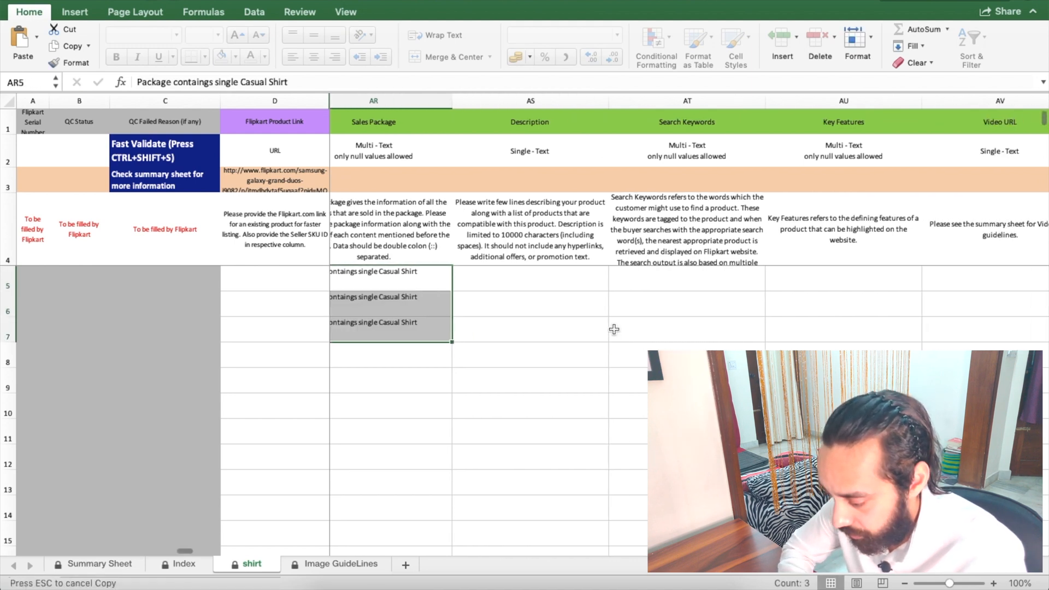
pyautogui.hscroll(1, 614, 329)
pyautogui.click(493, 284)
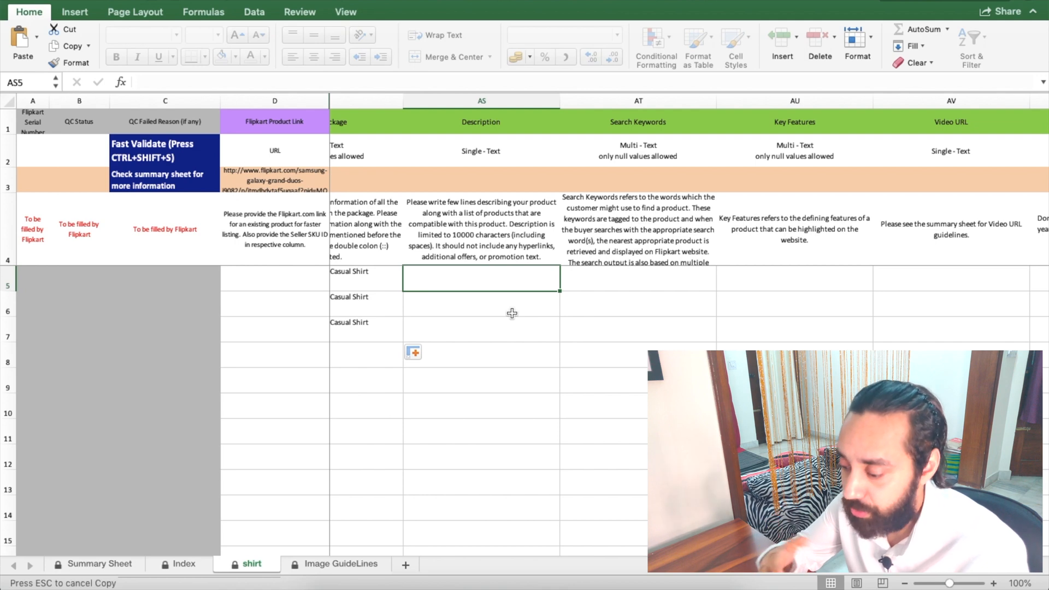
pyautogui.write('This ')
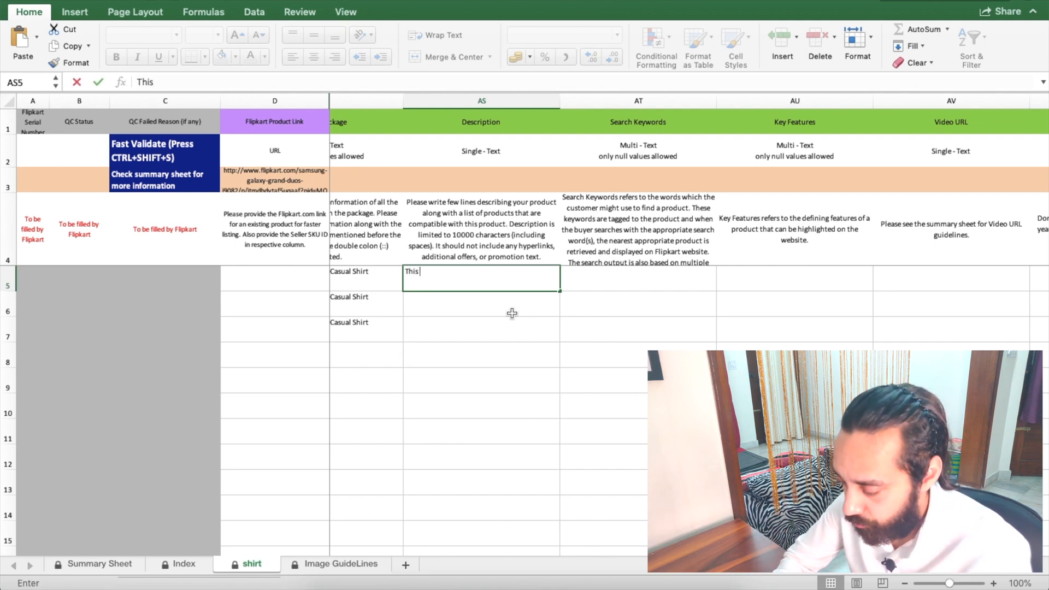
pyautogui.write('is a description of a')
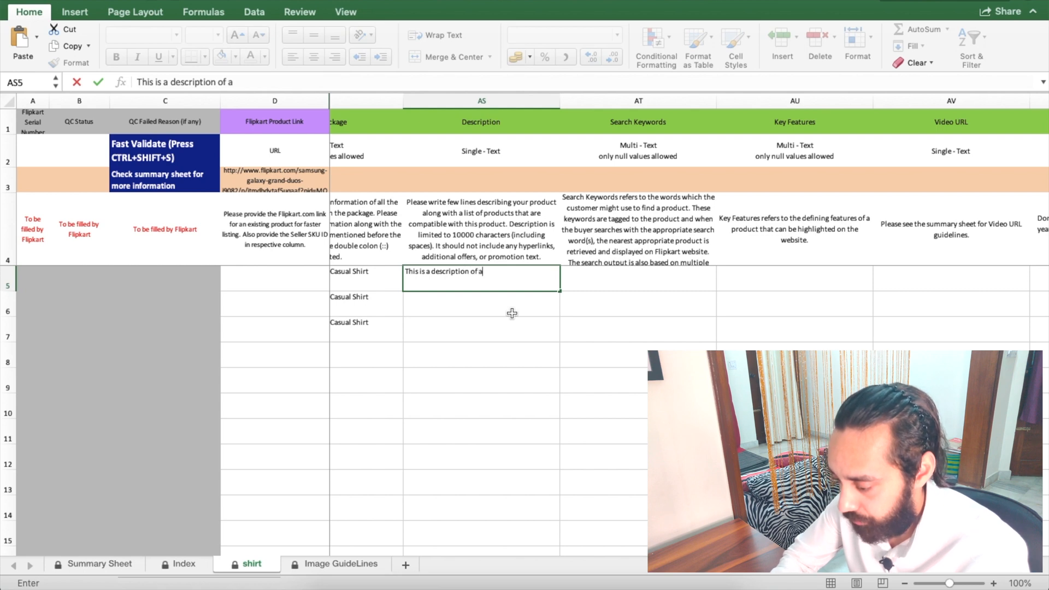
pyautogui.write(' prodcut')
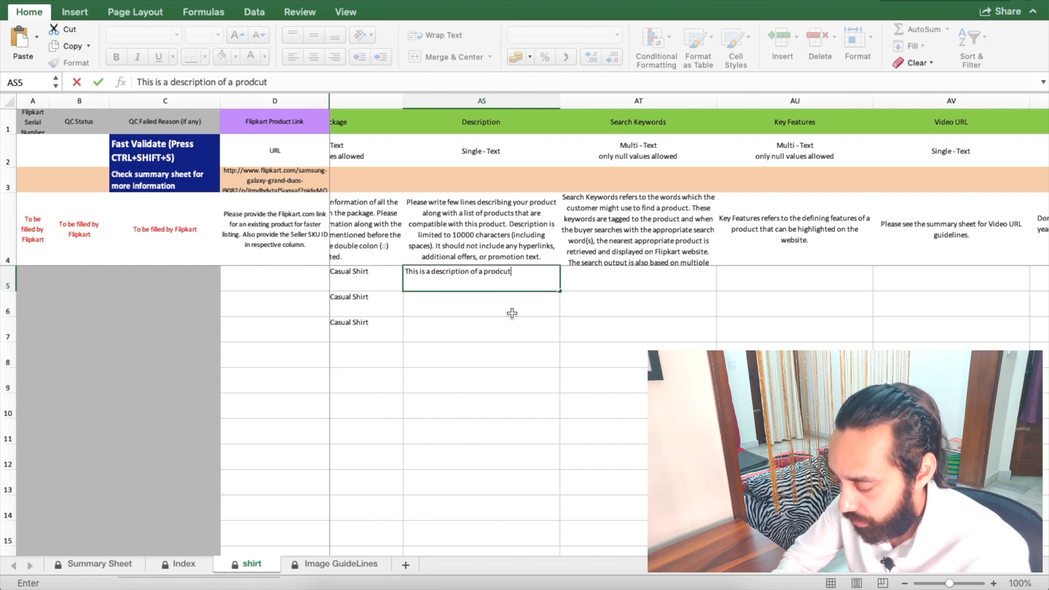
pyautogui.write(' for referenc')
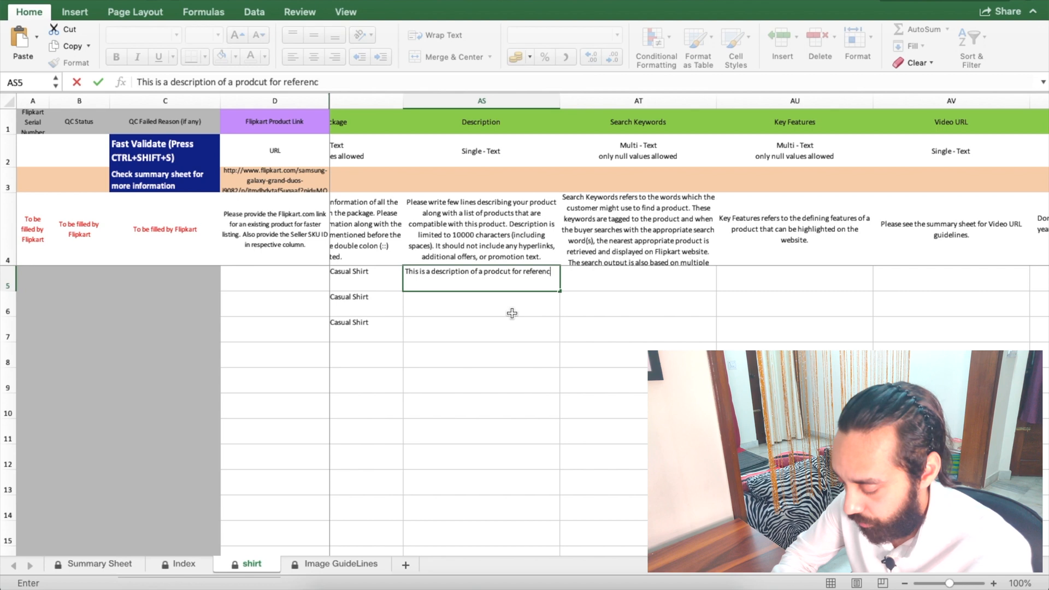
pyautogui.write('e')
pyautogui.press('Return')
pyautogui.press('Up')
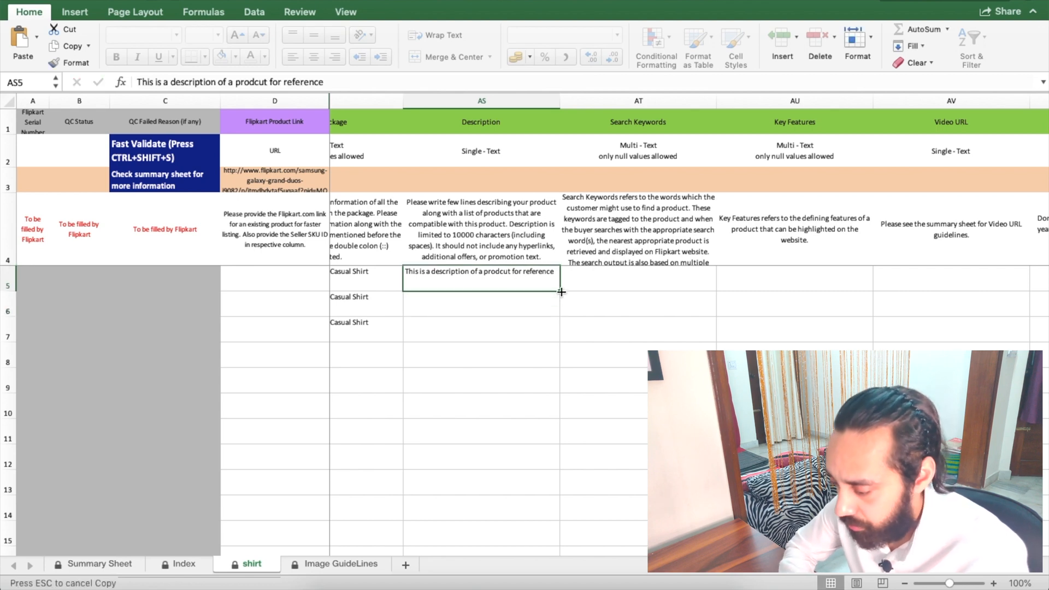
pyautogui.moveTo(561, 292); pyautogui.dragTo(562, 343)
pyautogui.press('super+c')
# Step: Select the Search Keywords cell in row 5
pyautogui.hscroll(3, 563, 328)
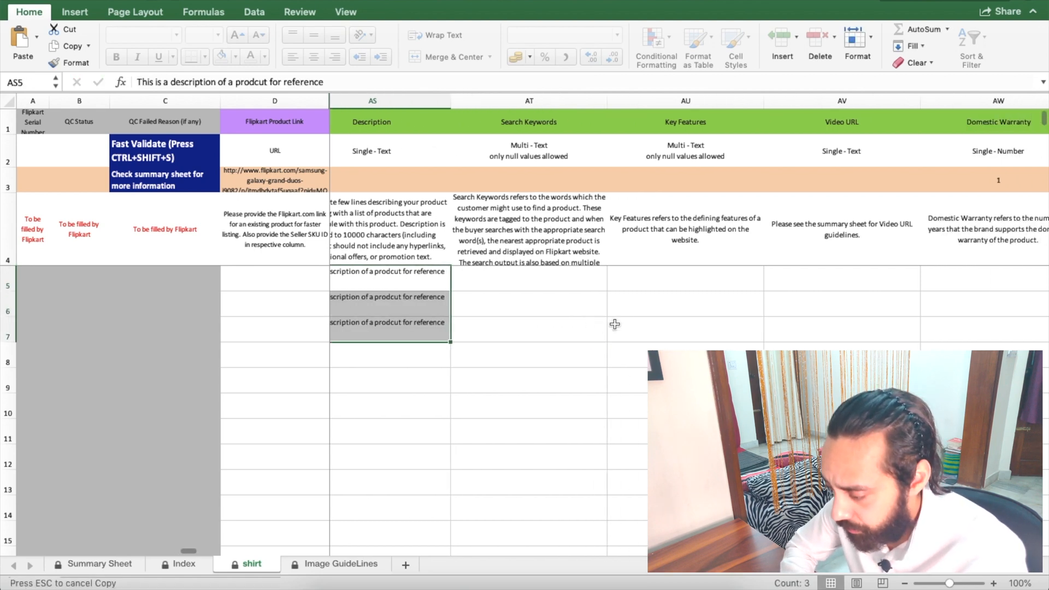
pyautogui.click(540, 284)
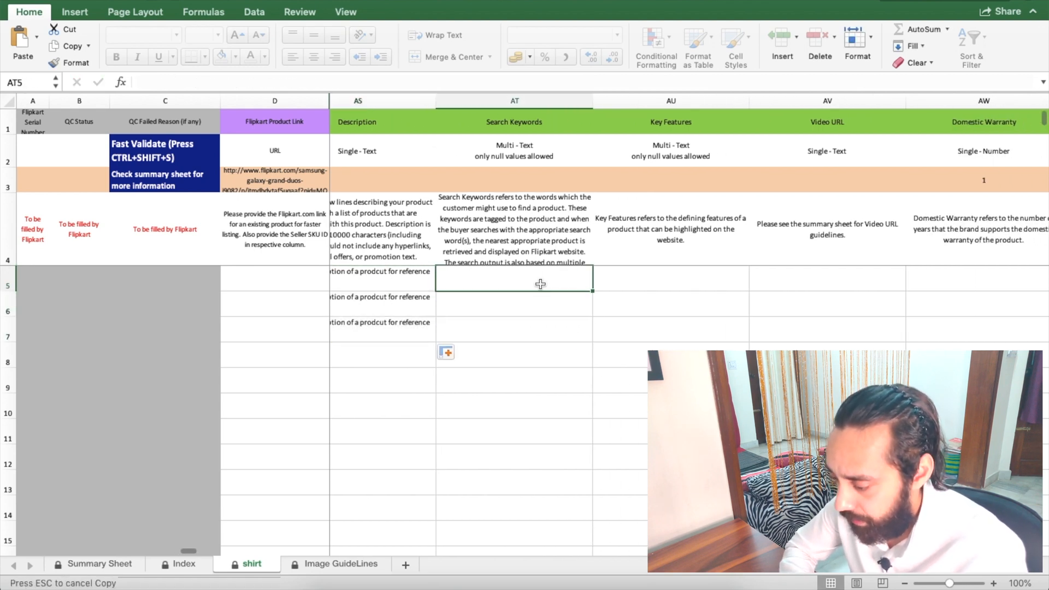
pyautogui.click(517, 96)
pyautogui.click(497, 278)
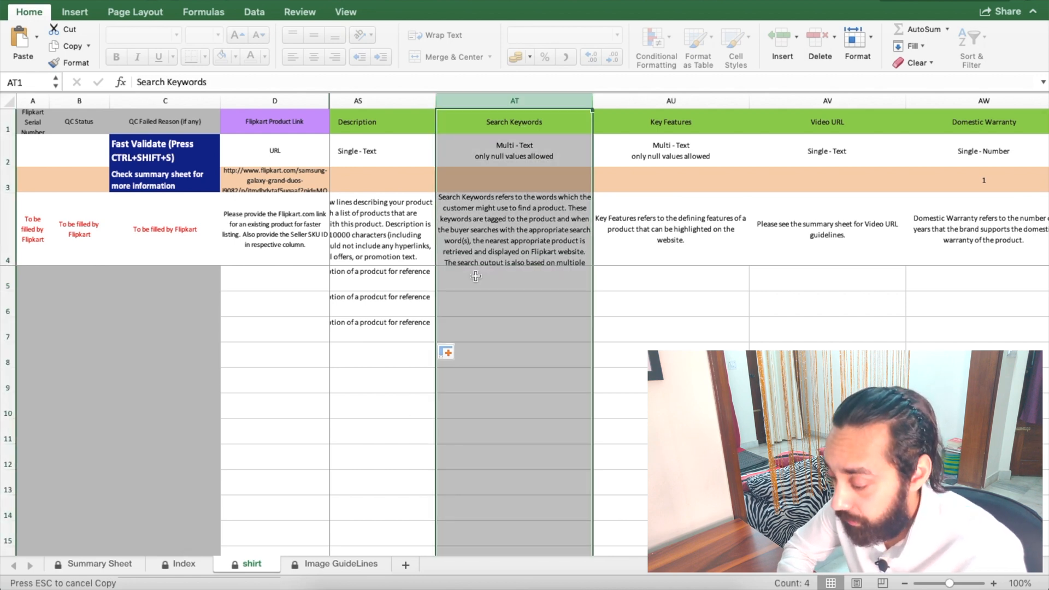
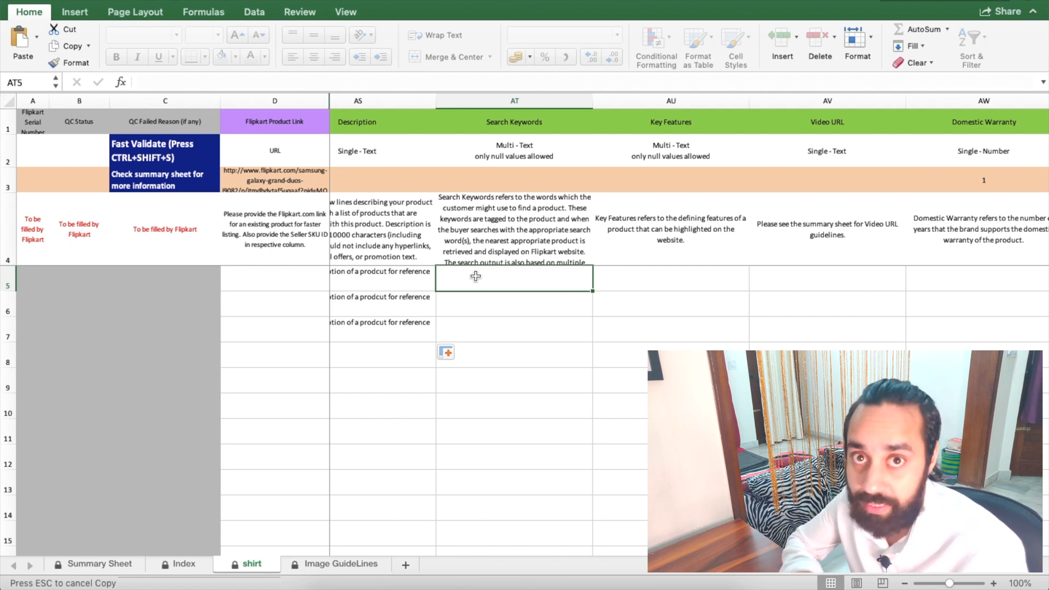
# Step: Enter 'Khaki Shirt, Casual Shirt, Floral printed Shirt, D M CLUB' in Search Keywords cell AT5 and fill it down to row 7
pyautogui.click(202, 80)
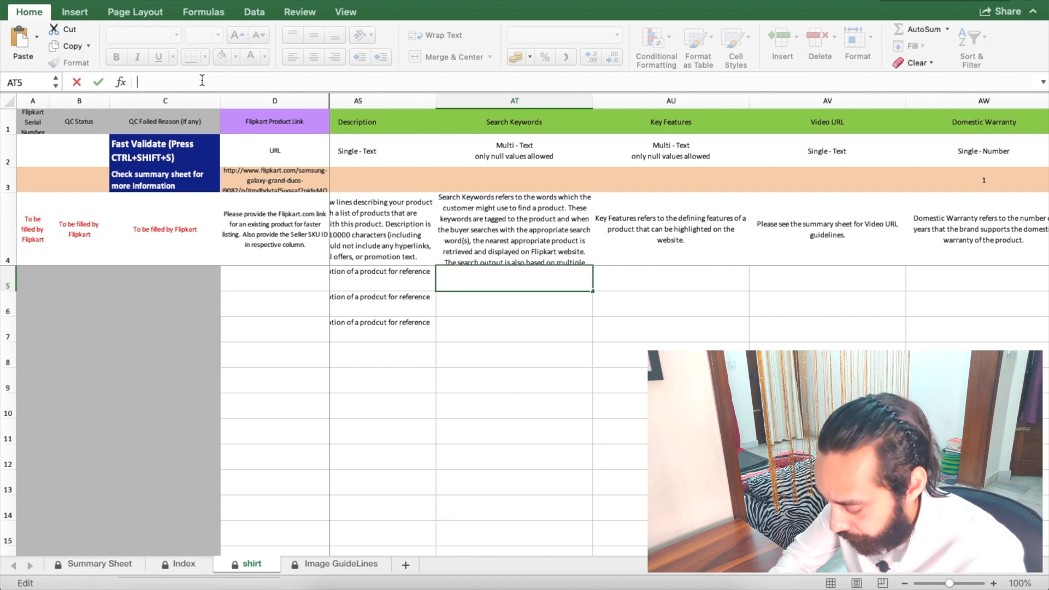
pyautogui.write('Khaki Shi')
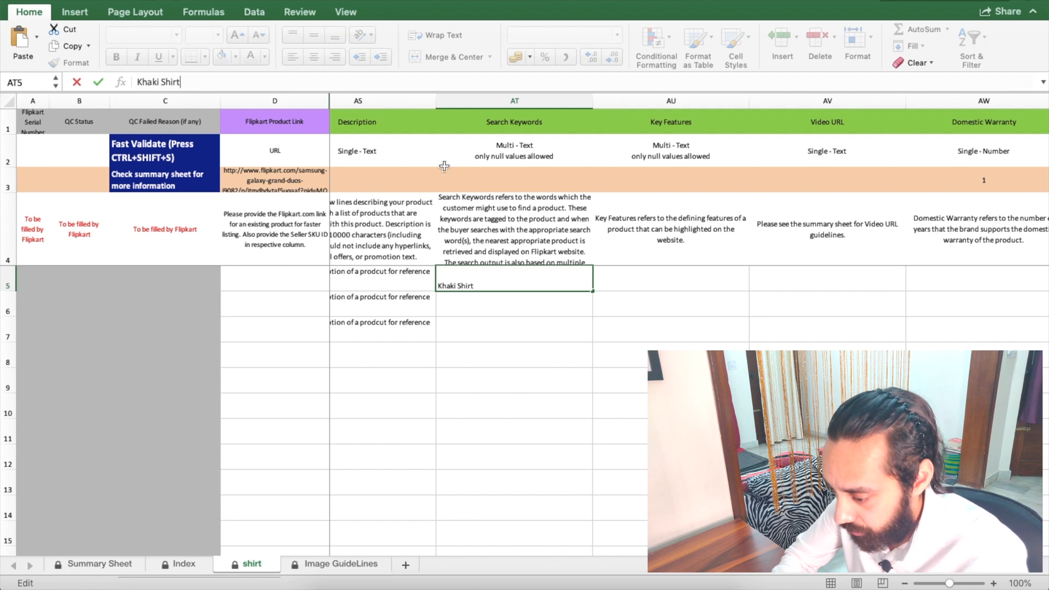
pyautogui.write('rt')
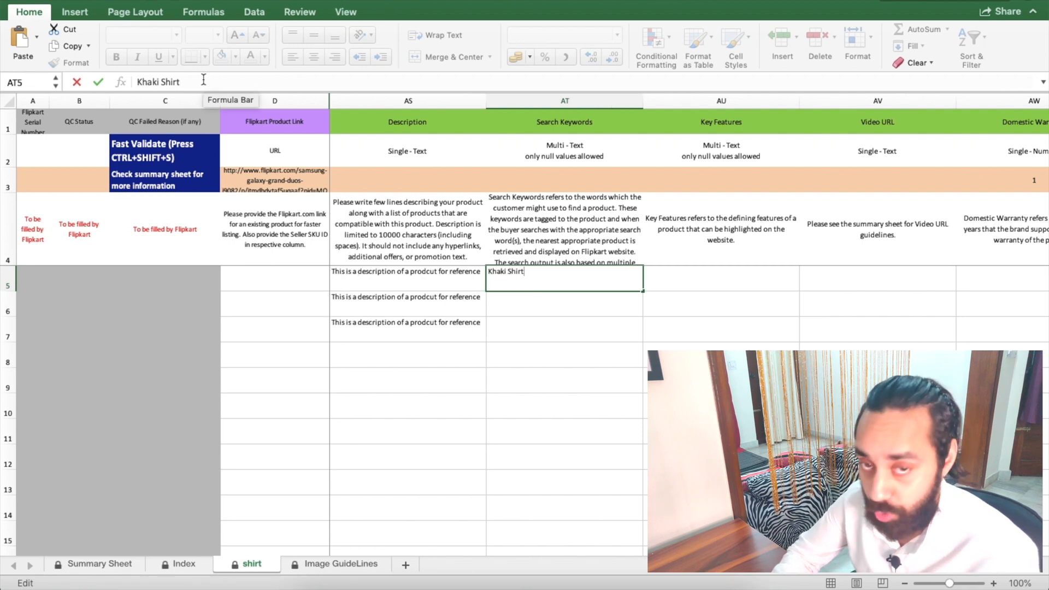
pyautogui.write(',')
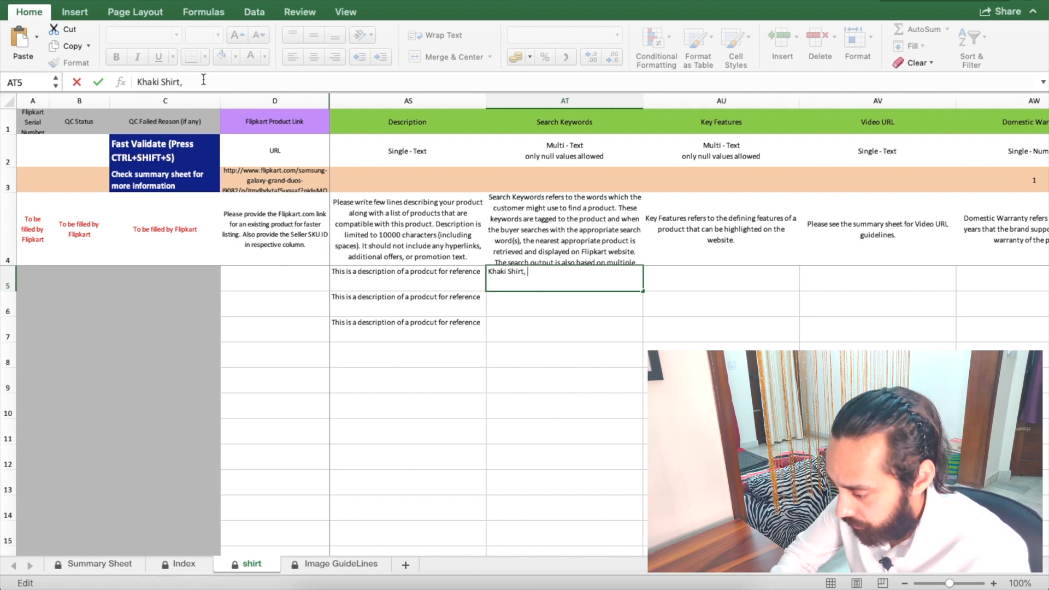
pyautogui.write(' Casual Shirt, Floral printed Shirt, D M CLUB')
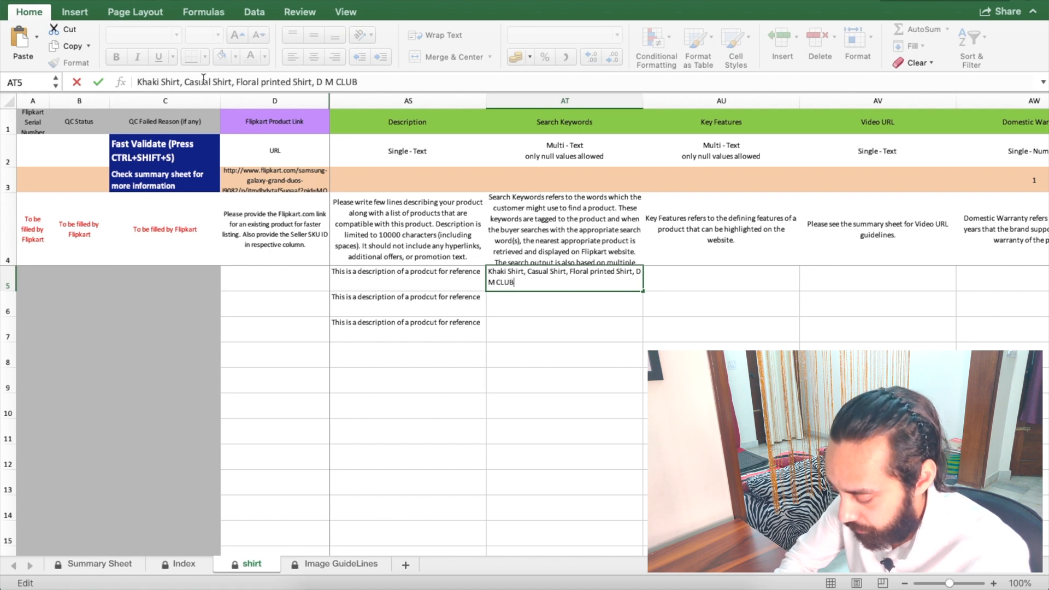
pyautogui.press('Return')
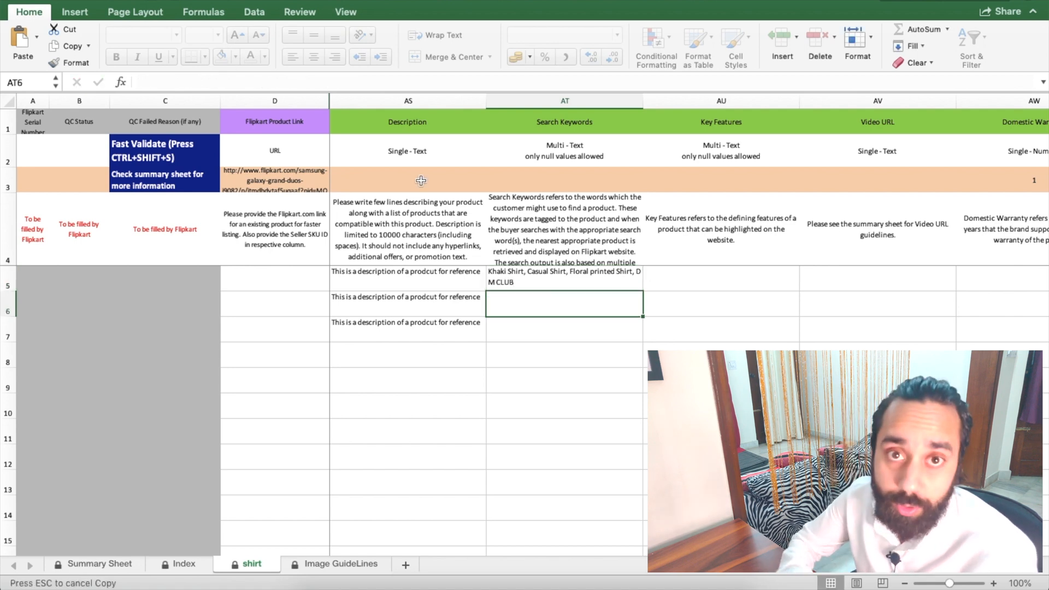
pyautogui.click(588, 277)
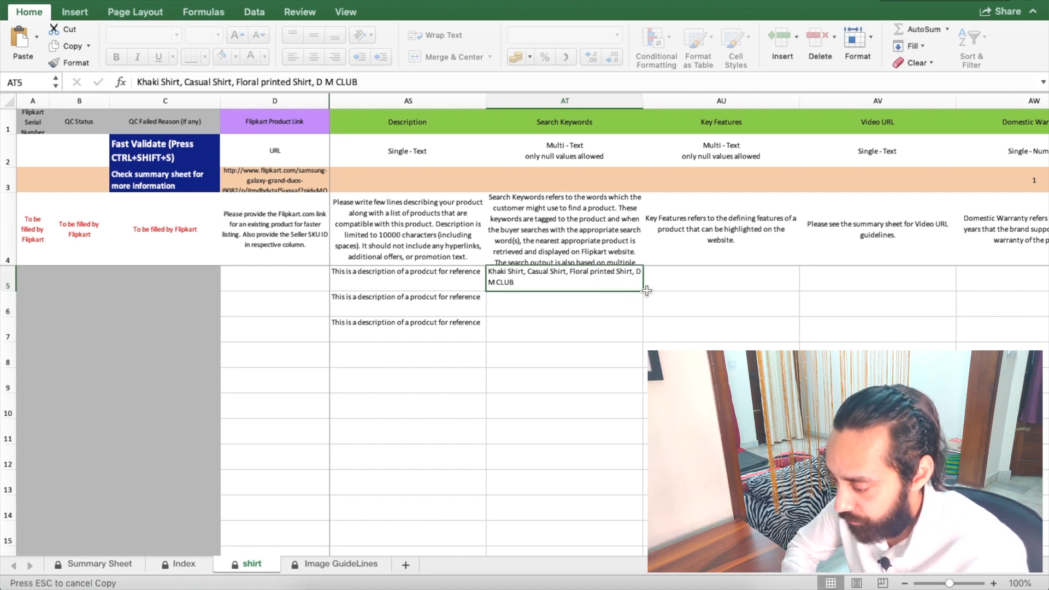
pyautogui.moveTo(643, 292); pyautogui.dragTo(621, 343)
pyautogui.hscroll(2, 622, 340)
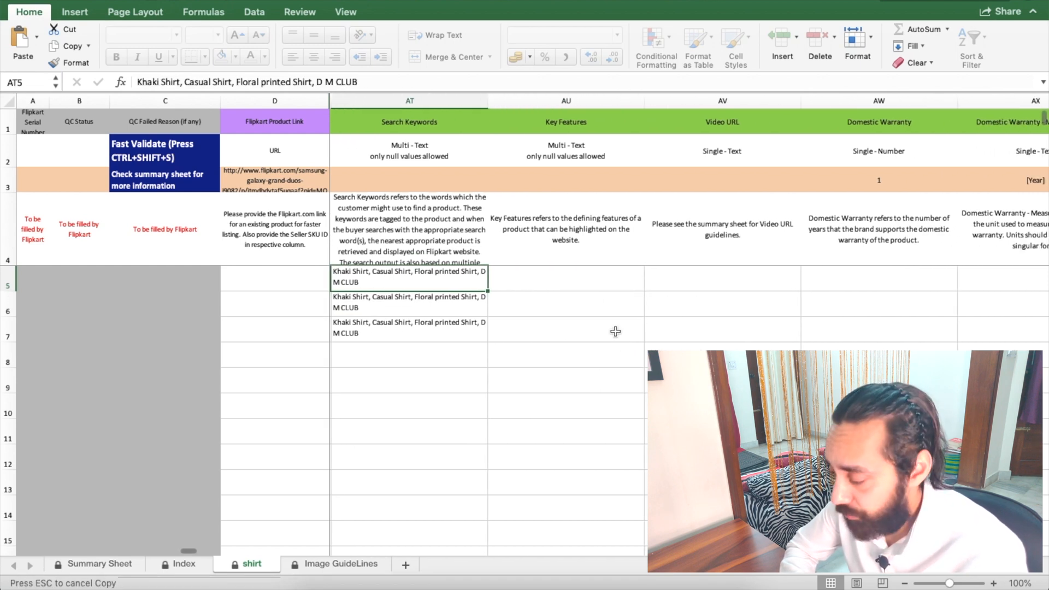
# Step: Enter 'Slim Fit, Apple Cut Botton, 100% pure Cotton' in Key Features cell AU5 and copy it
pyautogui.click(589, 284)
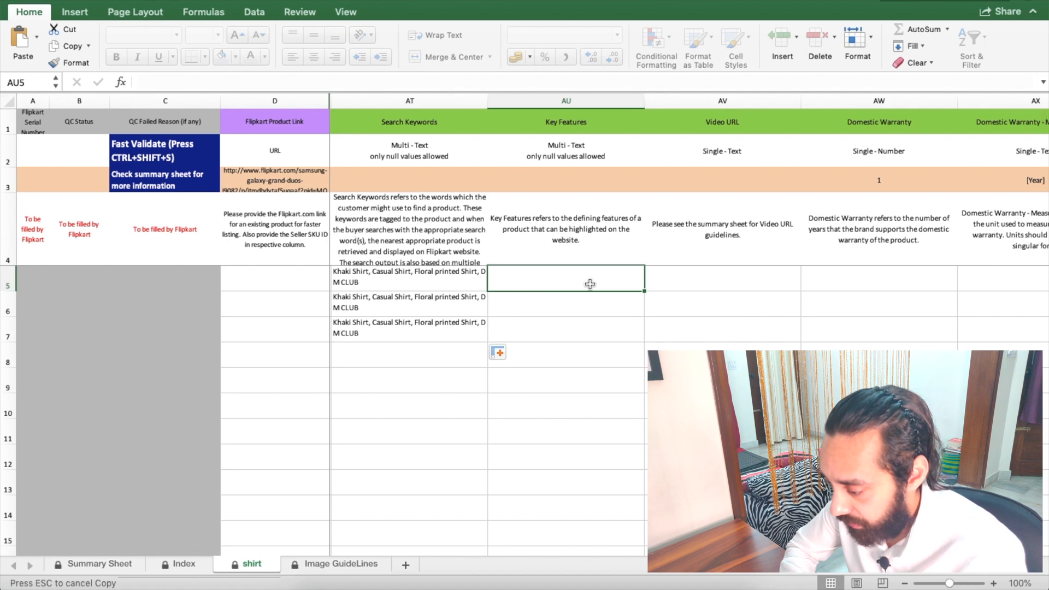
pyautogui.write('Slim Fit, Apple Cut Botton, 1')
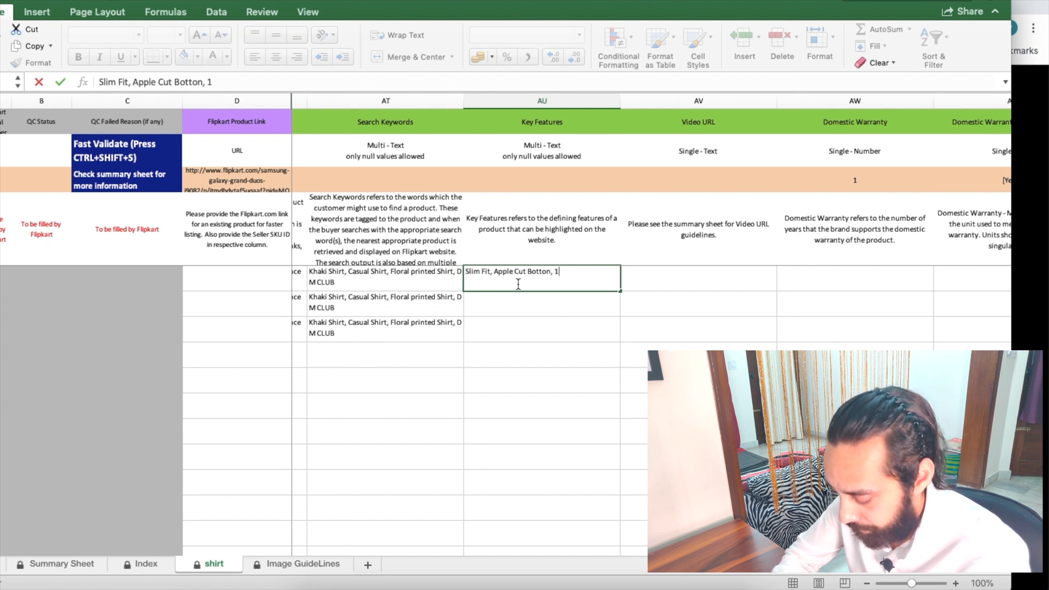
pyautogui.write('ure Cotton')
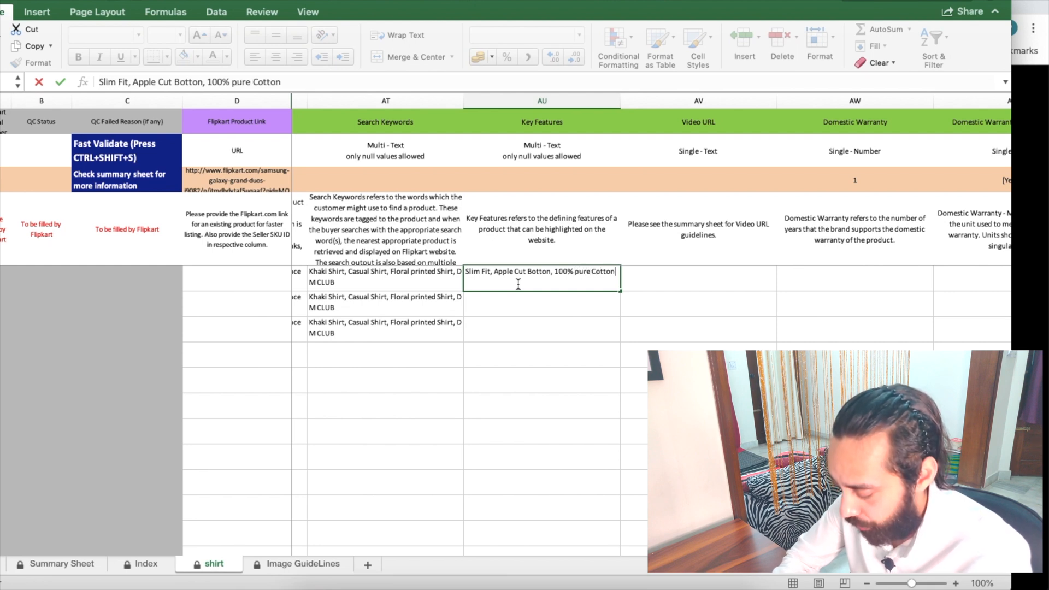
pyautogui.press('Return')
pyautogui.press('Up')
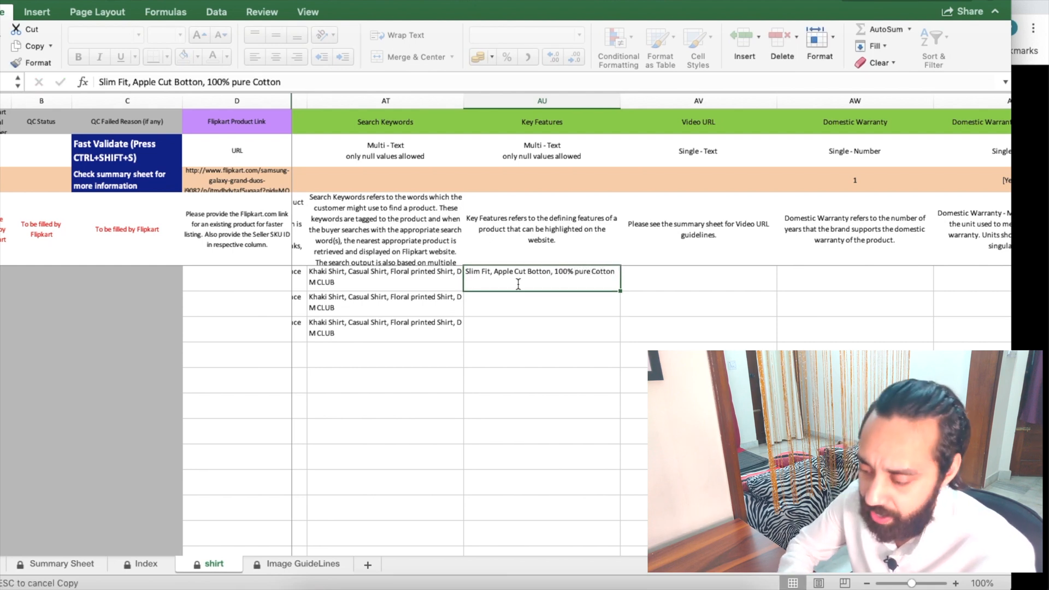
pyautogui.press('super+c')
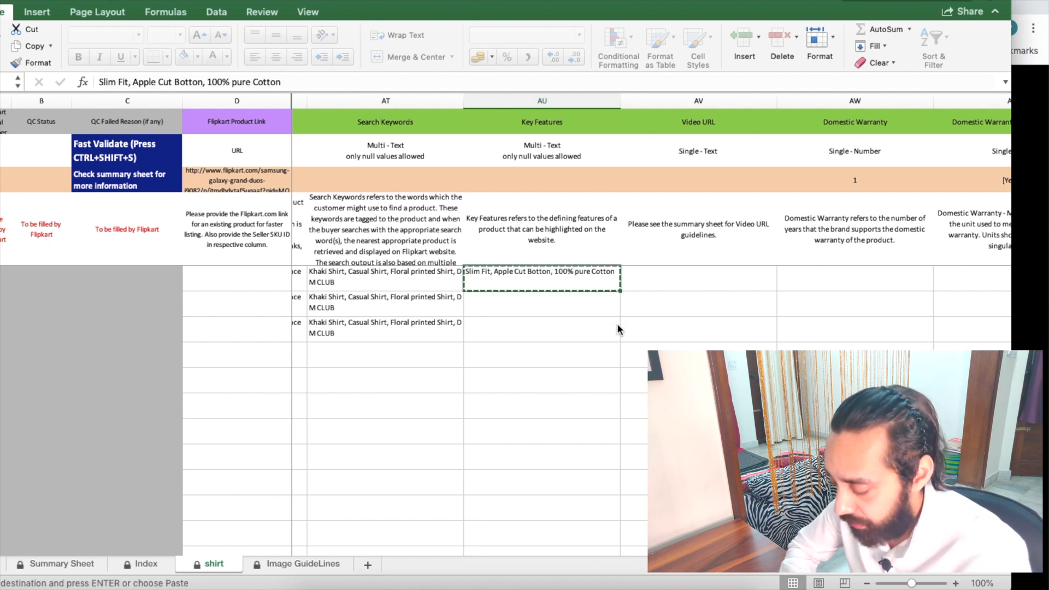
# Step: Paste the key features text into Key Features cells AU6 and AU7
pyautogui.press('Down')
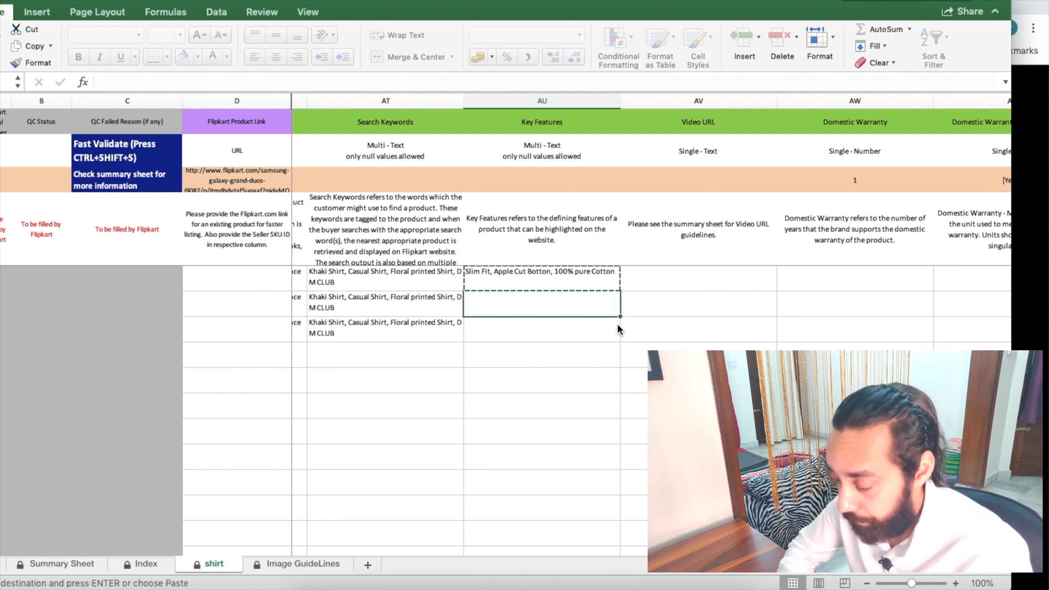
pyautogui.press('super+v')
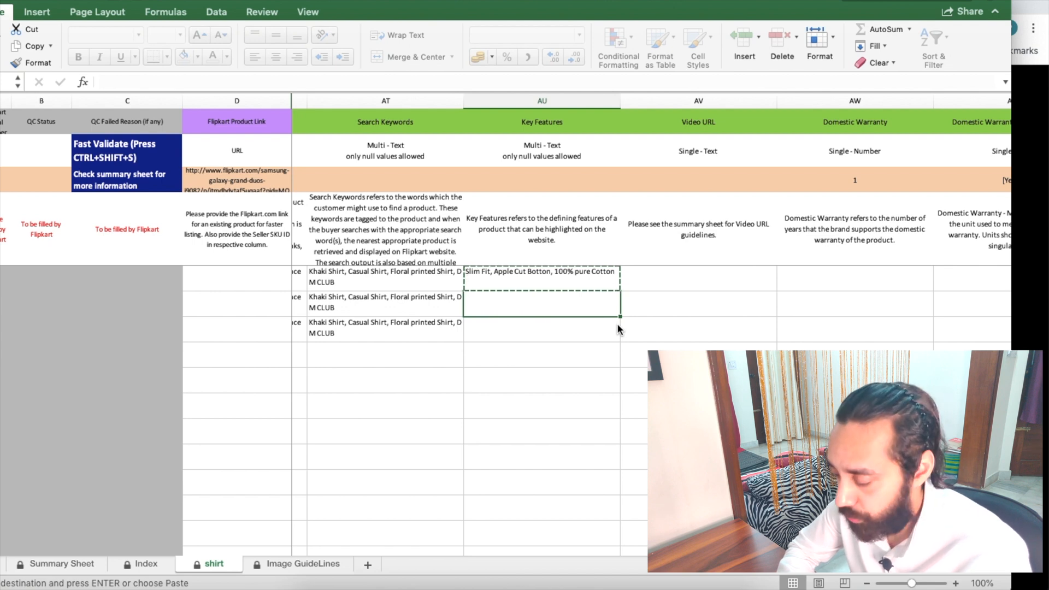
pyautogui.press('Down')
pyautogui.press('super+v')
pyautogui.press('Right')
pyautogui.press('Up')
pyautogui.press('Up')
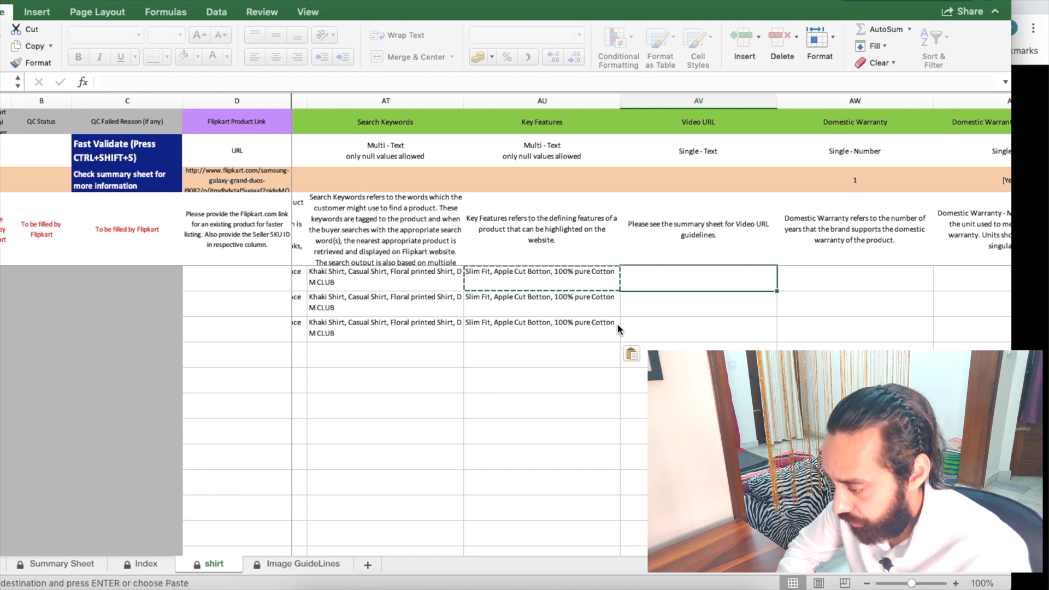
pyautogui.press('Right')
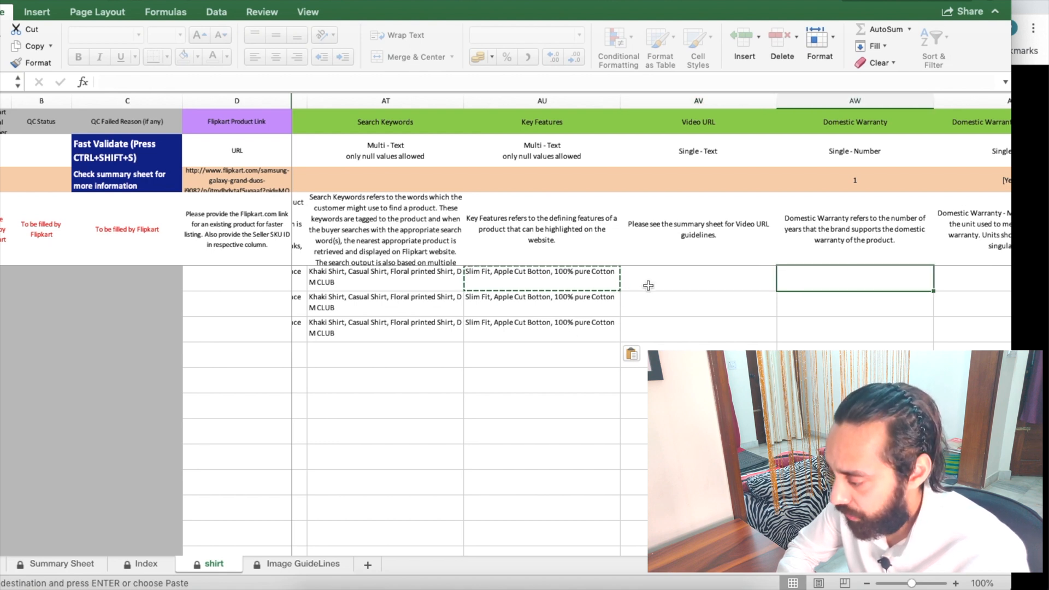
# Step: Look up the allowed Trend values on the Index sheet and take Smart Shirts
pyautogui.hscroll(5, 646, 285)
pyautogui.hscroll(4, 586, 288)
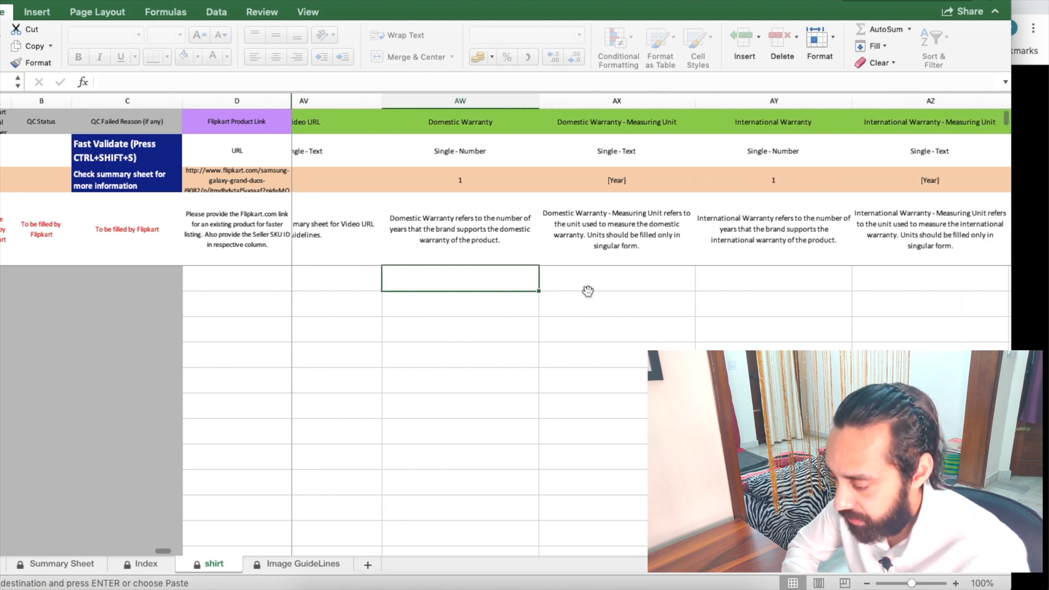
pyautogui.press('Right')
pyautogui.hscroll(4, 599, 280)
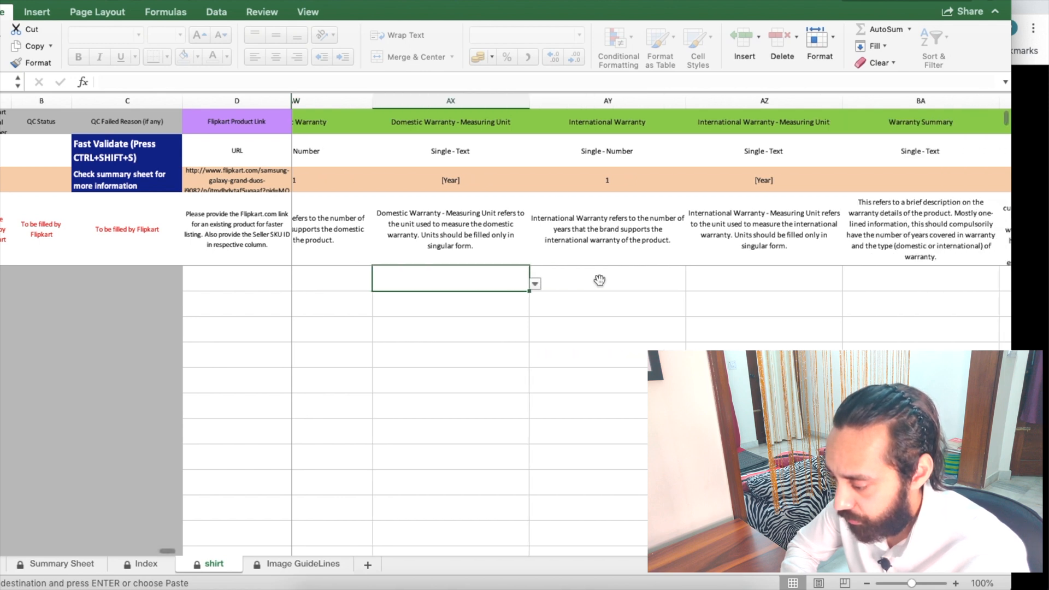
pyautogui.hscroll(5, 571, 272)
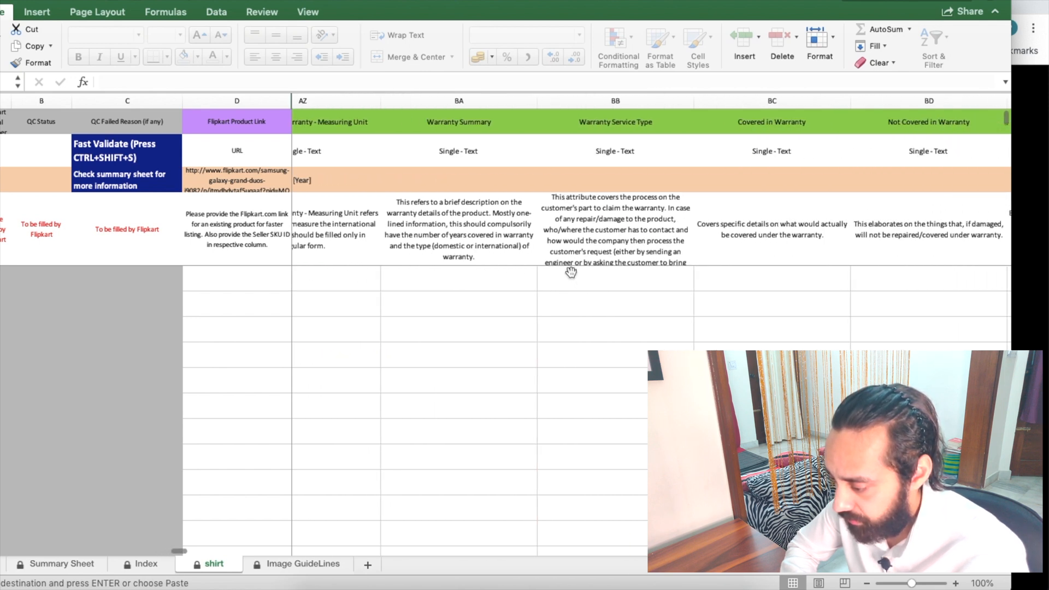
pyautogui.hscroll(5, 571, 272)
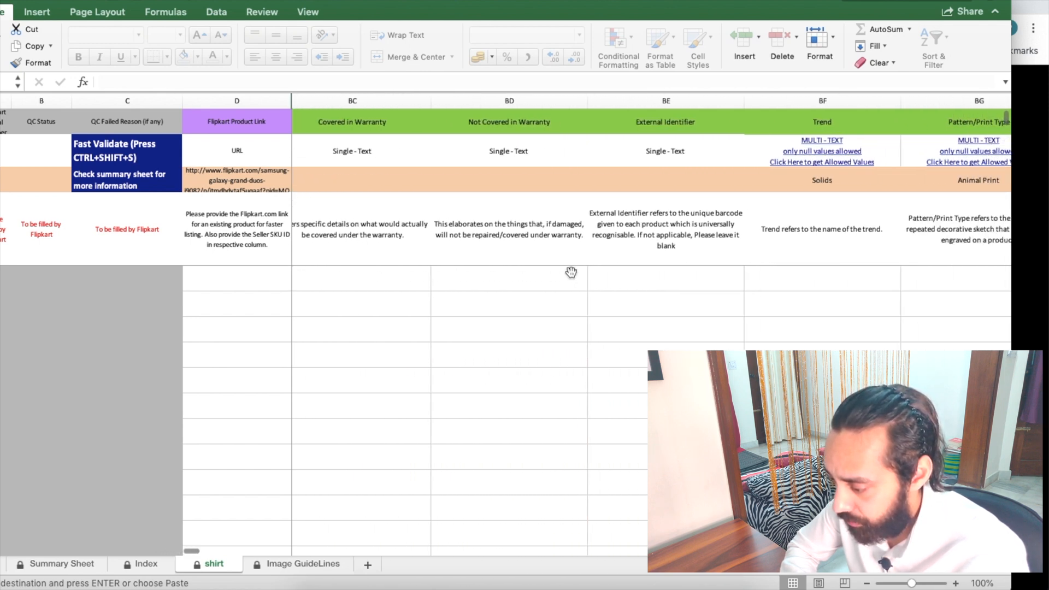
pyautogui.click(510, 280)
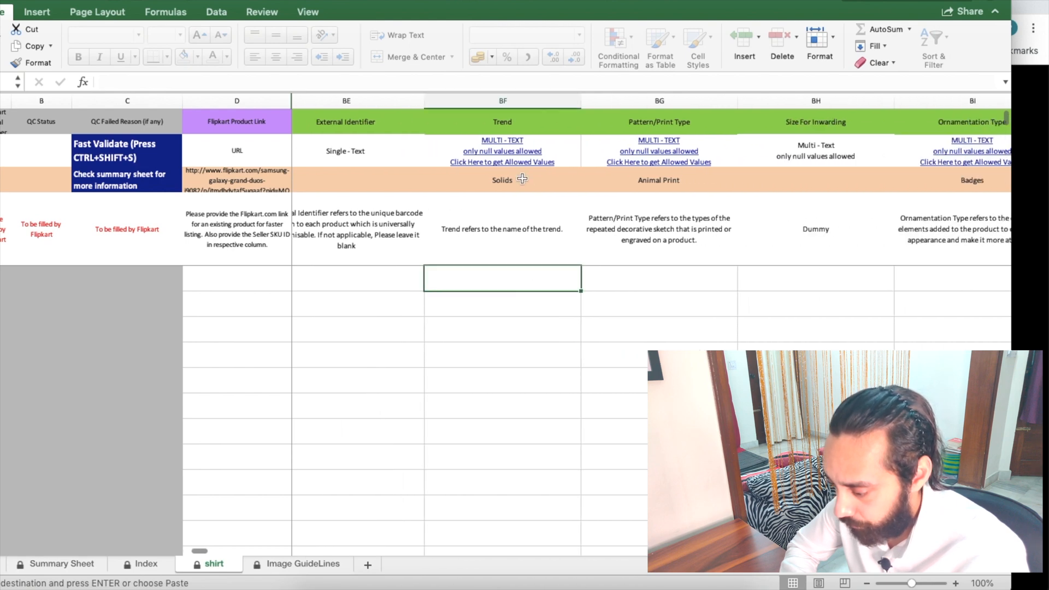
pyautogui.click(510, 144)
pyautogui.hscroll(5, 752, 181)
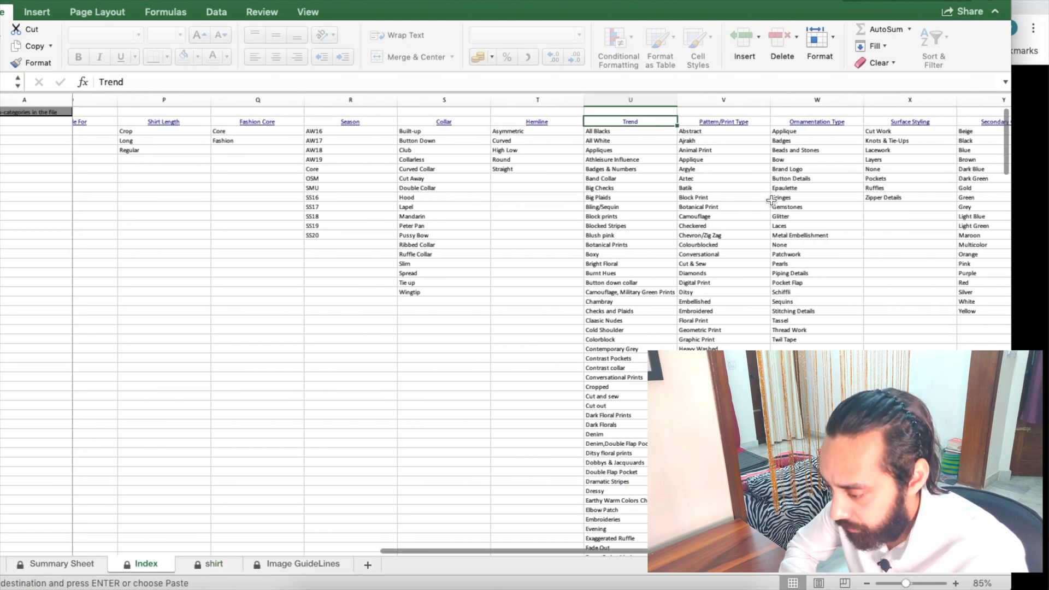
pyautogui.hscroll(-2, 627, 327)
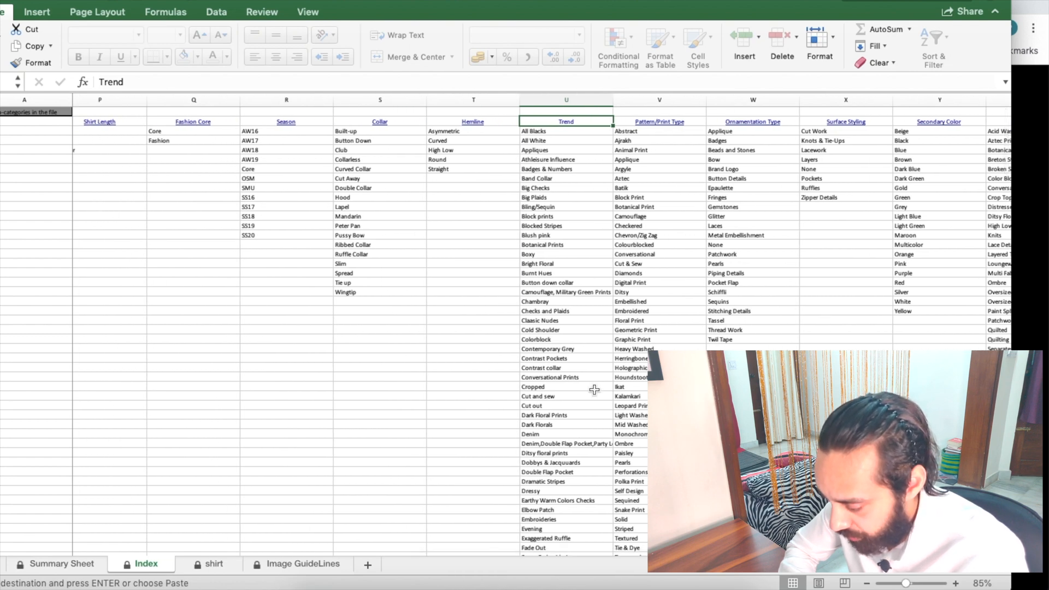
pyautogui.scroll(-10, 594, 390)
pyautogui.scroll(-1, 594, 389)
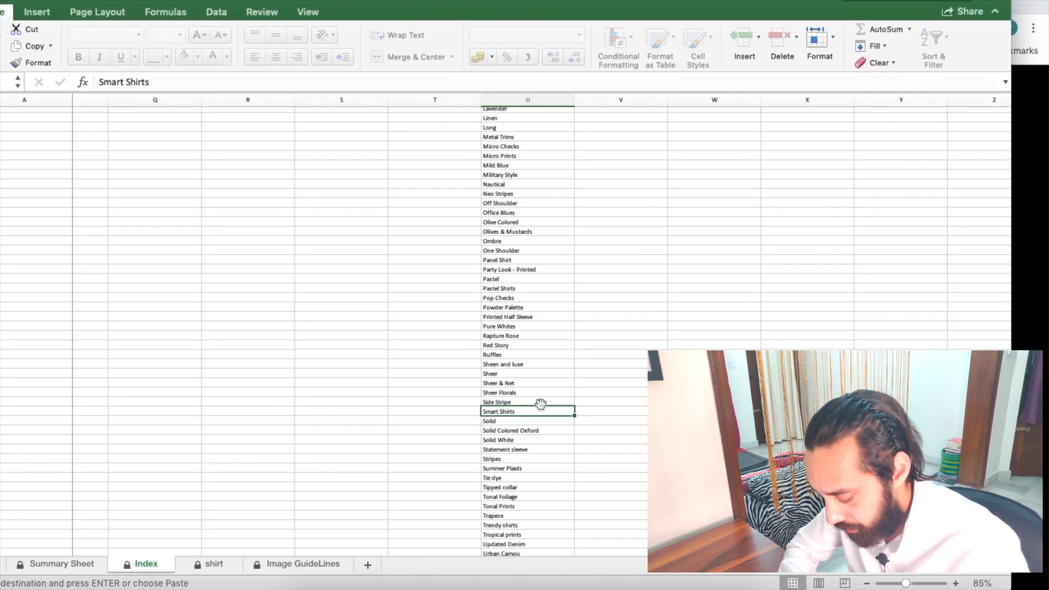
pyautogui.scroll(15, 541, 410)
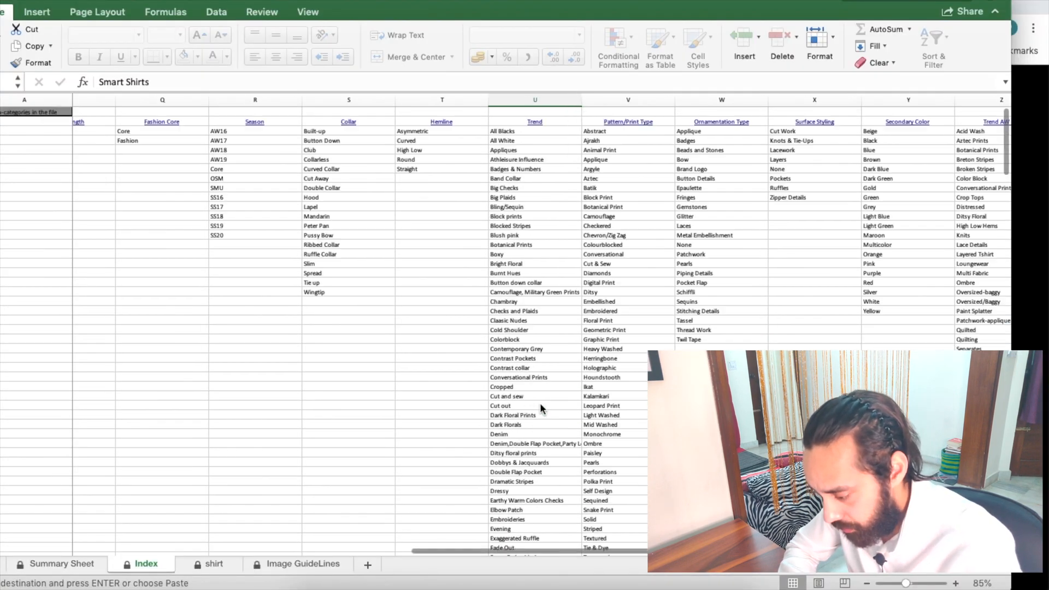
# Step: Paste Smart Shirts into the first Trend cell in column BF and fill it down to row 7
pyautogui.click(538, 122)
pyautogui.click(524, 281)
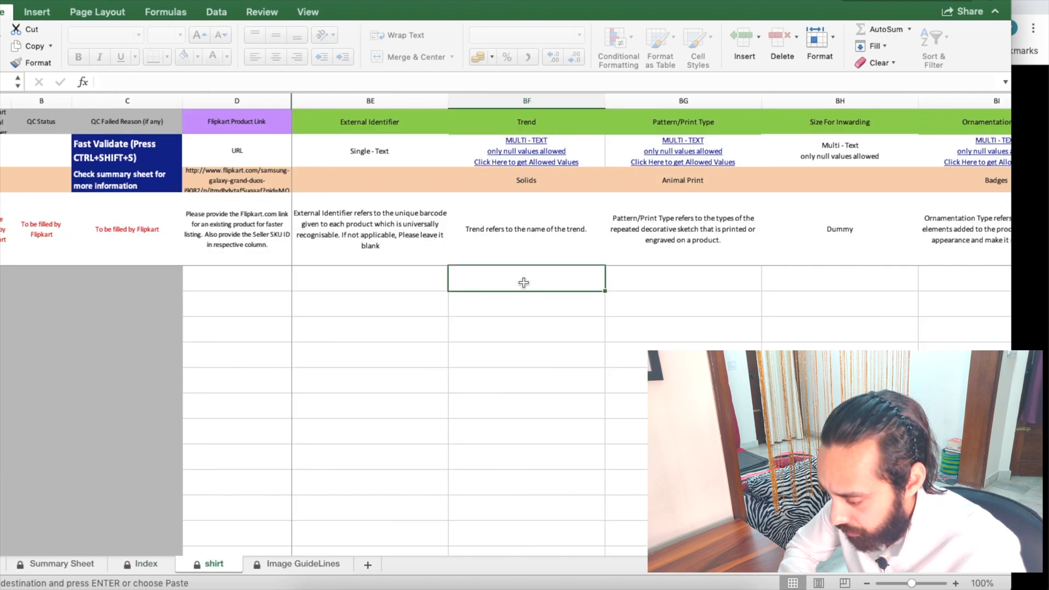
pyautogui.write('Smart Shirts')
pyautogui.moveTo(605, 292); pyautogui.dragTo(605, 340)
pyautogui.hscroll(3, 605, 293)
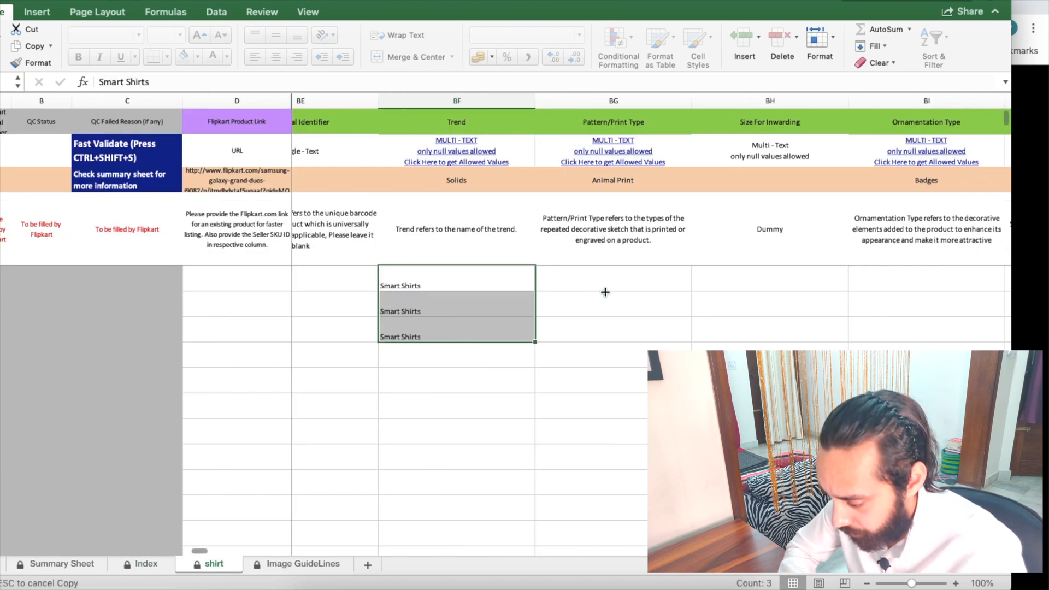
# Step: Set Pattern/Print Type to Floral Print for all three shirt rows, taken from the Index sheet
pyautogui.click(540, 144)
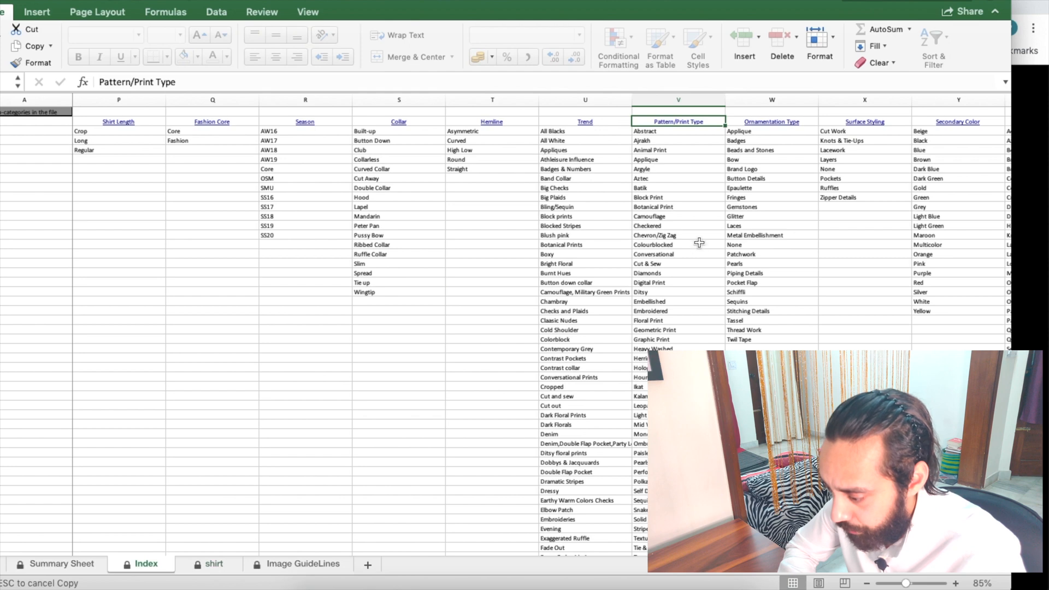
pyautogui.click(675, 263)
pyautogui.click(658, 322)
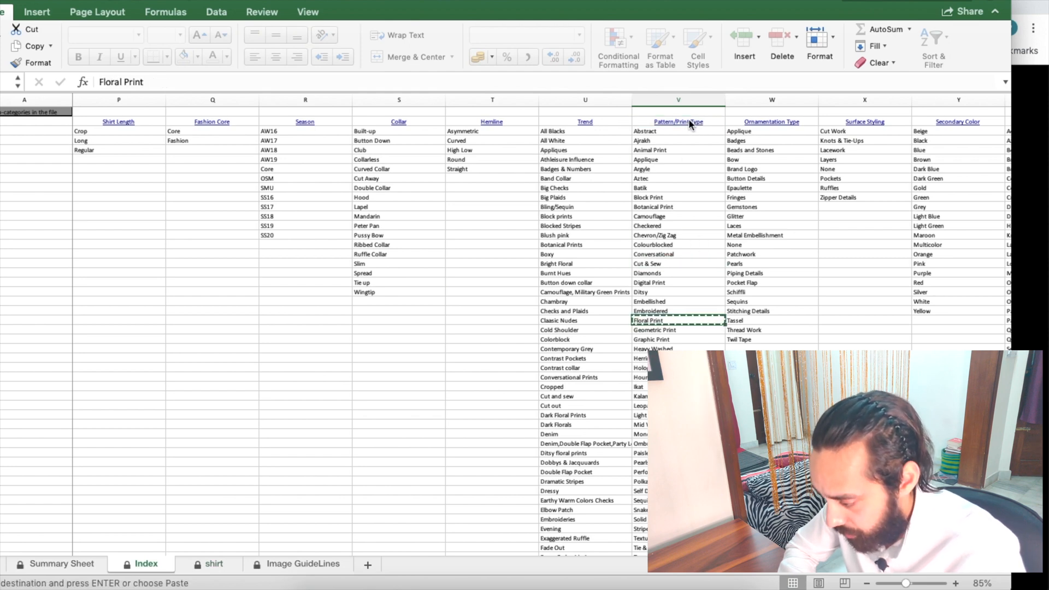
pyautogui.click(688, 121)
pyautogui.click(647, 278)
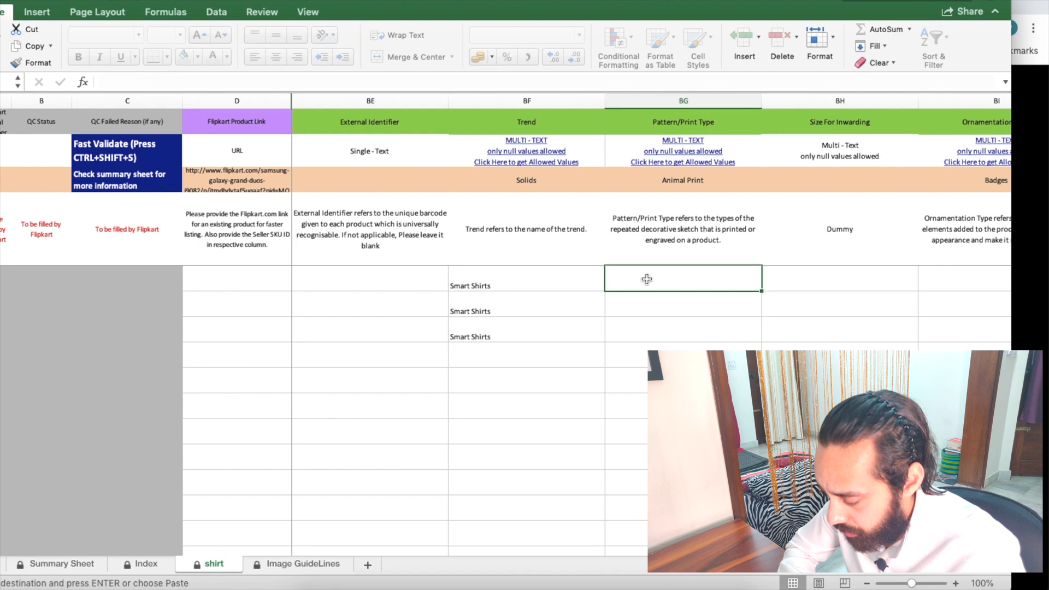
pyautogui.doubleClick(760, 292)
pyautogui.hscroll(6, 760, 292)
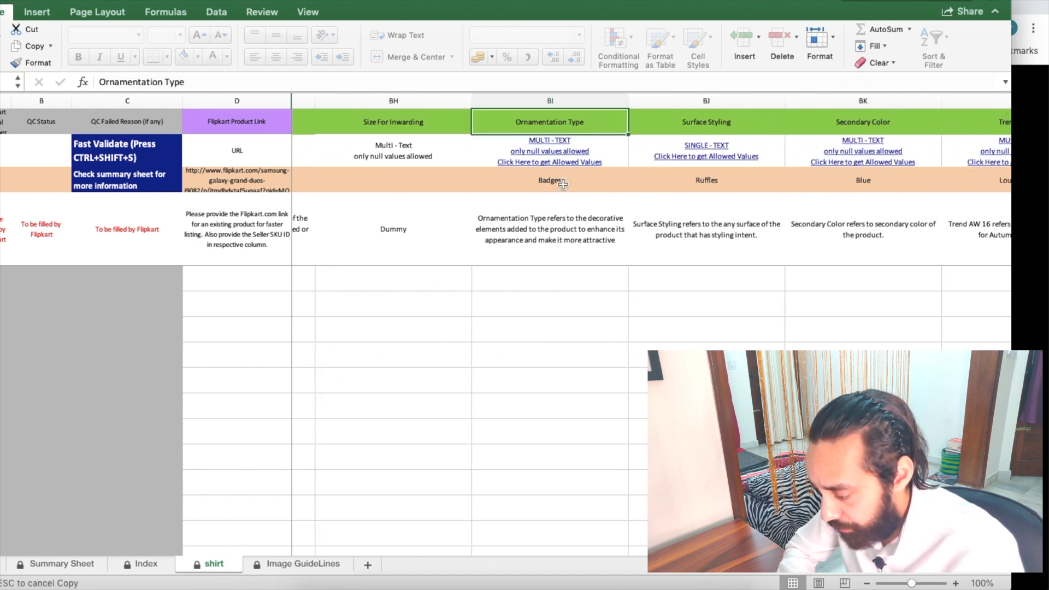
# Step: Copy Button Details from the Index sheet into Ornamentation Type and fill it down all three rows
pyautogui.click(559, 277)
pyautogui.click(558, 162)
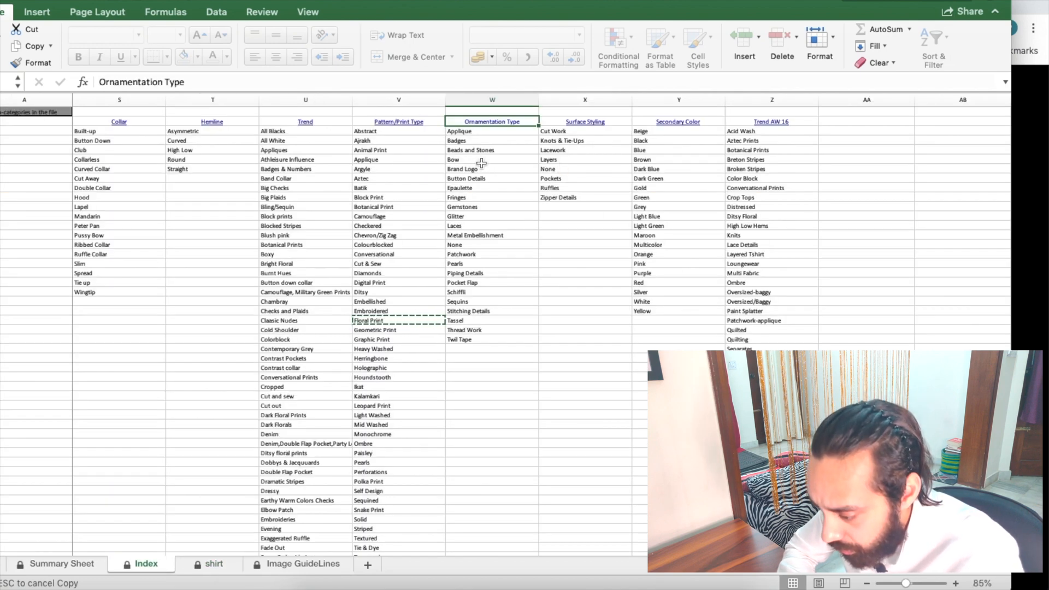
pyautogui.click(482, 180)
pyautogui.hotkey('ctrl', 'c')
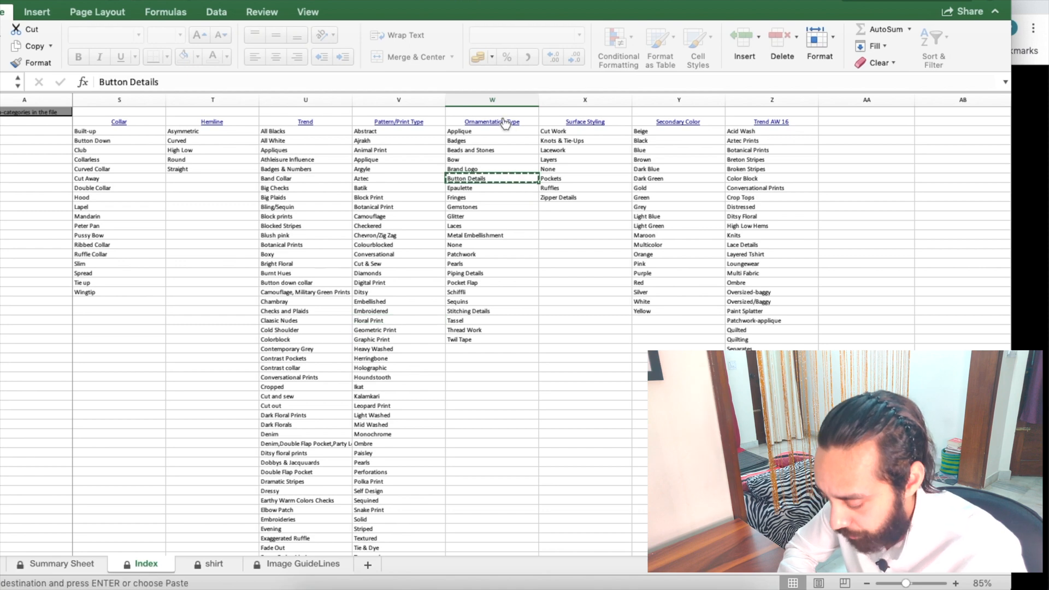
pyautogui.click(504, 121)
pyautogui.click(640, 275)
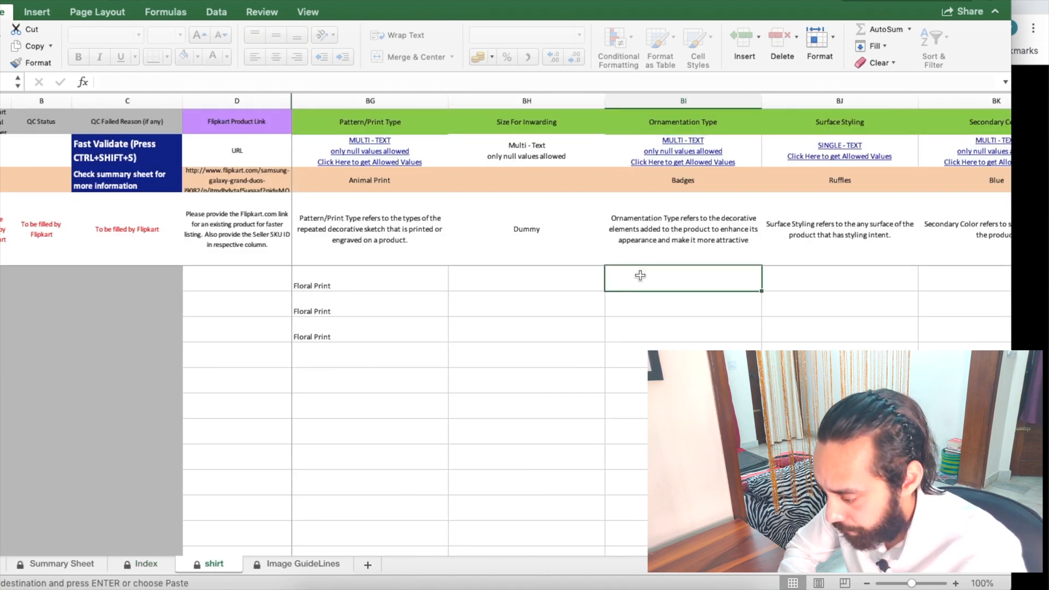
pyautogui.hotkey('ctrl', 'v')
pyautogui.doubleClick(761, 291)
pyautogui.hscroll(3, 761, 291)
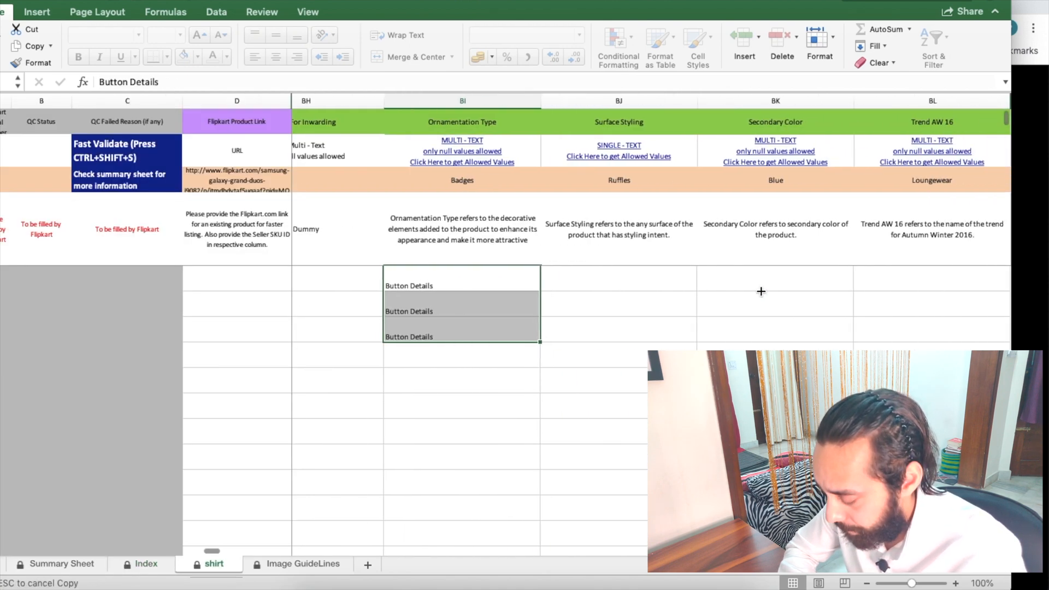
# Step: Set Surface Styling to None for all three rows and look up the allowed Secondary Color values
pyautogui.click(630, 283)
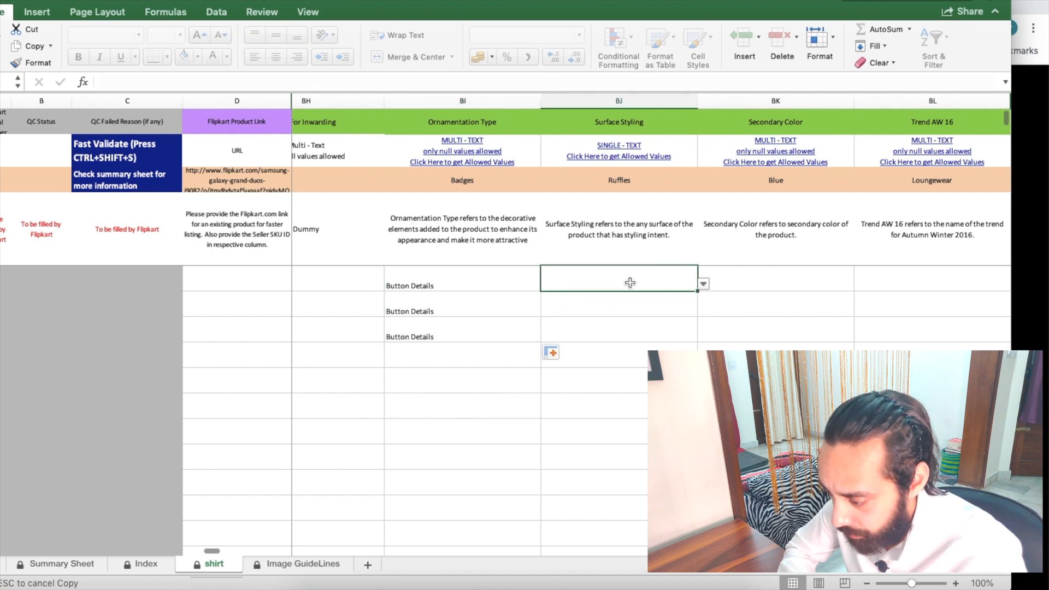
pyautogui.click(704, 285)
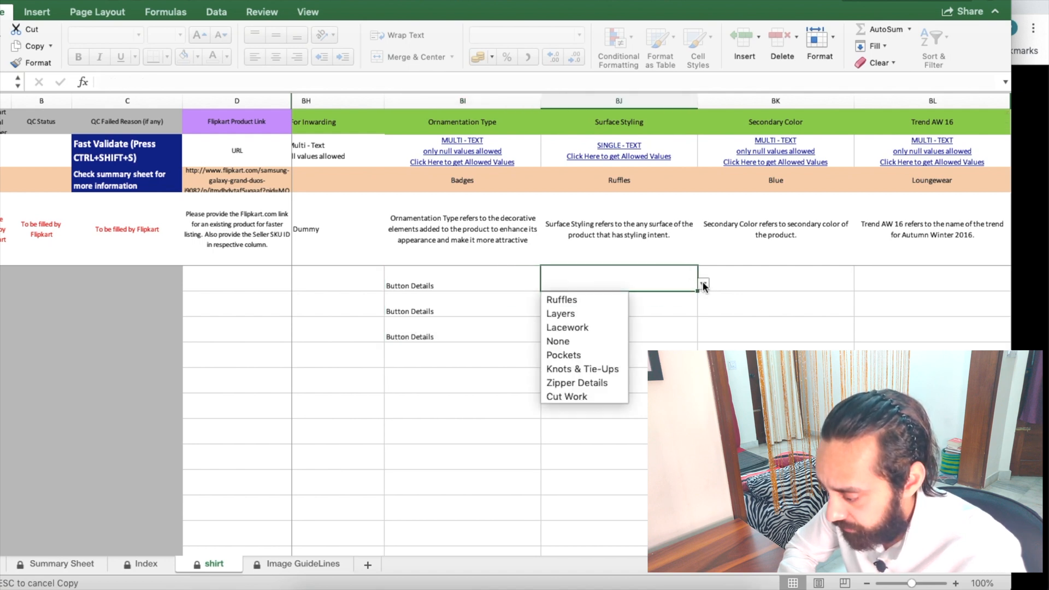
pyautogui.click(582, 340)
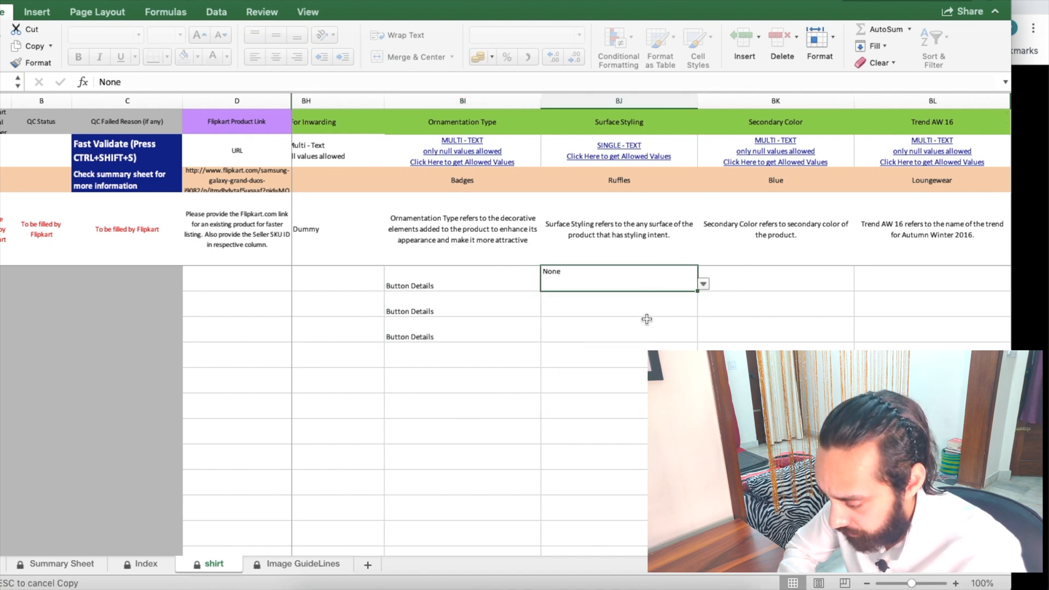
pyautogui.moveTo(697, 291); pyautogui.dragTo(697, 340)
pyautogui.hscroll(1, 742, 299)
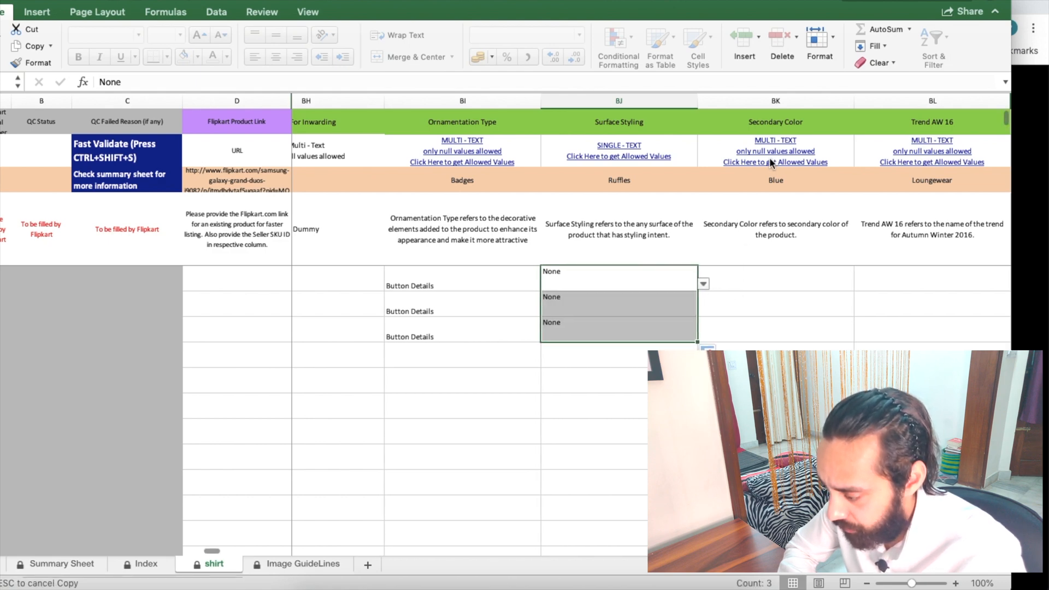
pyautogui.click(770, 160)
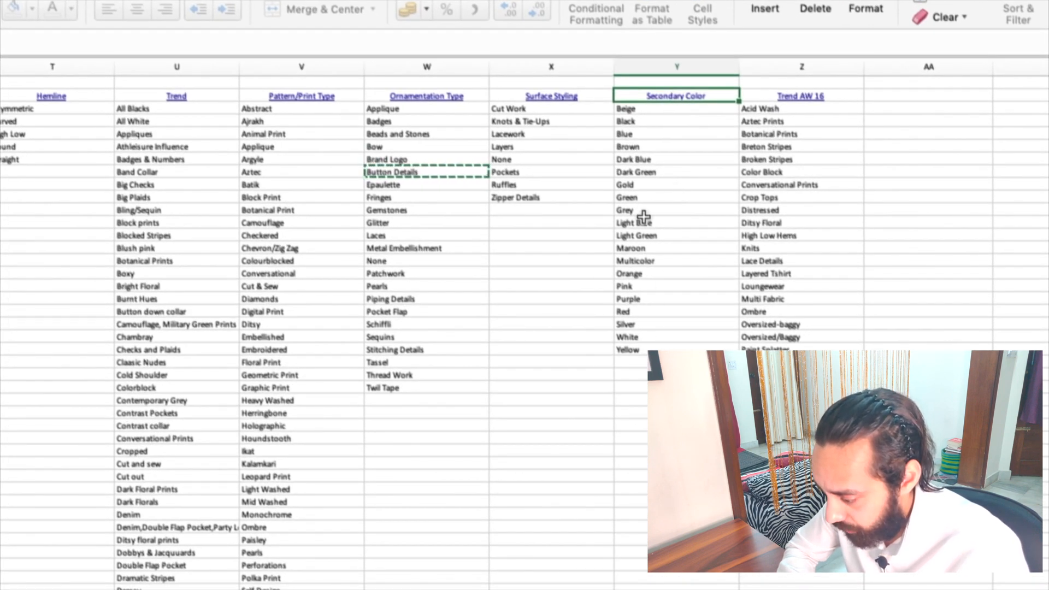
# Step: Copy Beige from the Index sheet and paste it into all three Secondary Color cells
pyautogui.click(647, 108)
pyautogui.hotkey('ctrl', 'c')
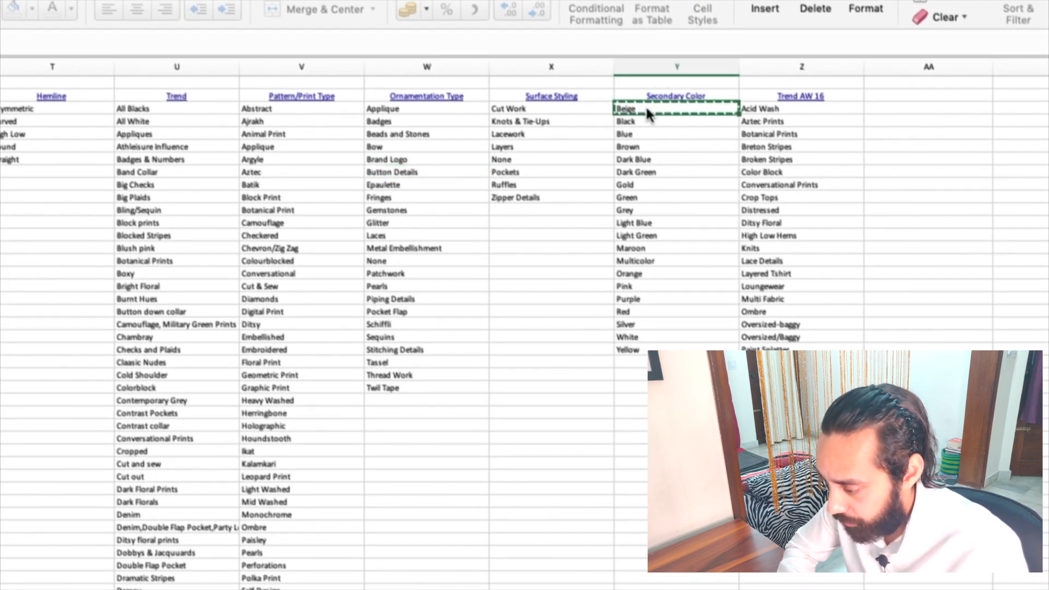
pyautogui.hotkey('ctrl', 'pageup')
pyautogui.click(858, 292)
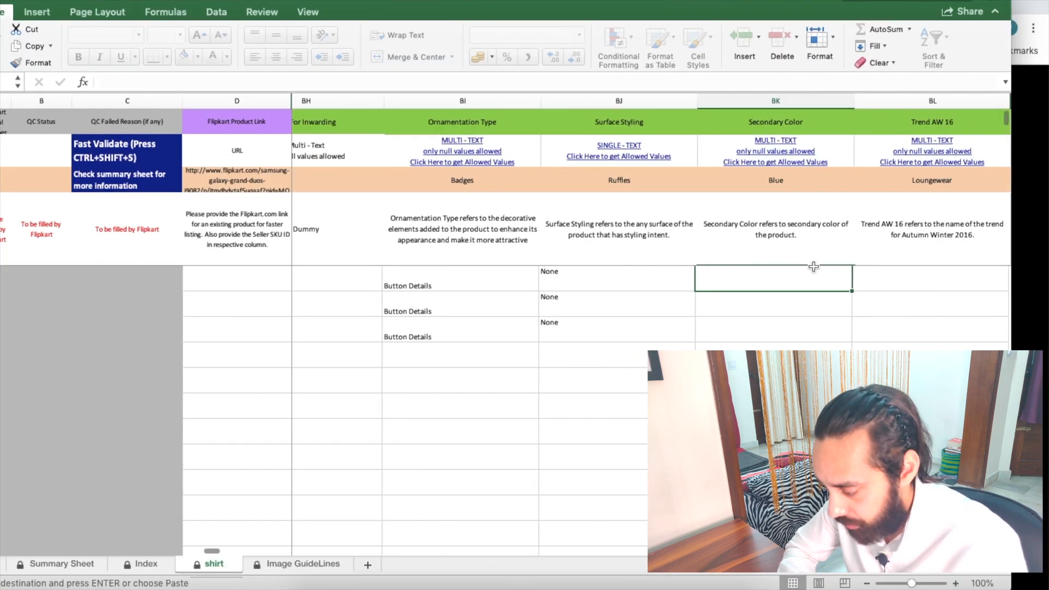
pyautogui.hotkey('ctrl', 'v')
pyautogui.click(768, 299)
pyautogui.hotkey('ctrl', 'v')
pyautogui.click(762, 328)
pyautogui.hotkey('ctrl', 'v')
# Step: Copy Sporty Essense from the Trend AW 16 list and paste it into all three Trend AW 16 cells
pyautogui.hscroll(1, 762, 328)
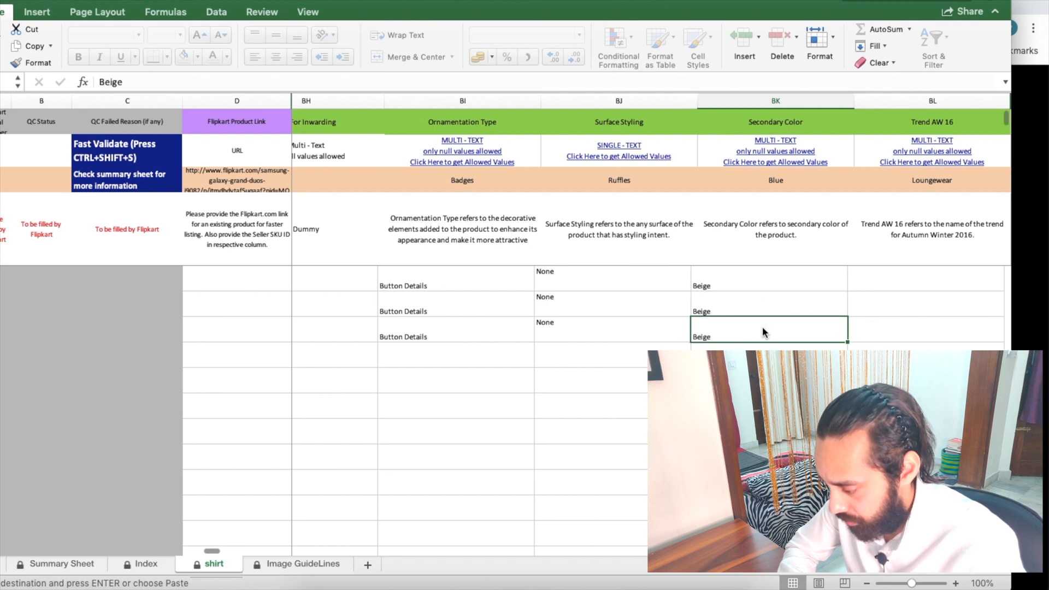
pyautogui.click(925, 161)
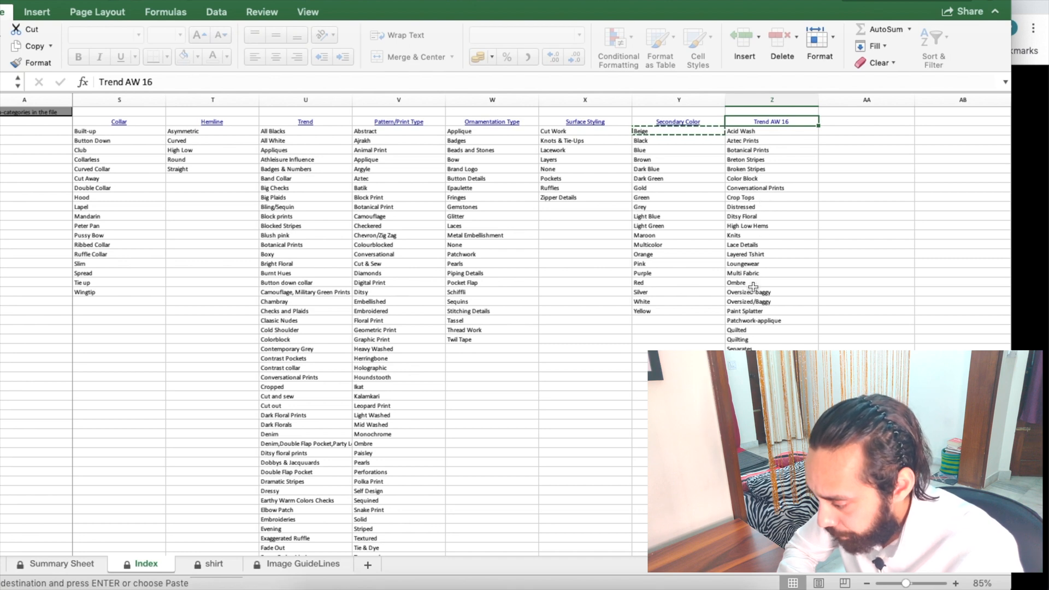
pyautogui.click(759, 365)
pyautogui.press('Escape')
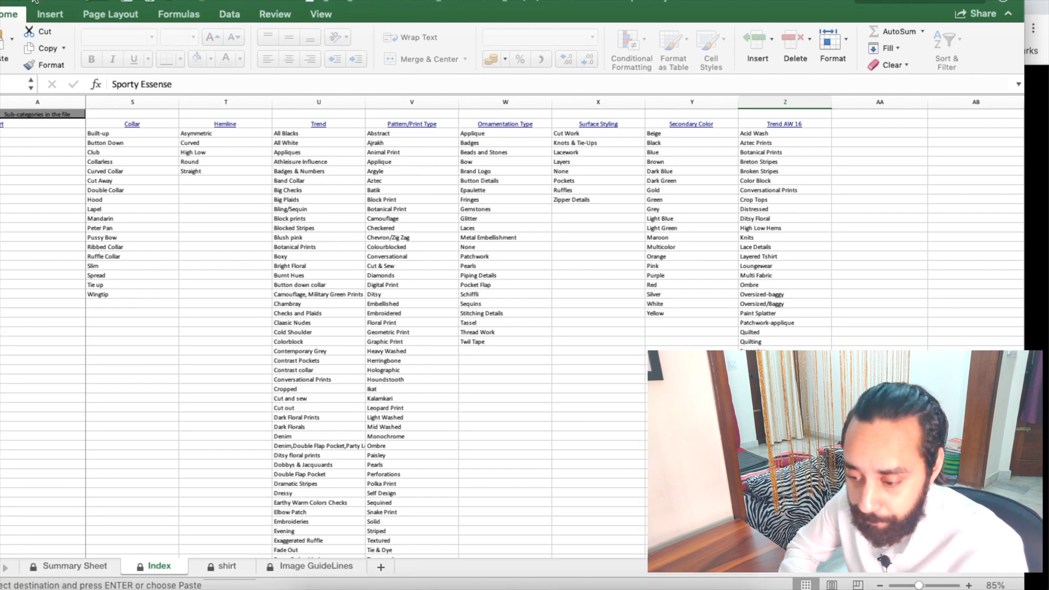
pyautogui.click(784, 124)
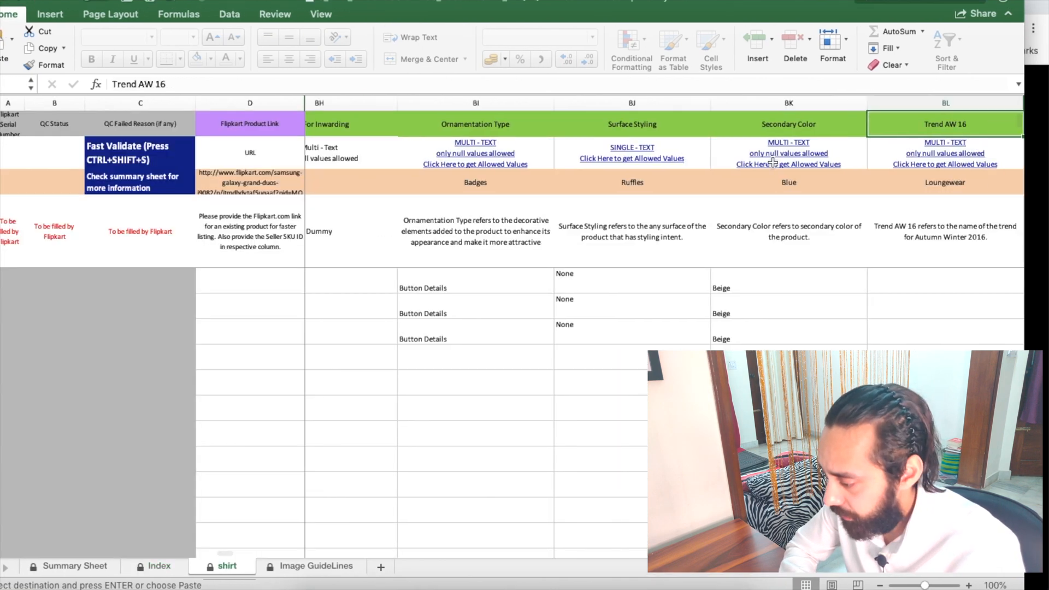
pyautogui.click(888, 282)
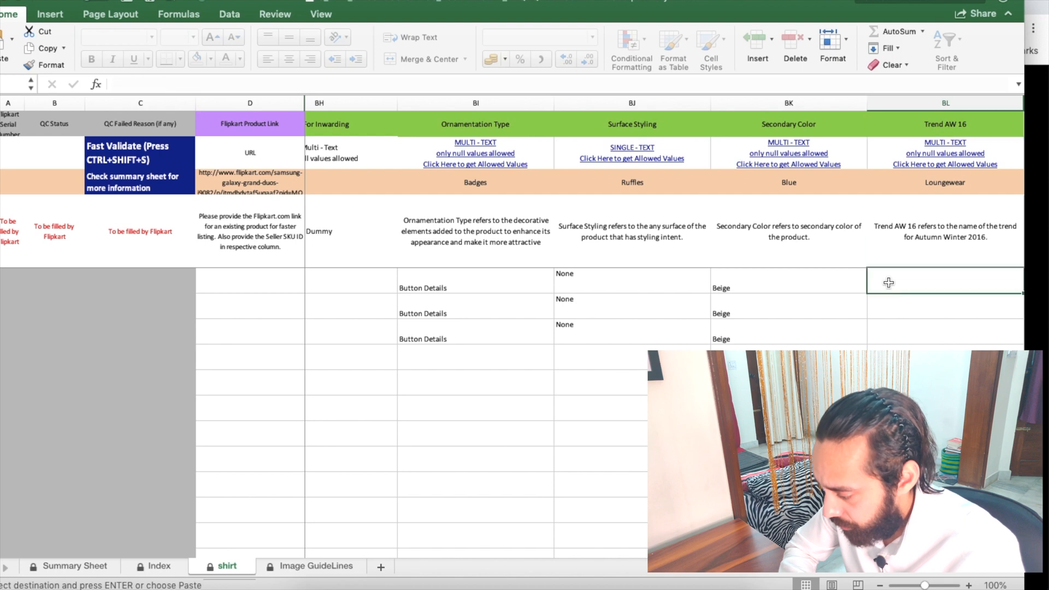
pyautogui.write('Sporty Essense')
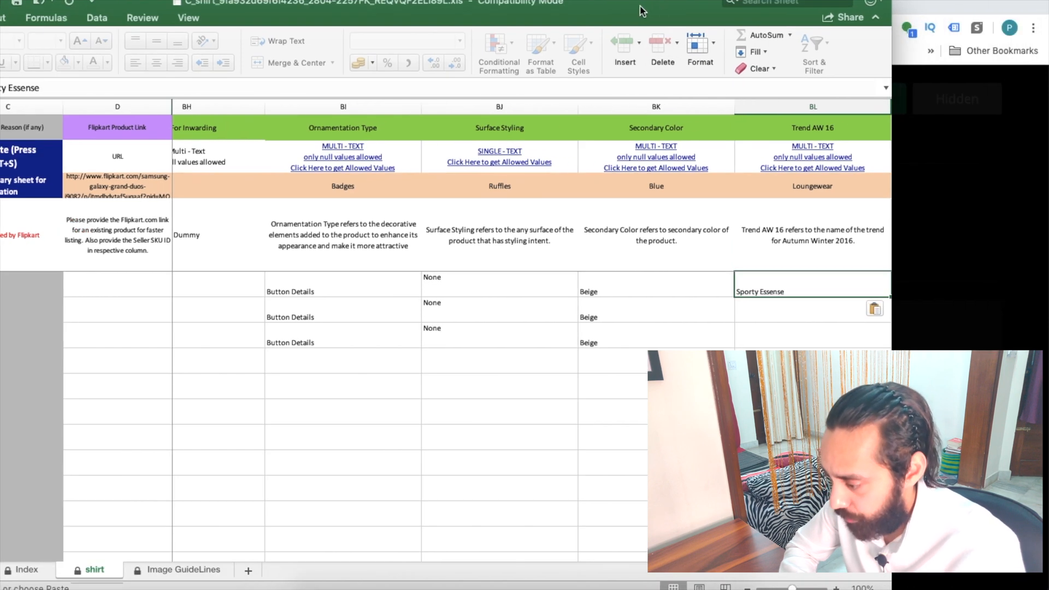
pyautogui.click(814, 321)
pyautogui.write('Sporty Essense')
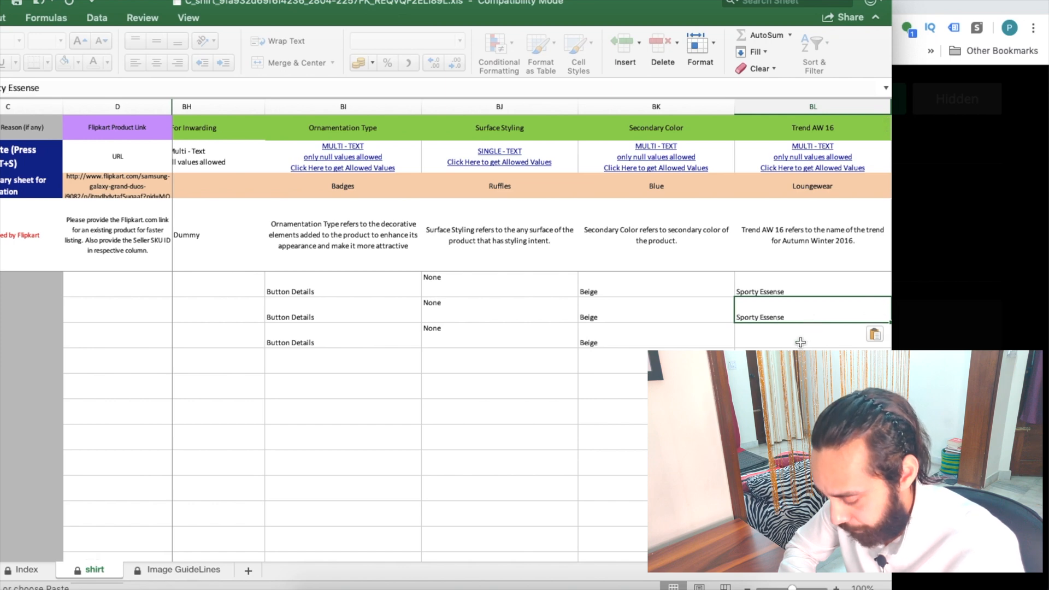
pyautogui.click(799, 341)
pyautogui.write('Sporty Essense')
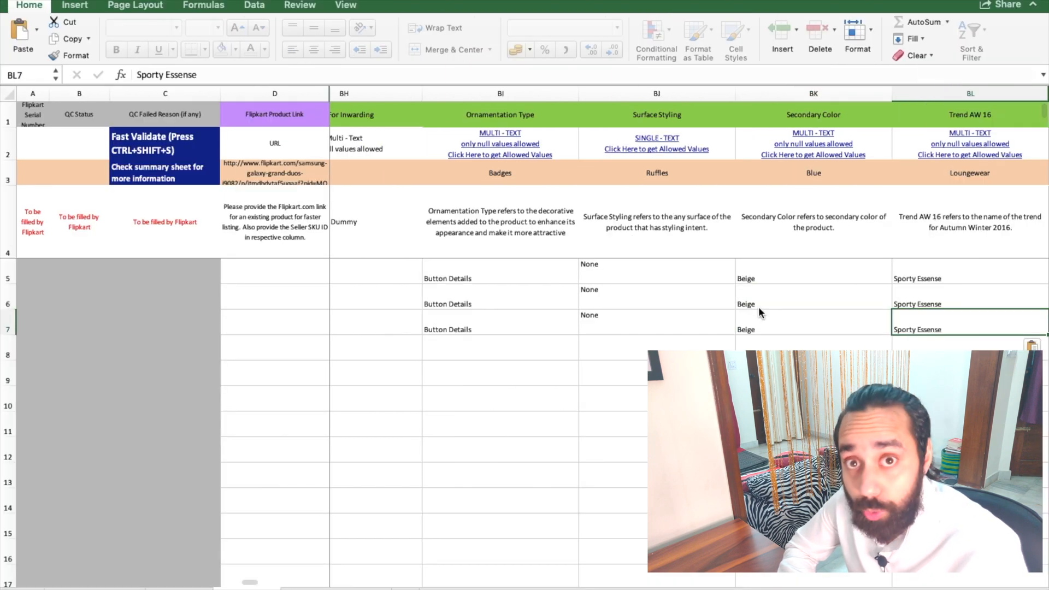
pyautogui.hscroll(-5, 759, 308)
# Step: Review the filled shirt sheet, then switch to the Flipkart Add Listings in Bulk page in Opera
pyautogui.hscroll(-10, 758, 309)
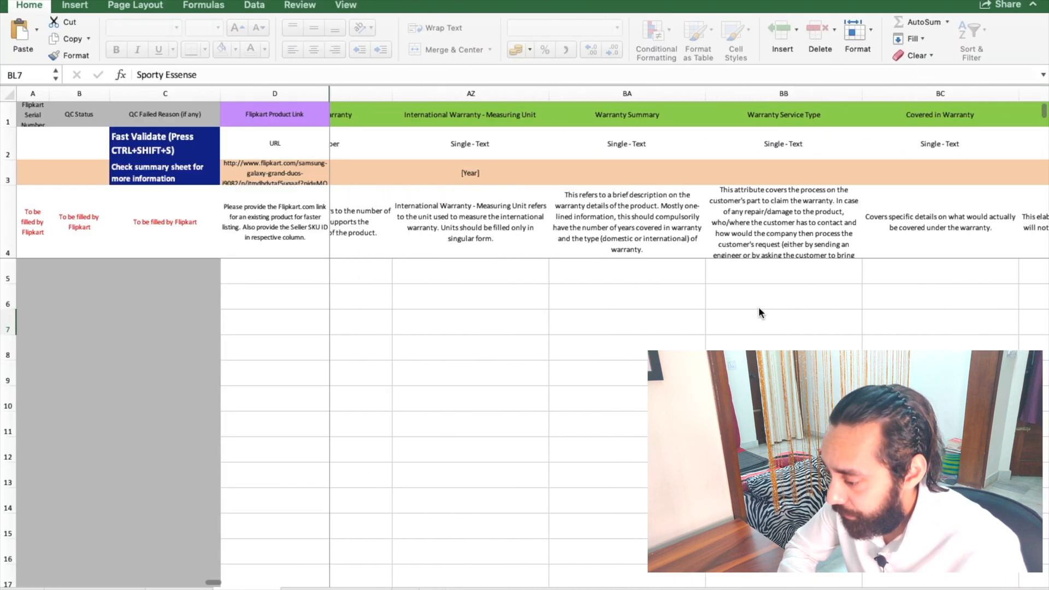
pyautogui.hscroll(-15, 758, 313)
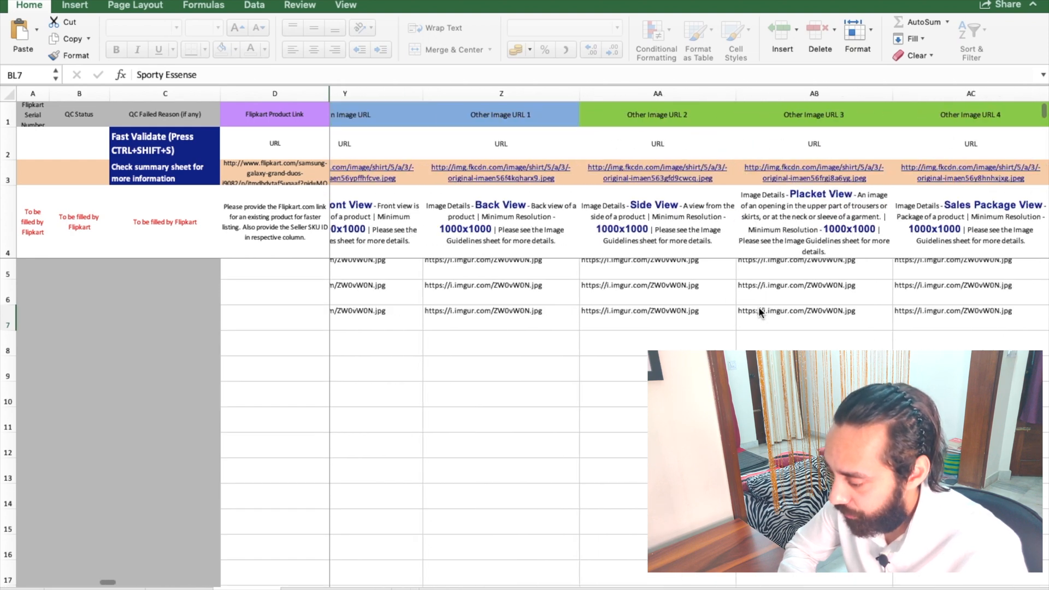
pyautogui.hscroll(-8, 758, 307)
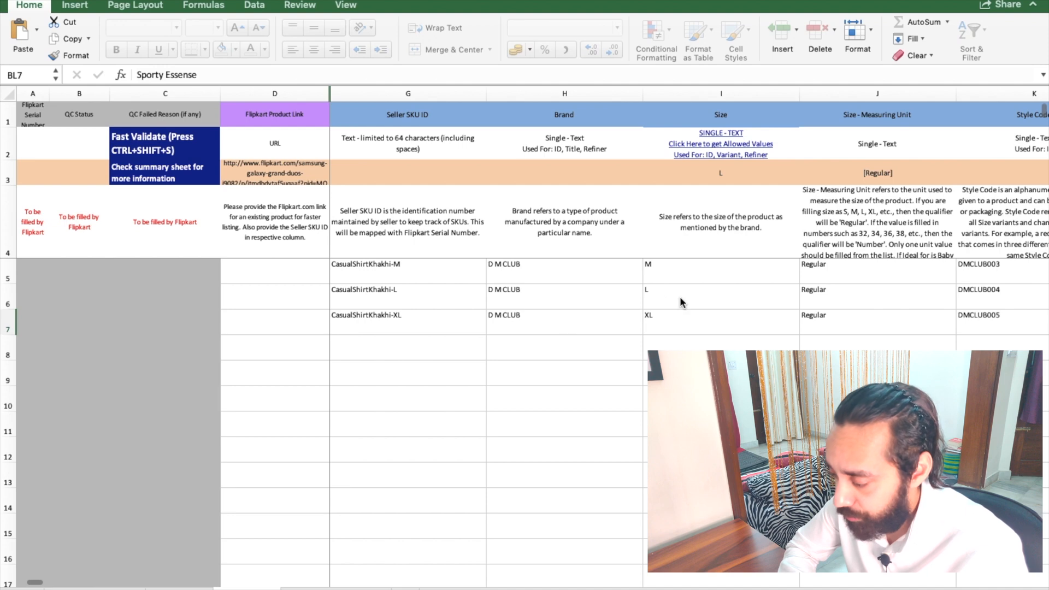
pyautogui.hscroll(5, 679, 296)
pyautogui.hscroll(5, 680, 296)
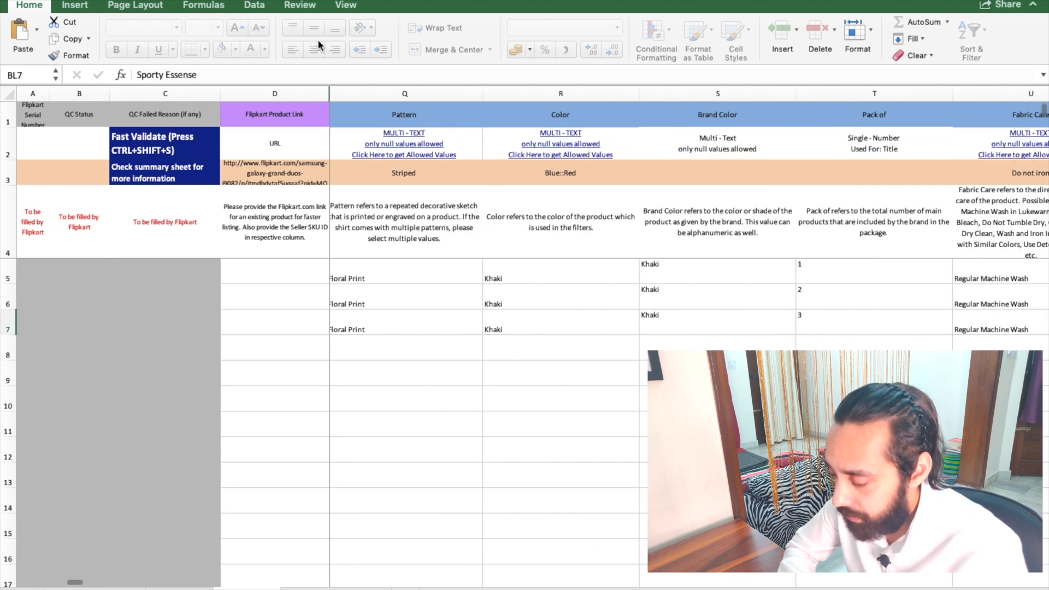
pyautogui.moveTo(42, 3)
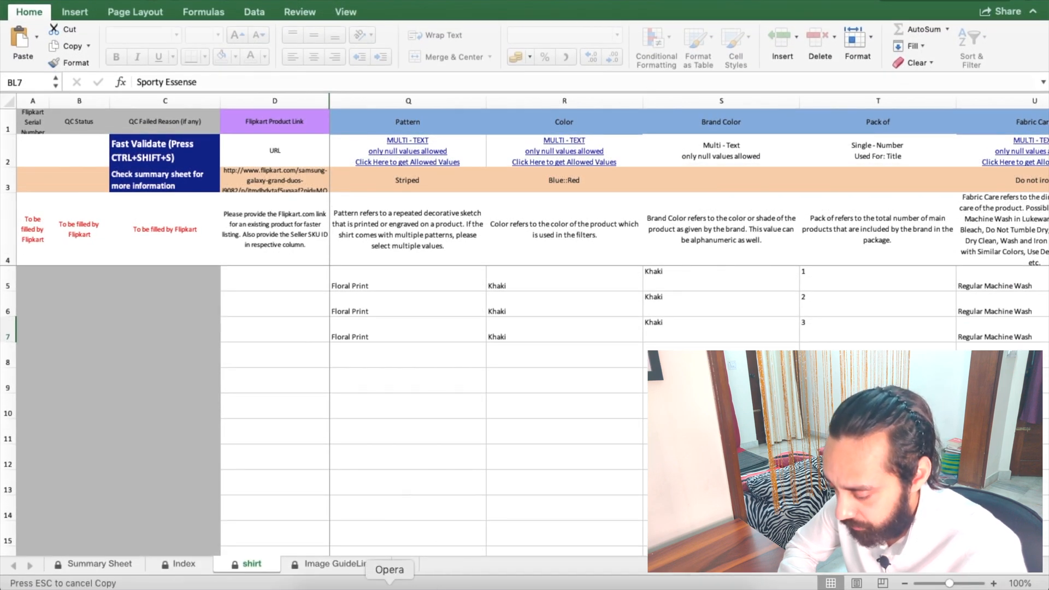
pyautogui.click(389, 586)
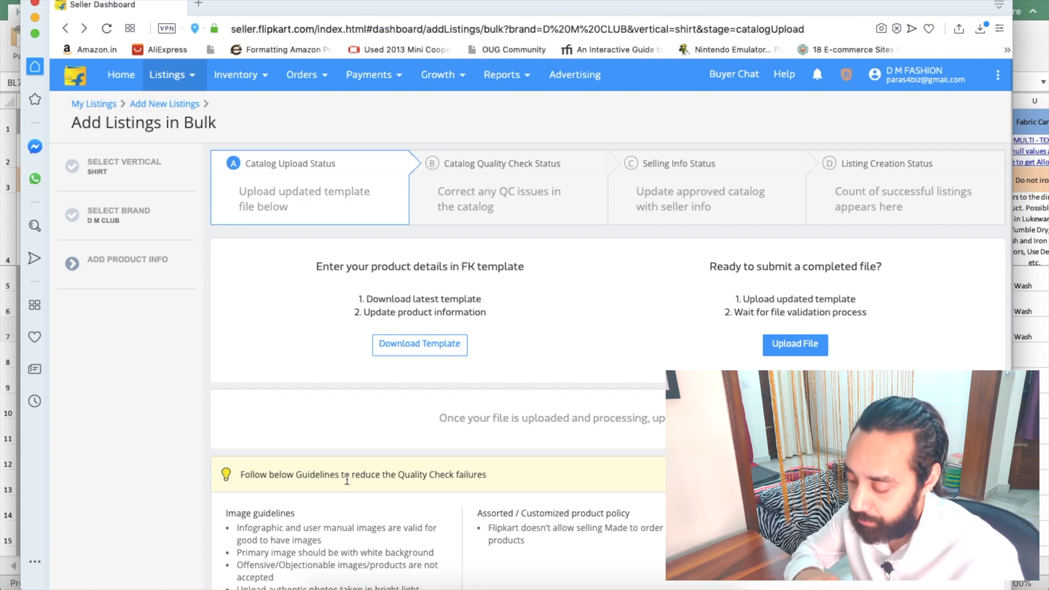
# Step: Open the S_qc--verified listings workbook from the Flipkart folder and read the row 2 column descriptions
pyautogui.click(328, 583)
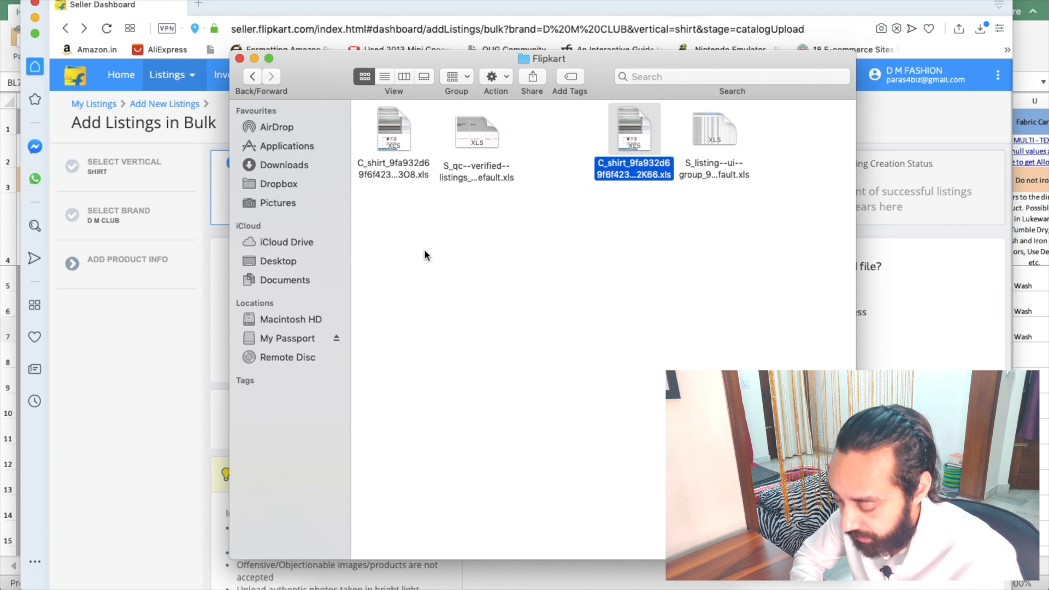
pyautogui.doubleClick(483, 159)
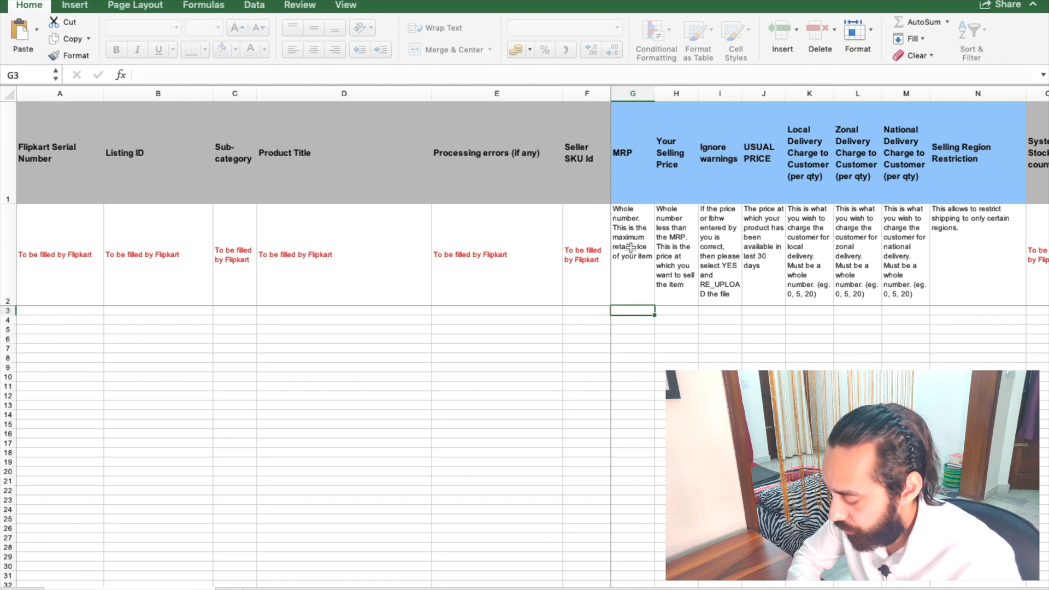
pyautogui.press('Up')
pyautogui.press('Right')
pyautogui.press('Right')
pyautogui.press('Right')
pyautogui.press('Right')
pyautogui.press('Right')
pyautogui.press('Right')
pyautogui.press('Right')
pyautogui.press('Right')
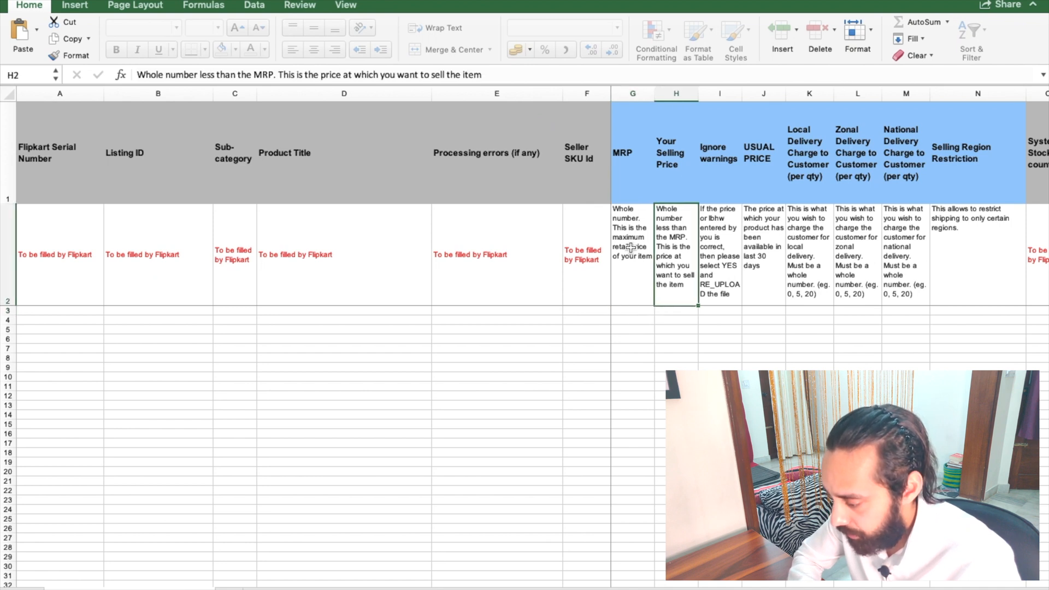
pyautogui.press('Right')
pyautogui.press('Right')
pyautogui.press('Right')
pyautogui.press('Left')
pyautogui.press('Left')
pyautogui.press('Left')
pyautogui.press('Left')
pyautogui.press('Left')
pyautogui.press('Left')
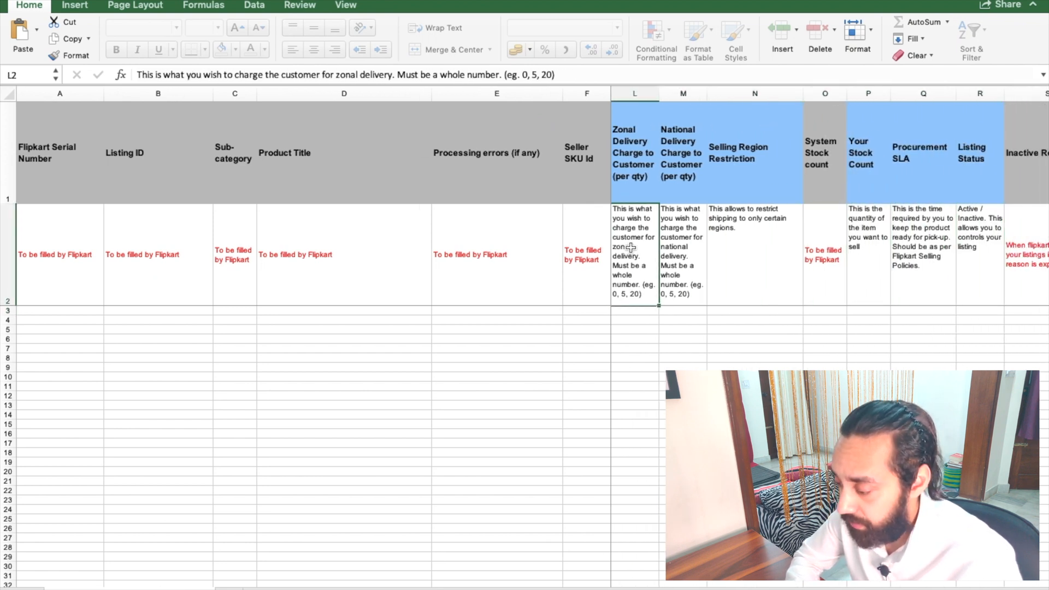
pyautogui.press('Right')
pyautogui.press('Right')
pyautogui.press('Right')
pyautogui.press('Right')
pyautogui.press('Right')
pyautogui.press('Right')
pyautogui.press('Right')
pyautogui.press('Right')
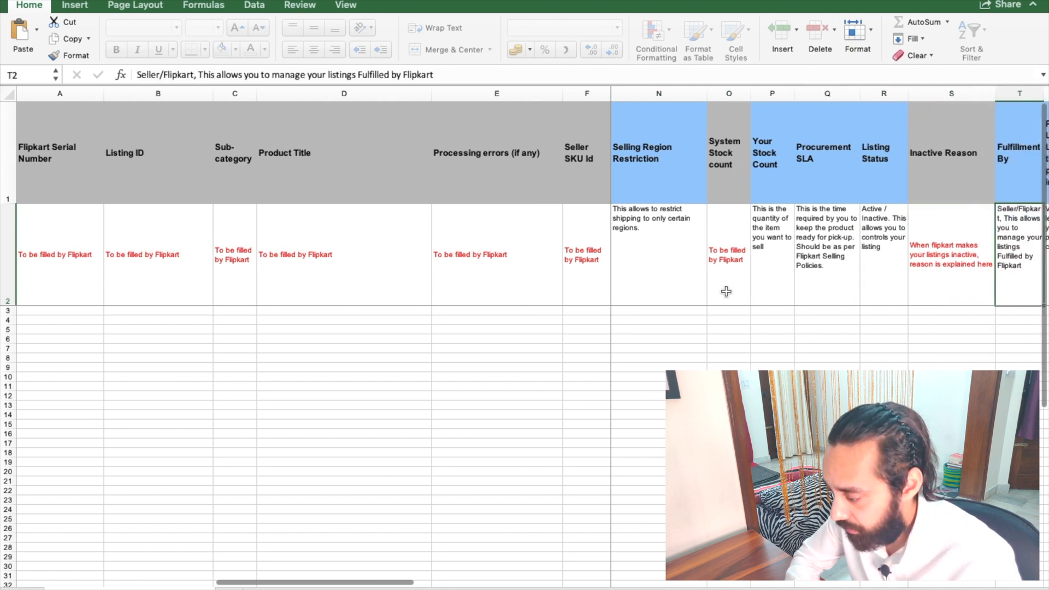
pyautogui.click(837, 311)
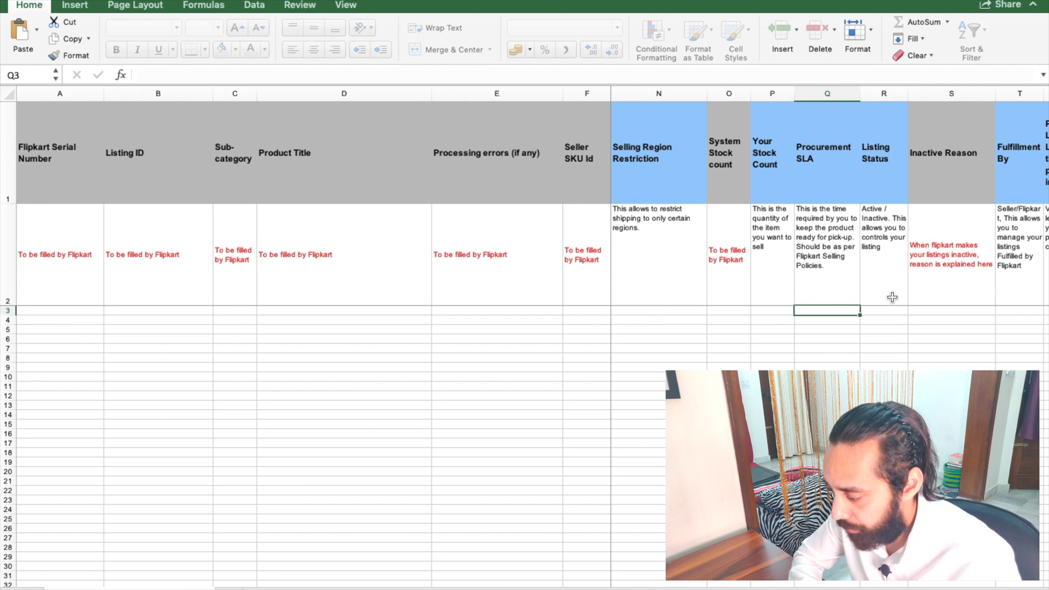
pyautogui.click(958, 233)
pyautogui.press('Right')
pyautogui.press('Right')
pyautogui.press('Right')
pyautogui.press('Right')
pyautogui.press('Right')
pyautogui.press('Right')
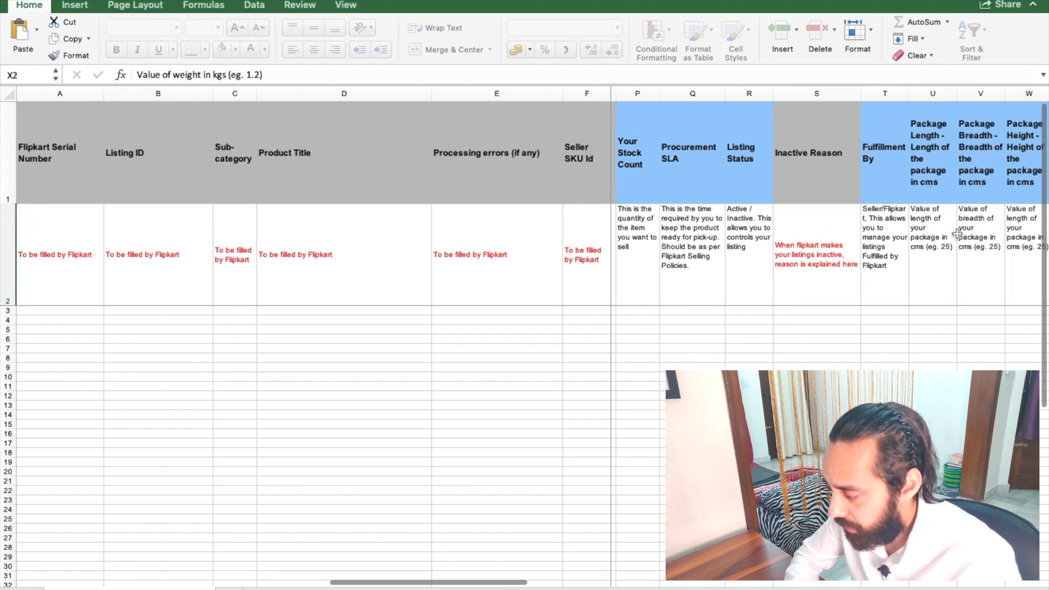
# Step: Enlarge the workbook window, inspect the Procurement Type and Tax Code cells, then minimize Excel
pyautogui.moveTo(44, 3)
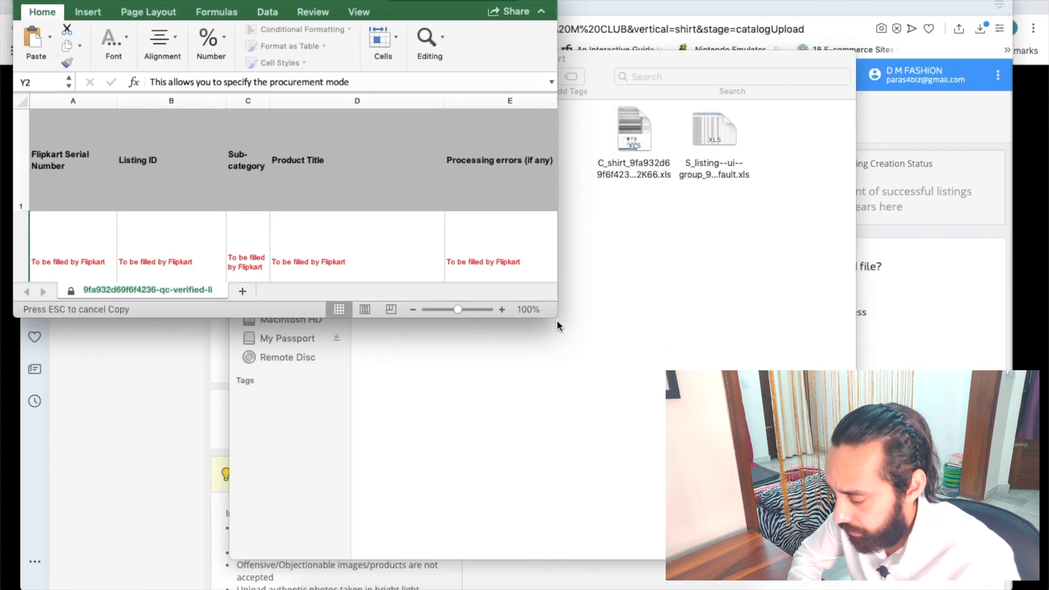
pyautogui.moveTo(561, 319); pyautogui.dragTo(892, 568)
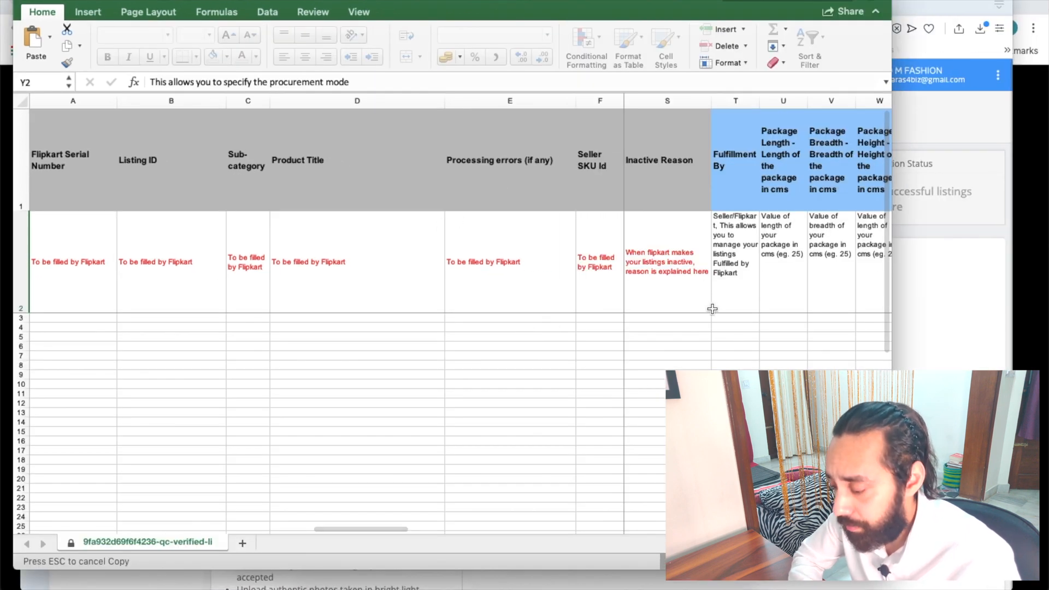
pyautogui.click(693, 323)
pyautogui.press('Right')
pyautogui.press('Right')
pyautogui.press('Right')
pyautogui.press('Right')
pyautogui.press('Right')
pyautogui.press('Right')
pyautogui.press('Right')
pyautogui.press('Right')
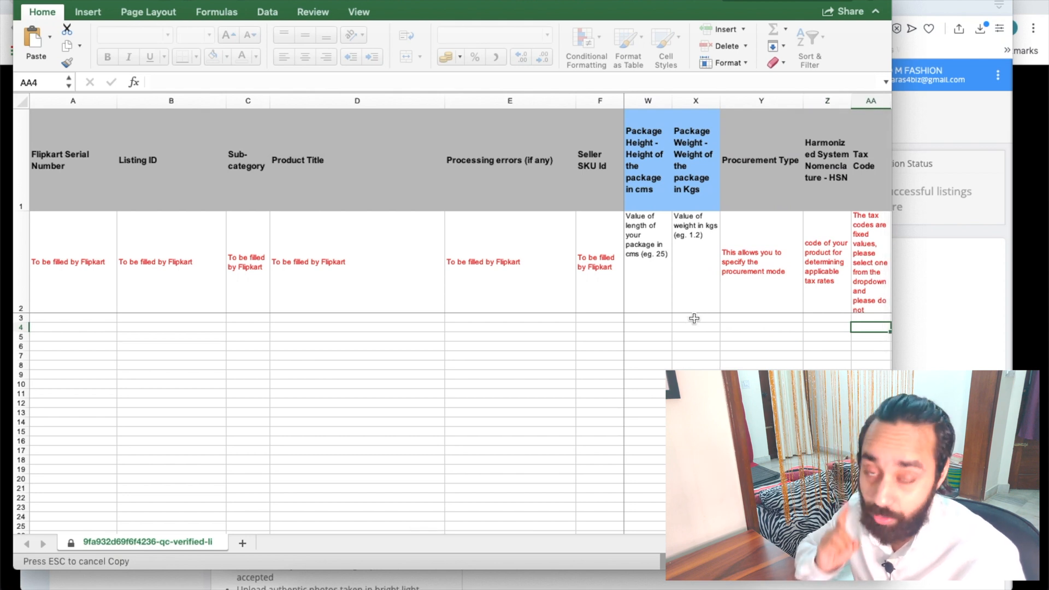
pyautogui.click(737, 321)
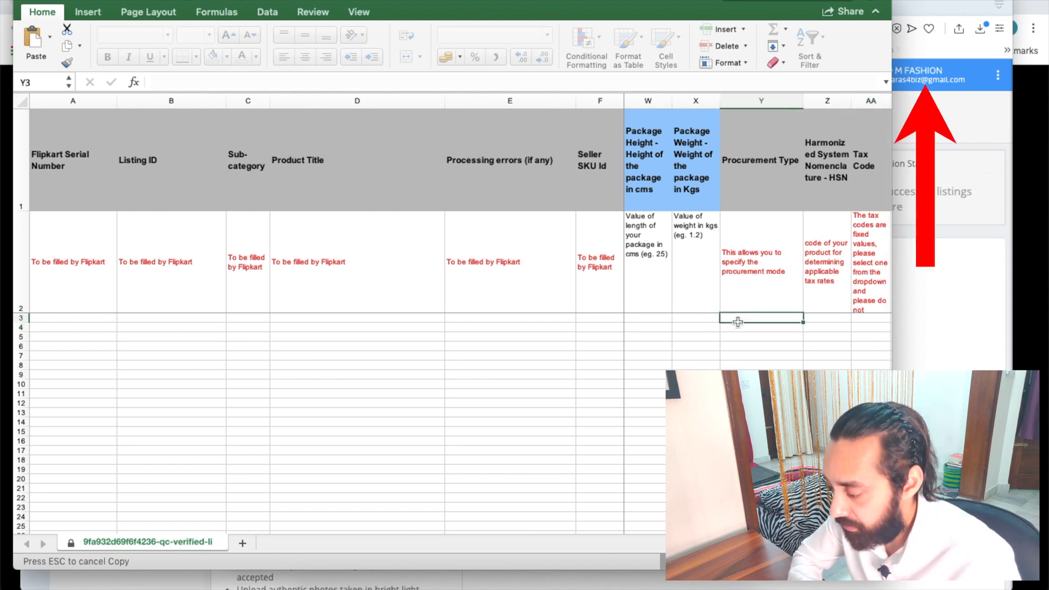
pyautogui.click(738, 325)
pyautogui.hscroll(3, 745, 345)
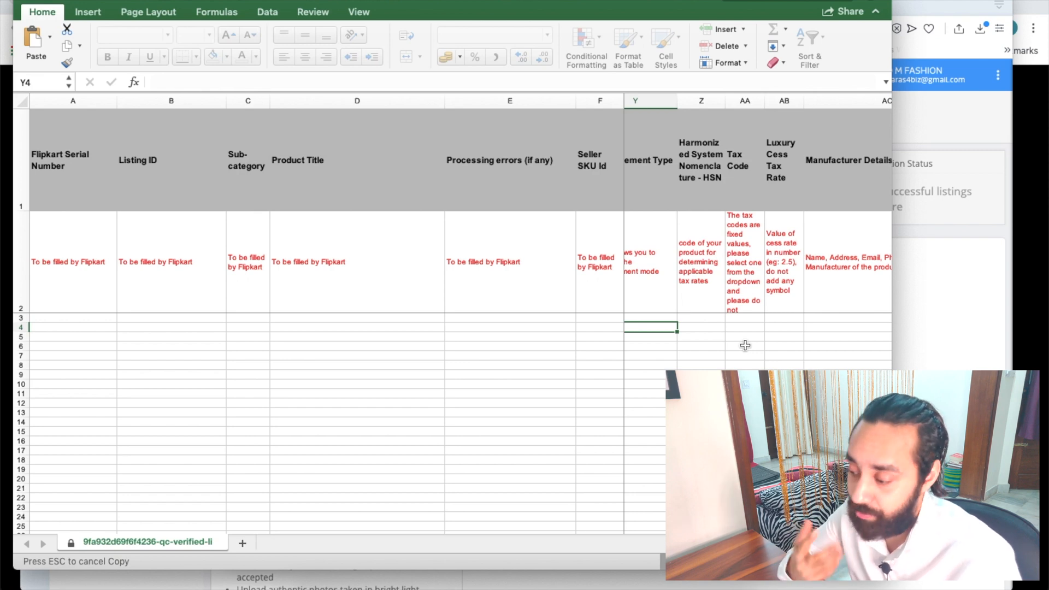
pyautogui.click(44, 1)
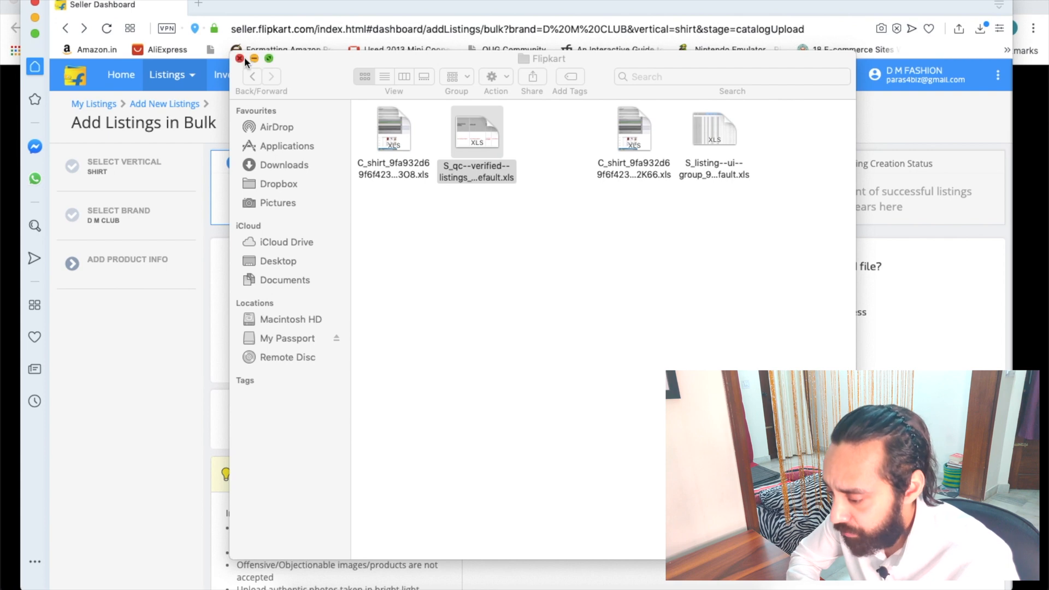
# Step: Close the Flipkart folder and open the shirt's live product page from Listings
pyautogui.click(240, 58)
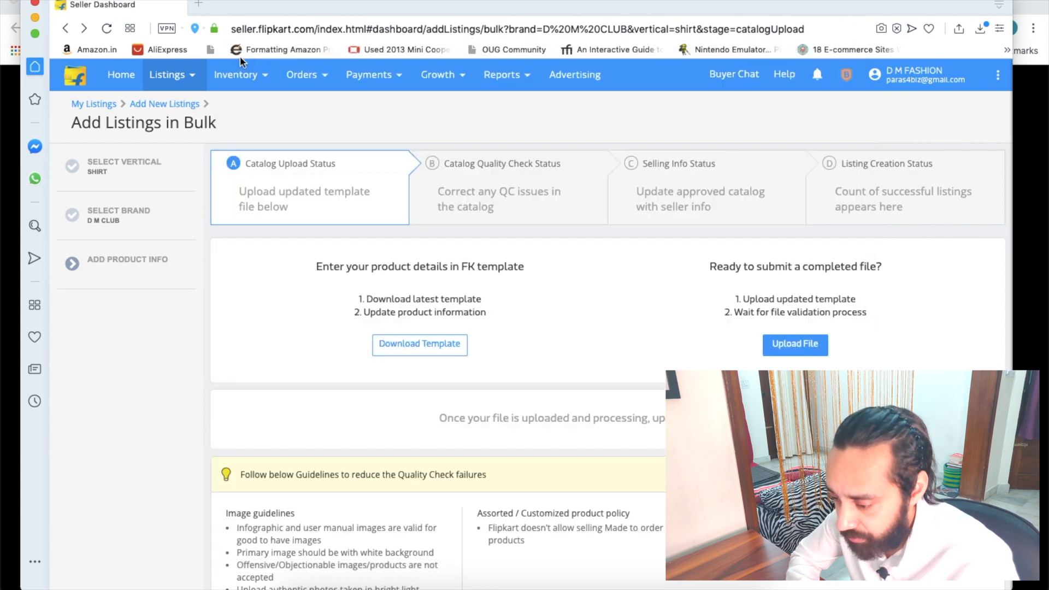
pyautogui.click(179, 75)
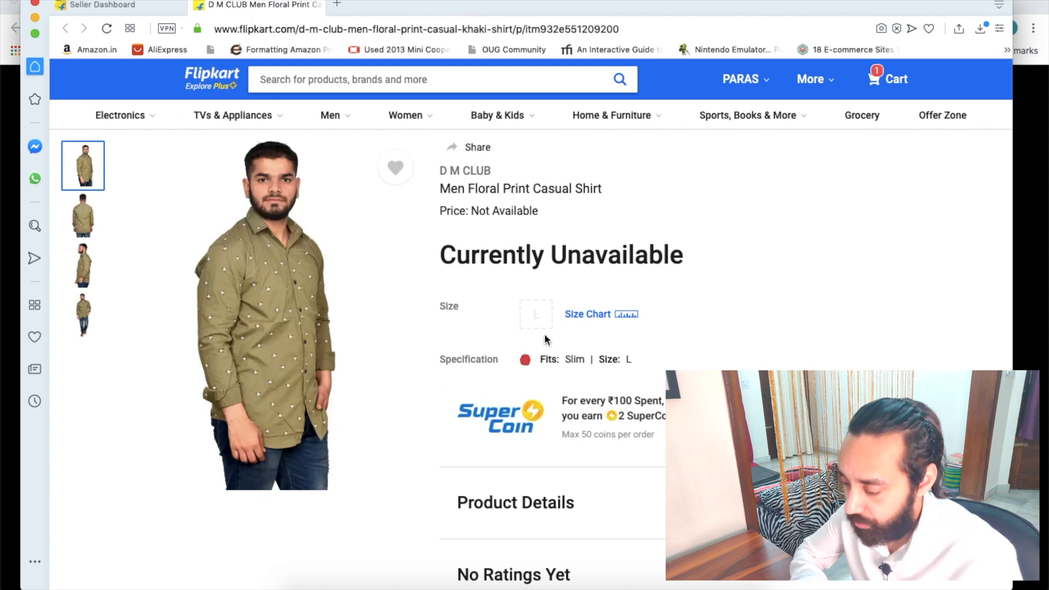
pyautogui.moveTo(538, 328)
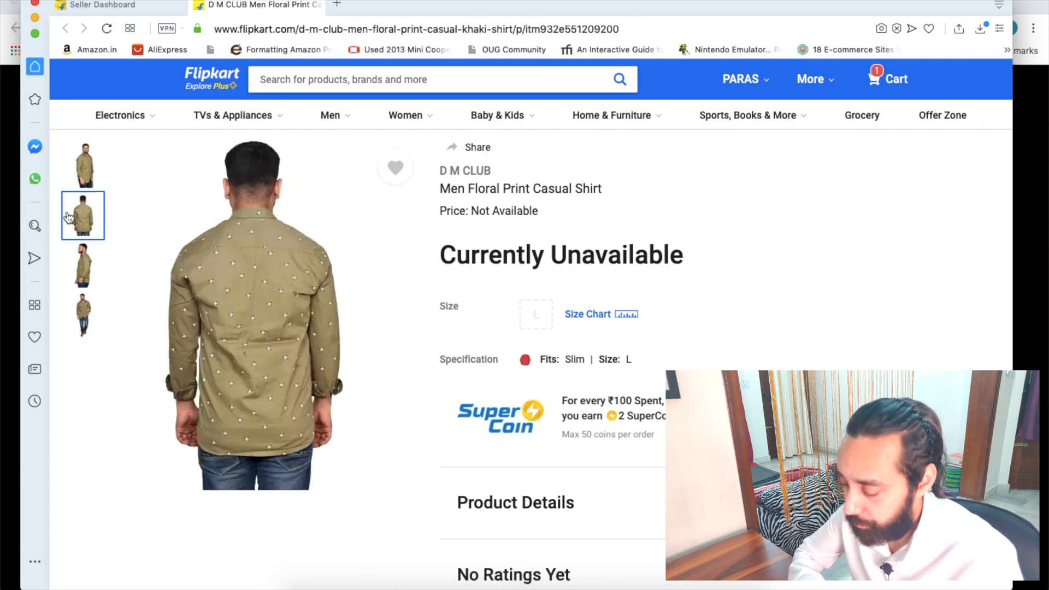
pyautogui.scroll(-2, 284, 353)
pyautogui.scroll(-5, 520, 352)
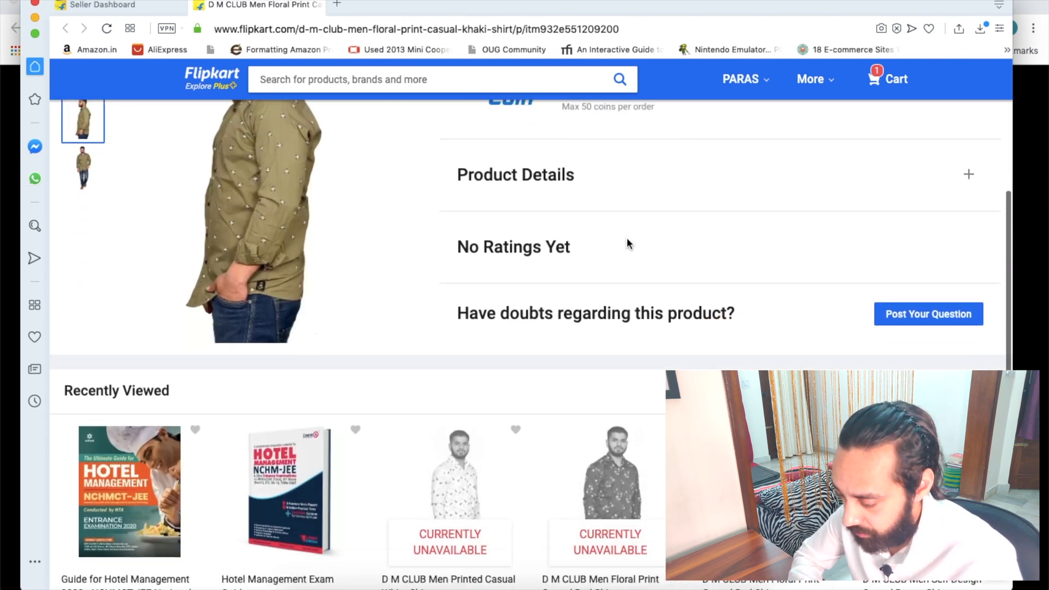
# Step: Expand Product Details and view the shirt's full-length front image on the Currently Unavailable page
pyautogui.click(968, 182)
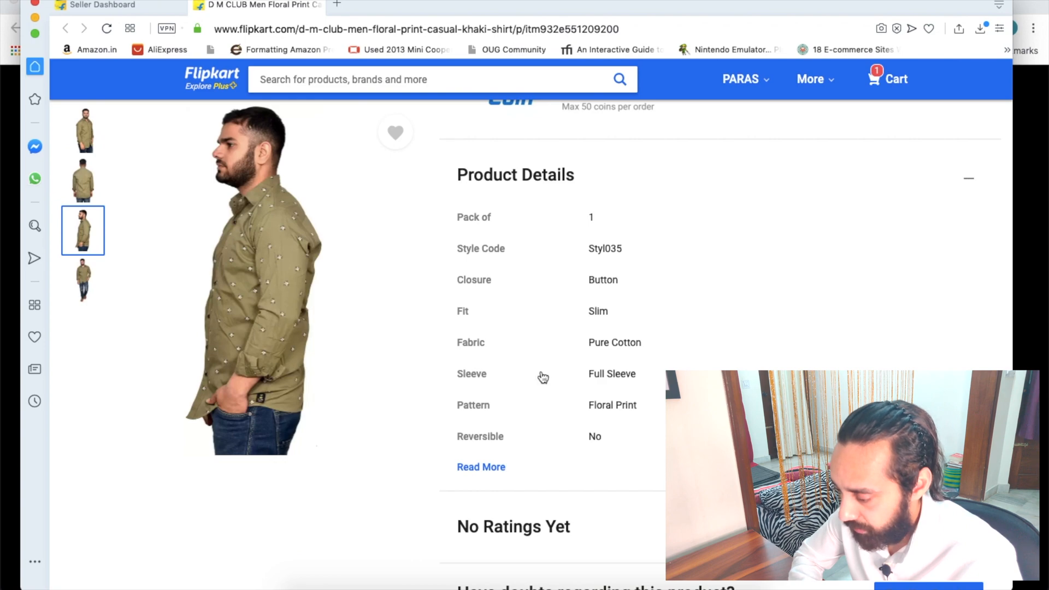
pyautogui.scroll(-11, 543, 376)
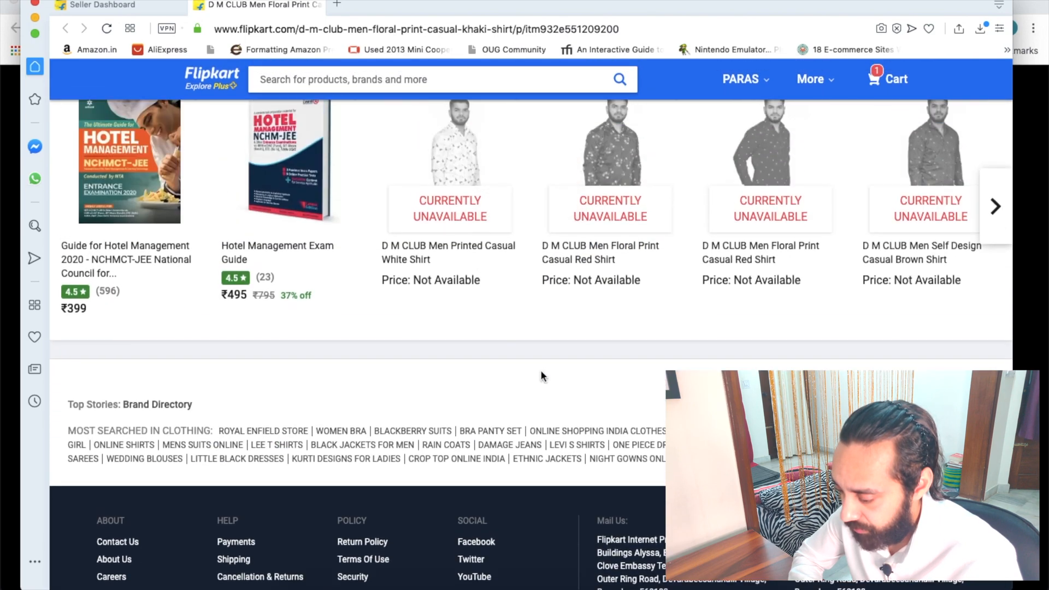
pyautogui.scroll(15, 543, 376)
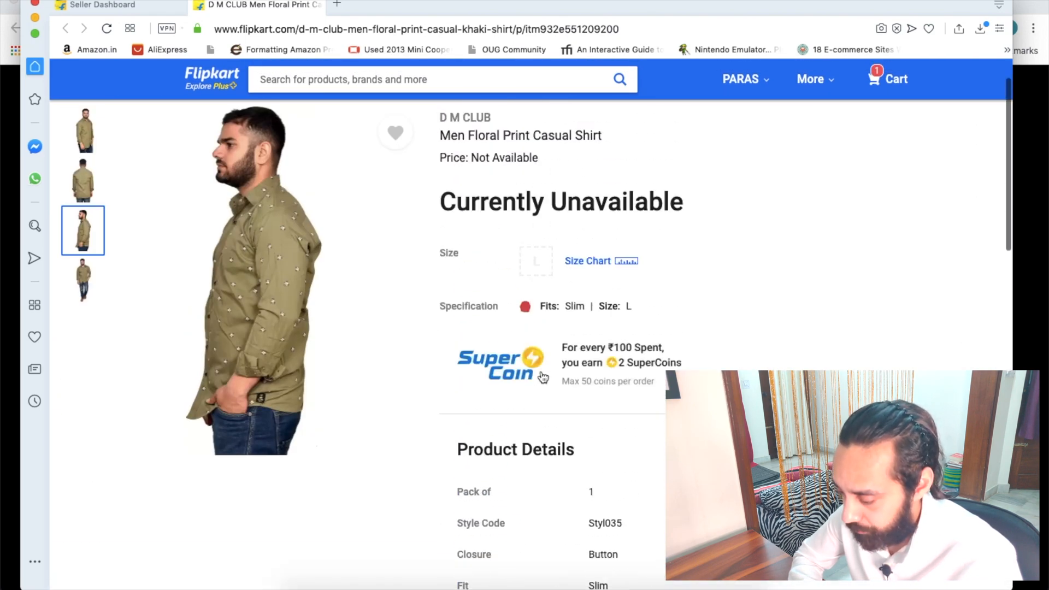
pyautogui.scroll(2, 541, 326)
pyautogui.scroll(1, 540, 323)
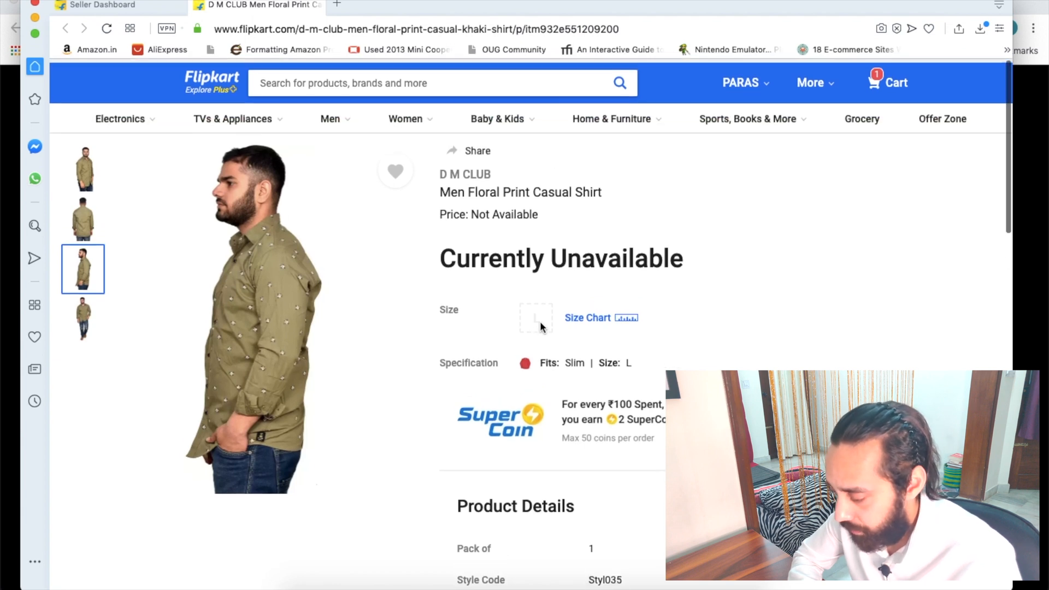
pyautogui.moveTo(441, 254); pyautogui.dragTo(730, 238)
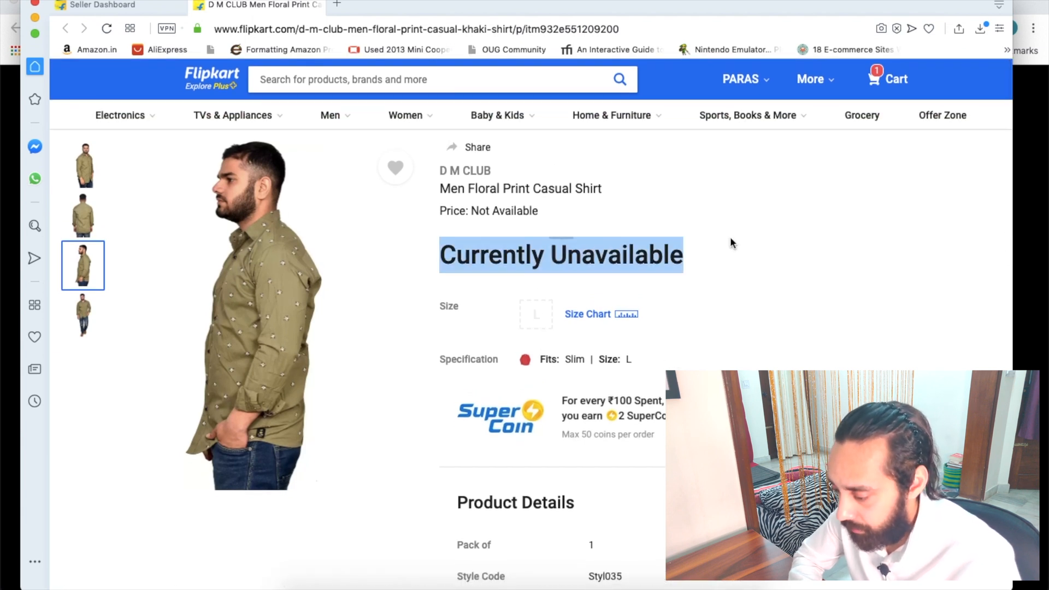
pyautogui.click(712, 295)
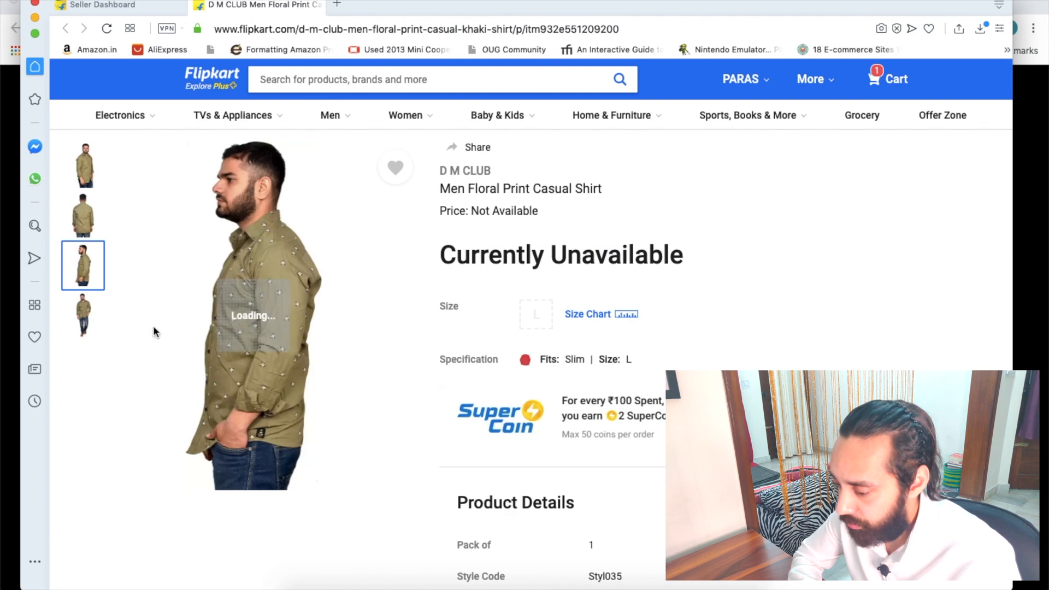
pyautogui.click(85, 317)
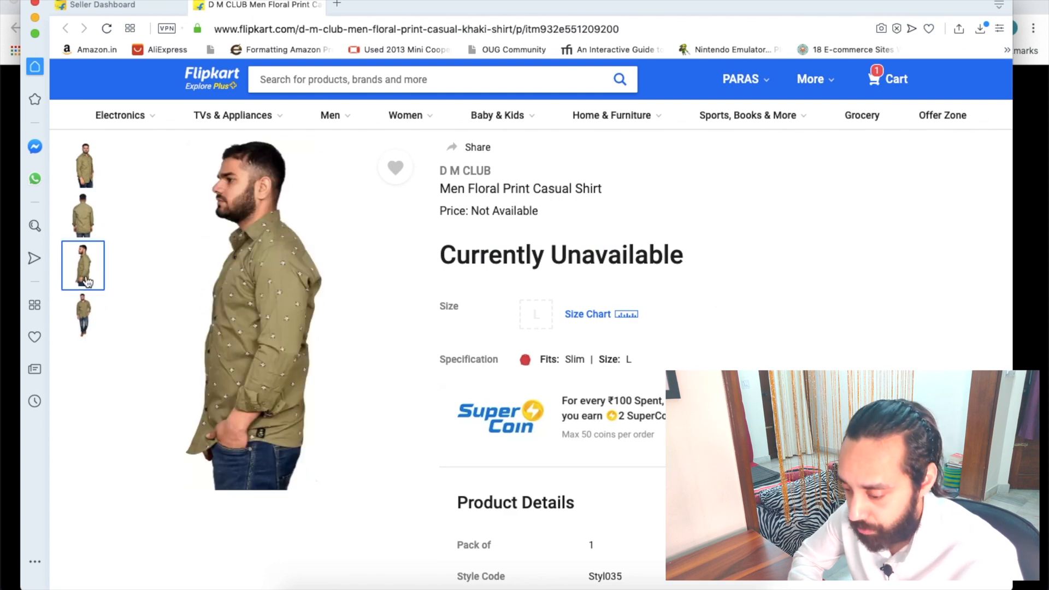
pyautogui.scroll(-1, 789, 297)
pyautogui.scroll(1, 789, 297)
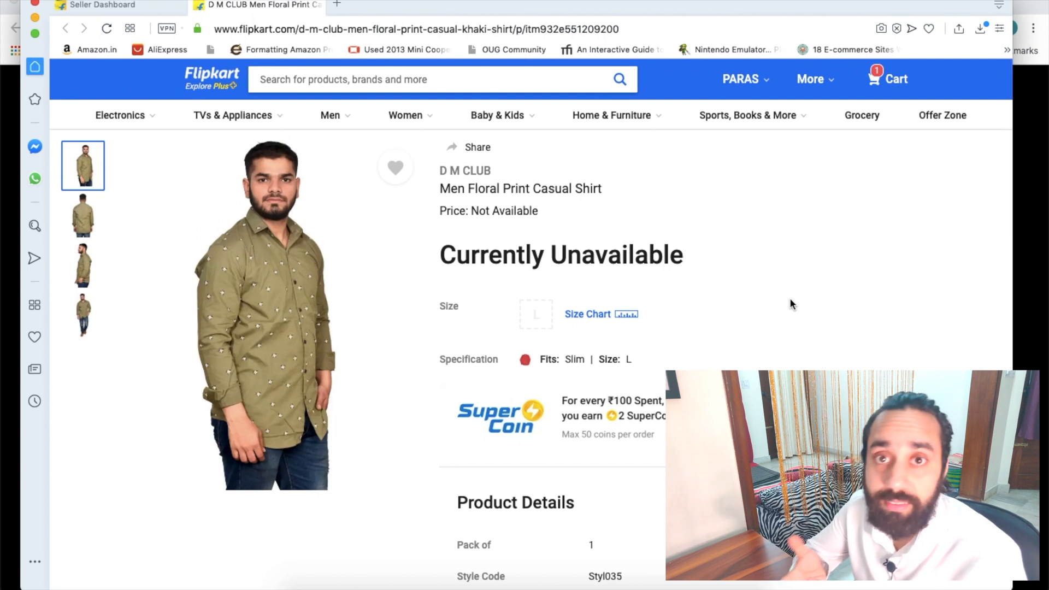